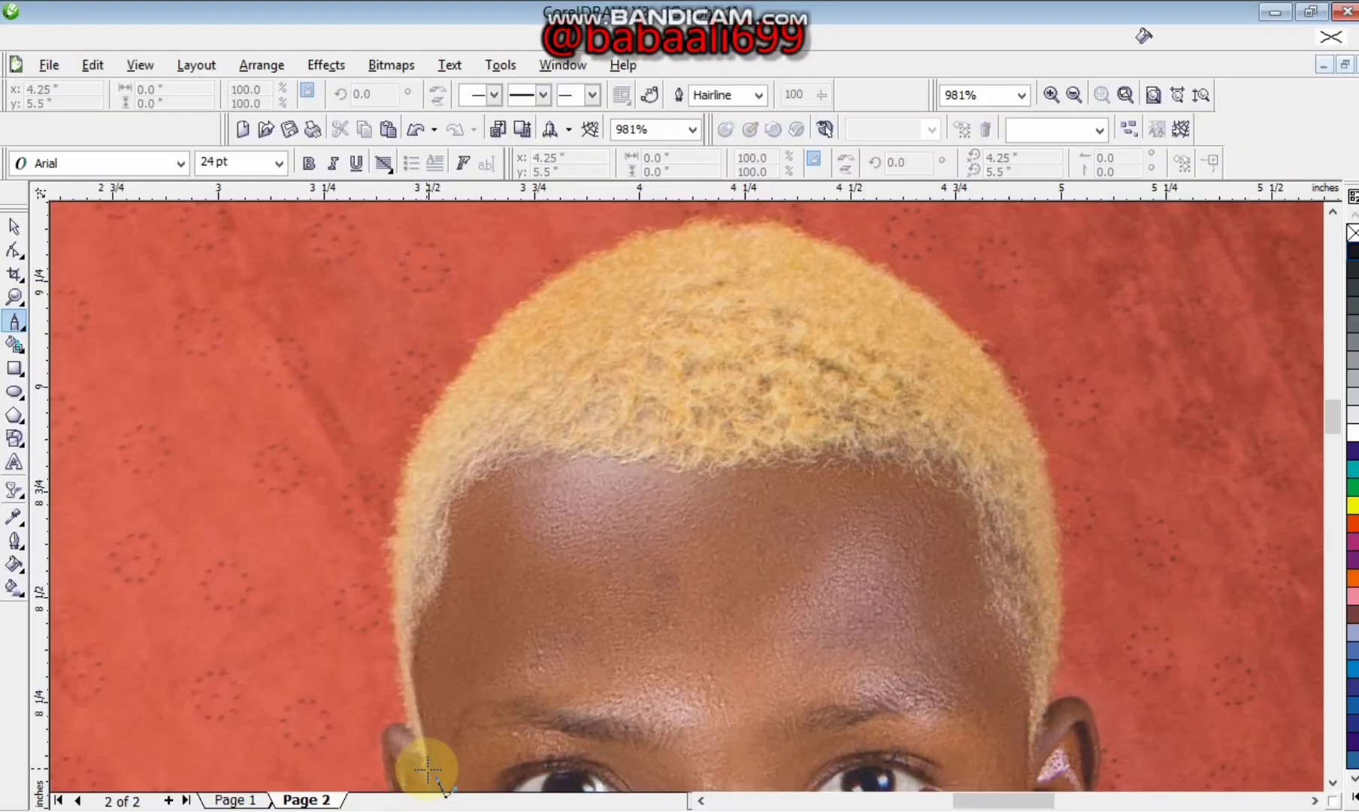
Trace the blond hair with the Polyline tool as a closed shape about 1.59 × 1.32 in, following hairline and crown.
left_click(428, 772)
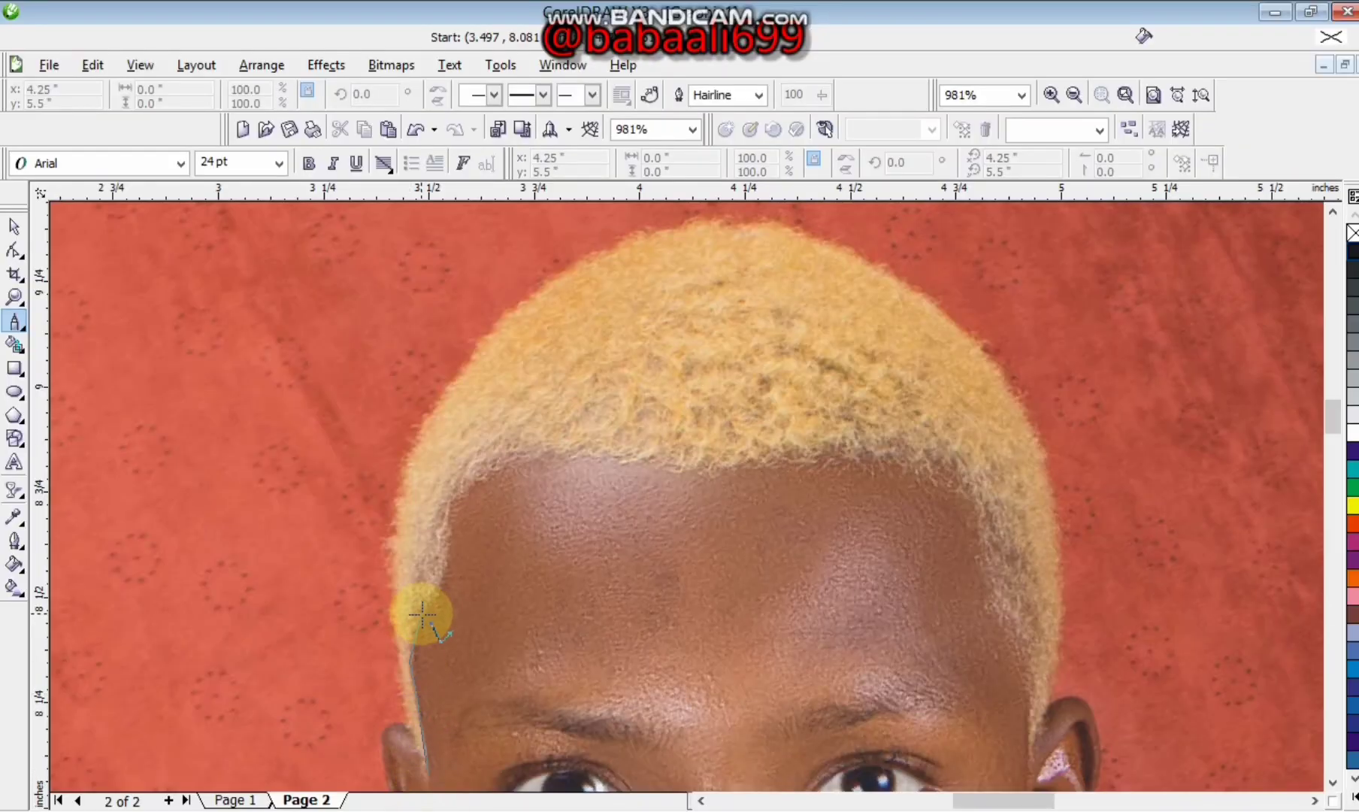
left_click(973, 507)
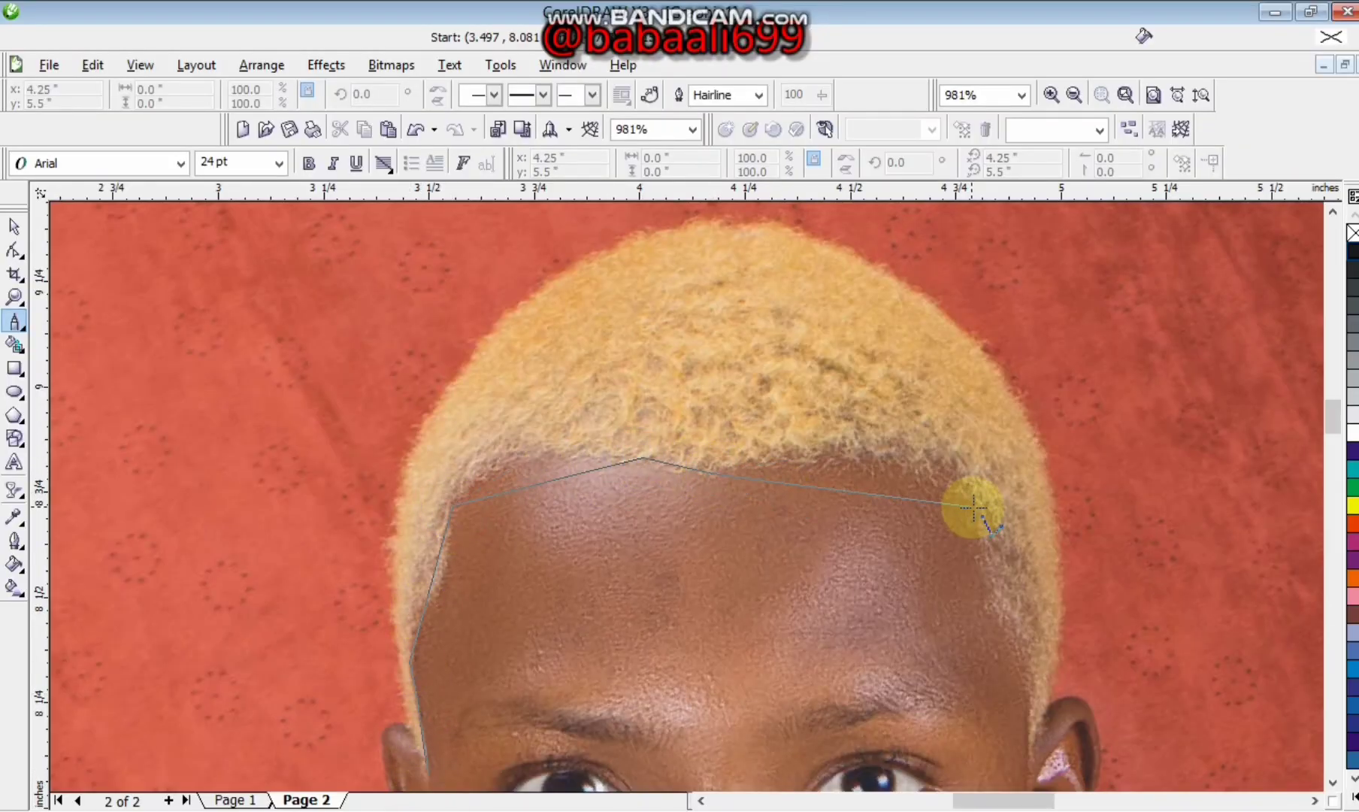
left_click(984, 609)
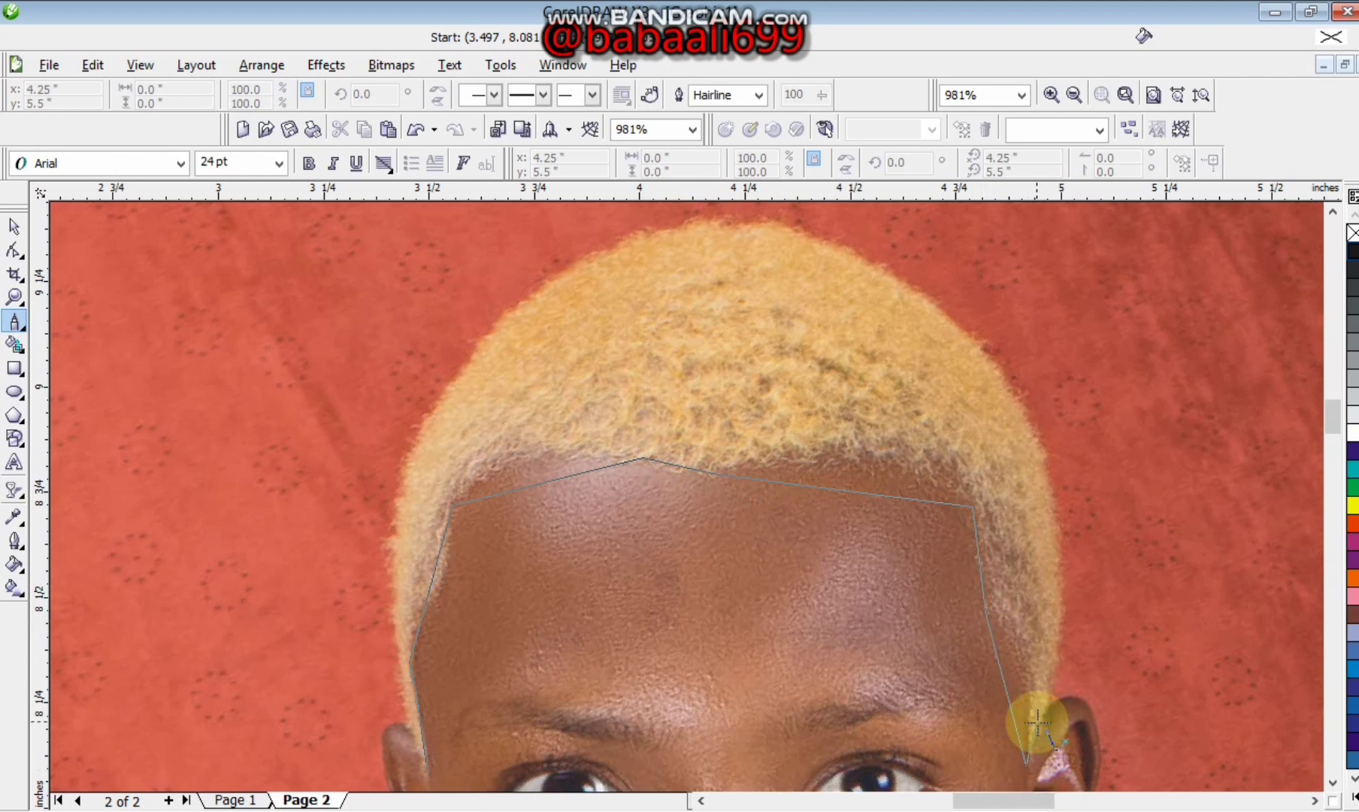
left_click(1063, 606)
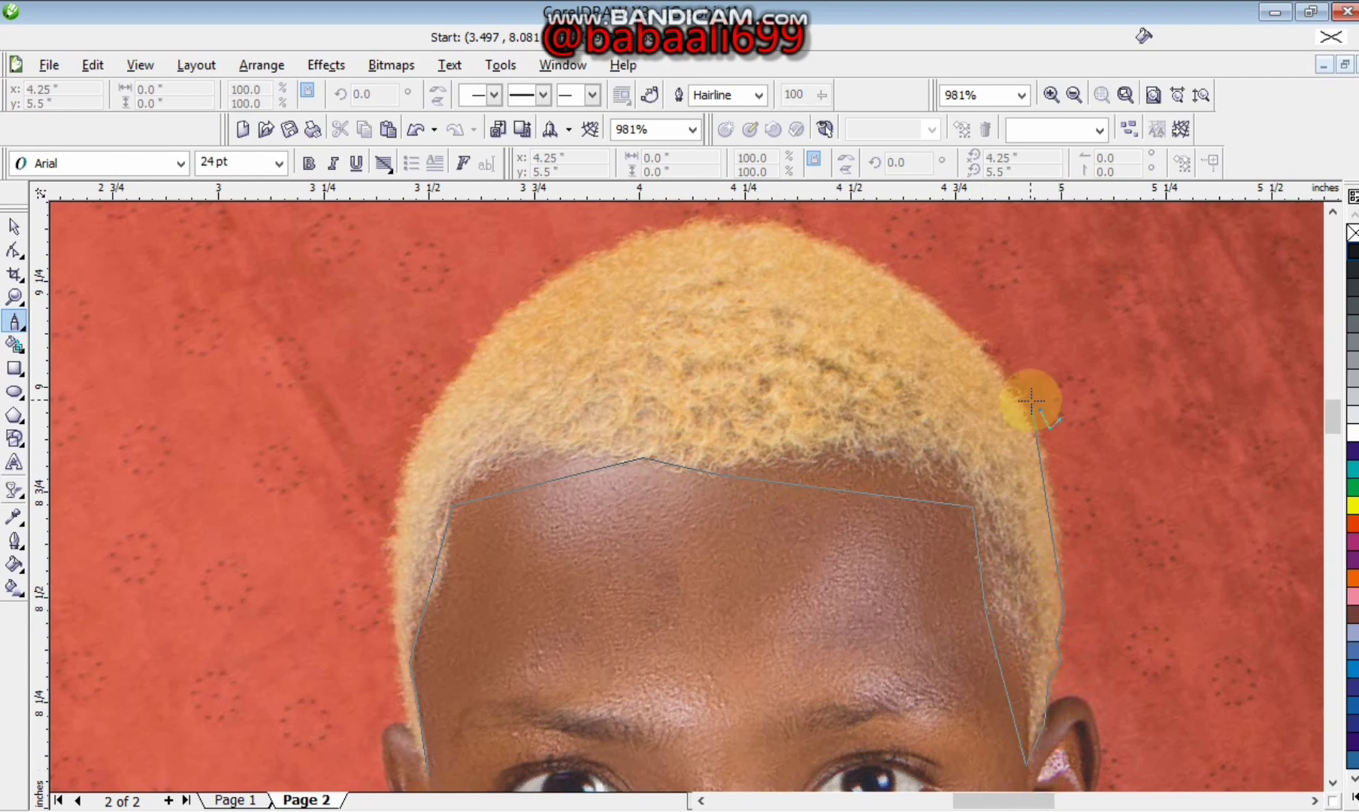
left_click(1004, 375)
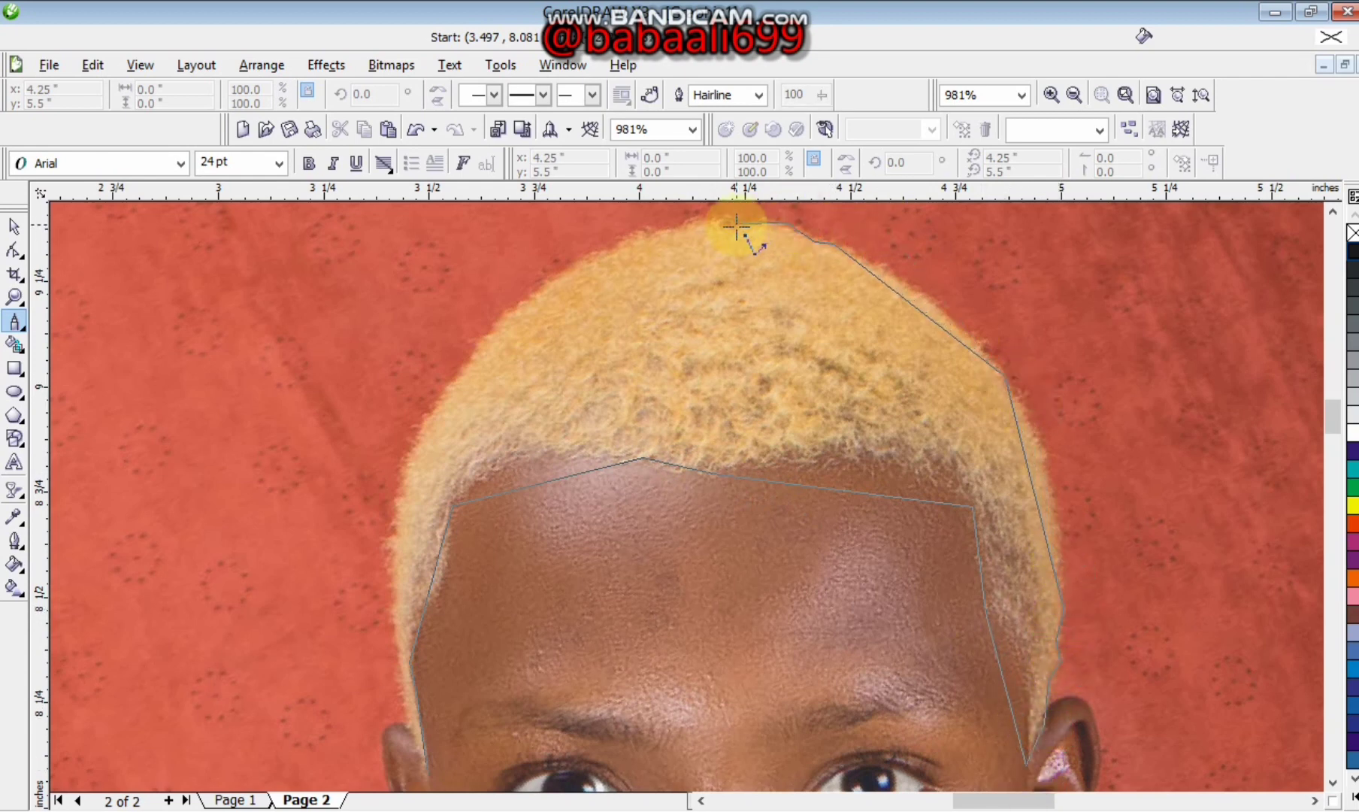
left_click(449, 381)
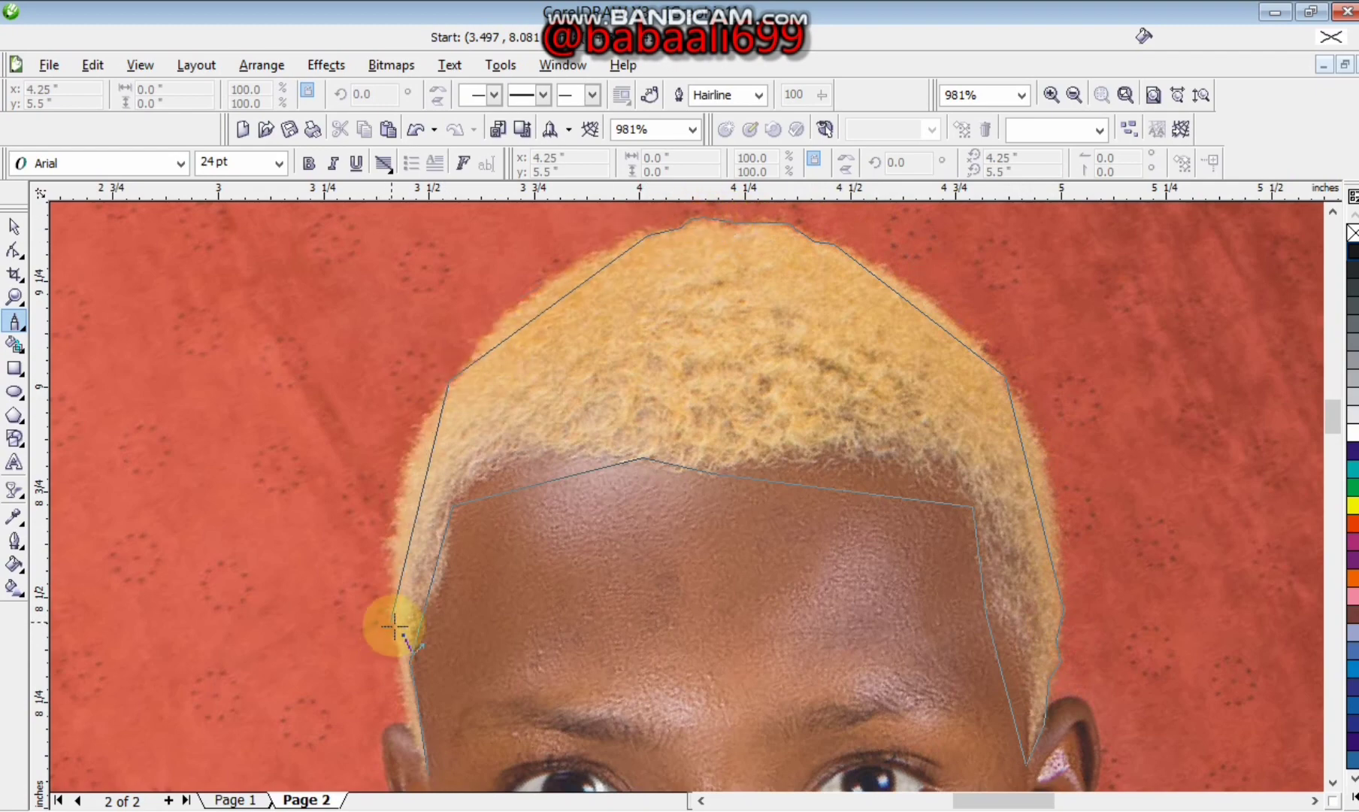
left_click(396, 624)
scroll(425, 734, "down", 1)
left_click(426, 664)
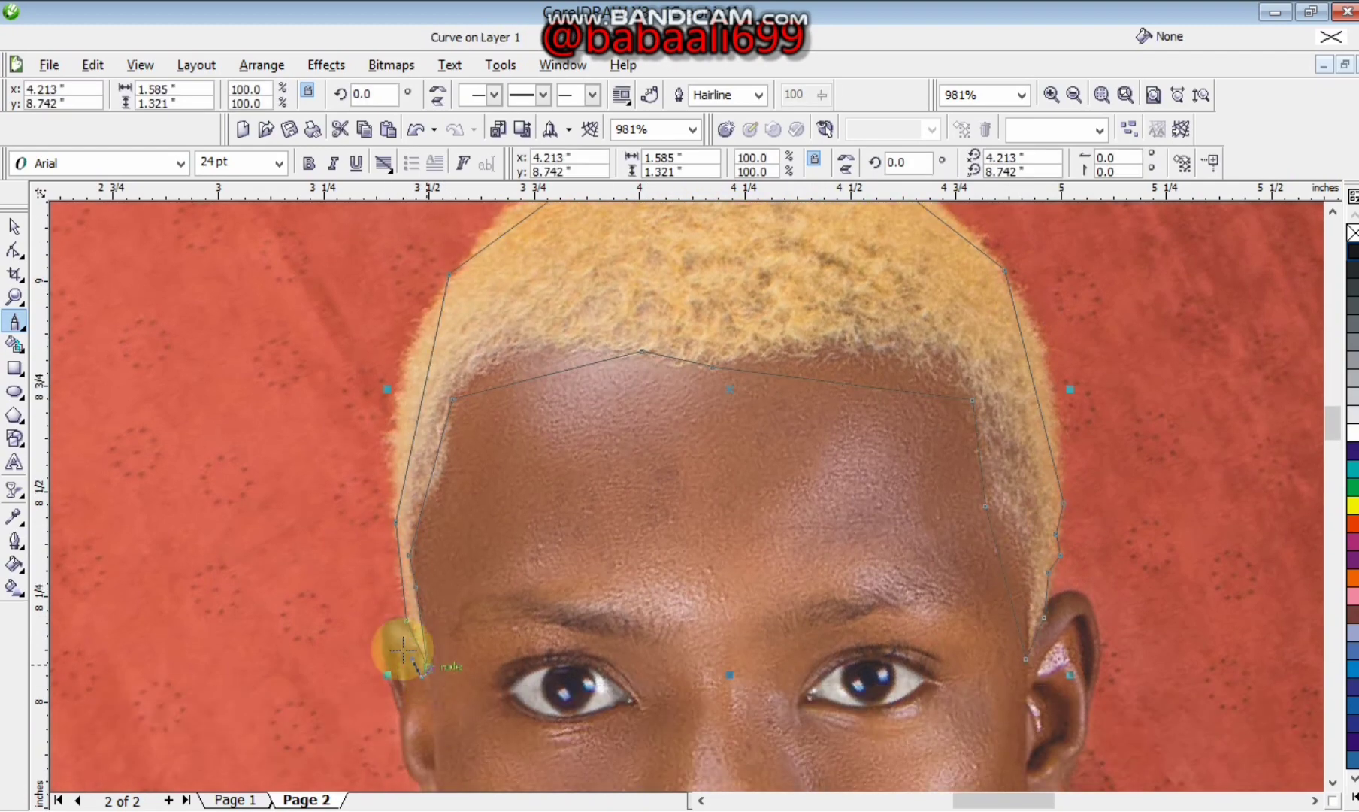
Trace the face as a closed polyline about 1.50 × 2.12 in, along the ear, jaw and chin and across the hair above the forehead.
left_click_drag(1330, 429, 1334, 448)
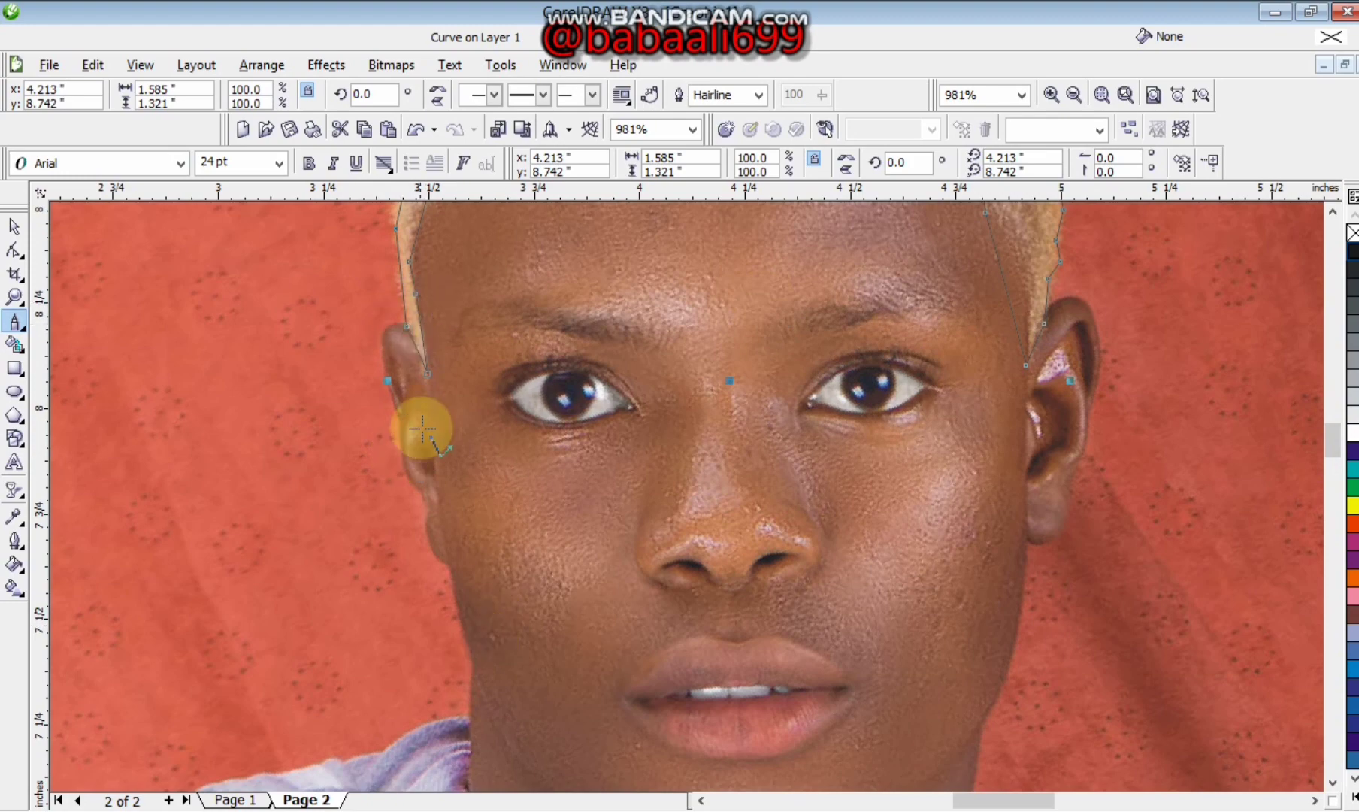
left_click(406, 328)
left_click(402, 411)
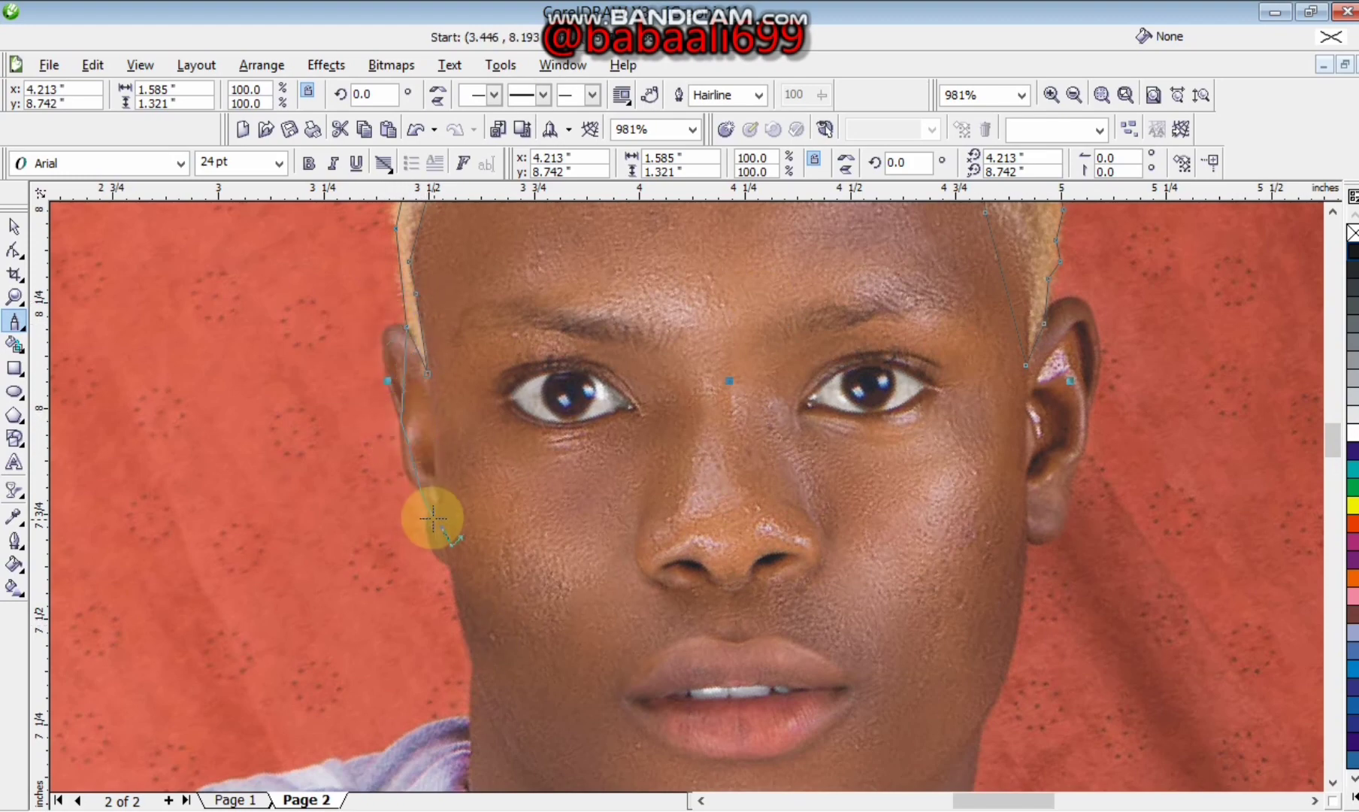
left_click(477, 697)
scroll(541, 736, "down", 2)
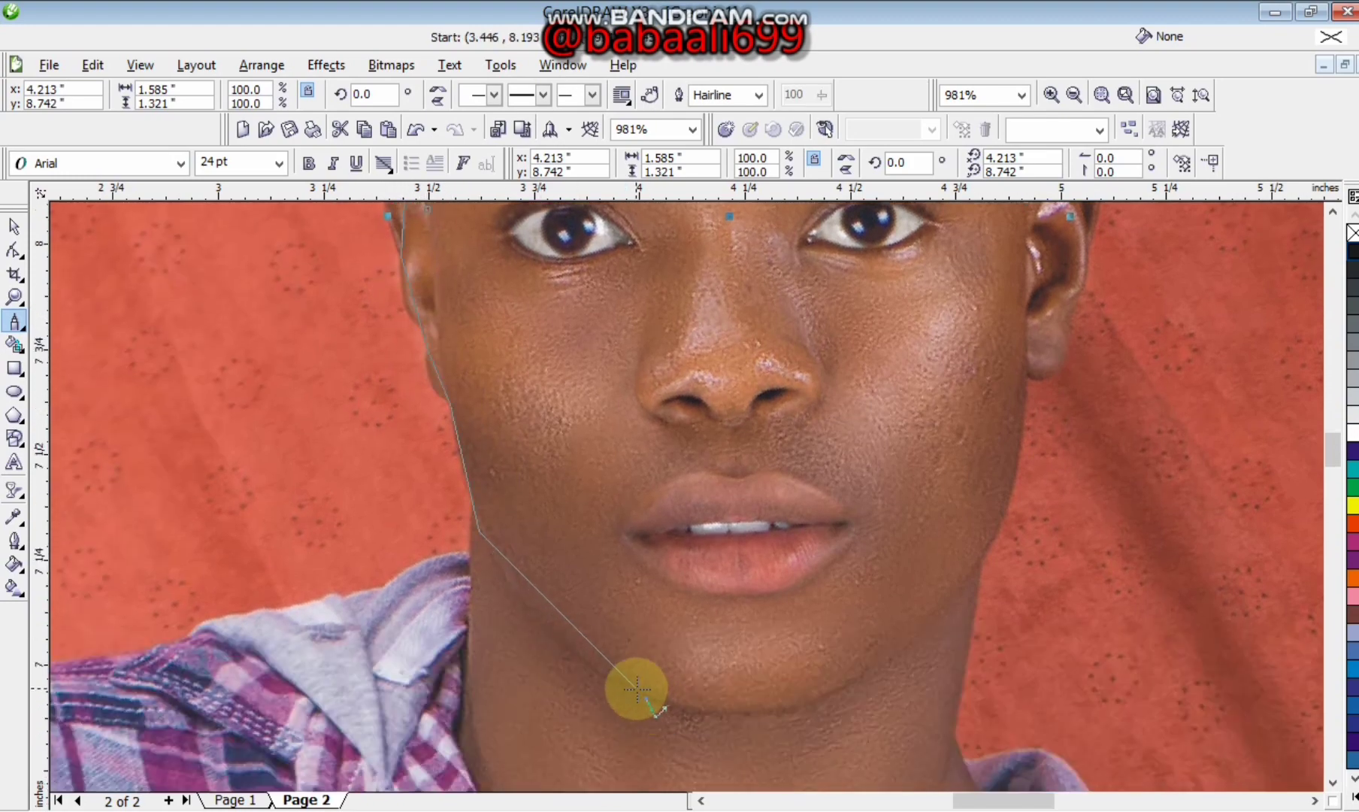
left_click(635, 689)
left_click(864, 676)
left_click(996, 544)
left_click(1027, 347)
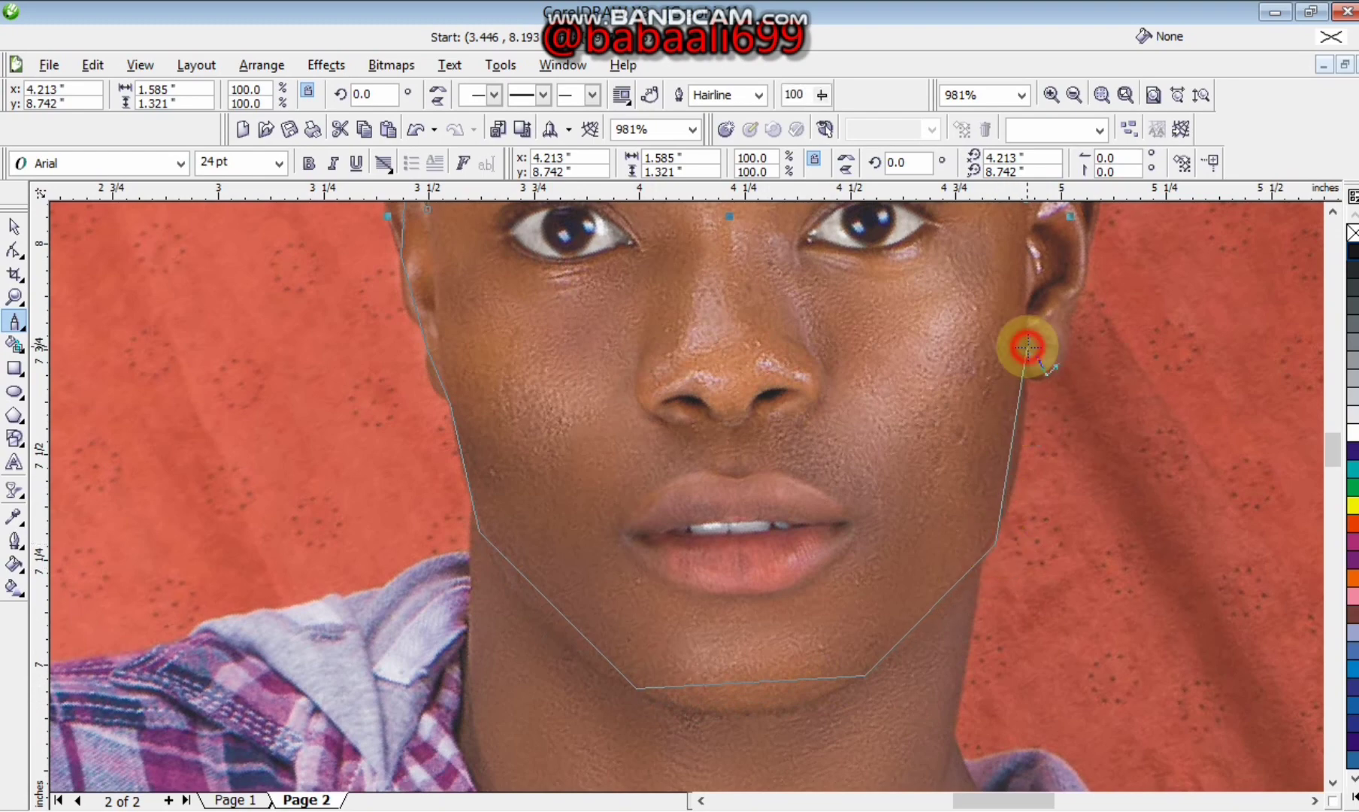
scroll(1026, 346, "up", 3)
scroll(1032, 406, "up", 4)
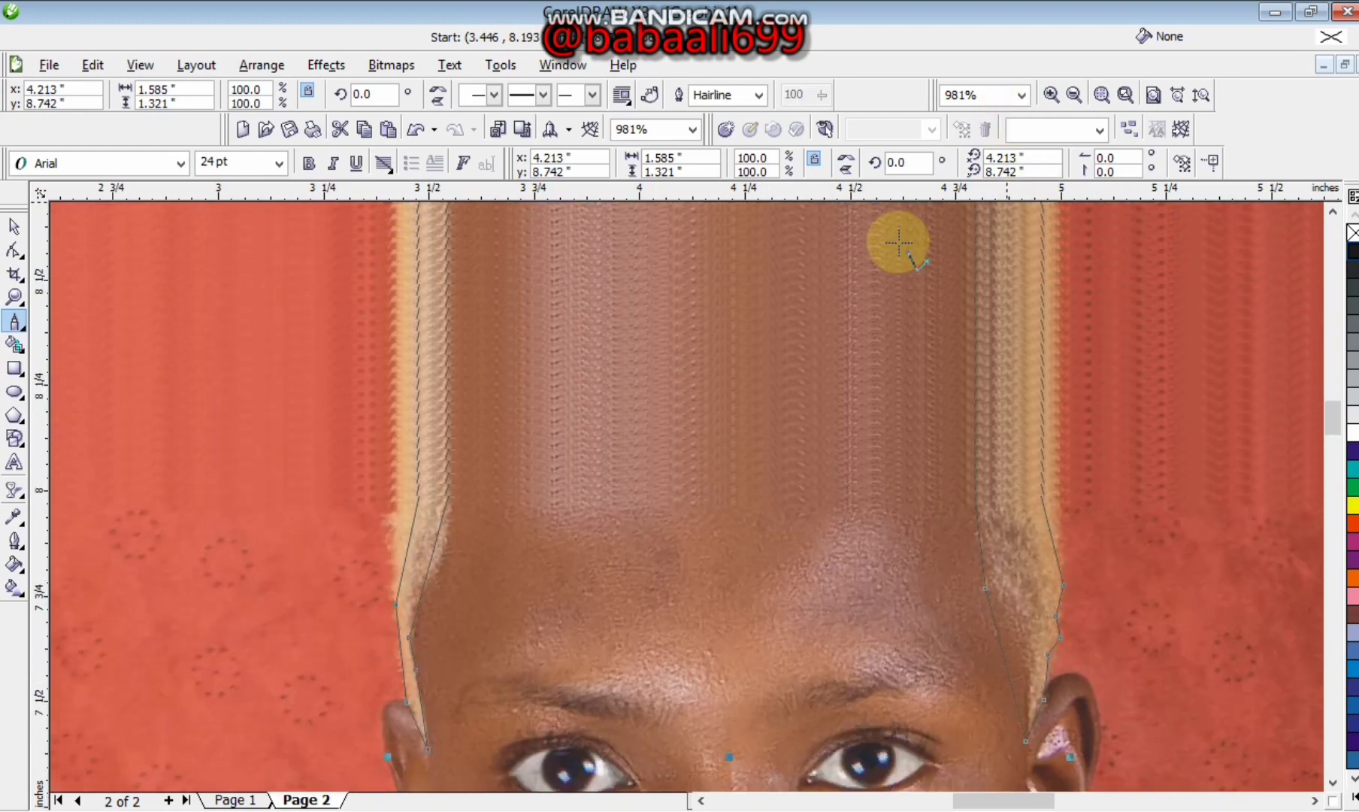
left_click(429, 499)
left_click(407, 714)
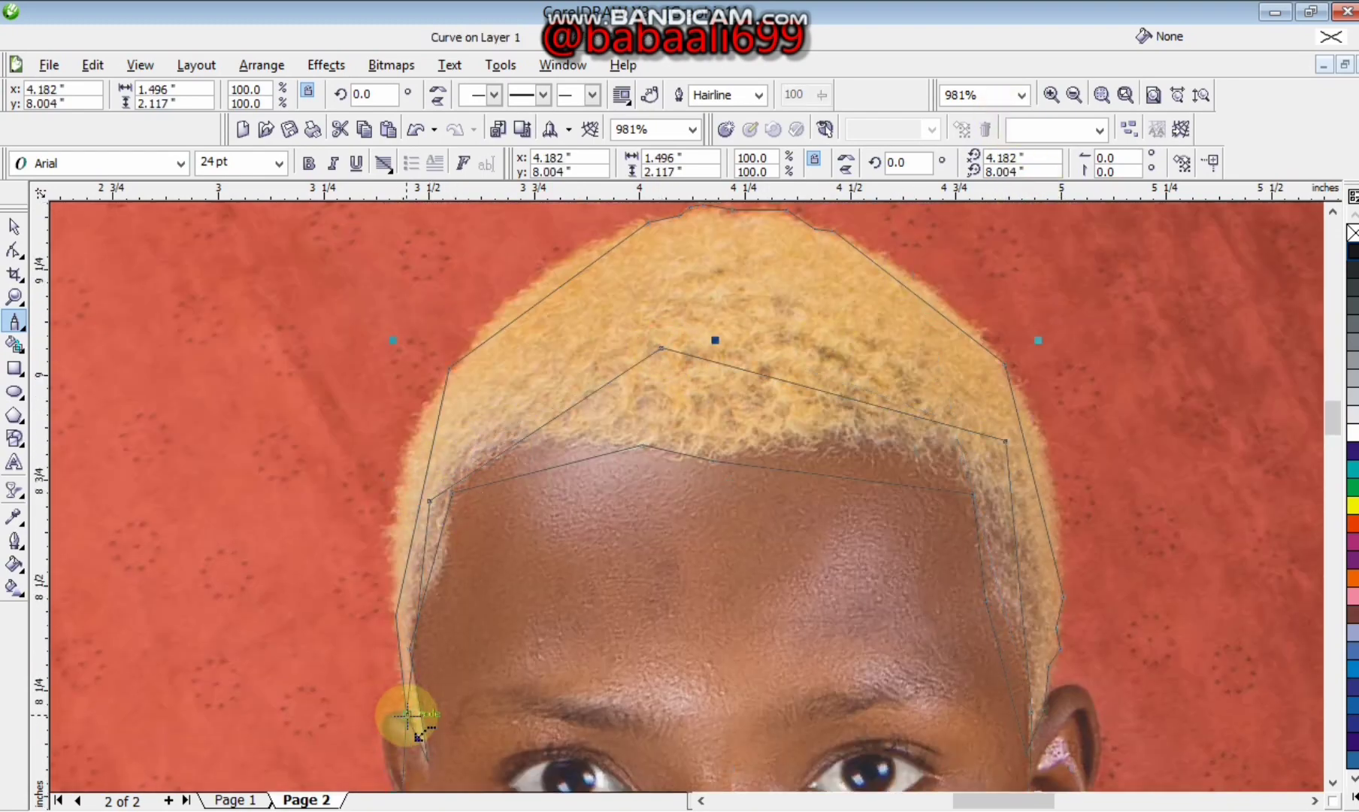
Draw a closed three-point outline about 0.33 × 0.06 in over the eye on the photo's right side.
left_click_drag(1327, 425, 1345, 457)
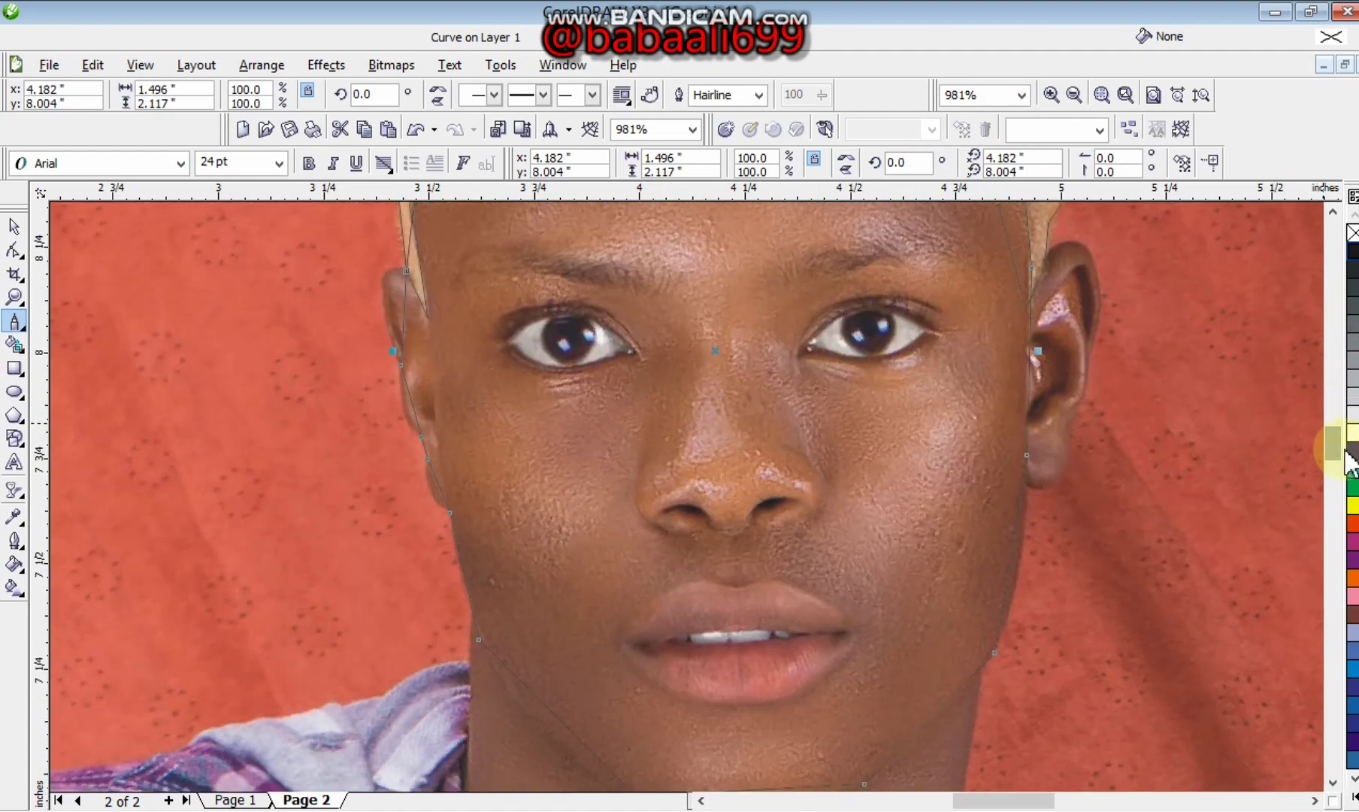
left_click(800, 355)
left_click(934, 328)
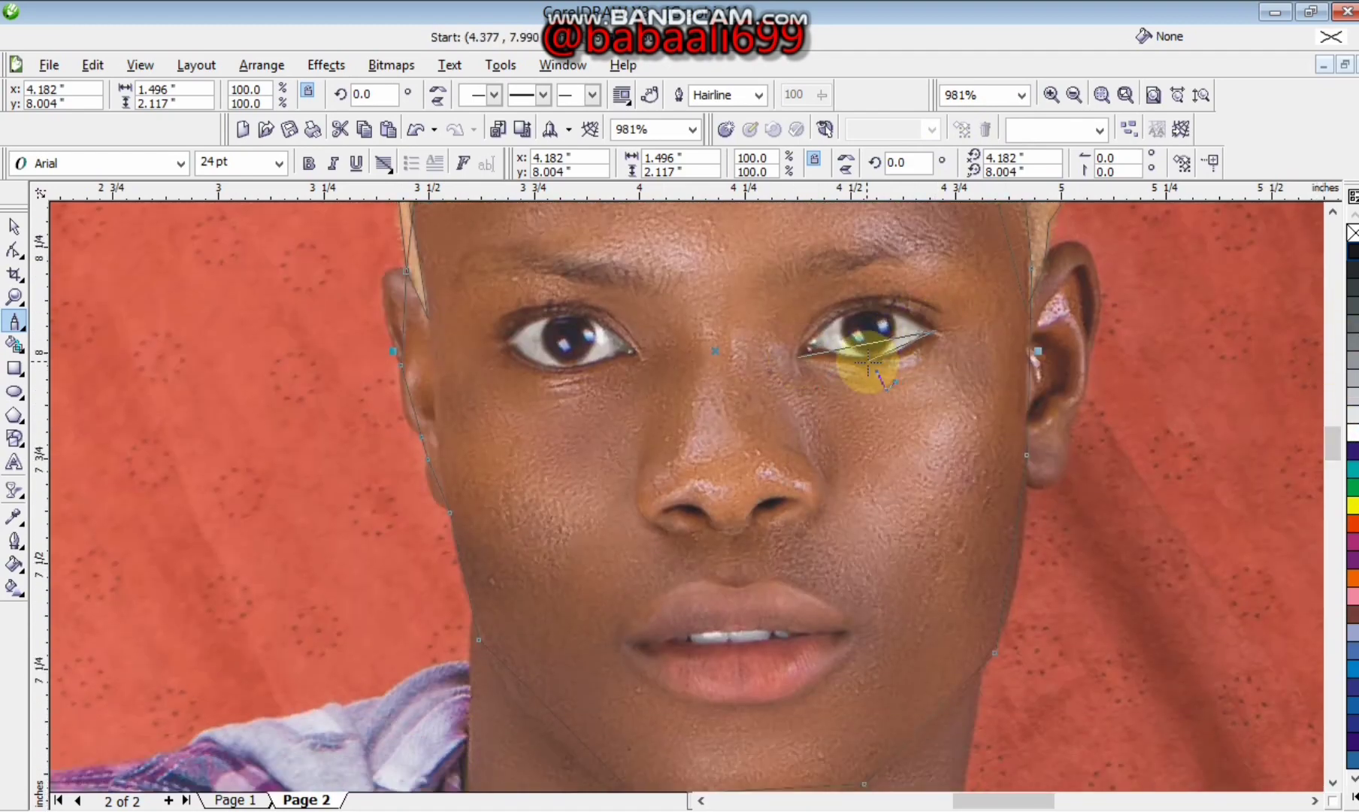
left_click(799, 360)
Draw a line above that eye and curve it along the upper lid crease, about 0.33 × 0.10 in.
left_click(799, 340)
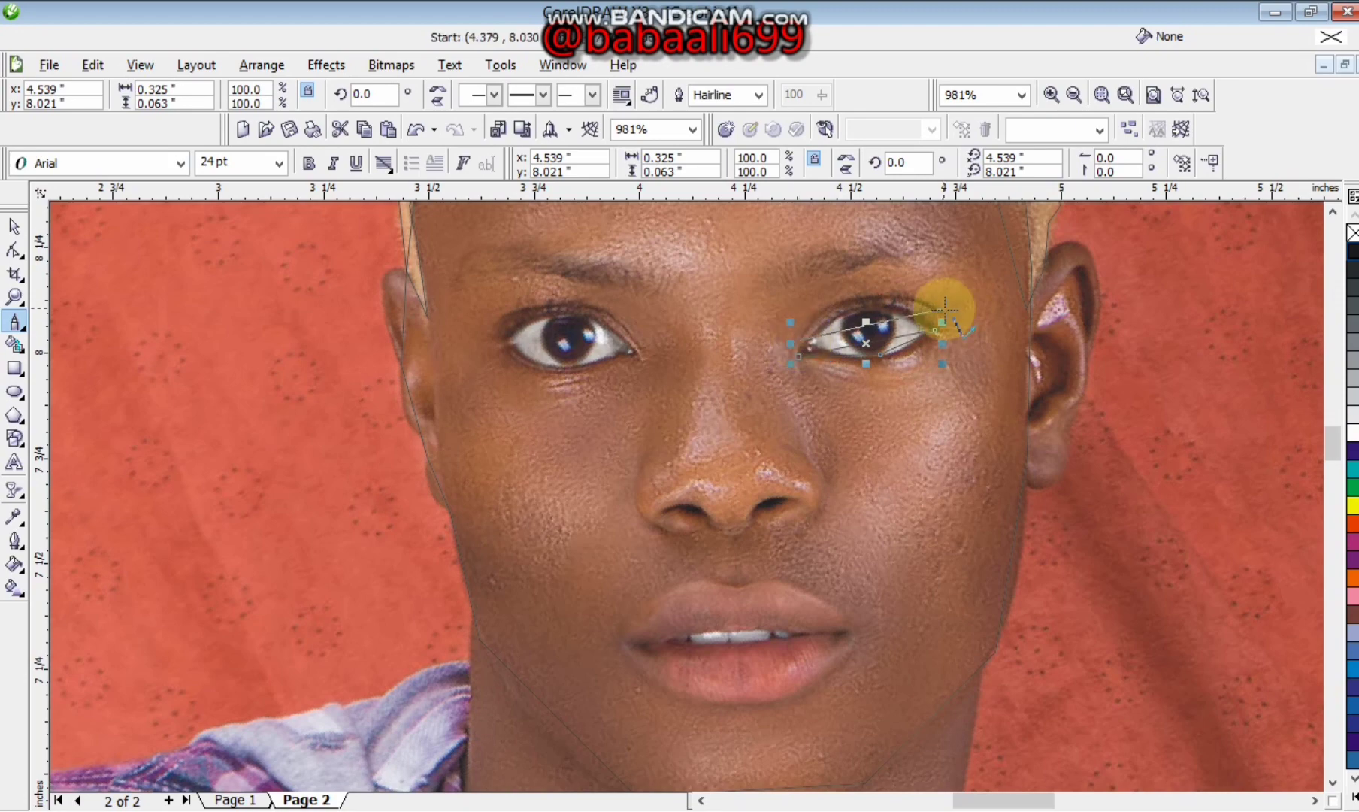
double_click(943, 309)
key("F10")
key("F2")
left_click(922, 330)
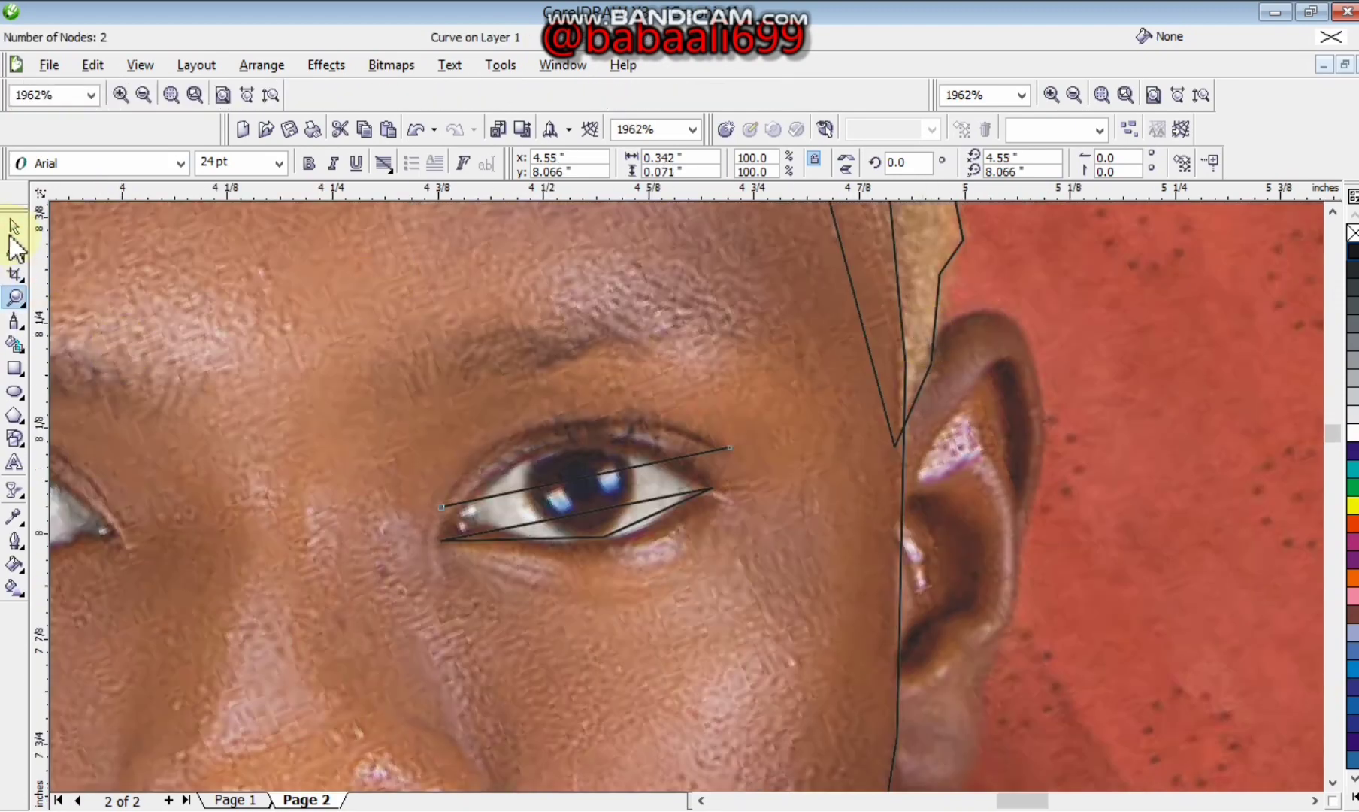
right_click(554, 487)
left_click(600, 567)
left_click_drag(575, 478, 553, 429)
left_click(725, 451)
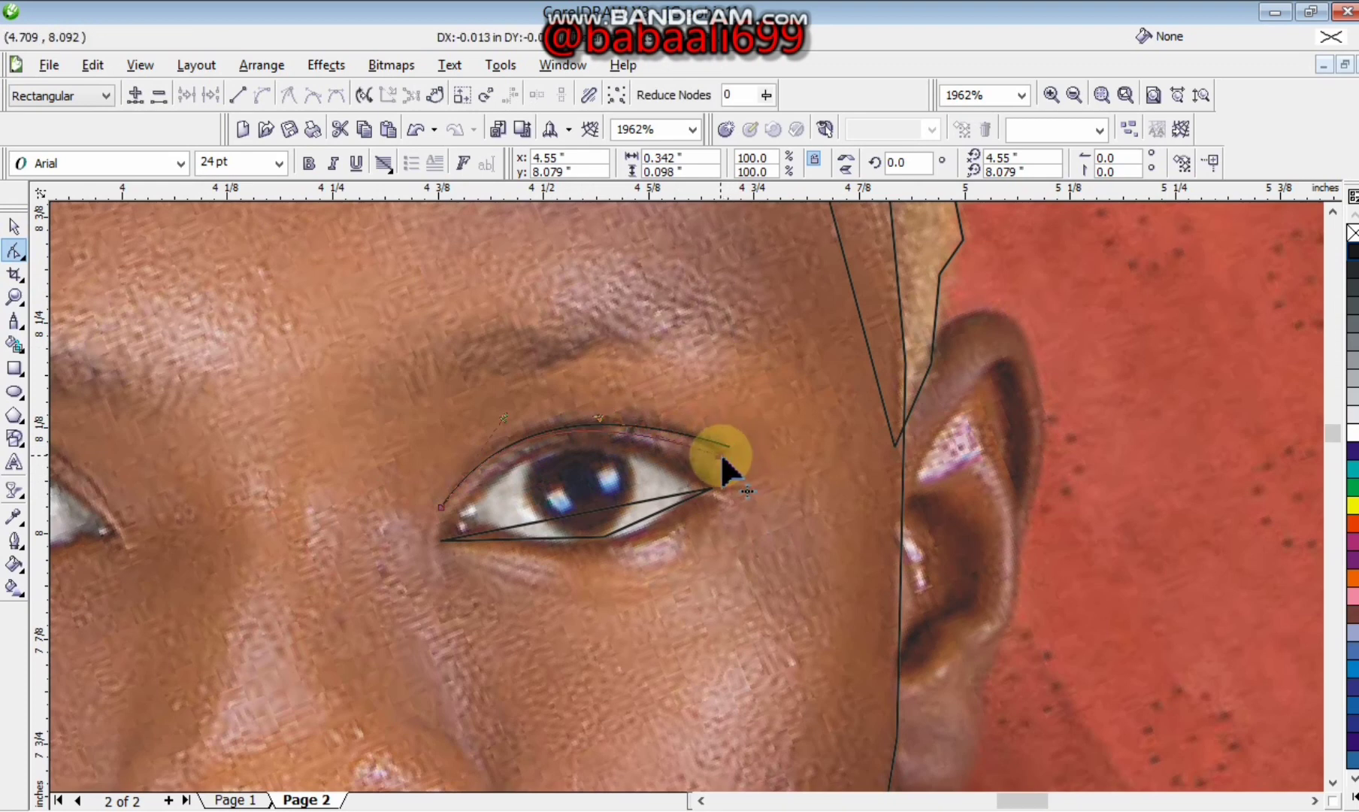
left_click_drag(722, 457, 721, 457)
Convert the long lower edge of the same eye's outline to a curve and bend it up along the upper eyelid.
right_click(570, 514)
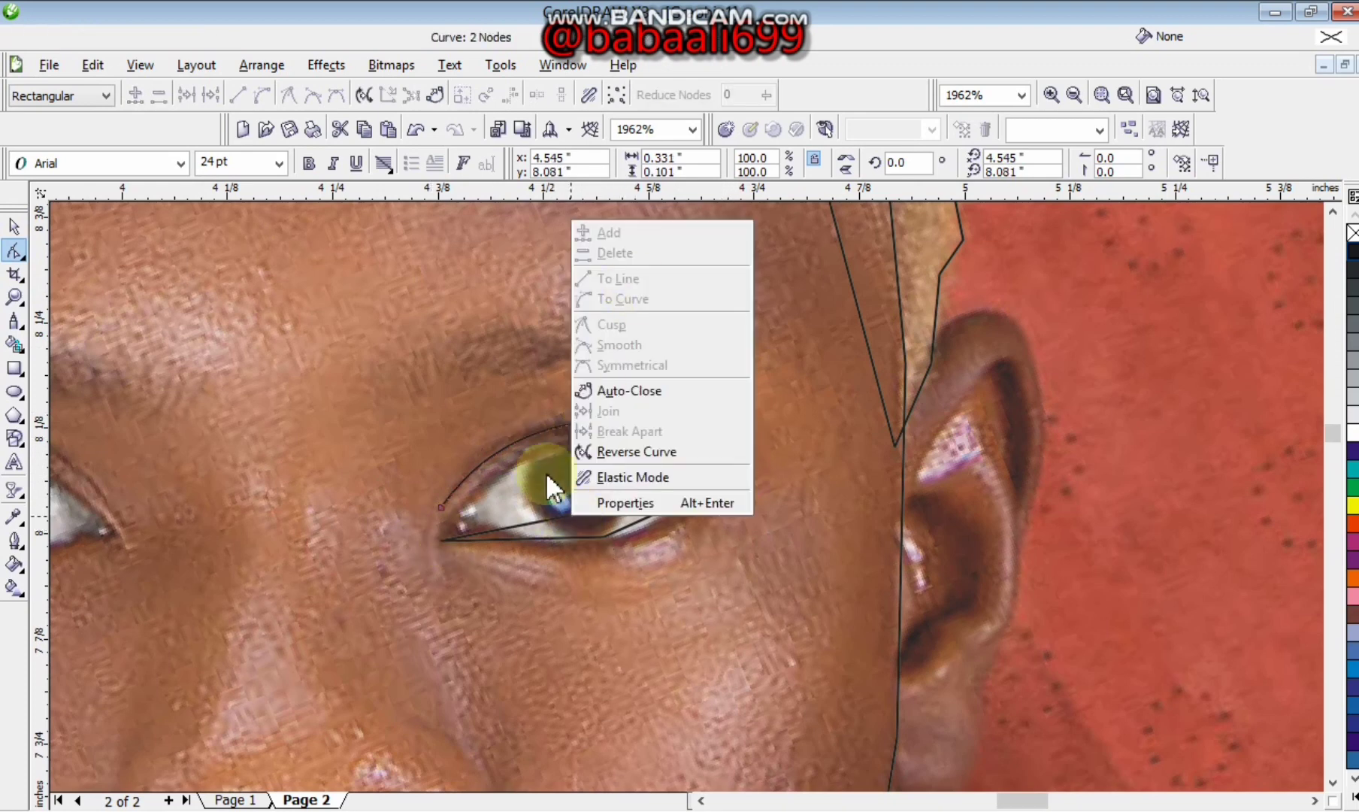
left_click(573, 517)
right_click(576, 517)
left_click(575, 518)
right_click(576, 516)
left_click(568, 517)
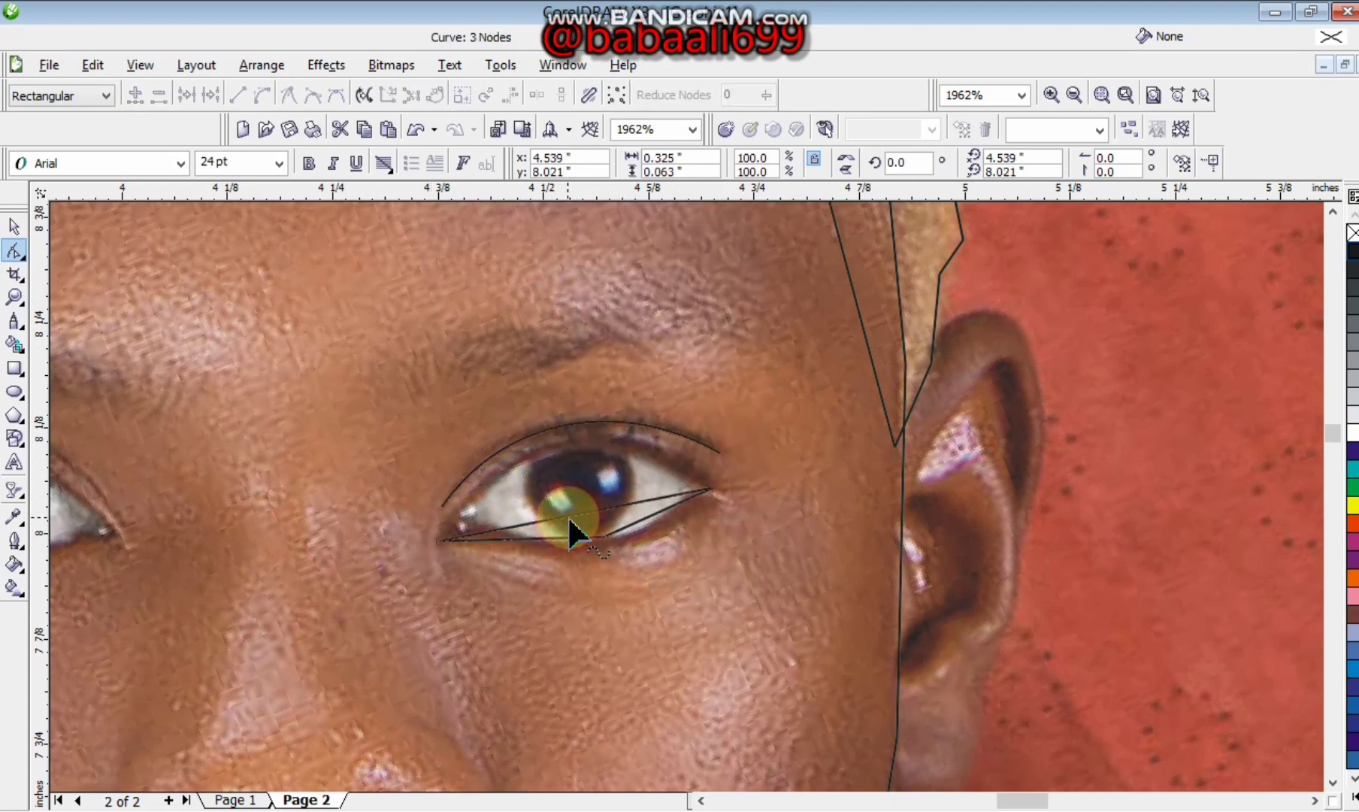
right_click(569, 518)
left_click(556, 517)
right_click(556, 517)
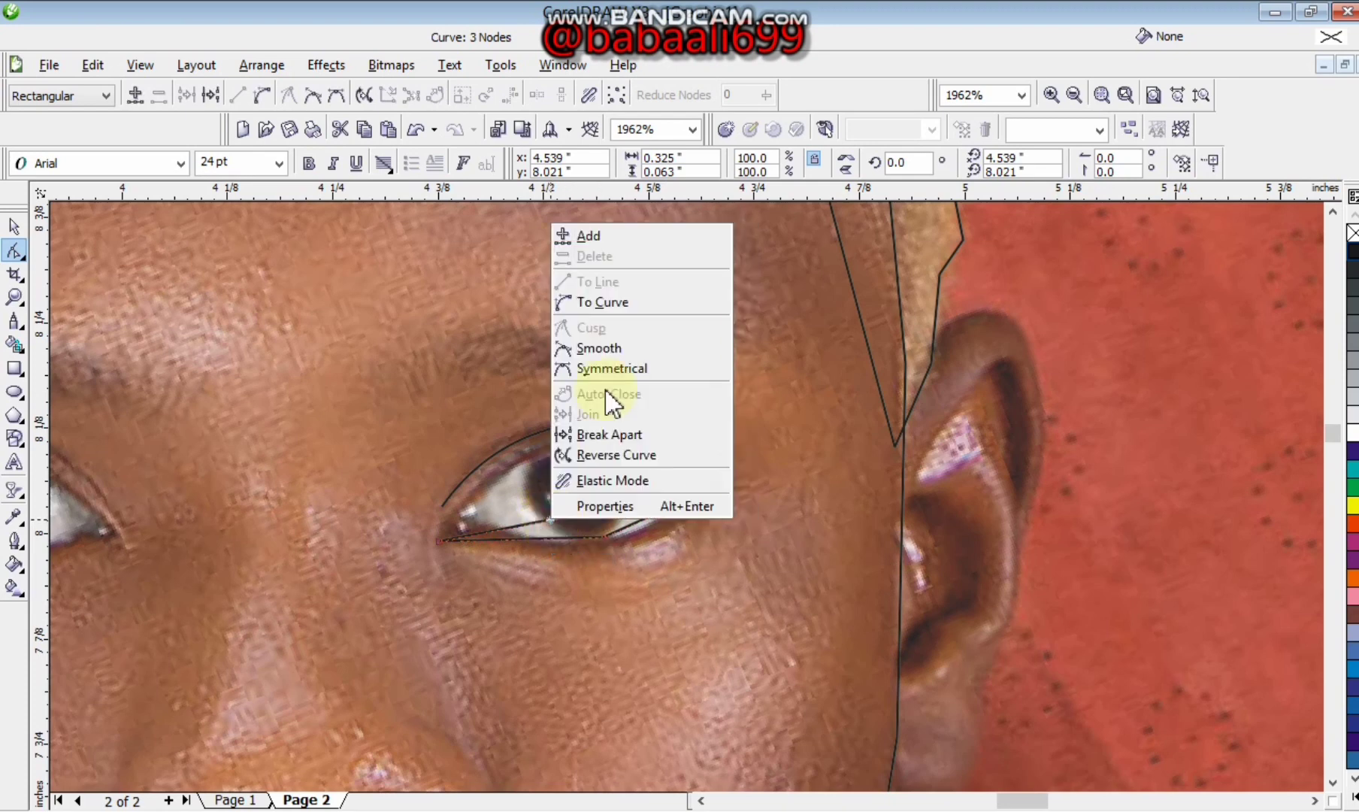
left_click(567, 541)
left_click_drag(567, 541, 614, 416)
Remove the outline's extra middle node and curve the remaining straight edge along the lower eyelid, fitting it to the eye's inner corner.
double_click(606, 537)
right_click(593, 509)
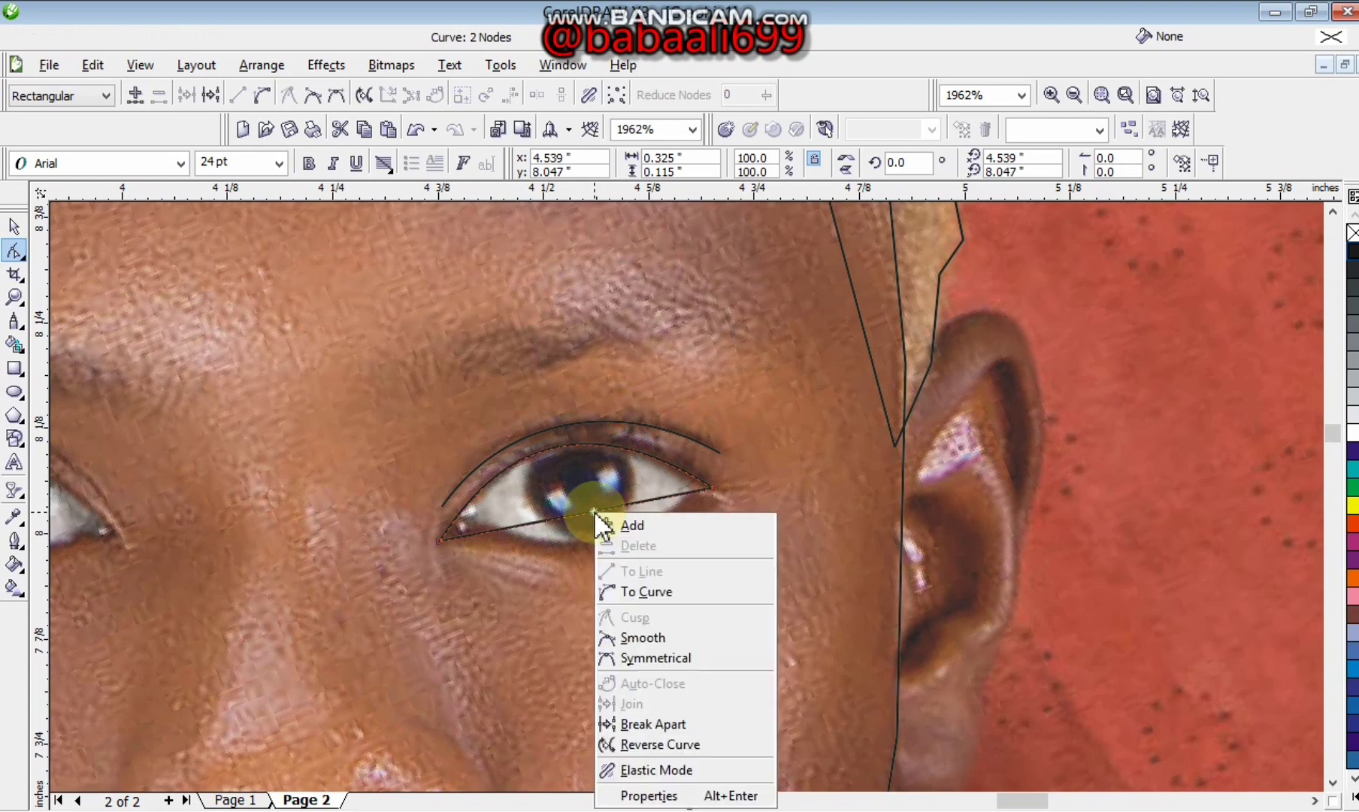
left_click(597, 510)
left_click_drag(596, 519, 562, 546)
left_click_drag(665, 544, 646, 553)
left_click_drag(438, 541, 446, 533)
left_click_drag(571, 538, 561, 548)
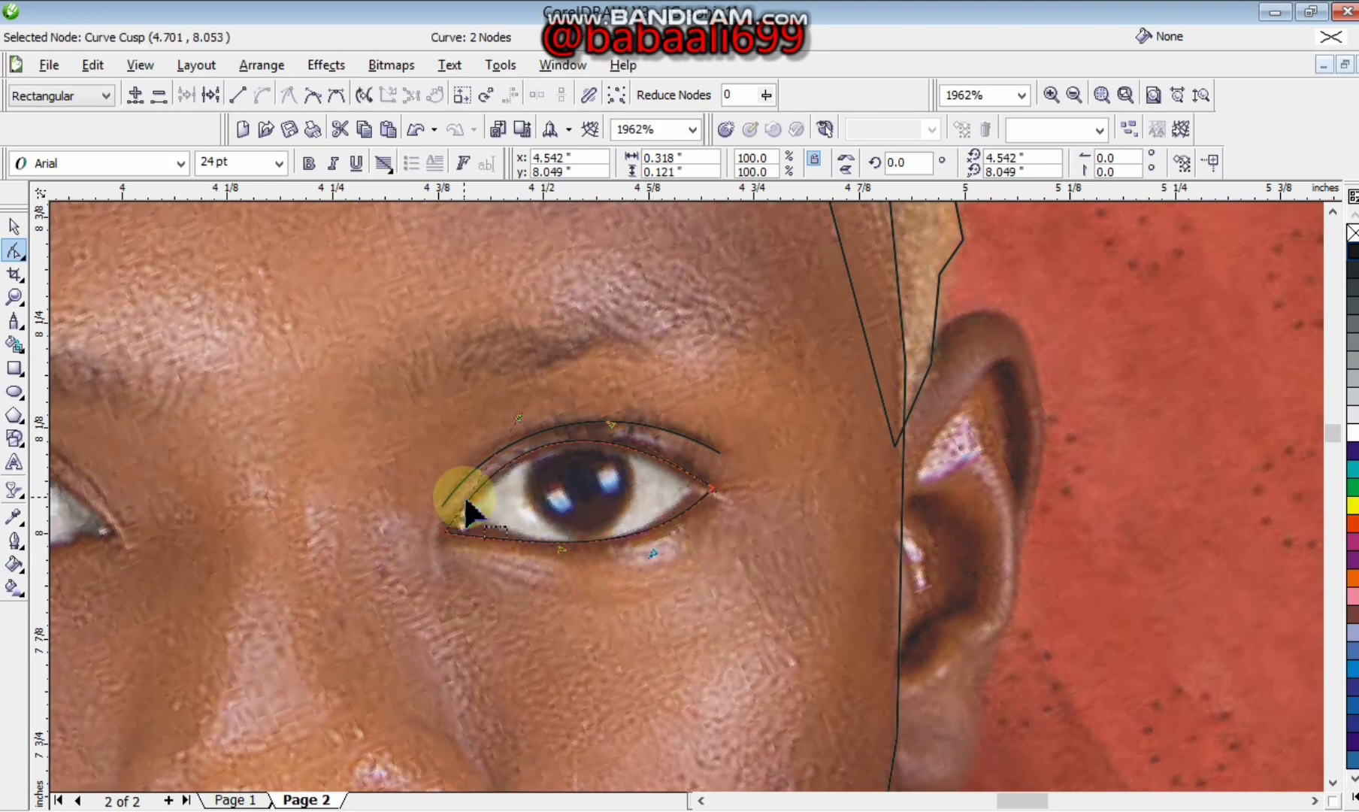
Draw a line beneath the eye and bend it into a lower lid curve about 0.34 × 0.09 in.
left_click(15, 321)
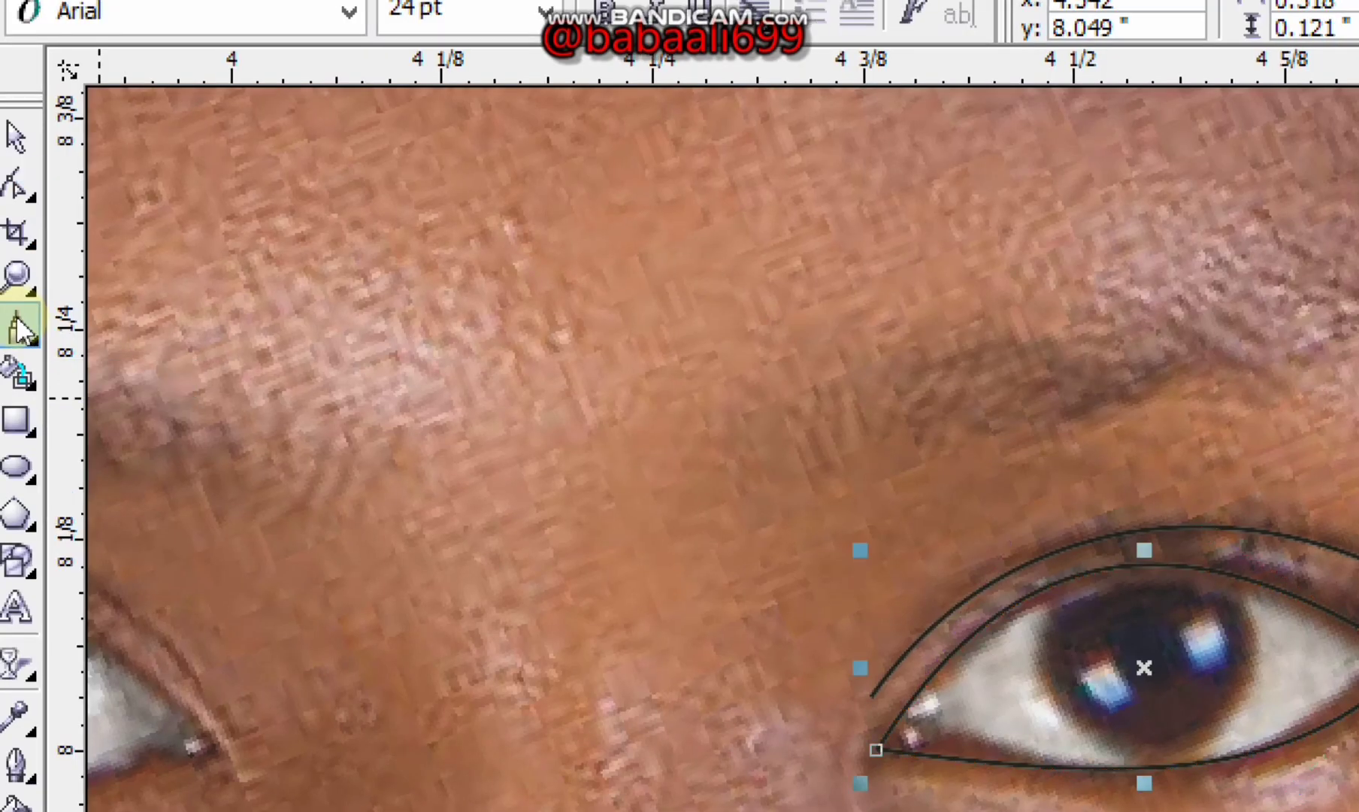
left_click(448, 548)
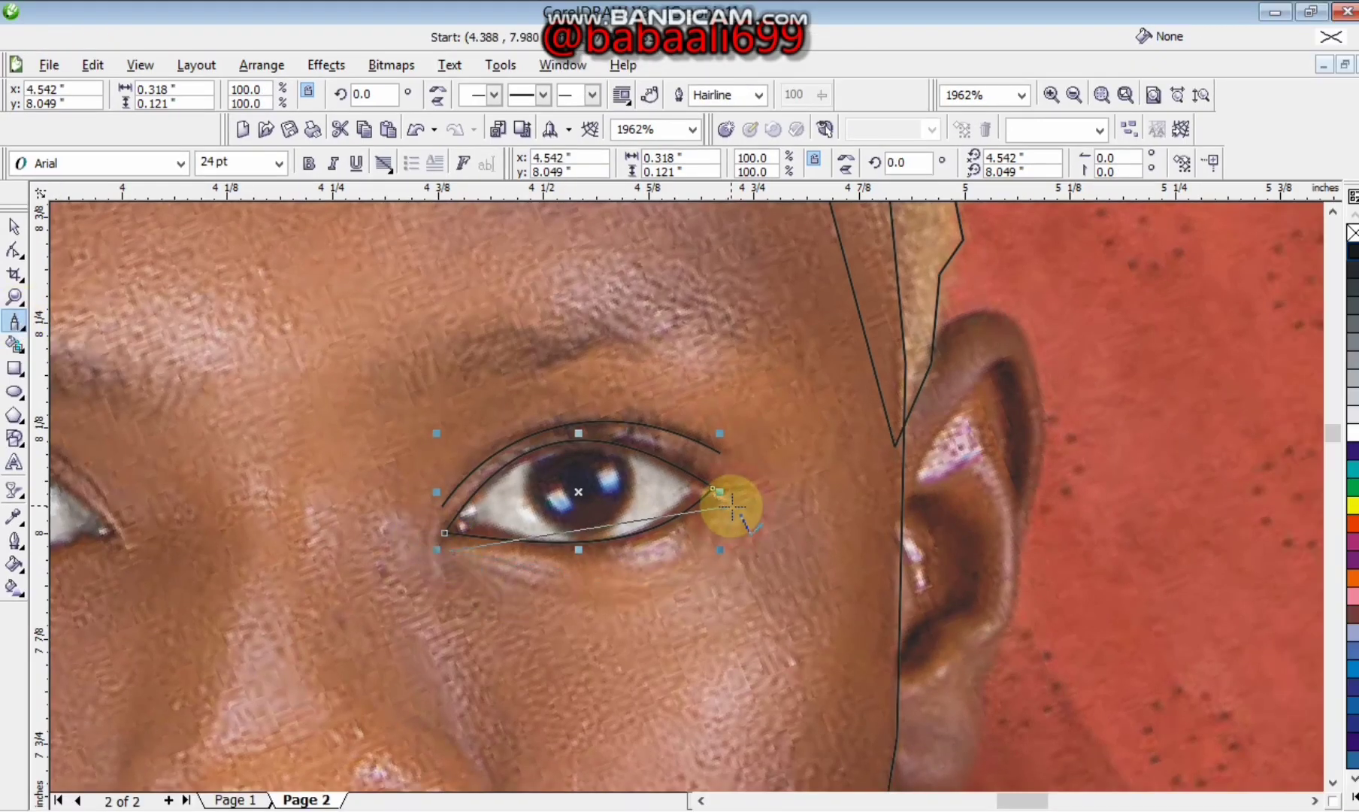
double_click(730, 507)
left_click(15, 253)
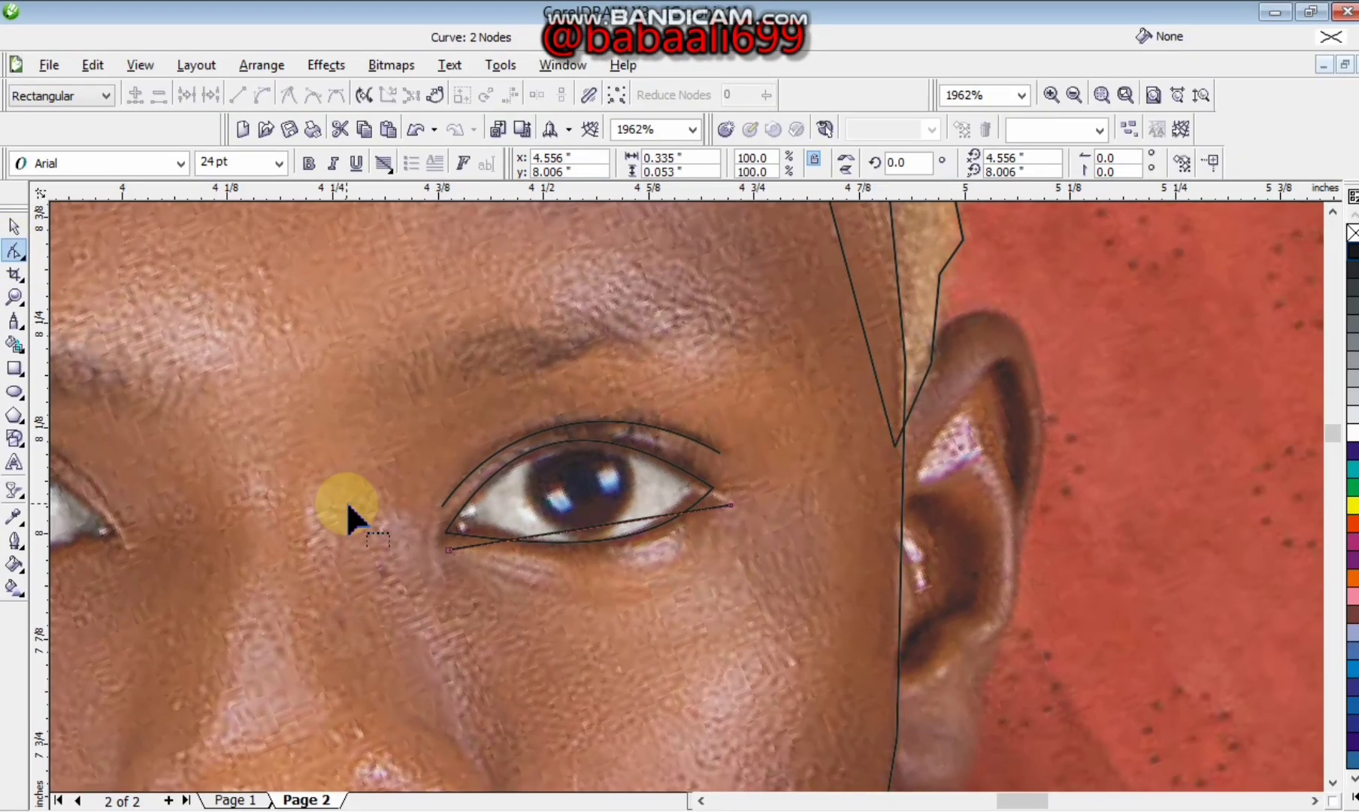
right_click(597, 525)
left_click(673, 308)
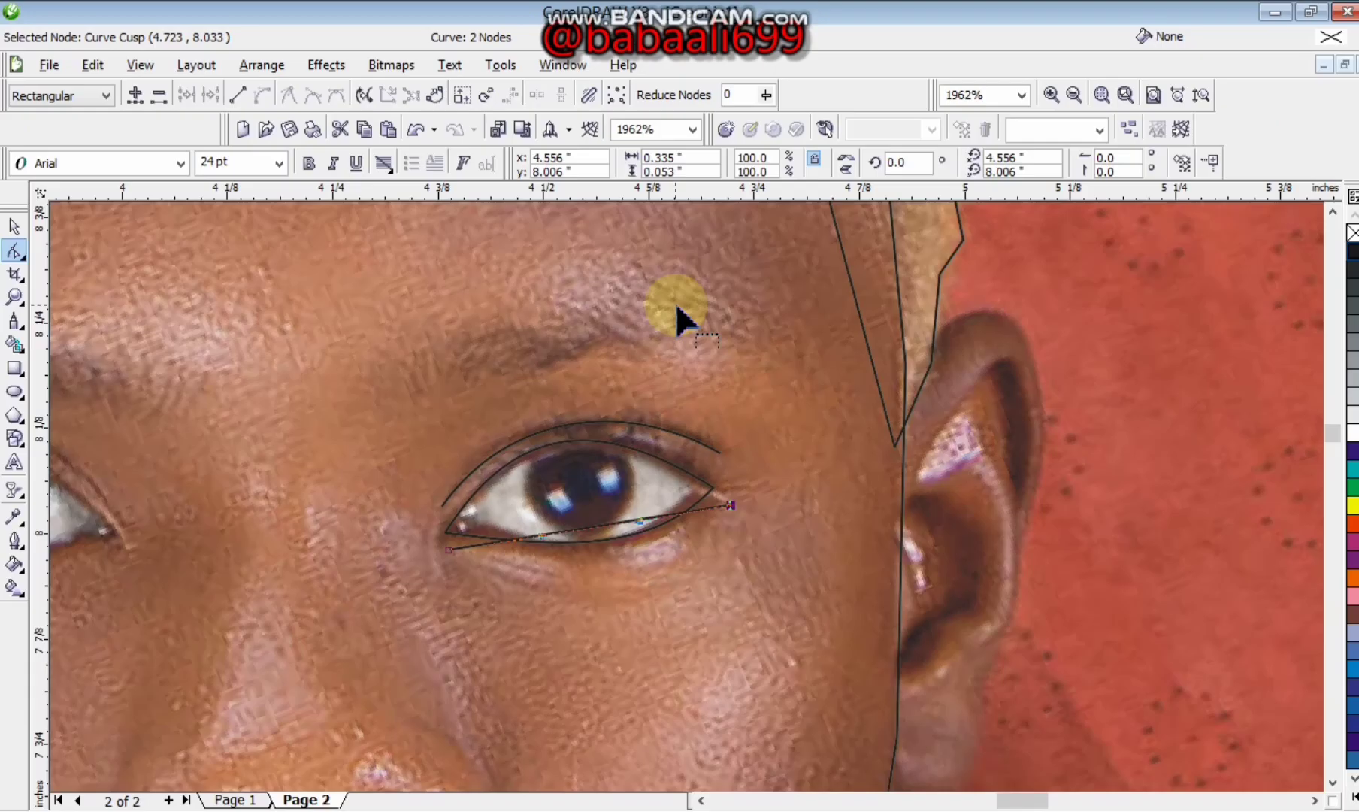
left_click_drag(597, 526, 614, 572)
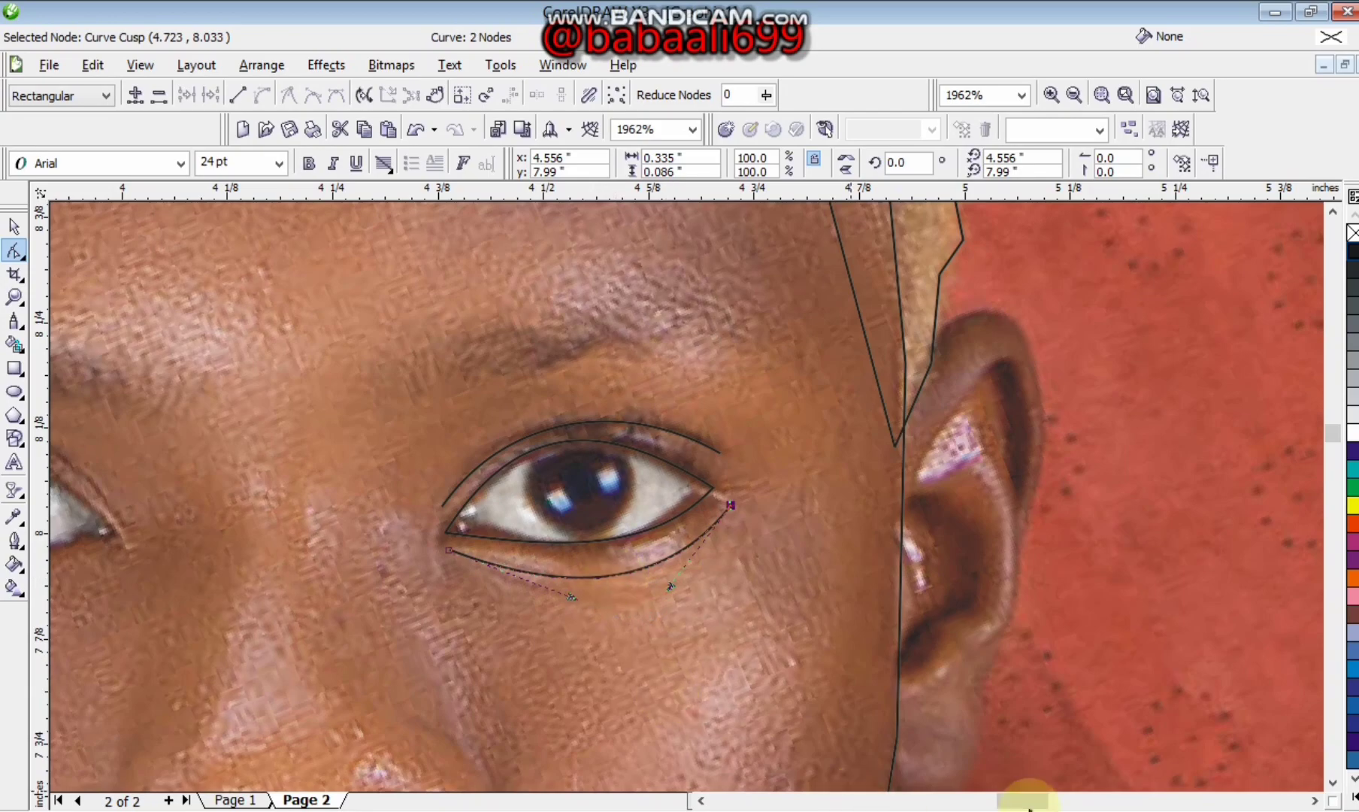
Draw a straight two-point line about 0.36 in wide across the eye on the photo's left side.
left_click_drag(1031, 801, 990, 801)
left_click(15, 338)
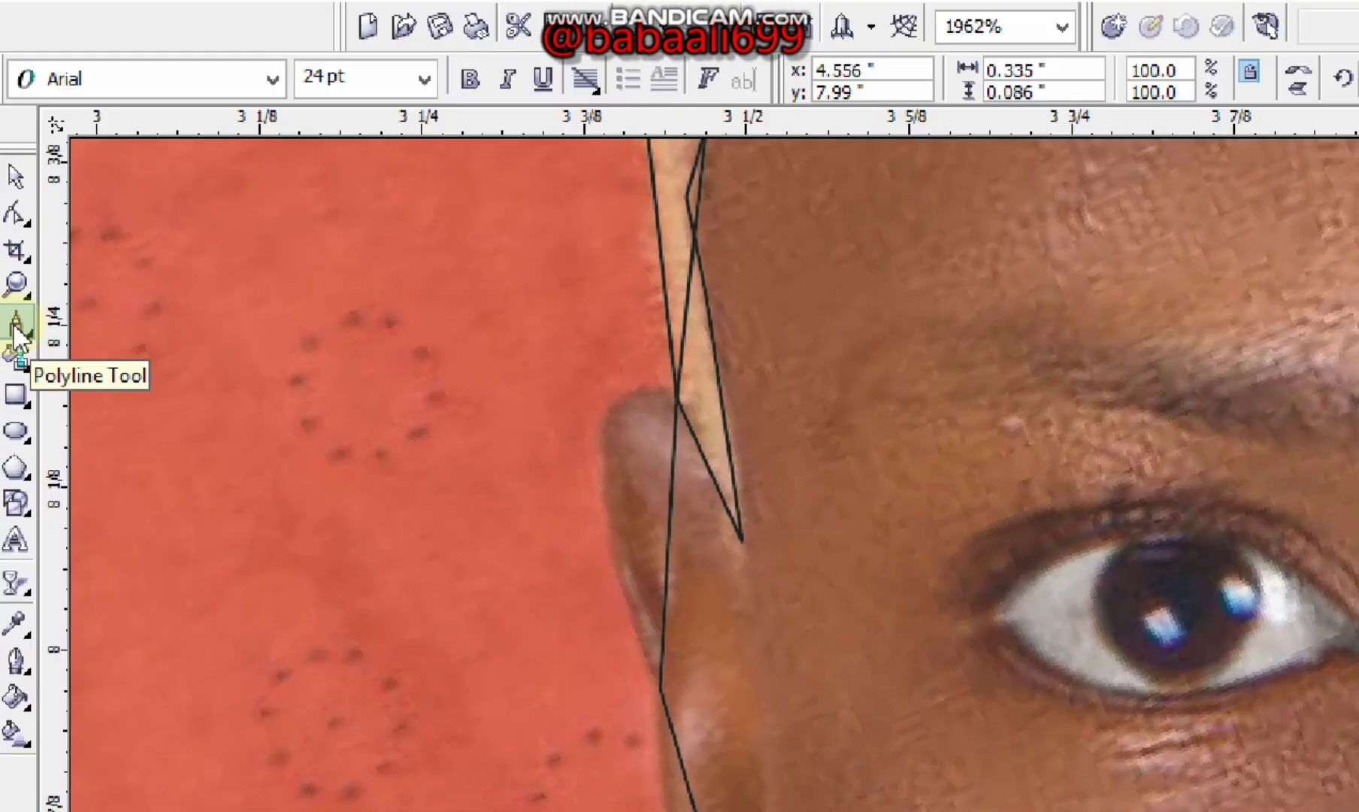
left_click(612, 491)
double_click(911, 525)
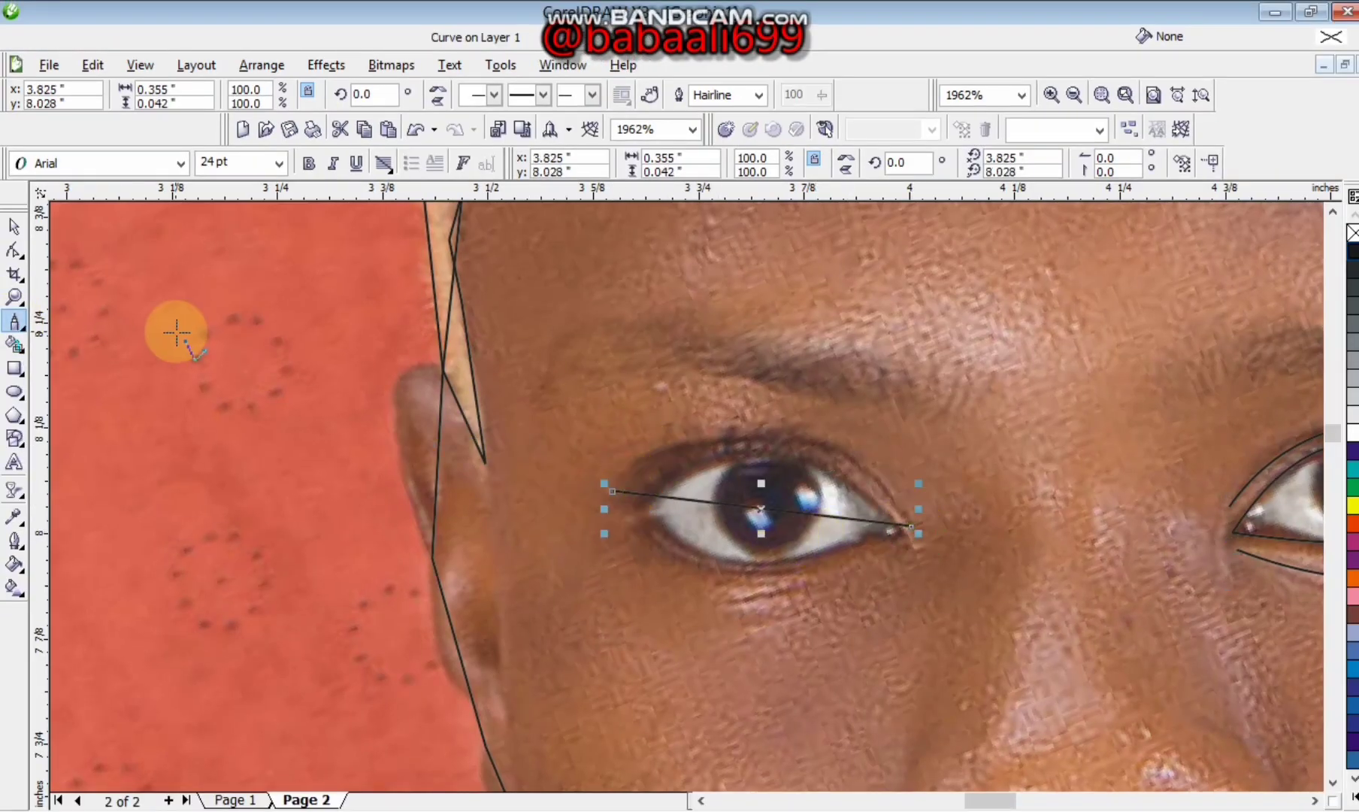
Draw a closed three-point outline about 0.30 × 0.07 in over the photo's left eye, from corner to corner and lower lid.
left_click(640, 512)
left_click(888, 513)
left_click(767, 563)
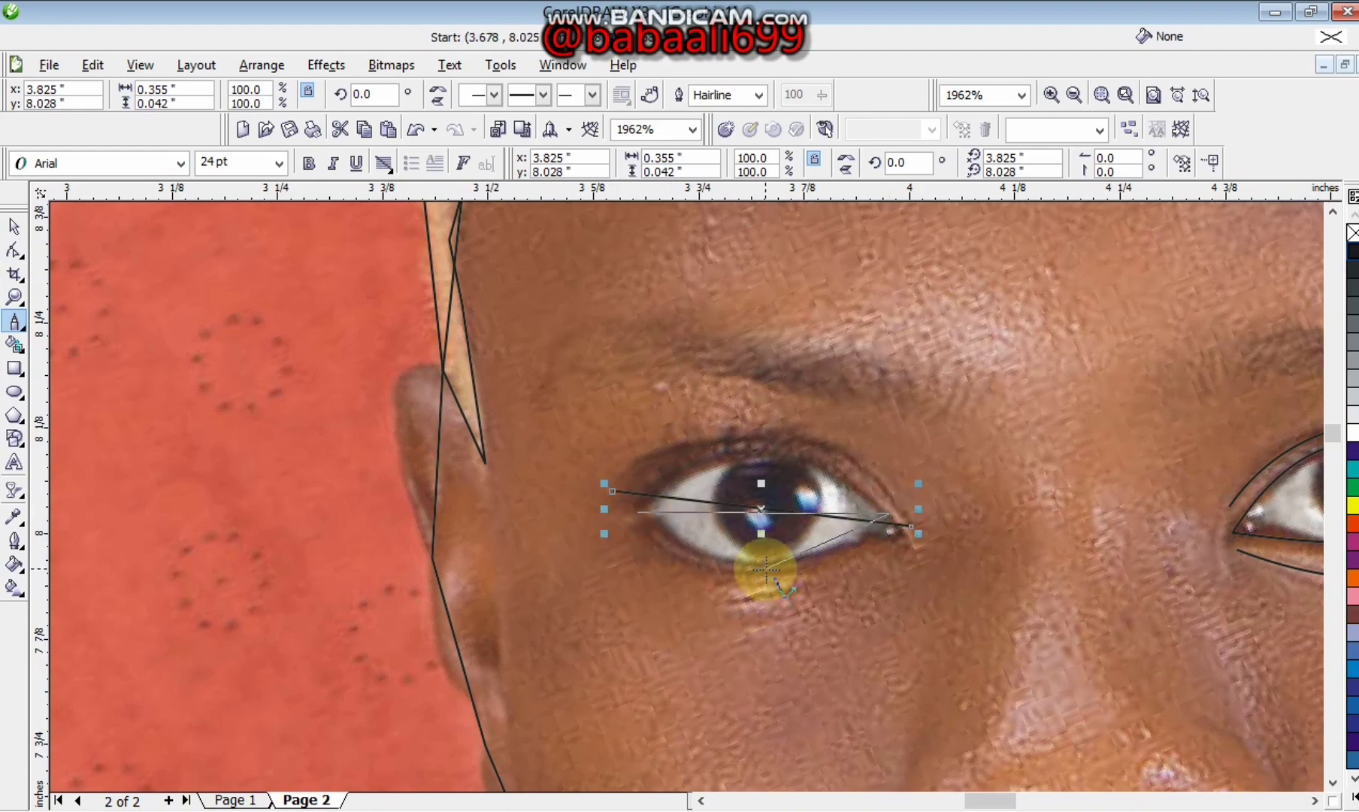
left_click(642, 513)
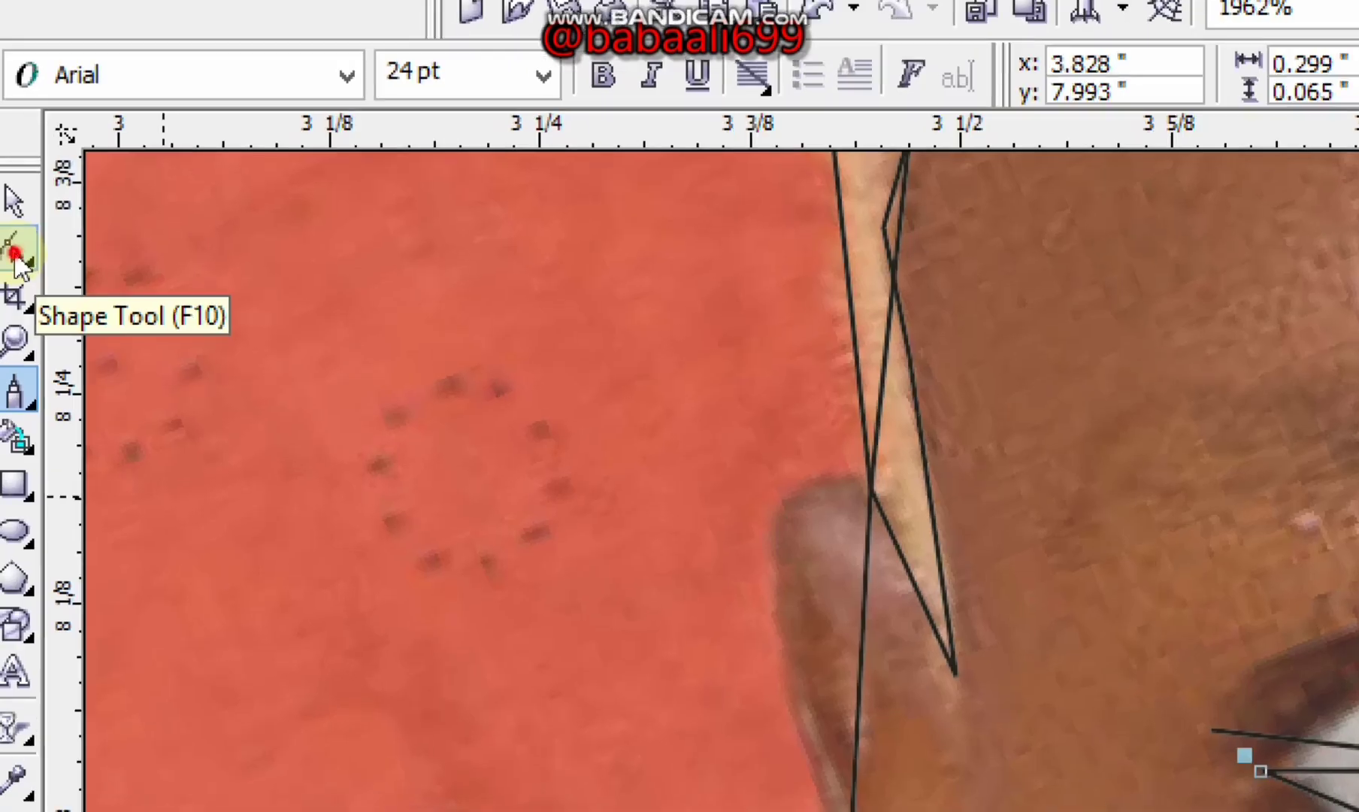
Delete the left eye outline's lower node, convert one edge to a curve and bend it down along the lower eyelid.
left_click(15, 251)
key("Delete")
key("z")
left_click(782, 526)
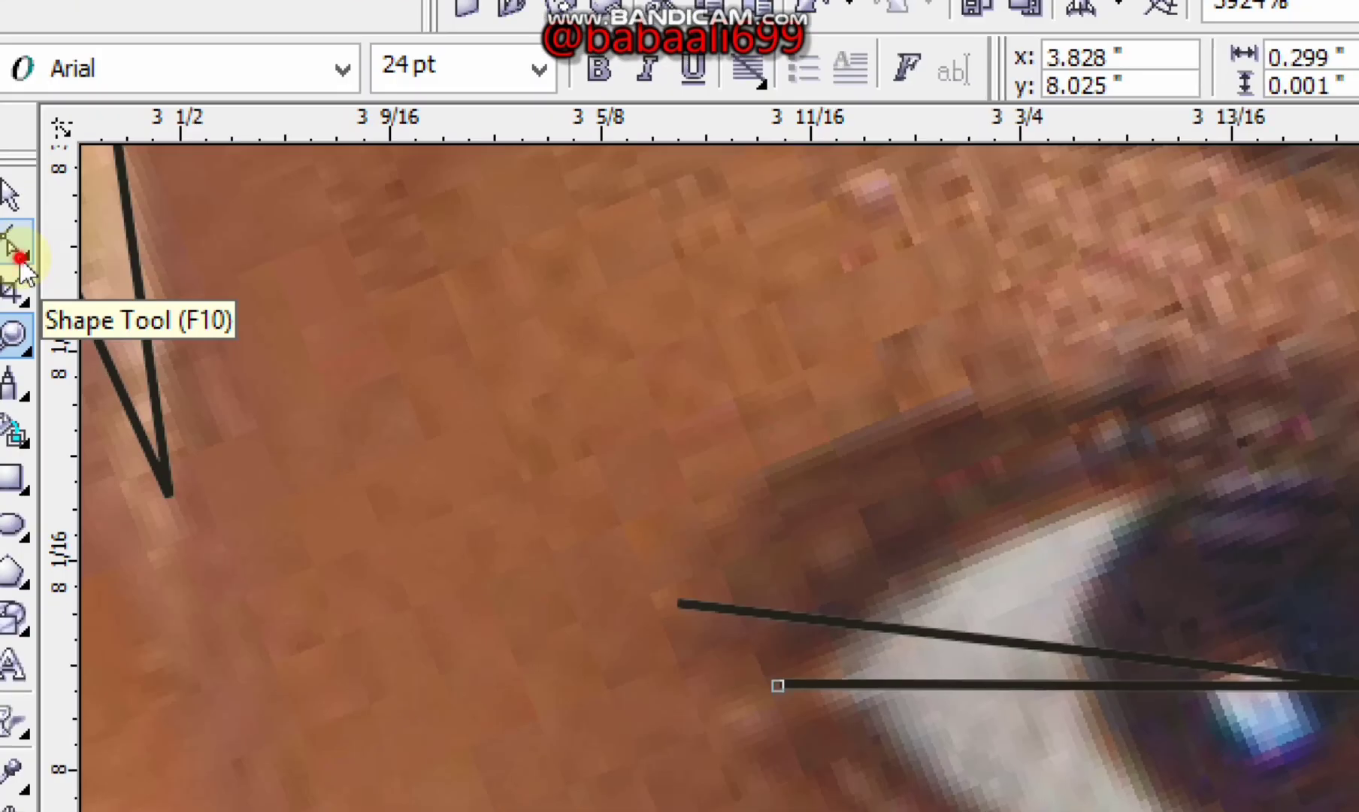
left_click(15, 250)
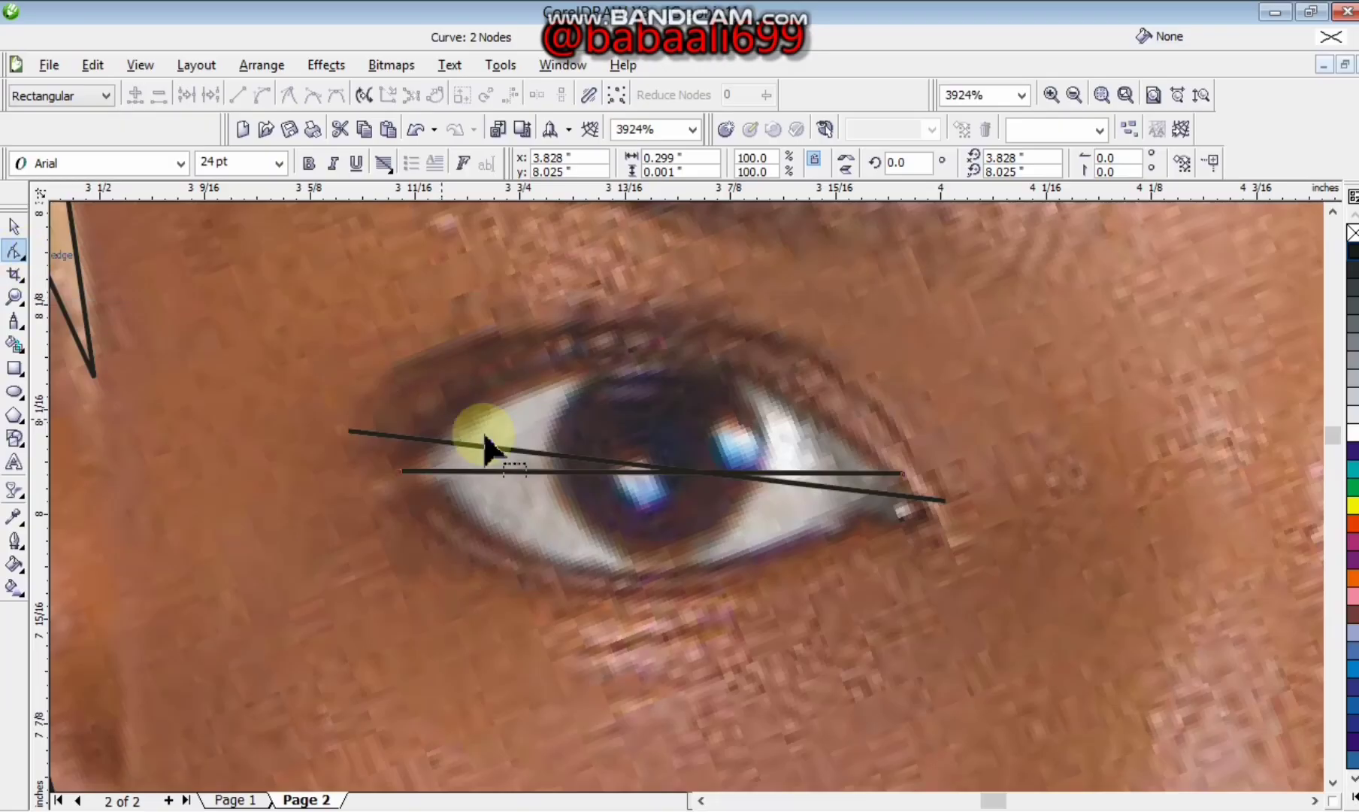
right_click(647, 474)
left_click(704, 560)
left_click_drag(649, 469, 669, 564)
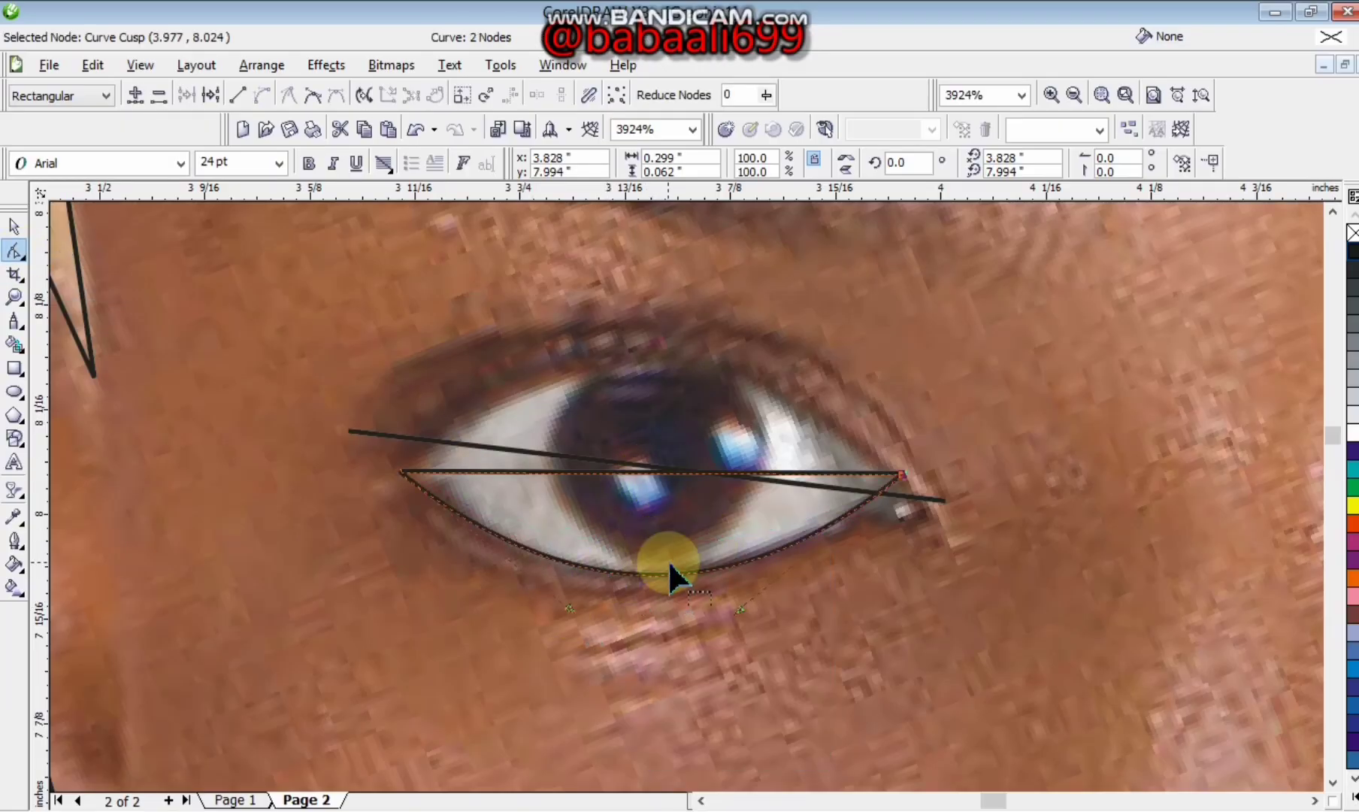
Move the left eye outline's inner corner onto the photo's eye corner, then convert its top edge to a curve along the upper eyelid.
left_click_drag(902, 473, 916, 497)
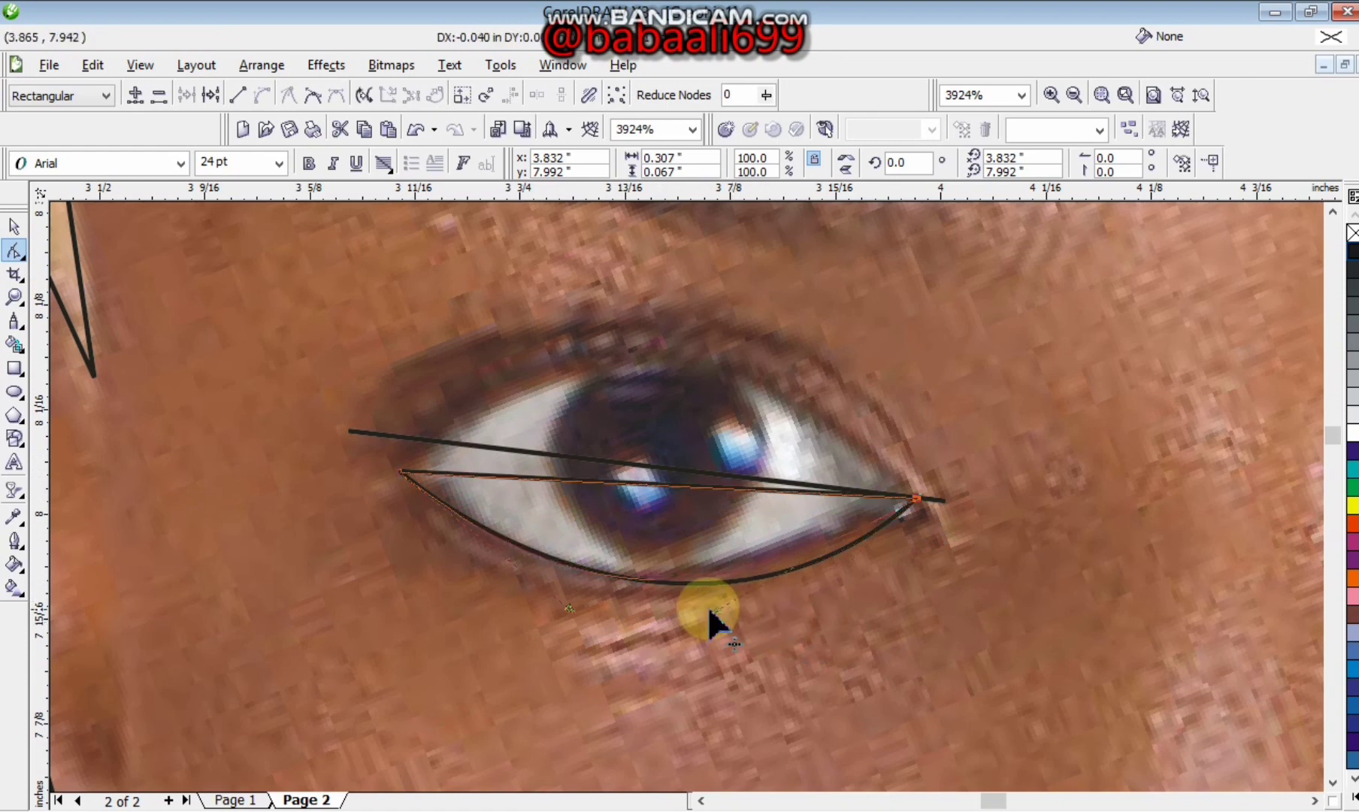
right_click(669, 461)
left_click(698, 560)
left_click_drag(657, 485, 571, 314)
Convert the straight line across the left eye to a curve and bend it into an upper lid crease about 0.35 × 0.11 in.
left_click(362, 427)
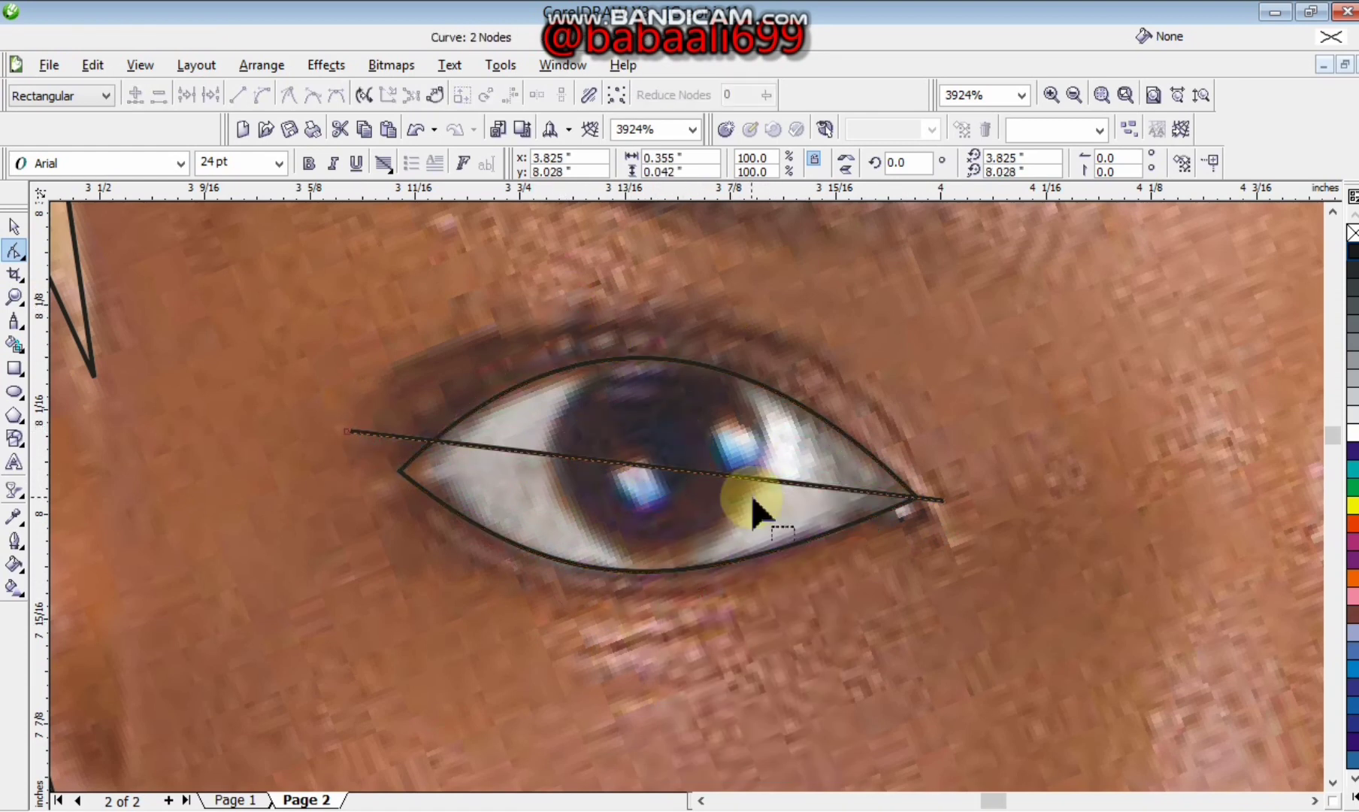
right_click(735, 479)
right_click(718, 476)
right_click(702, 470)
key("c")
left_click_drag(709, 477, 738, 270)
left_click_drag(556, 284, 532, 287)
left_click_drag(352, 431, 365, 412)
left_click_drag(550, 267, 546, 295)
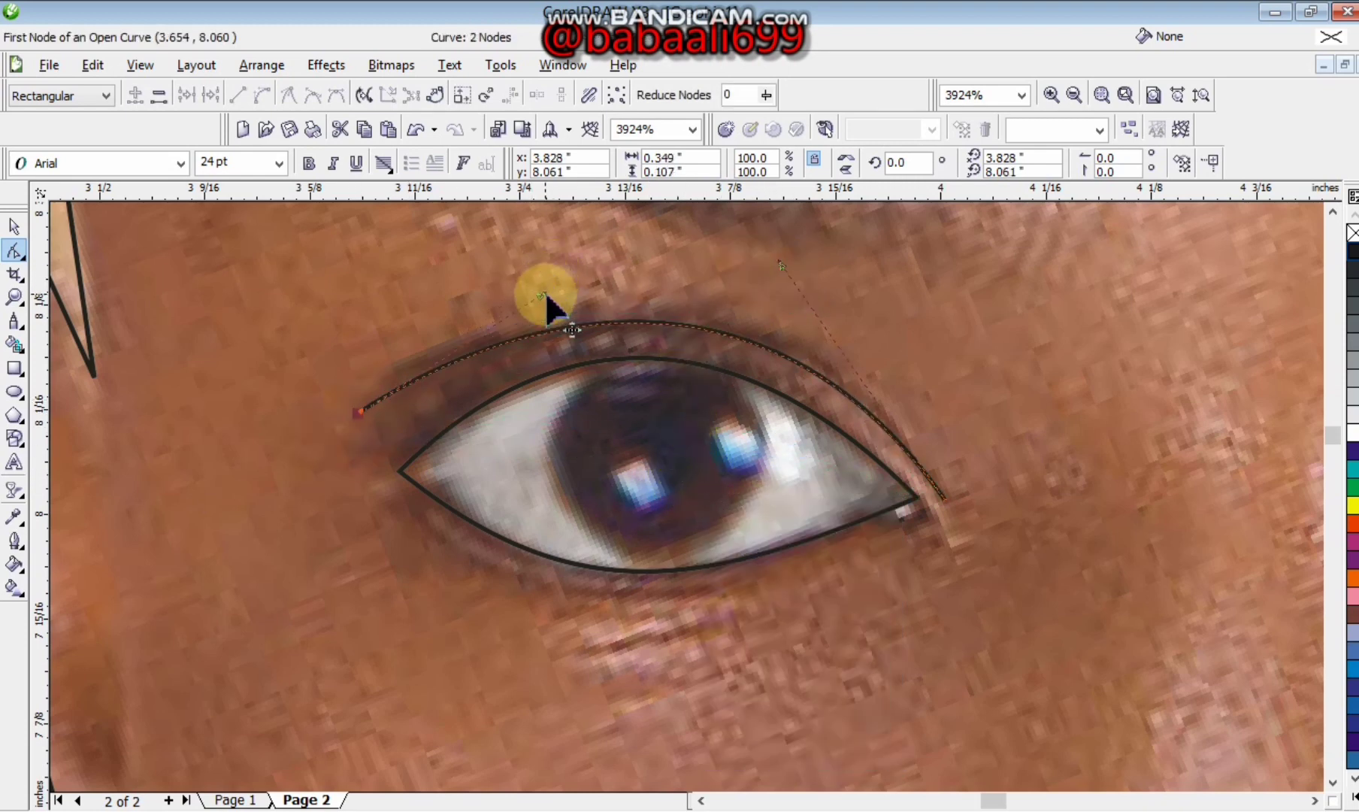
left_click_drag(780, 265, 789, 266)
Draw an ellipse about 0.136 × 0.104 in around the iris of the photo's left eye.
left_click(14, 392)
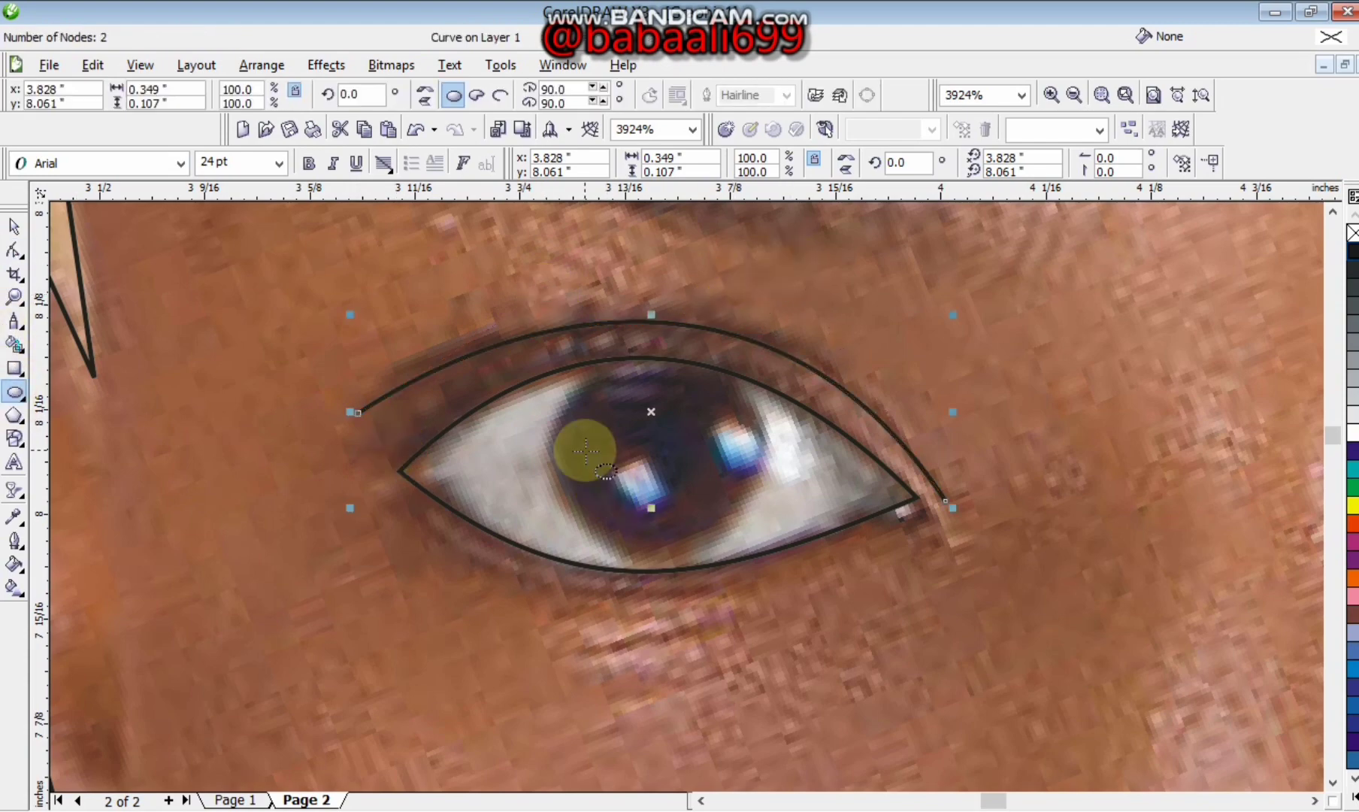
left_click_drag(661, 446, 782, 533)
left_click_drag(681, 536, 661, 552)
Draw an ellipse about 0.130 × 0.096 in around the iris of the photo's right eye.
left_click_drag(992, 803, 1011, 789)
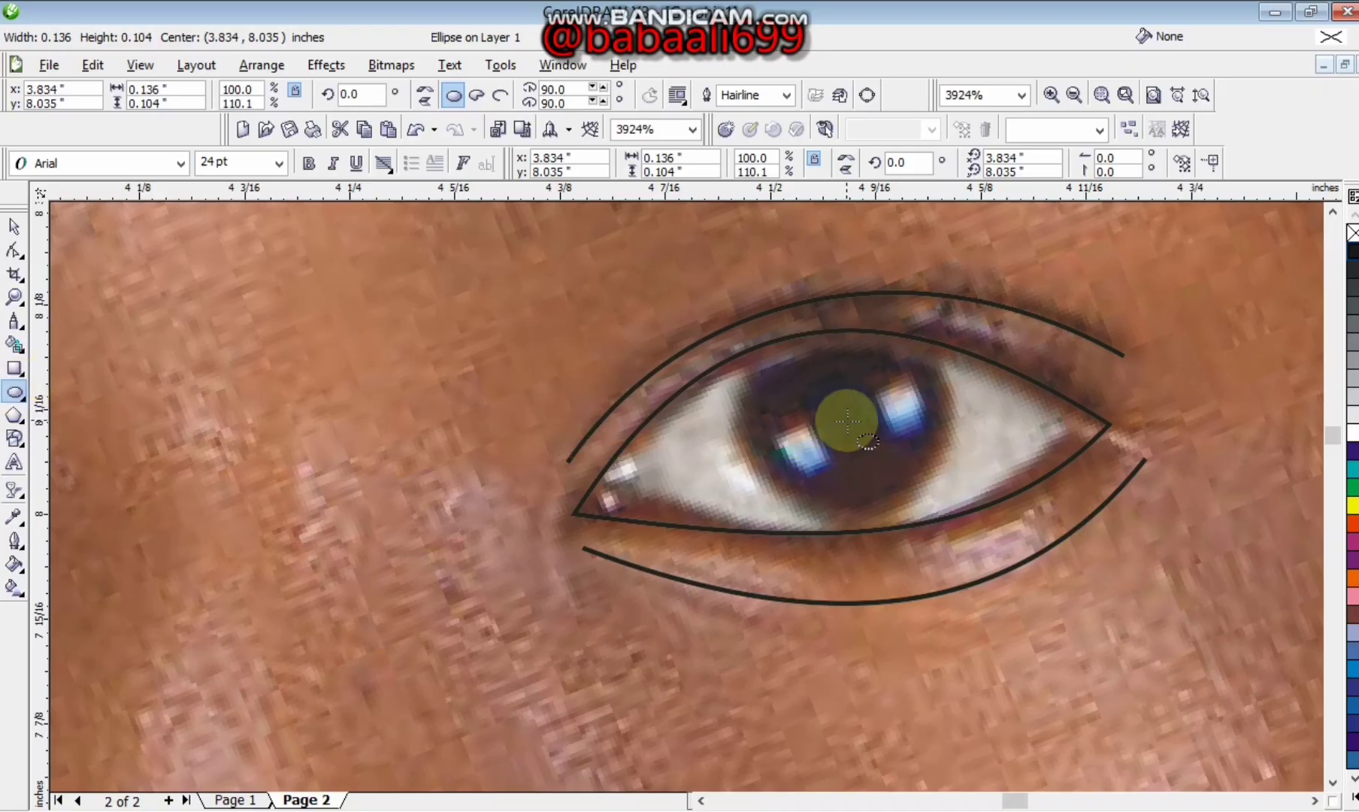
left_click_drag(842, 417, 958, 490)
left_click_drag(848, 490, 846, 519)
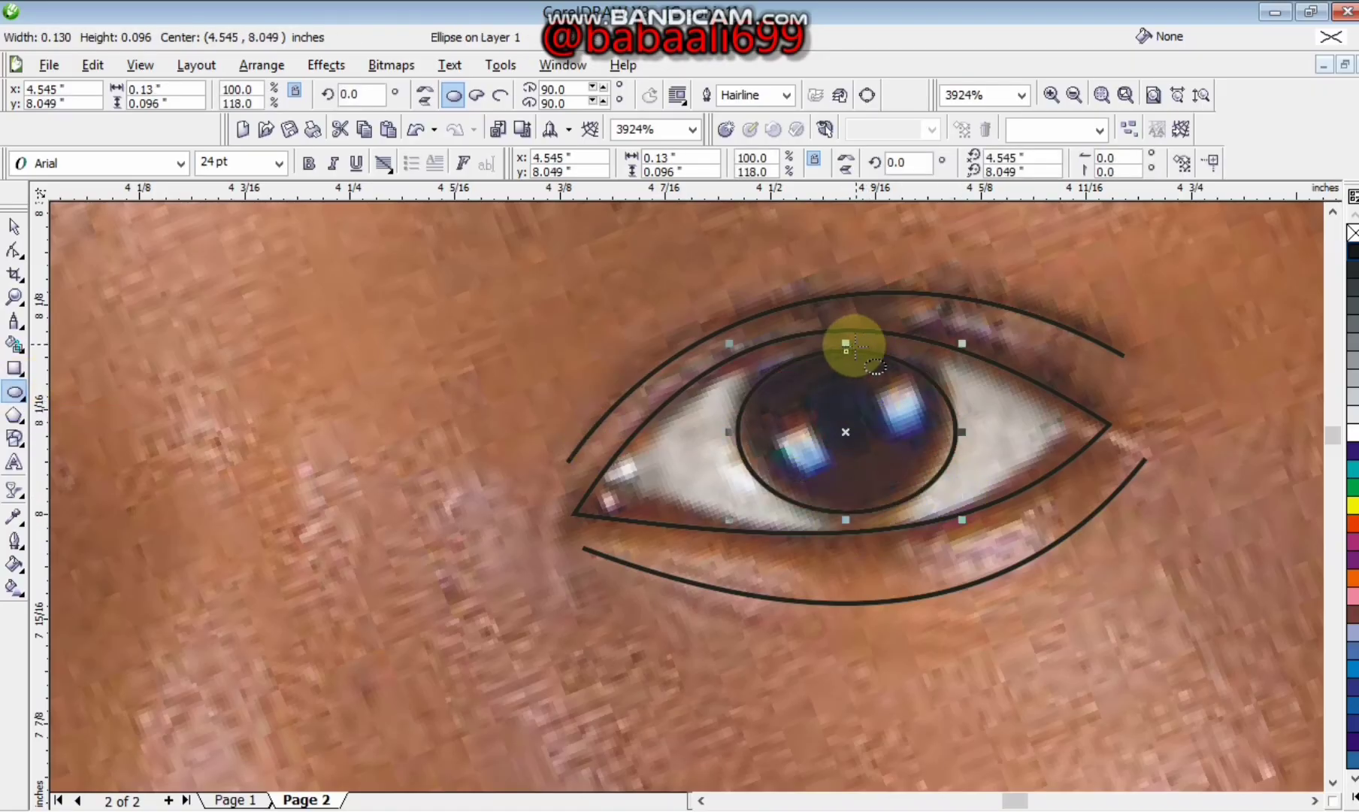
Draw a closed four-point polyline about 0.41 × 0.13 in around the eyebrow on the photo's right side.
key("z")
right_click(507, 697)
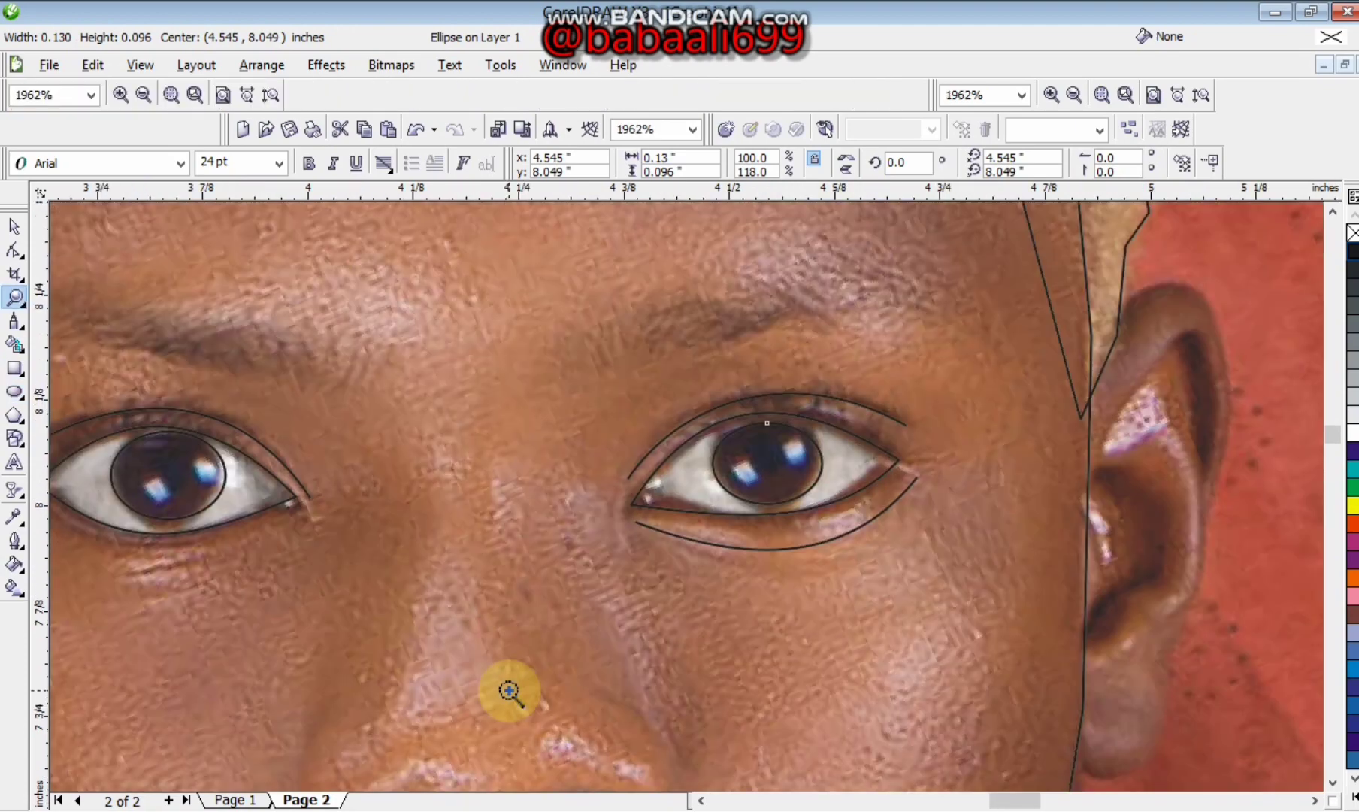
left_click(826, 304)
right_click(637, 448)
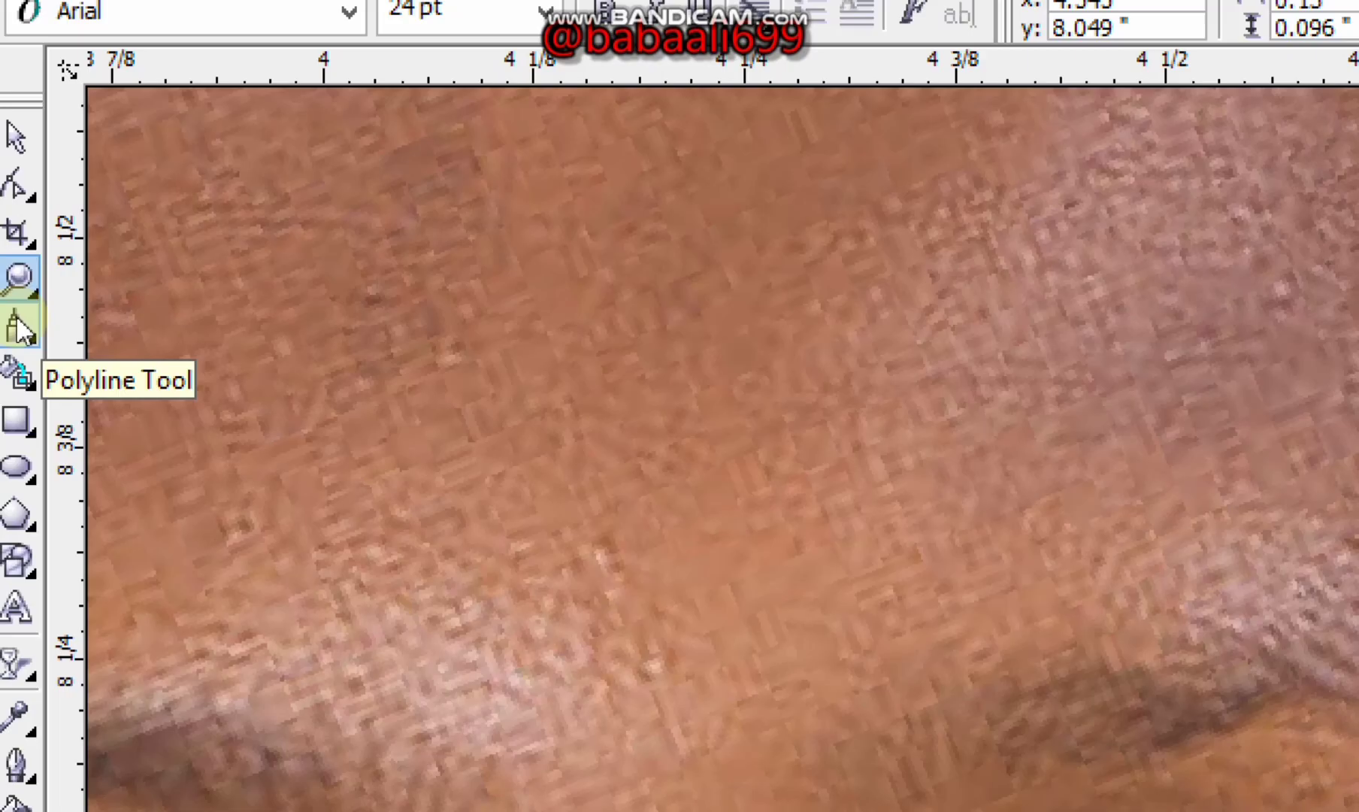
left_click(14, 321)
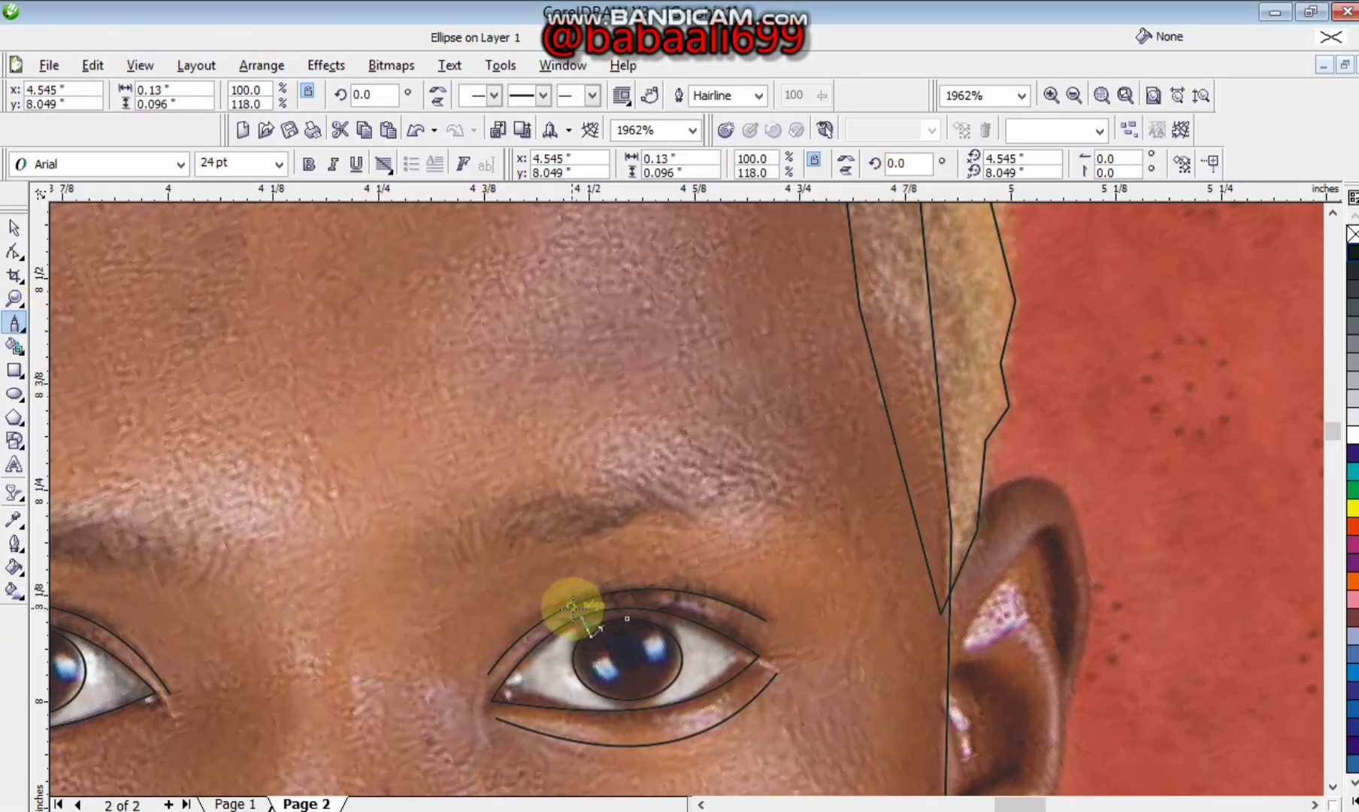
left_click_drag(1000, 803, 965, 802)
key("z")
right_click(941, 675)
right_click(942, 683)
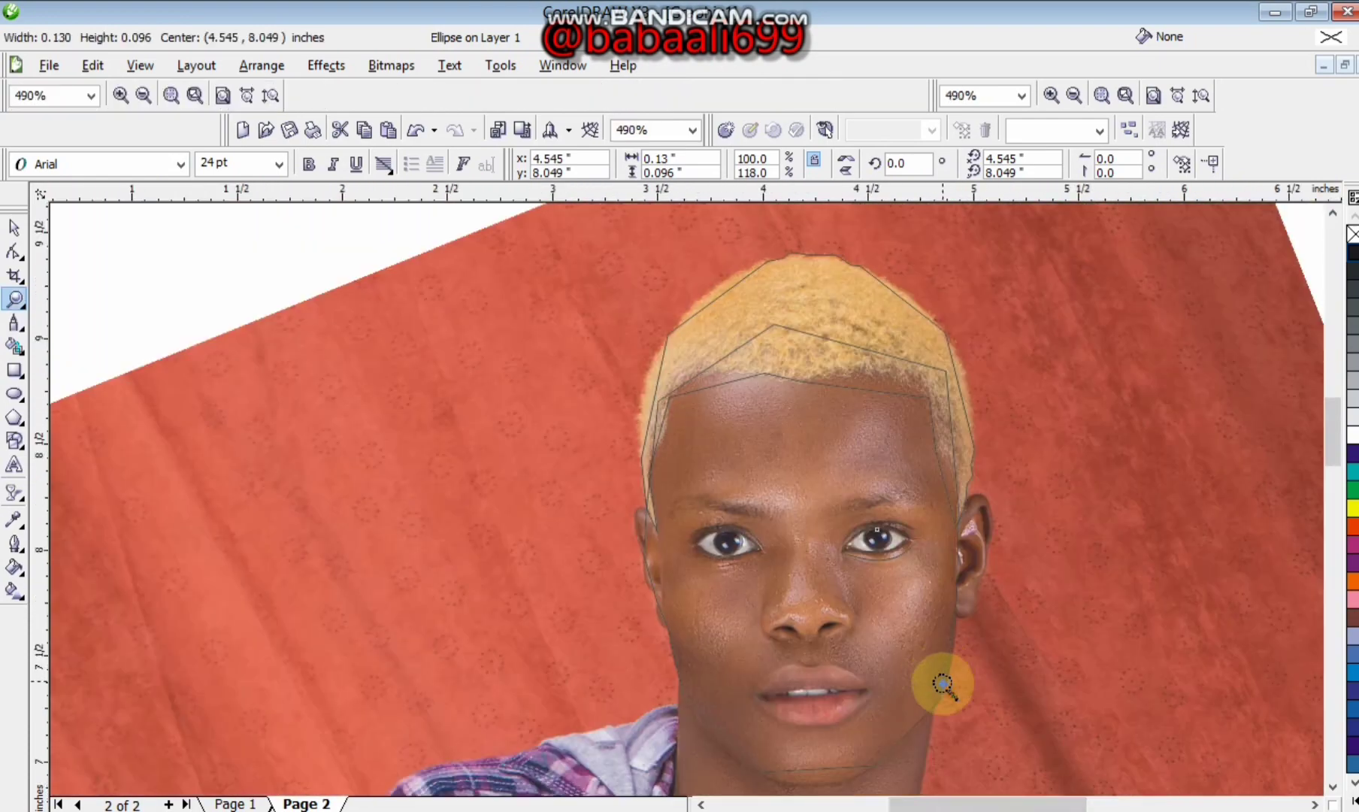
left_click(862, 488)
left_click(772, 485)
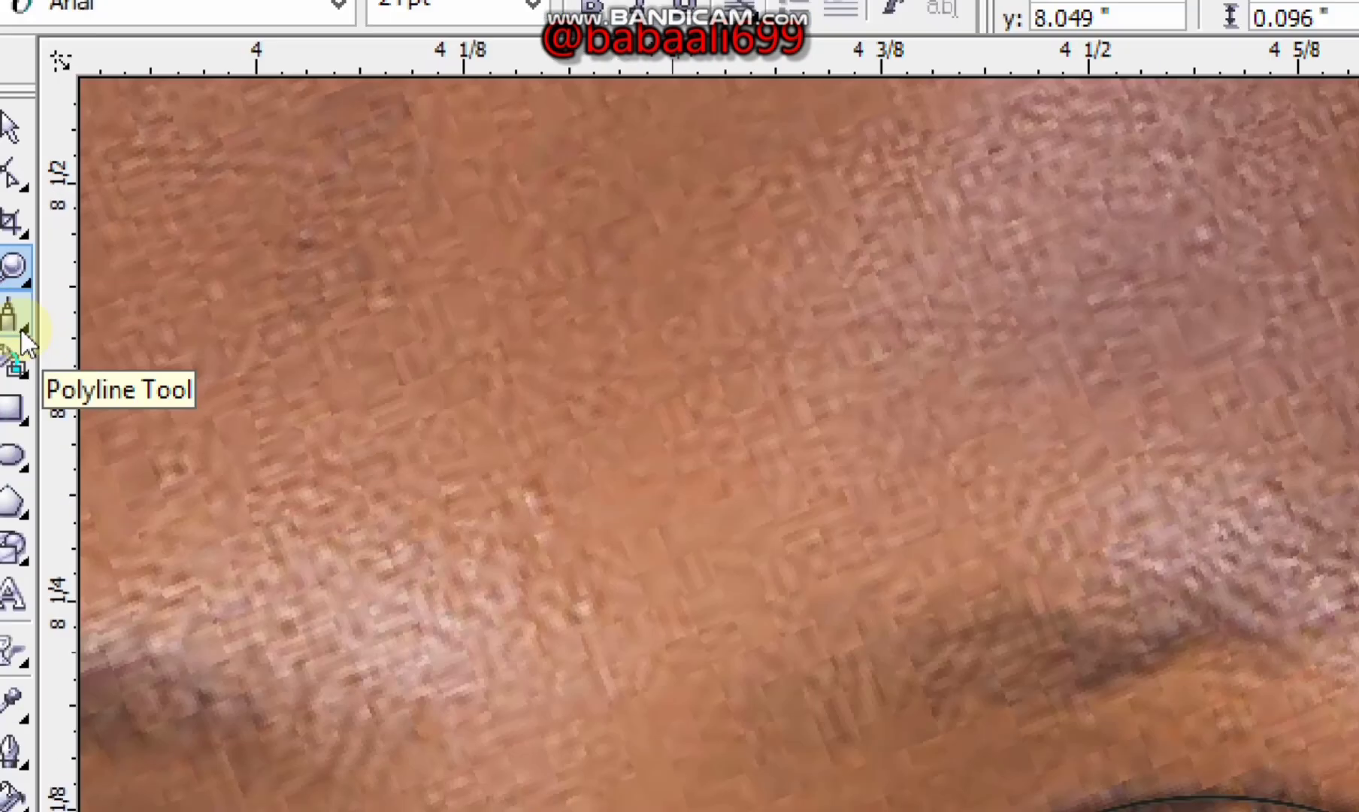
left_click(24, 333)
left_click(177, 345)
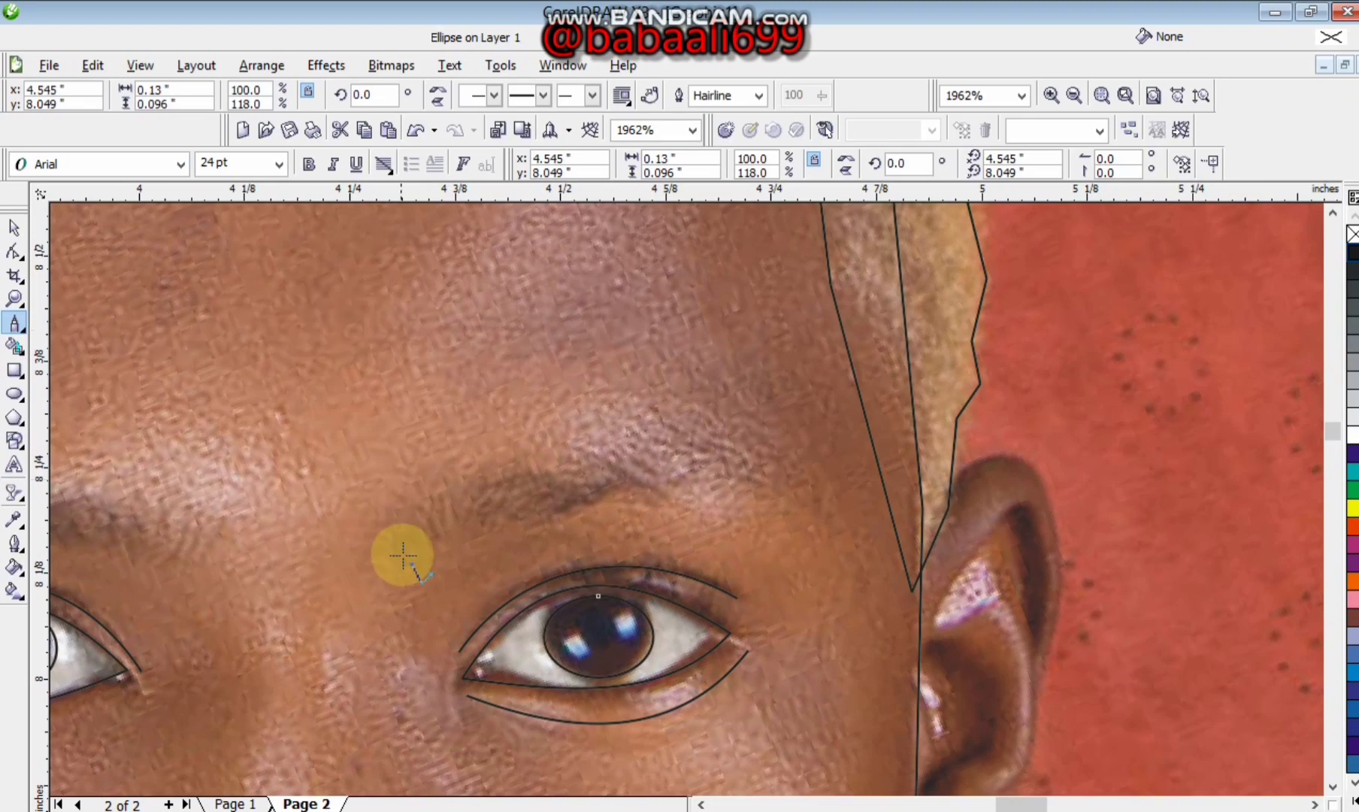
left_click(402, 556)
left_click(492, 470)
left_click(744, 445)
left_click(670, 502)
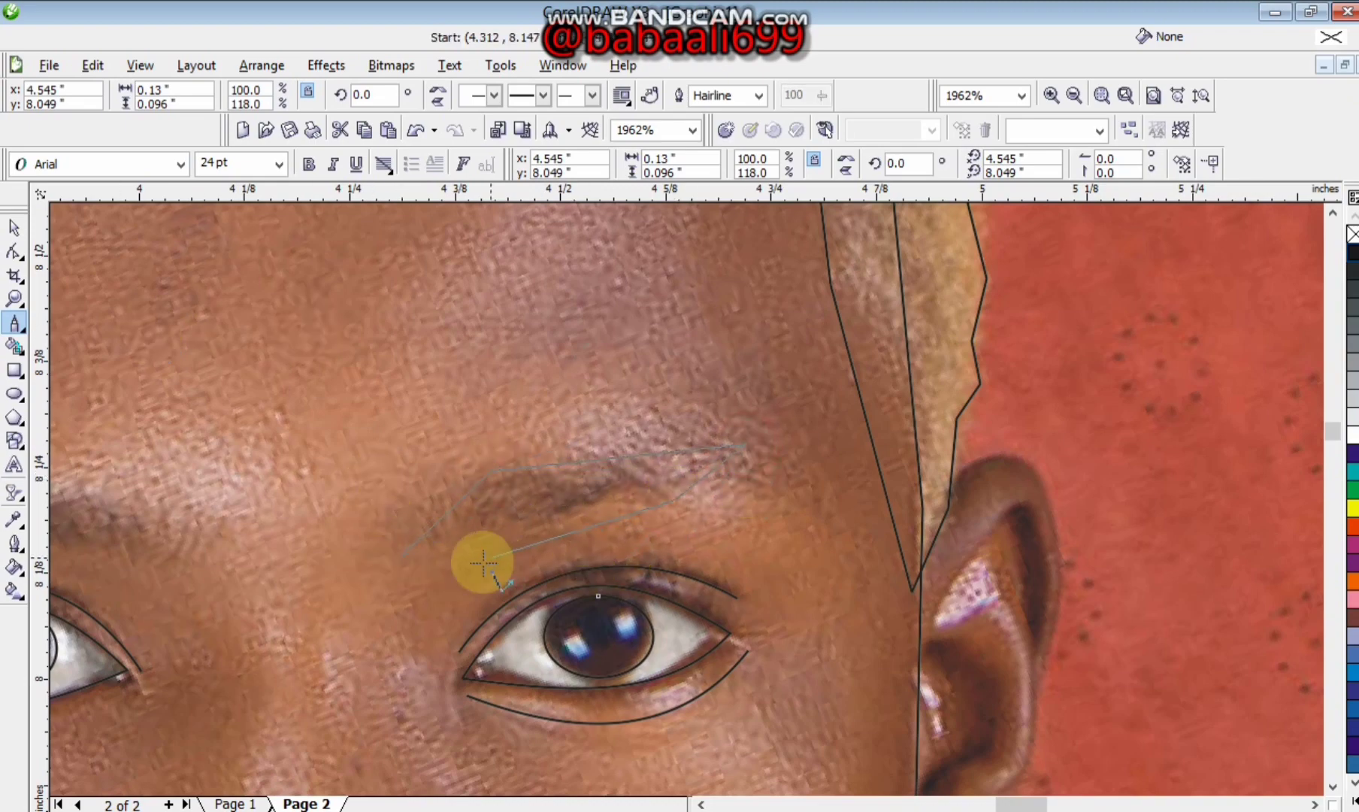
left_click(400, 557)
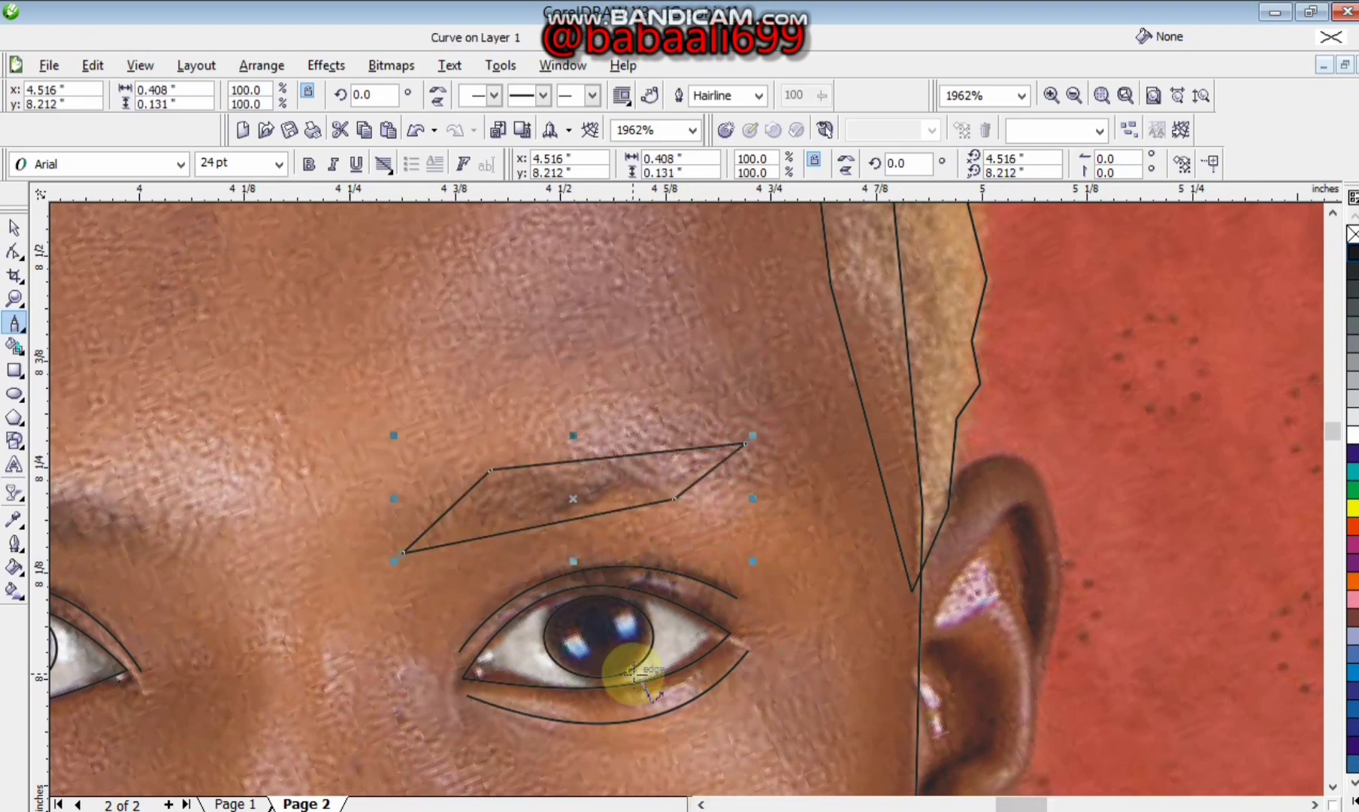
Draw a closed three-point polyline about 0.35 × 0.04 in over the eyebrow on the photo's left side.
scroll(420, 627, "down", 1)
scroll(299, 513, "up", 1)
left_click(14, 330)
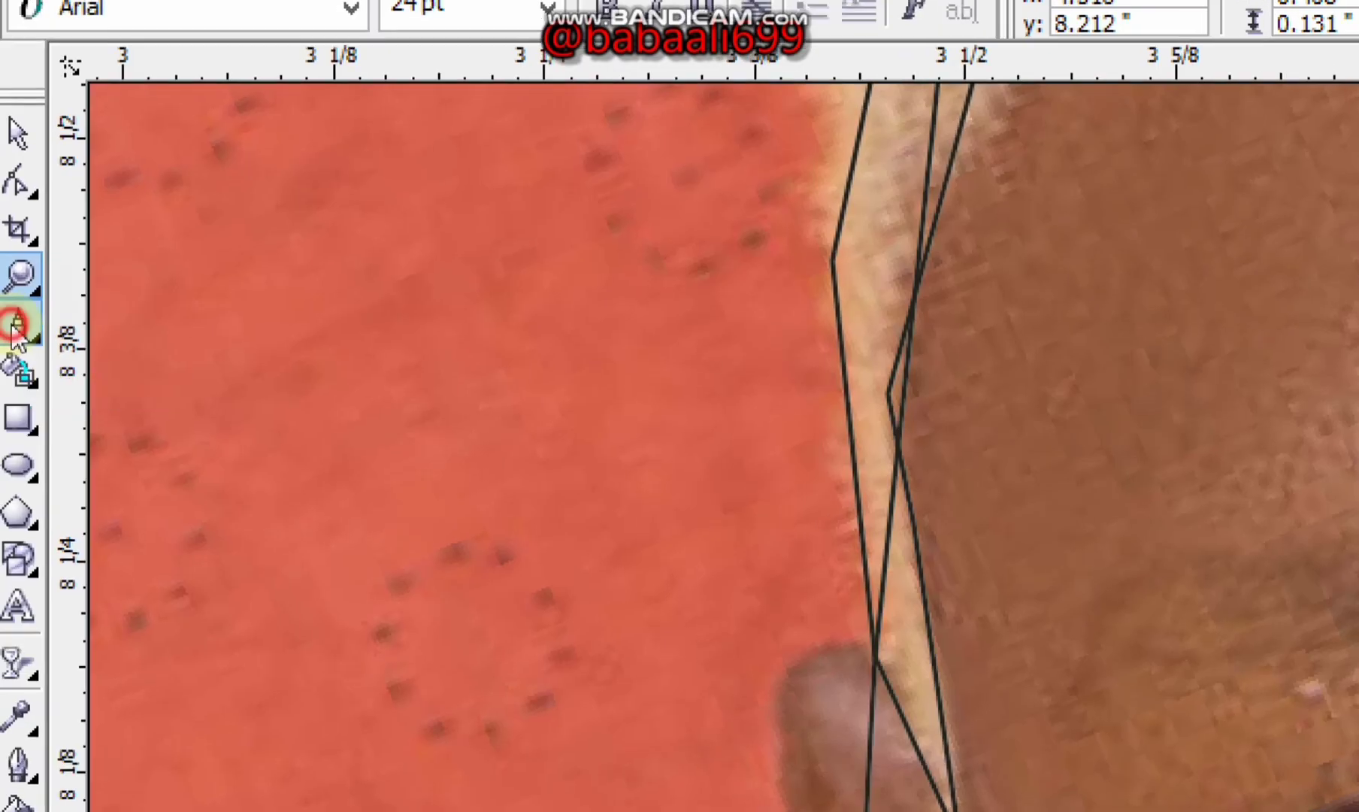
left_click(672, 466)
left_click(960, 493)
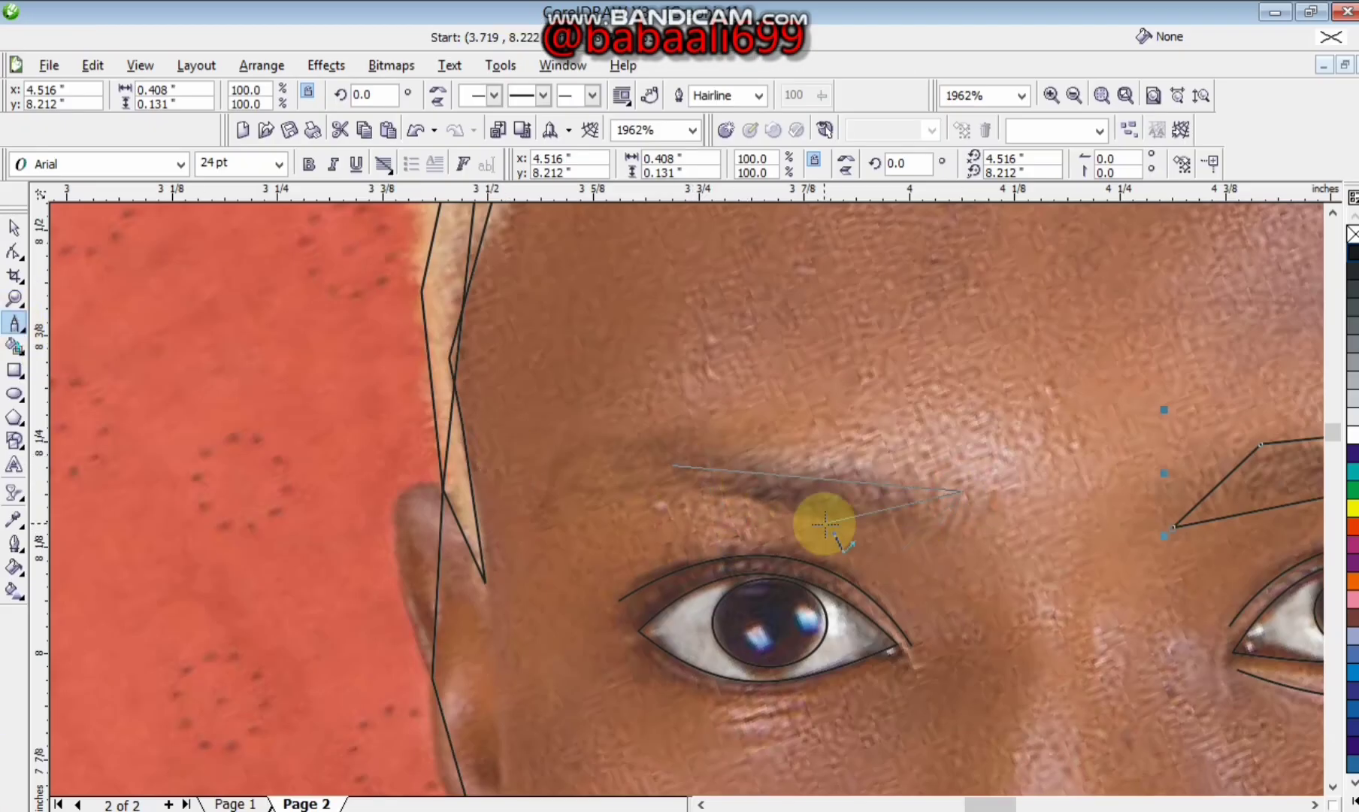
left_click(742, 502)
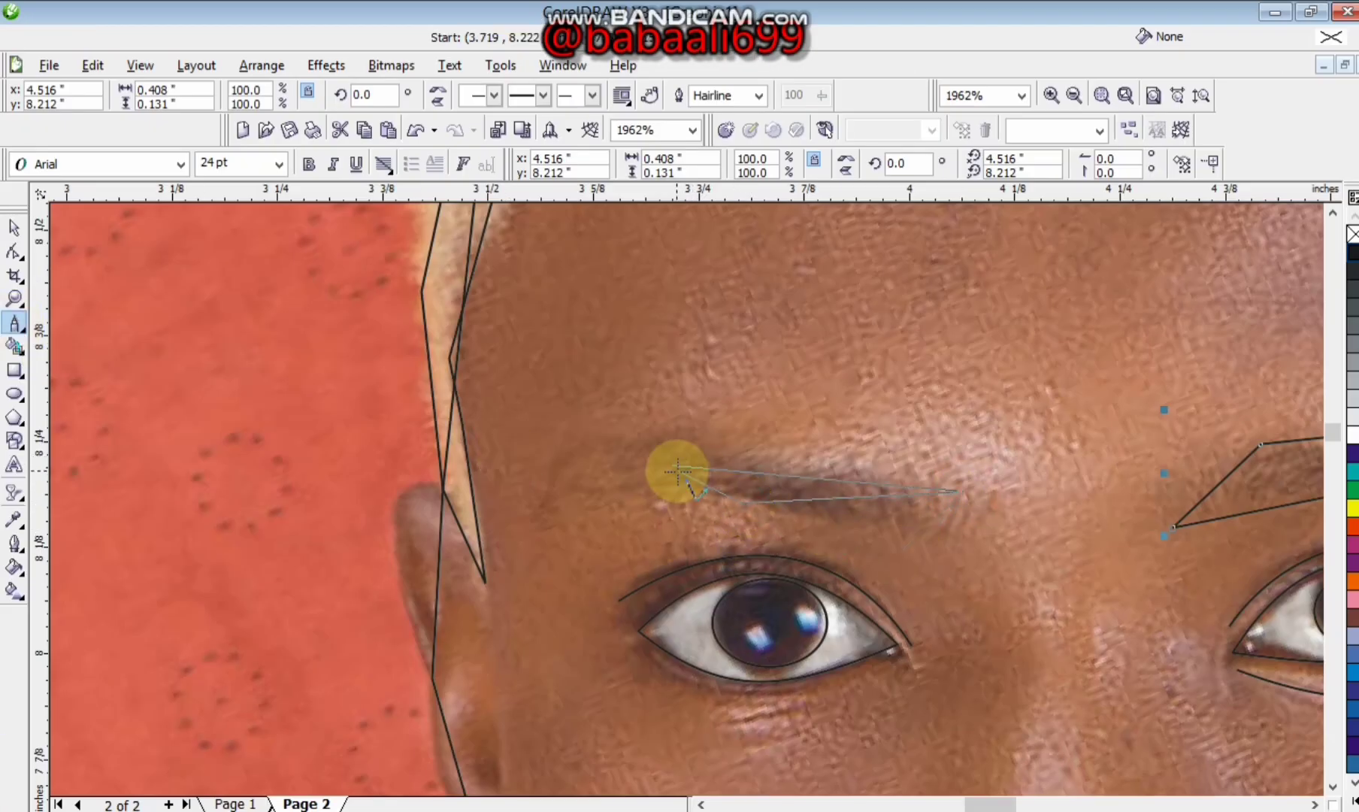
left_click(672, 466)
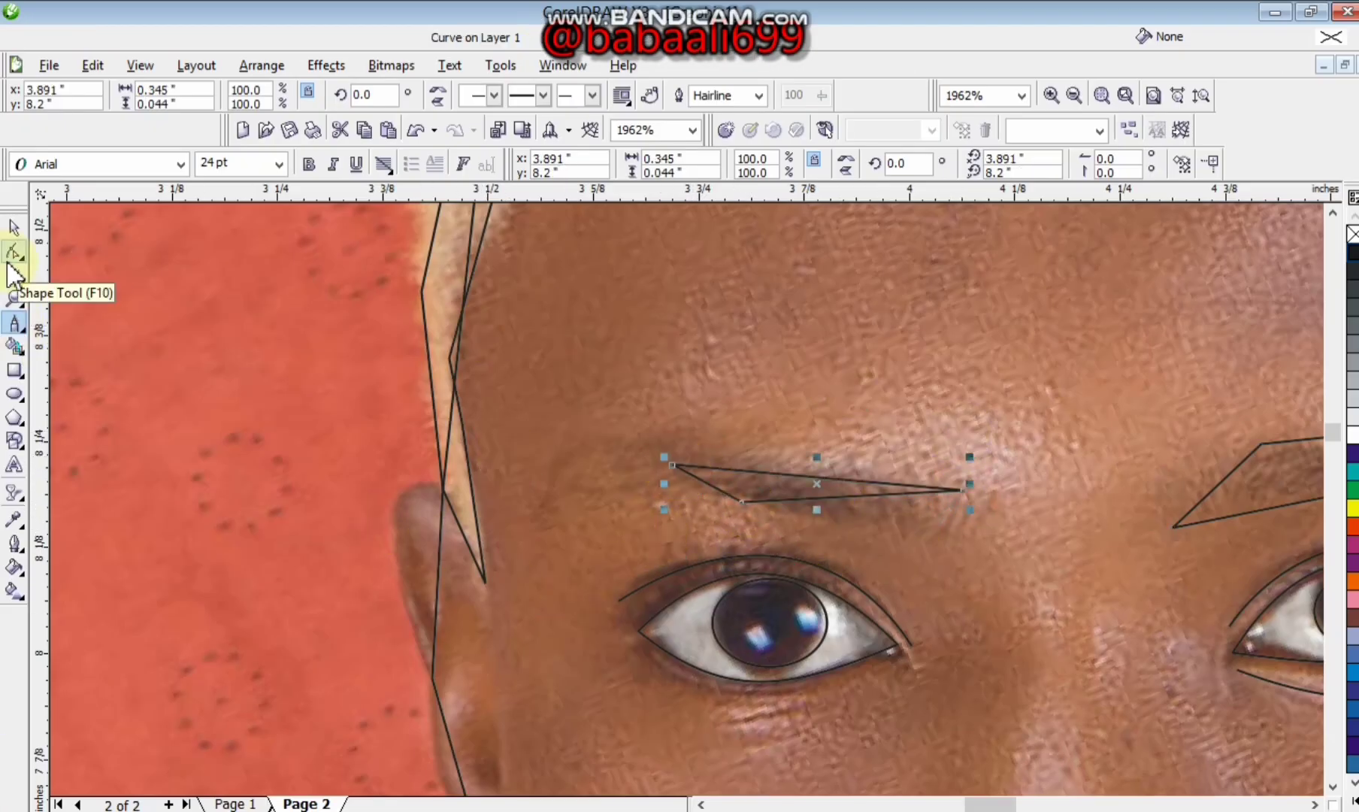
Convert the left eyebrow's upper edge to a curve, remove its lower node and bend both edges into an almond shape about 0.06 in high.
left_click(9, 262)
right_click(785, 475)
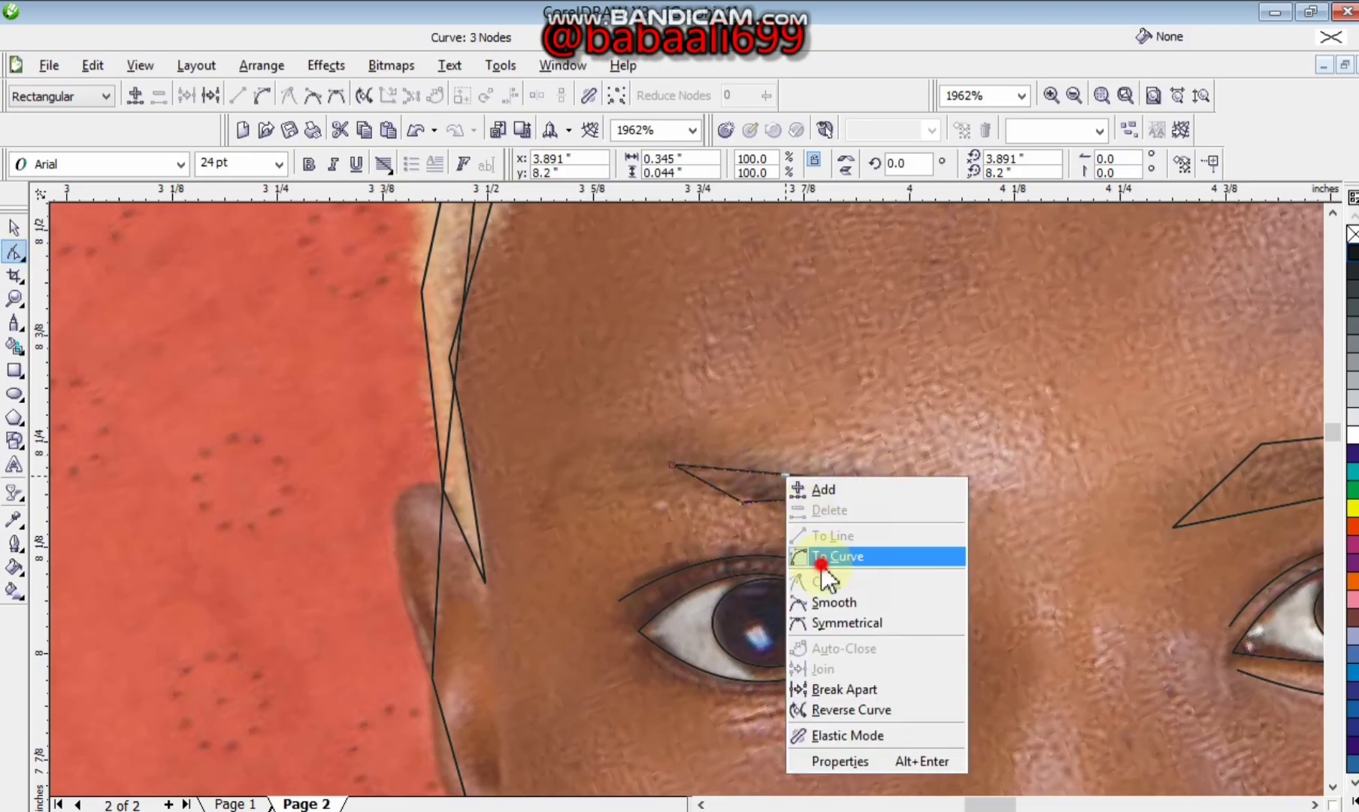
left_click(822, 560)
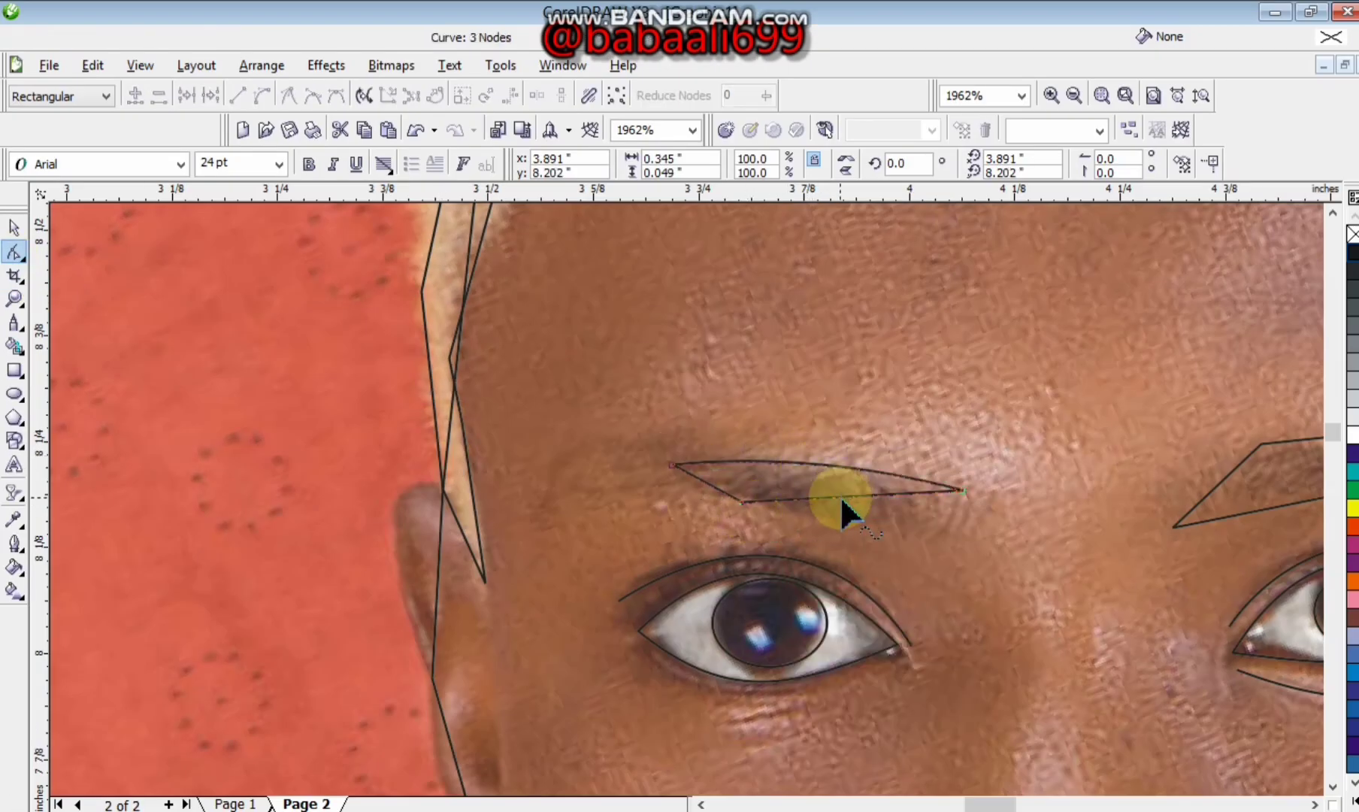
left_click_drag(843, 501, 676, 481)
left_click_drag(774, 471, 775, 456)
left_click_drag(774, 525, 779, 510)
Adjust the left eyebrow's curve handles so its lower edge bulges at the outer end and tapers toward the nose.
key("z")
right_click(1082, 729)
left_click(856, 538)
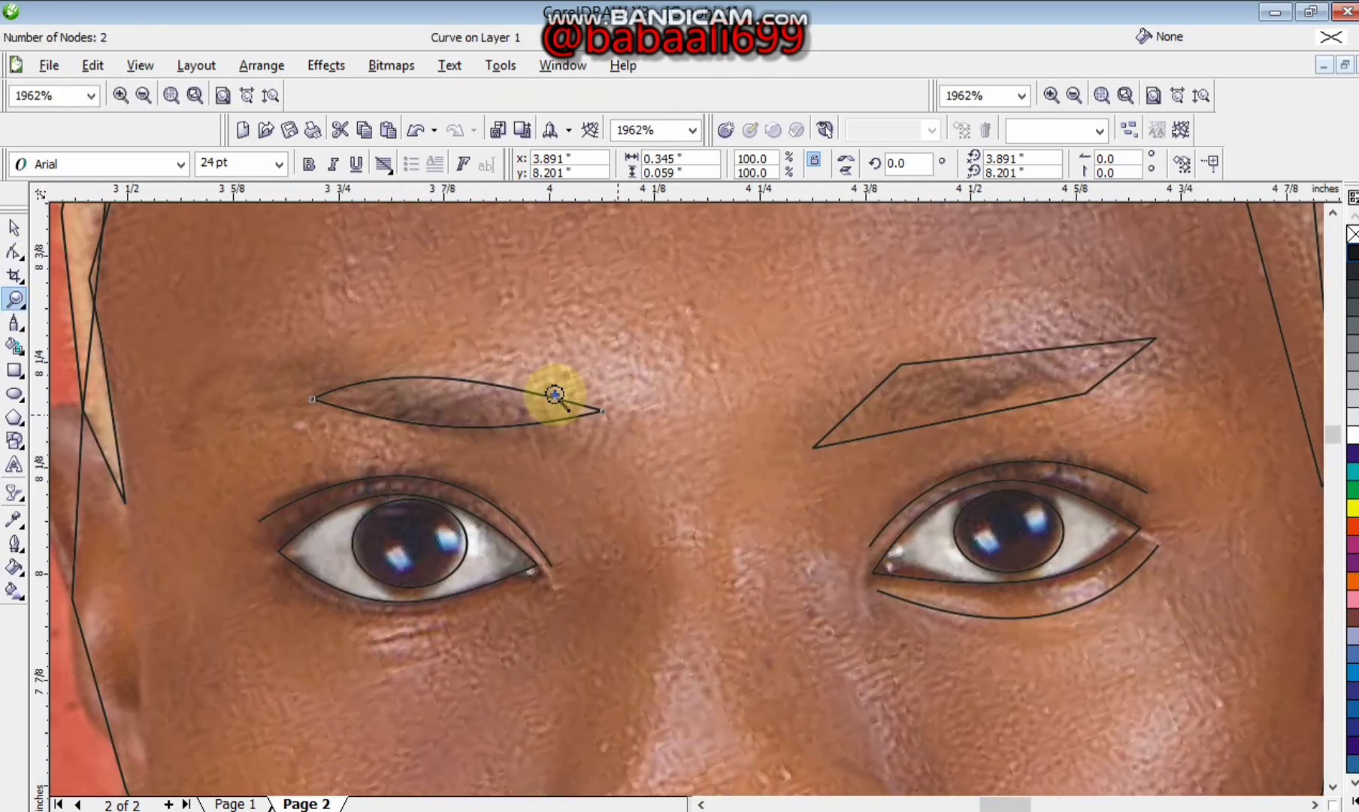
left_click(15, 253)
left_click(1186, 567)
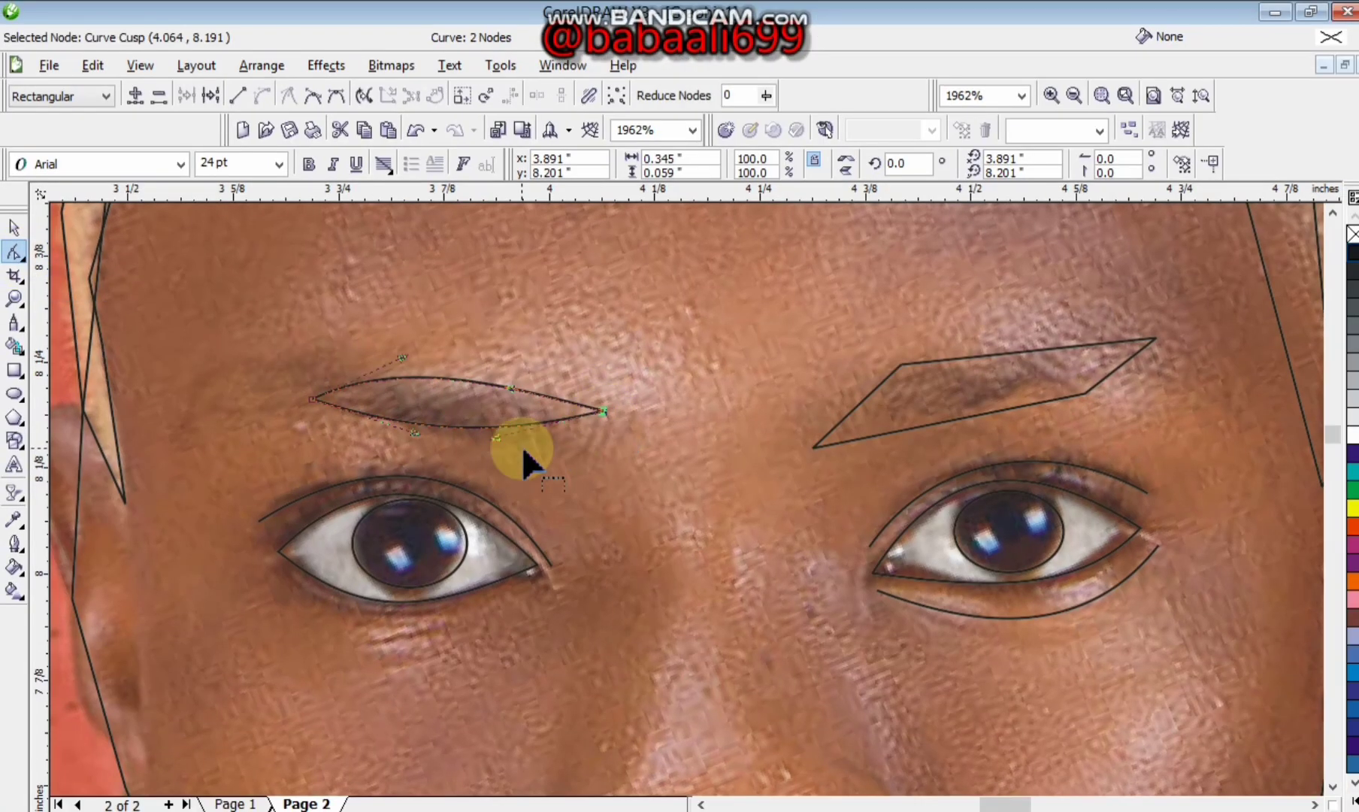
left_click_drag(413, 434, 431, 472)
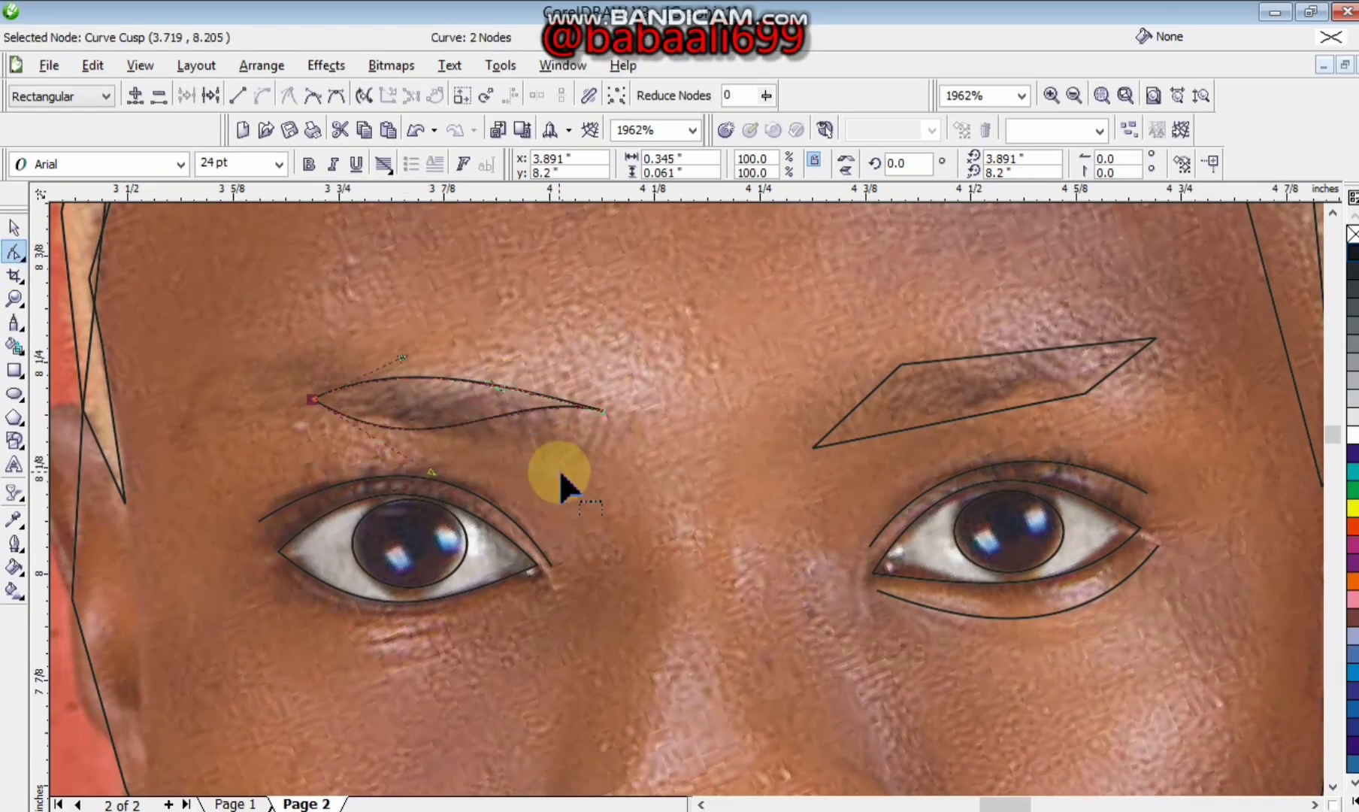
Delete the right eyebrow outline's upper inner node, convert the top edge to a curve, and reshape it into an arch about 0.38 in wide.
double_click(902, 365)
right_click(937, 401)
left_click(975, 461)
right_click(934, 406)
left_click(973, 466)
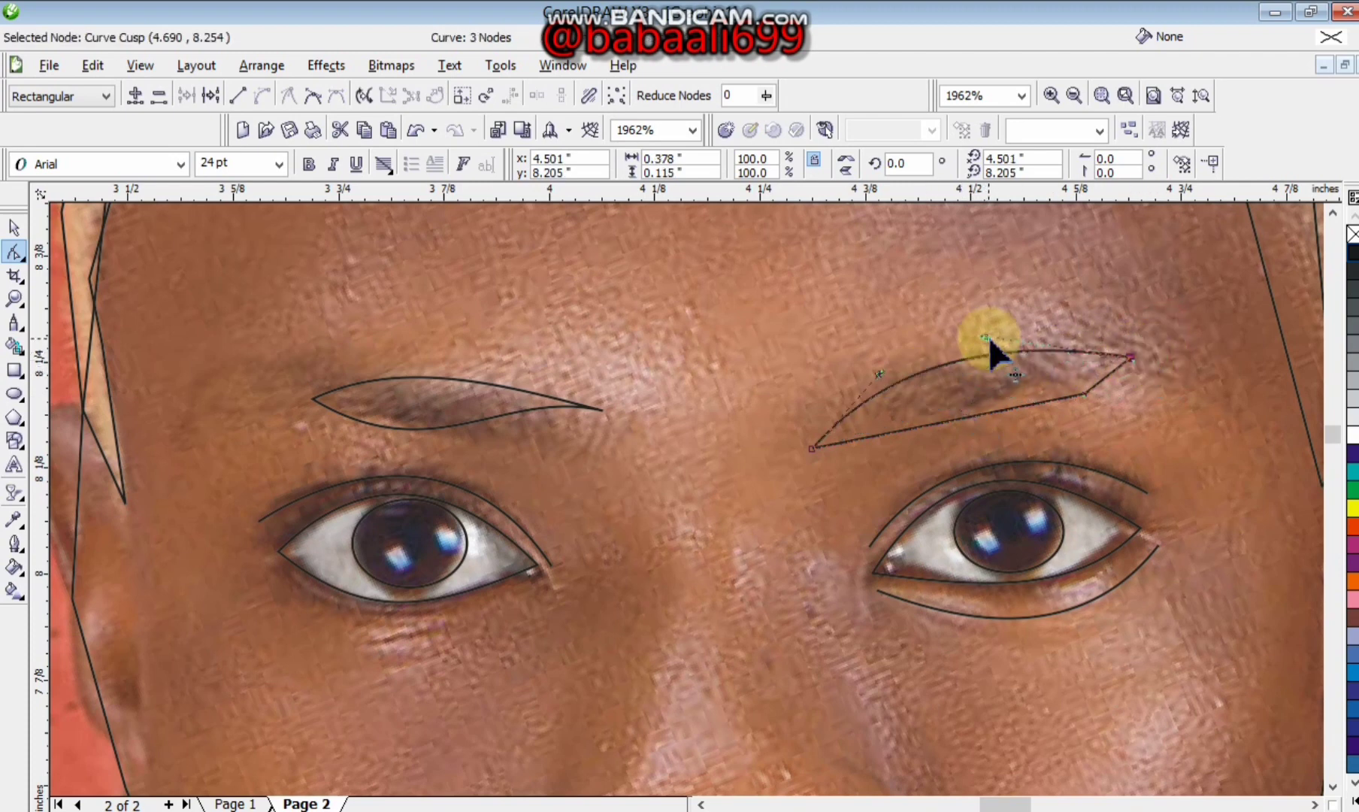
left_click_drag(989, 342, 1057, 395)
Delete the right eyebrow outline's lower outer node and convert its lower edge to a curve without an extra middle node.
double_click(1082, 391)
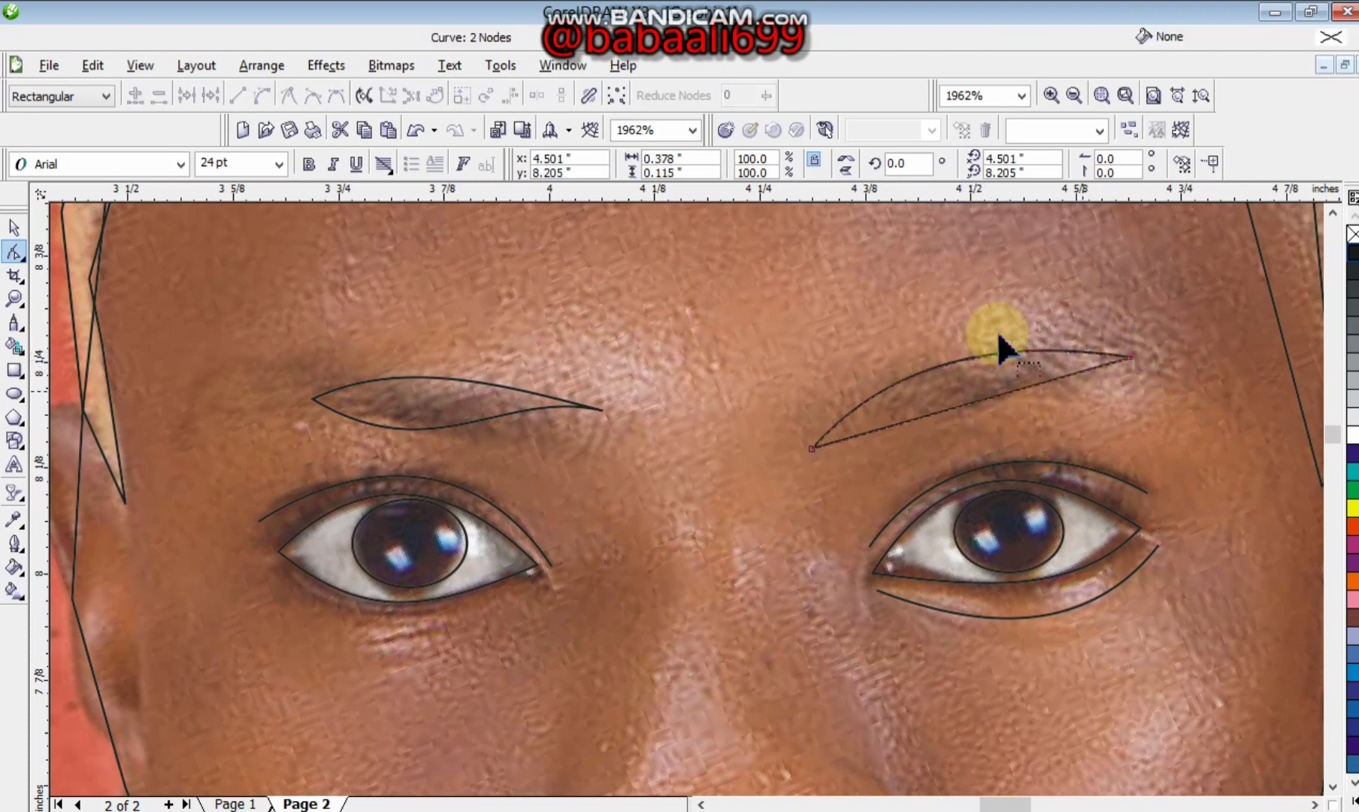
right_click(962, 408)
double_click(962, 403)
right_click(963, 403)
left_click(997, 494)
left_click_drag(1020, 387, 1012, 377)
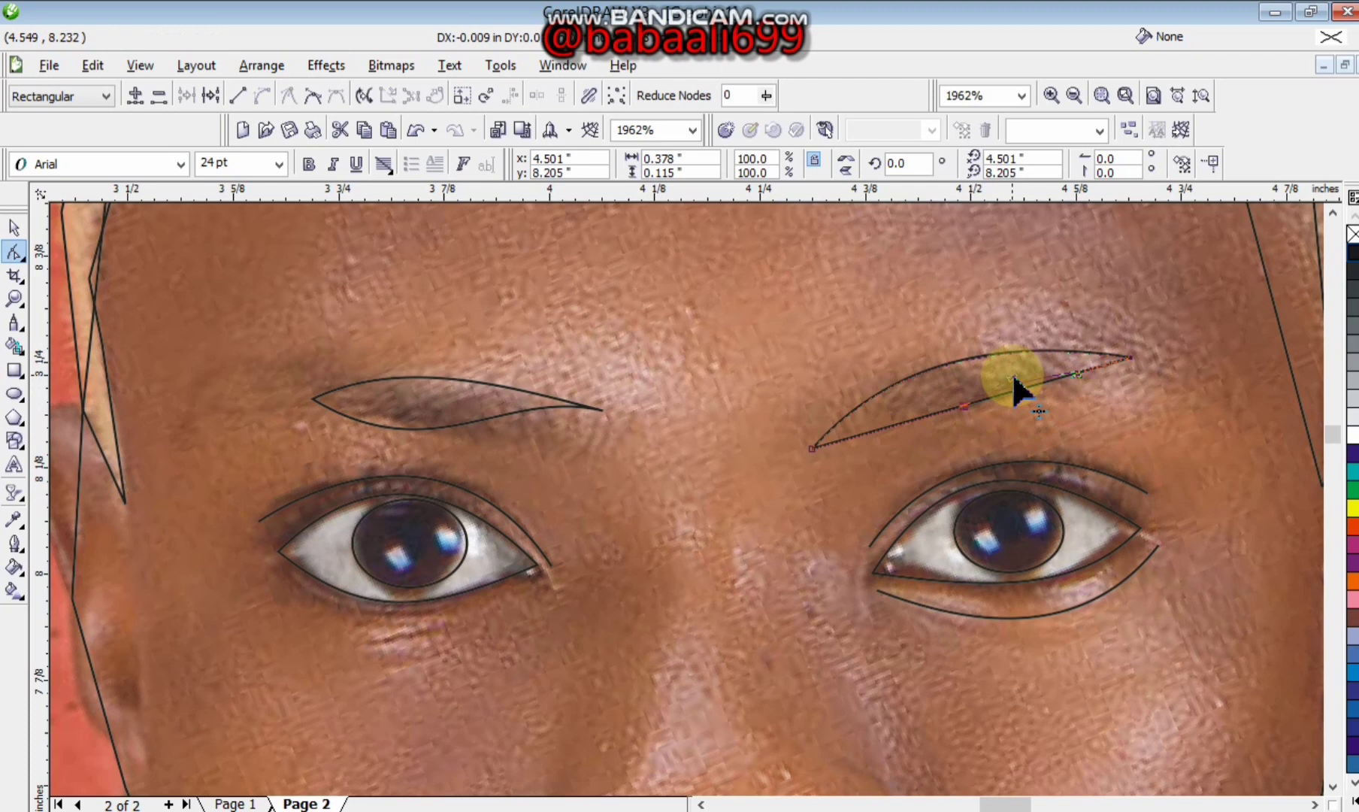
double_click(963, 405)
Move the right eyebrow's inner end outward and bend its lower edge downward, shaping the brow to about 0.34 × 0.09 in.
left_click(1121, 355)
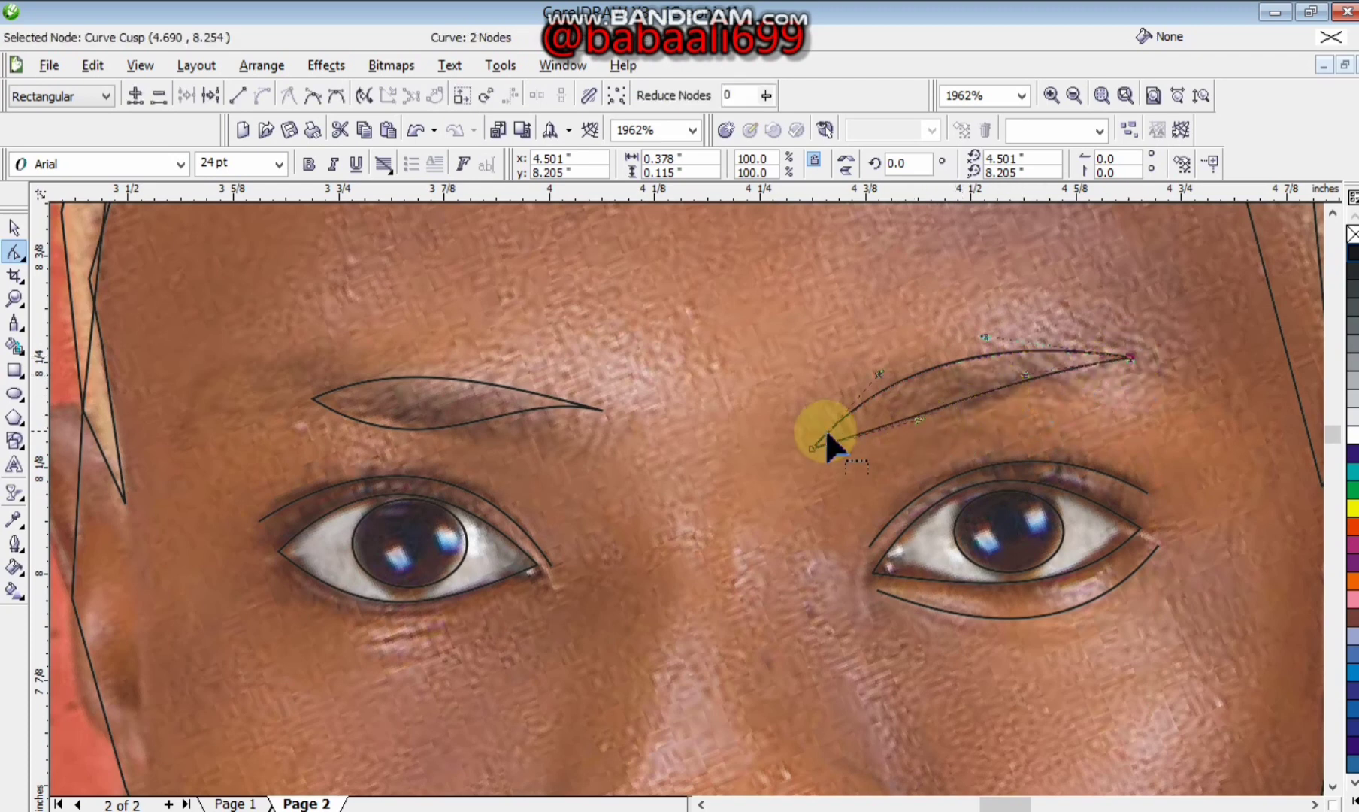
left_click_drag(867, 420, 848, 417)
left_click_drag(955, 389, 957, 431)
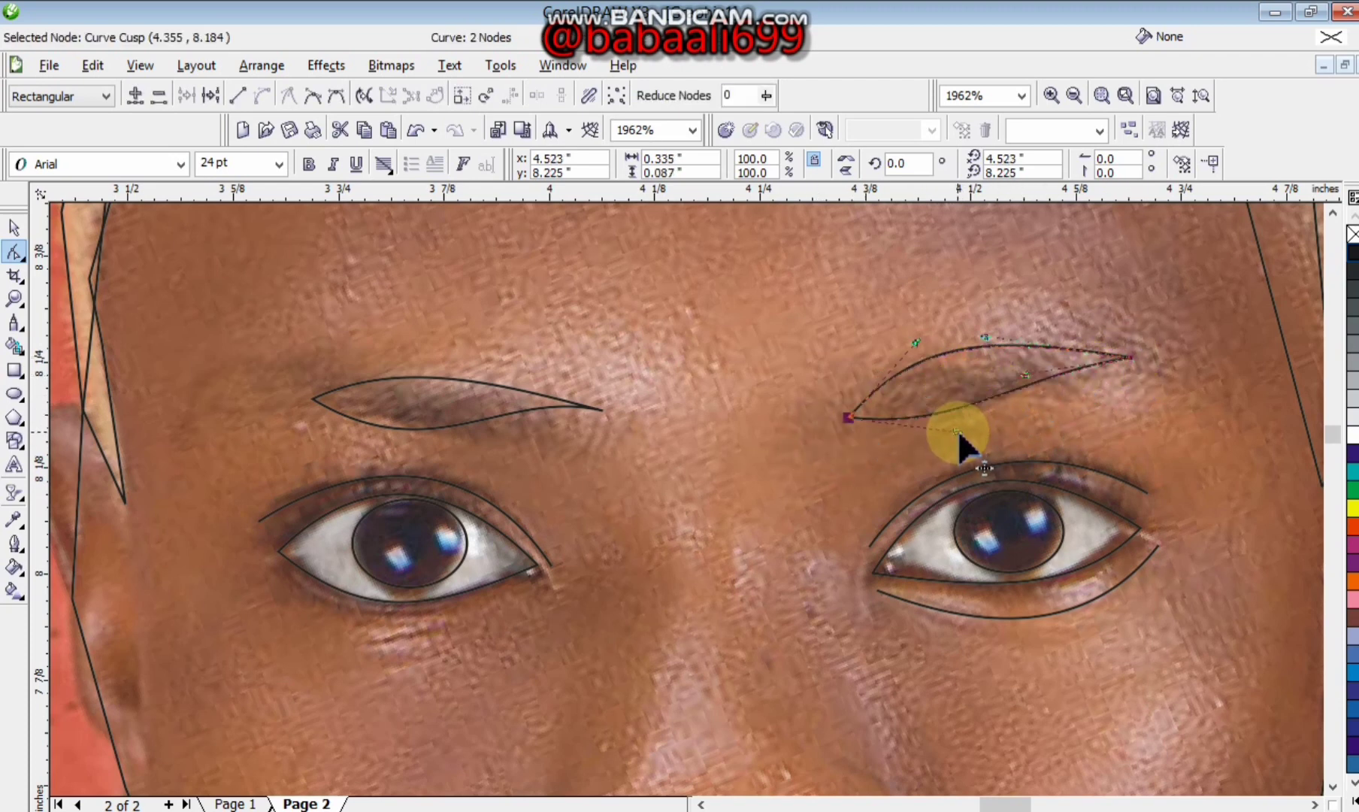
Convert the hair outline's long slanted segment on the photo's upper right to a curve and bend it outward along the hair edge.
key("z")
right_click(626, 617)
right_click(717, 412)
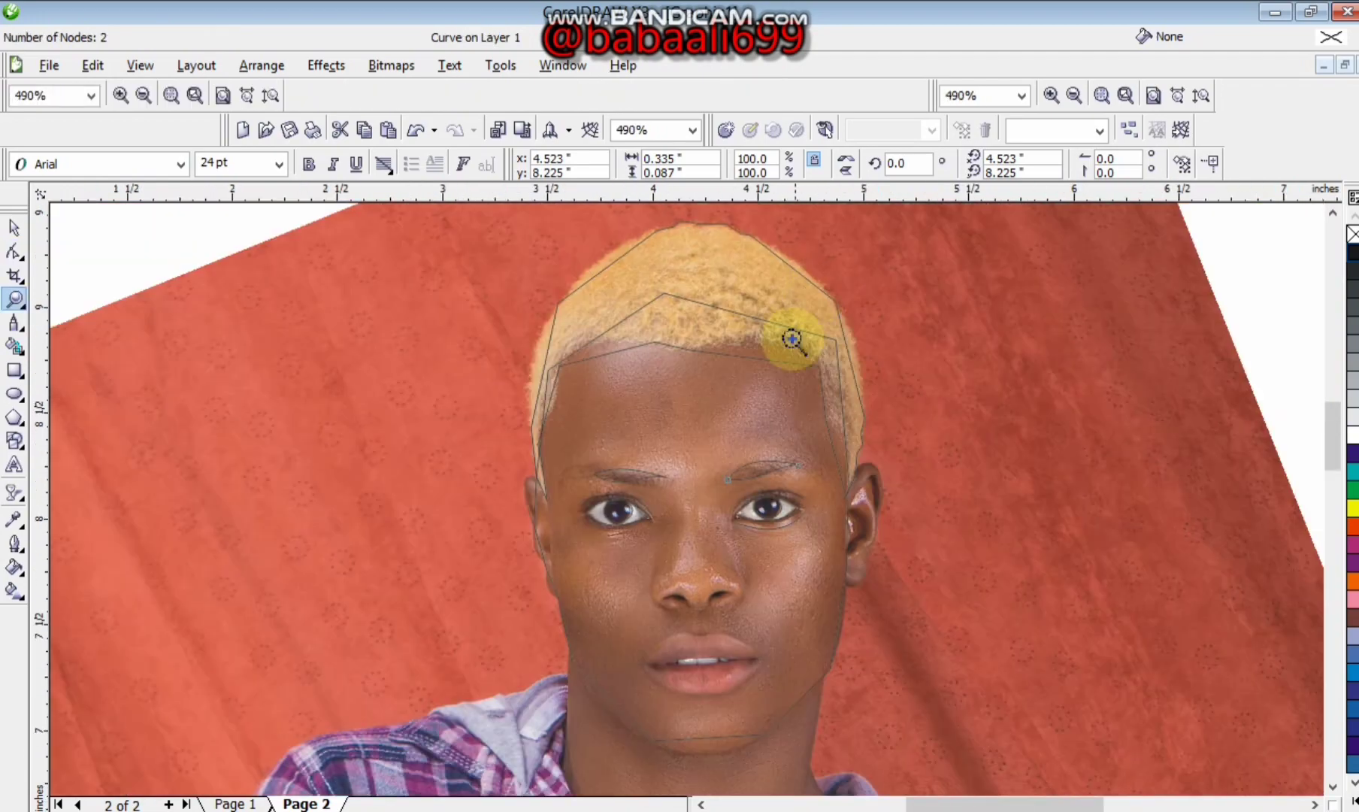
left_click(786, 343)
left_click(689, 353)
left_click(13, 252)
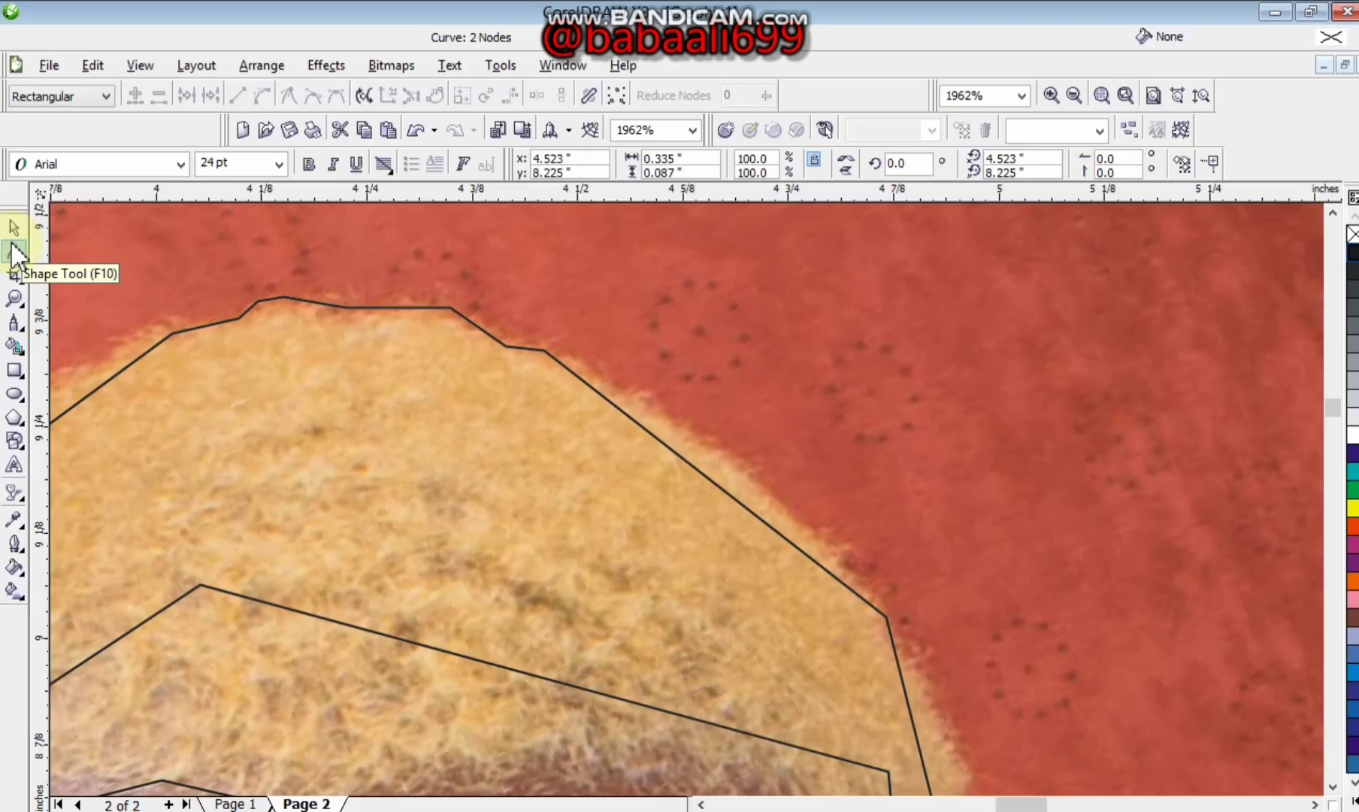
right_click(709, 481)
left_click(733, 550)
left_click_drag(707, 477, 690, 425)
Convert the hair outline's next segment down the photo's right side to a curve and bulge it outward to follow the hair.
left_click_drag(1332, 402, 1332, 411)
right_click(940, 551)
left_click(1014, 352)
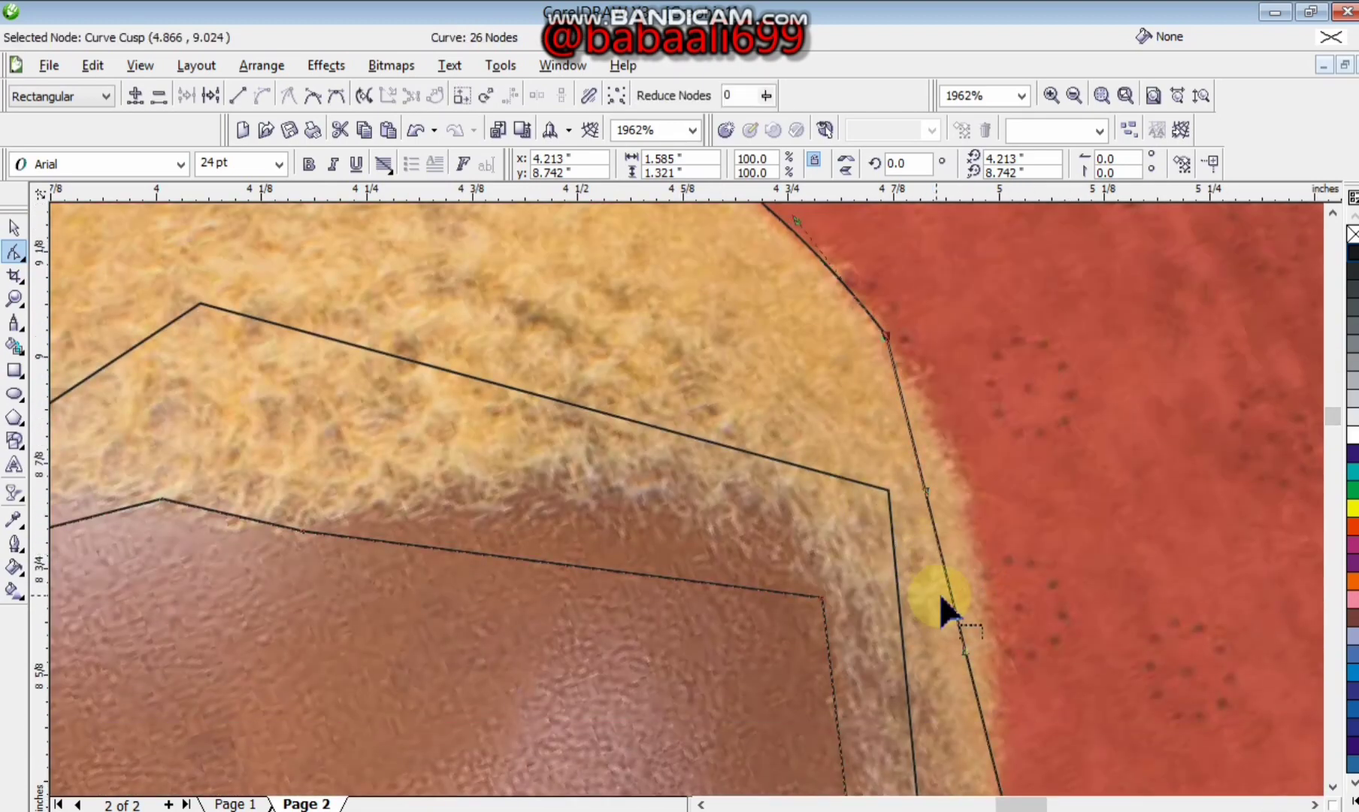
left_click_drag(981, 590, 1009, 621)
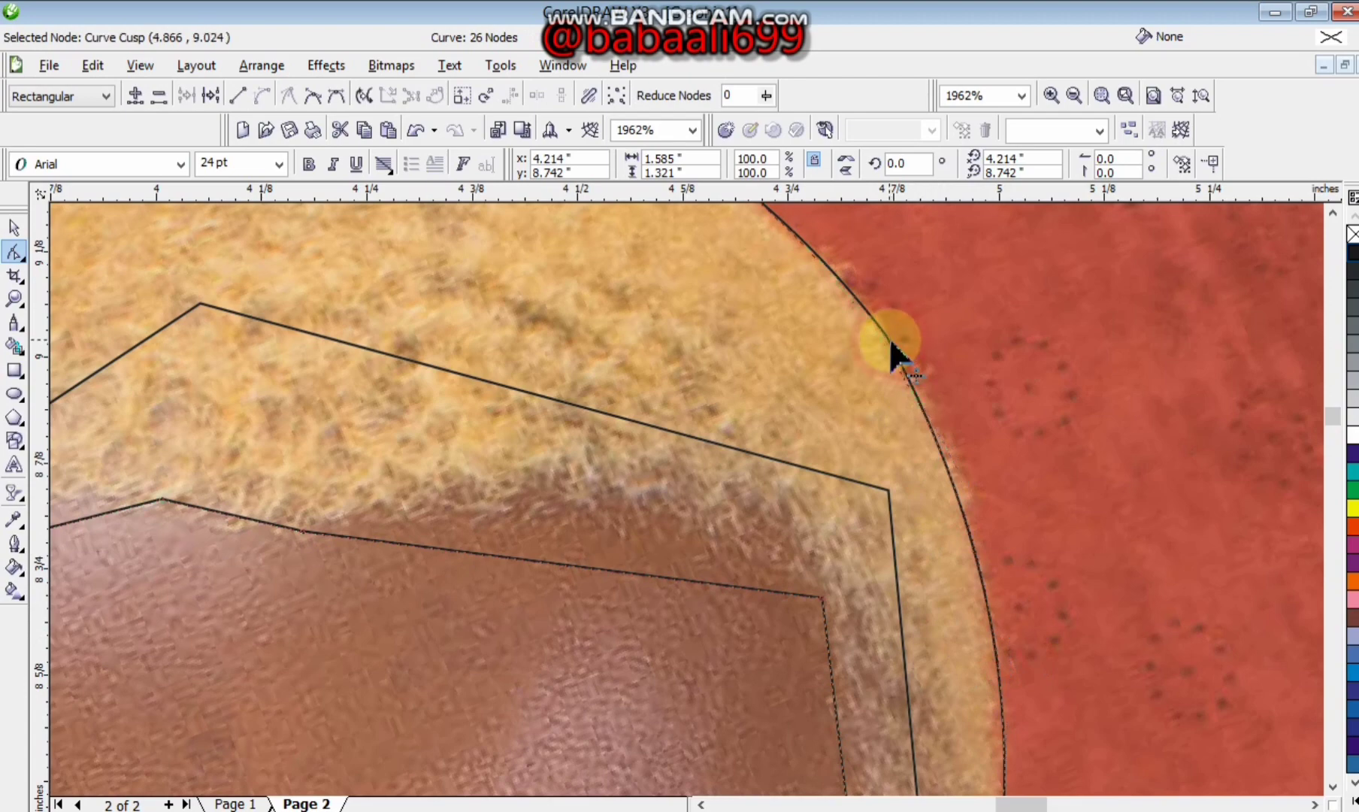
key("space")
key("F3")
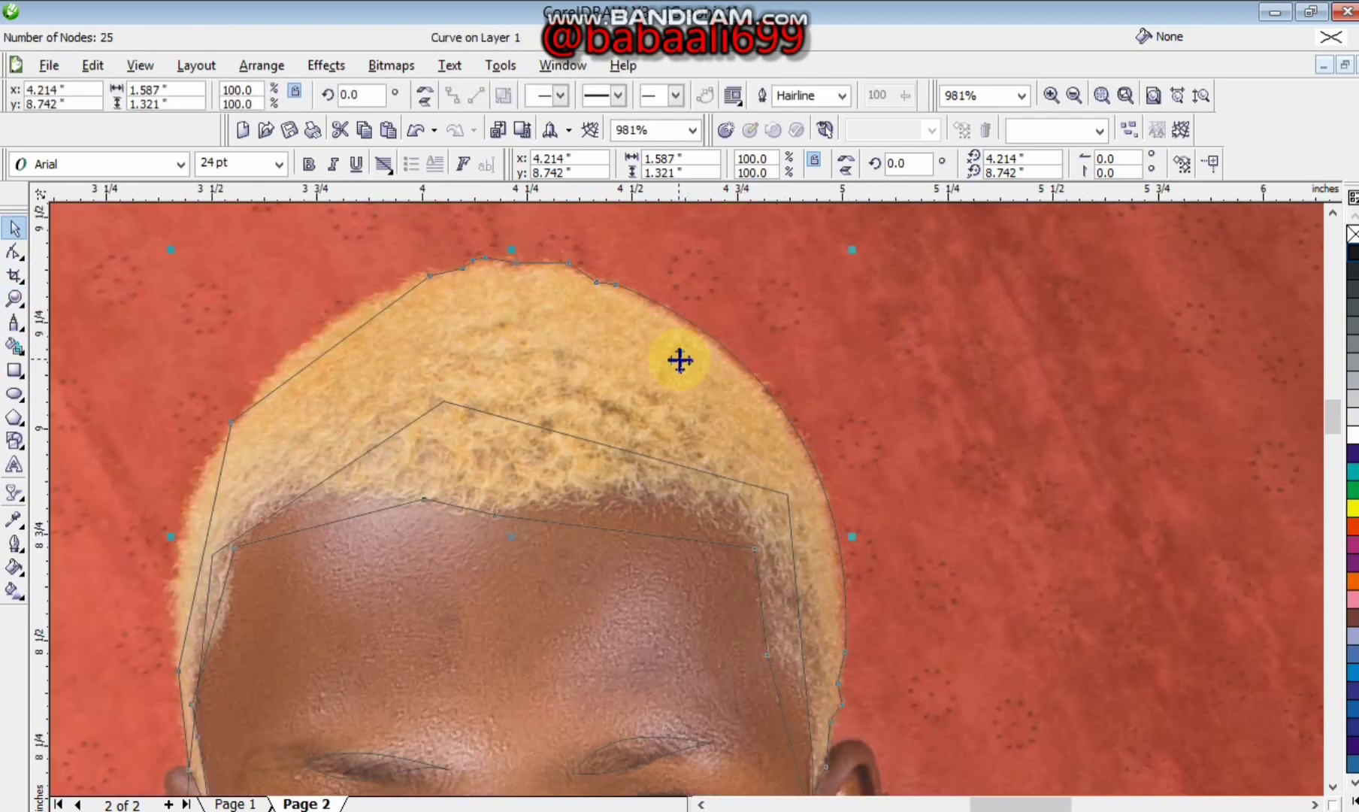
key("z")
left_click(737, 461)
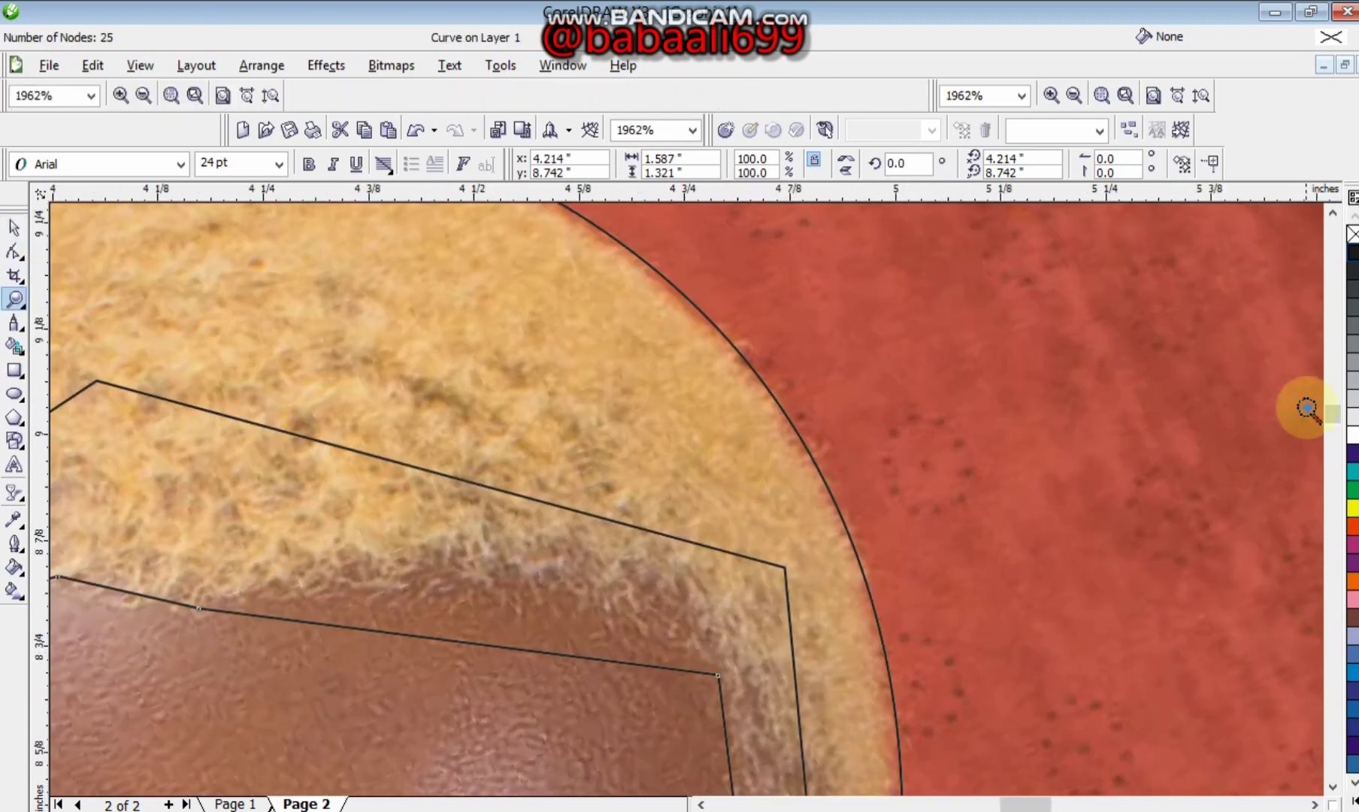
left_click(1336, 426)
key("F3")
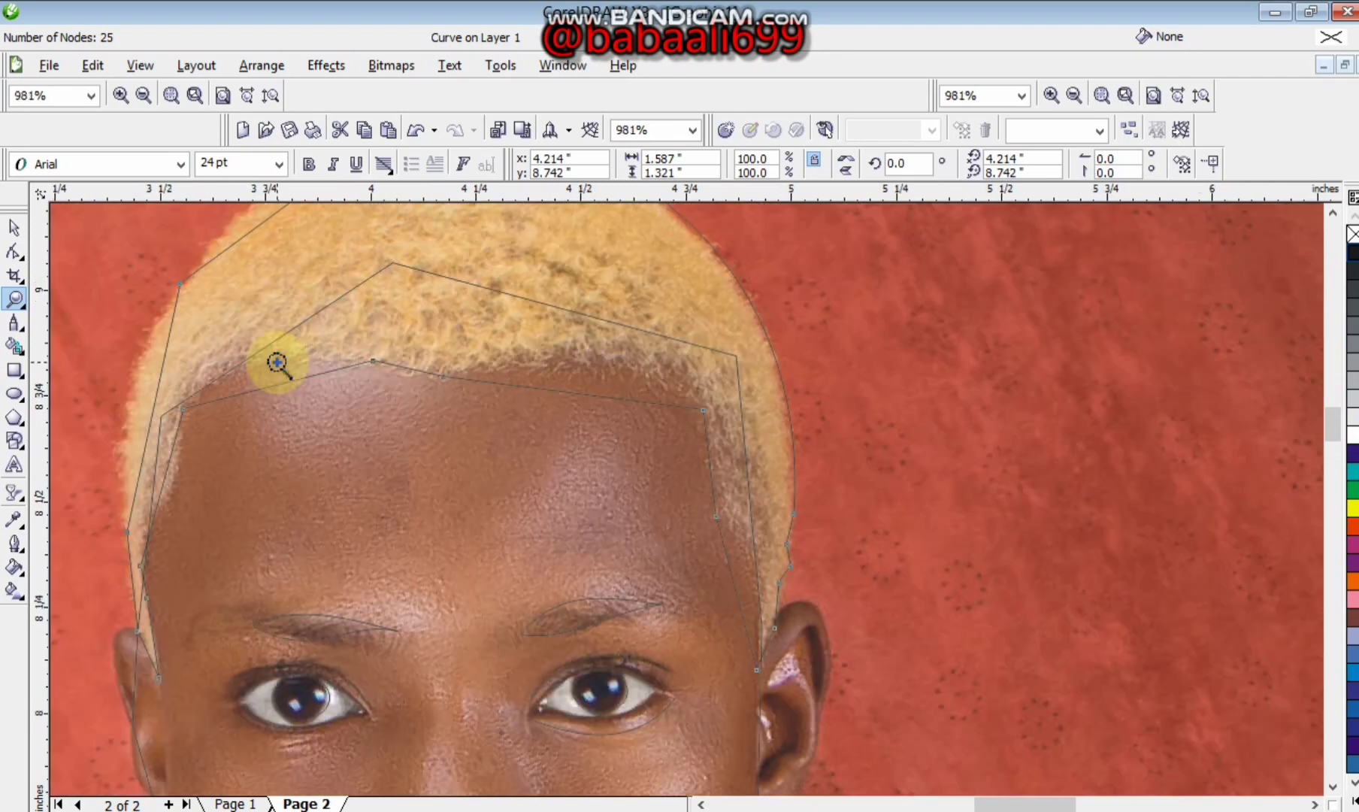
Convert the hair outline's long segment down the photo's left side to a curve, bulge it outward and delete the extra side node.
left_click(13, 255)
right_click(152, 406)
left_click(182, 485)
left_click_drag(152, 423, 132, 394)
left_click_drag(136, 347, 136, 353)
left_click_drag(115, 434, 118, 437)
double_click(127, 533)
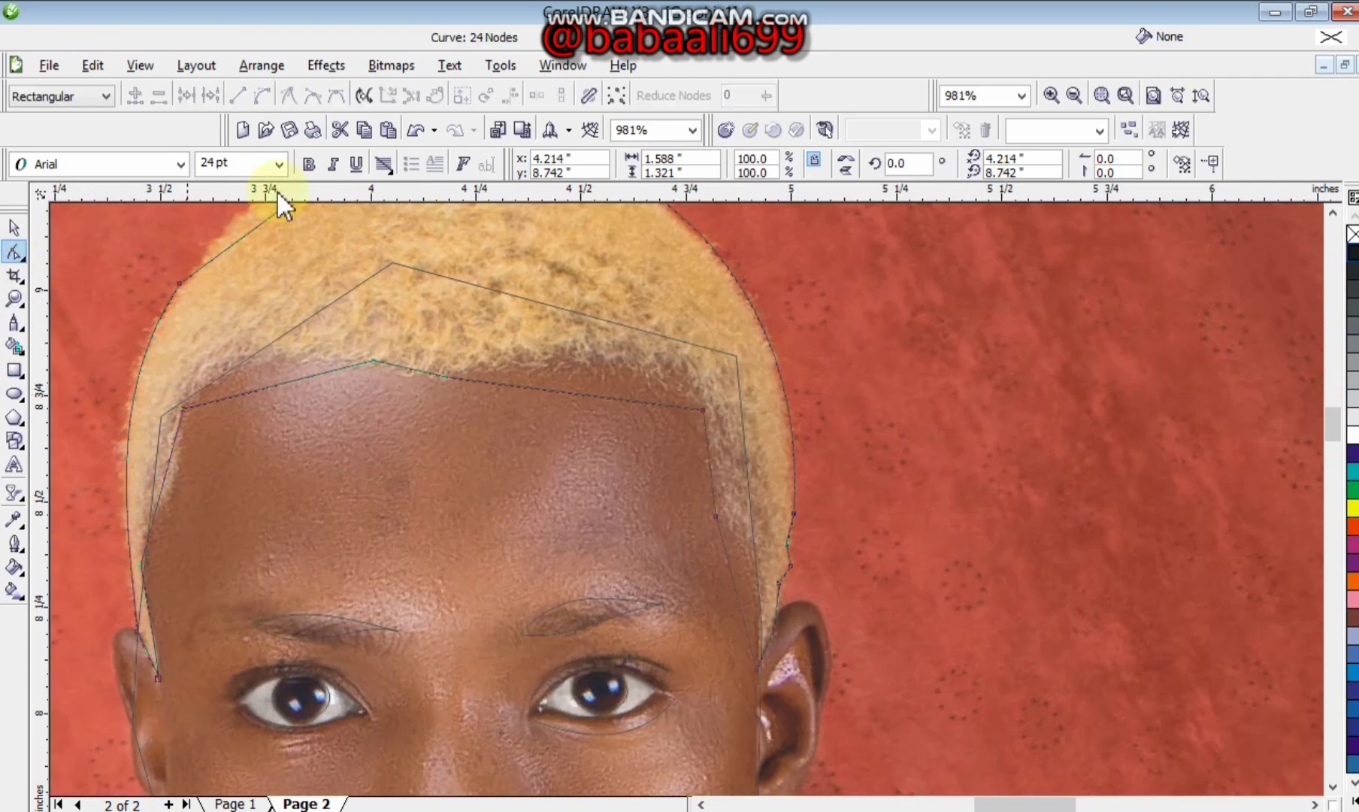
Convert the hair outline's slanted segment on the photo's upper left to a curve and bend it outward along the hair edge.
scroll(1285, 218, "up", 3)
right_click(310, 376)
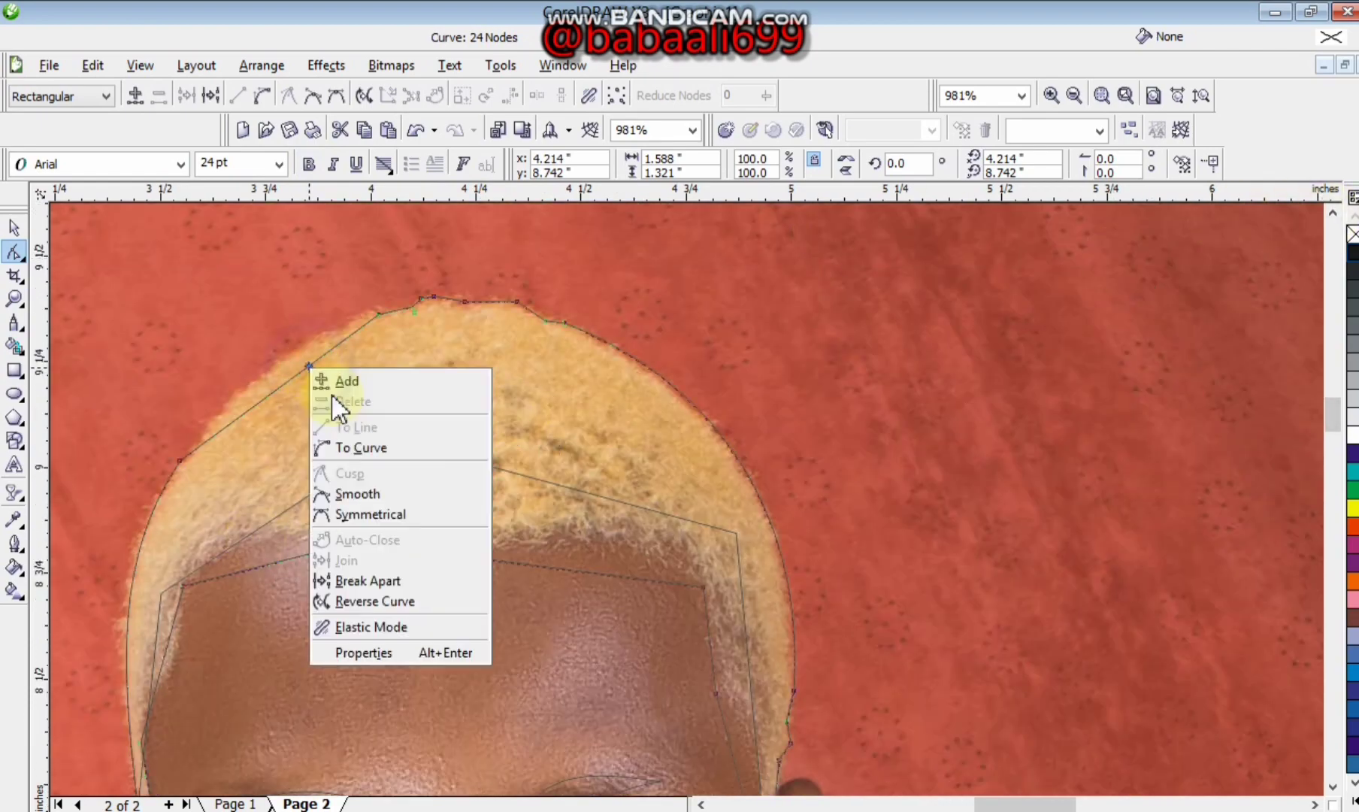
left_click(315, 381)
left_click_drag(306, 385, 239, 392)
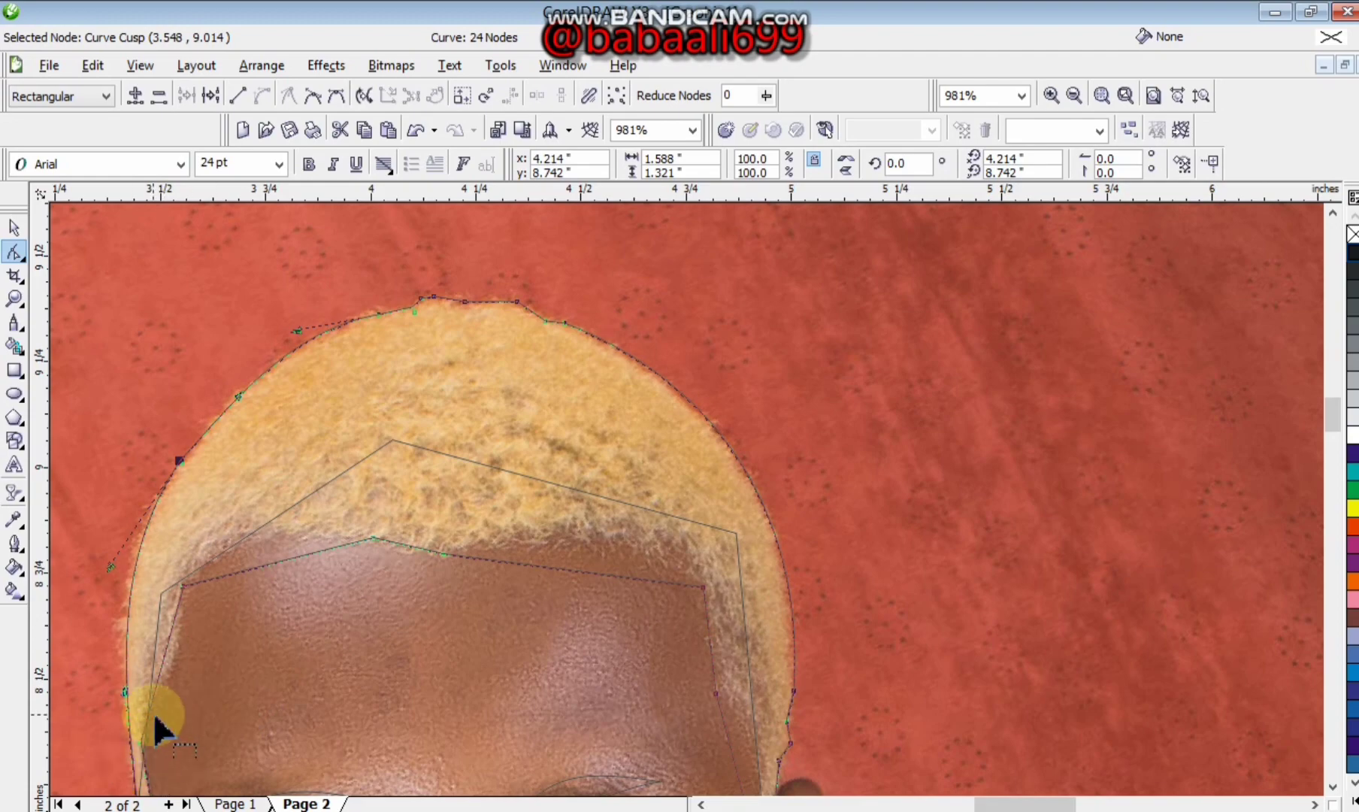
On the inner edge of the photo's left sideburn, delete one hair outline node and add another placed slightly outward at the hair edge.
key("z")
left_click(135, 736)
left_click(14, 255)
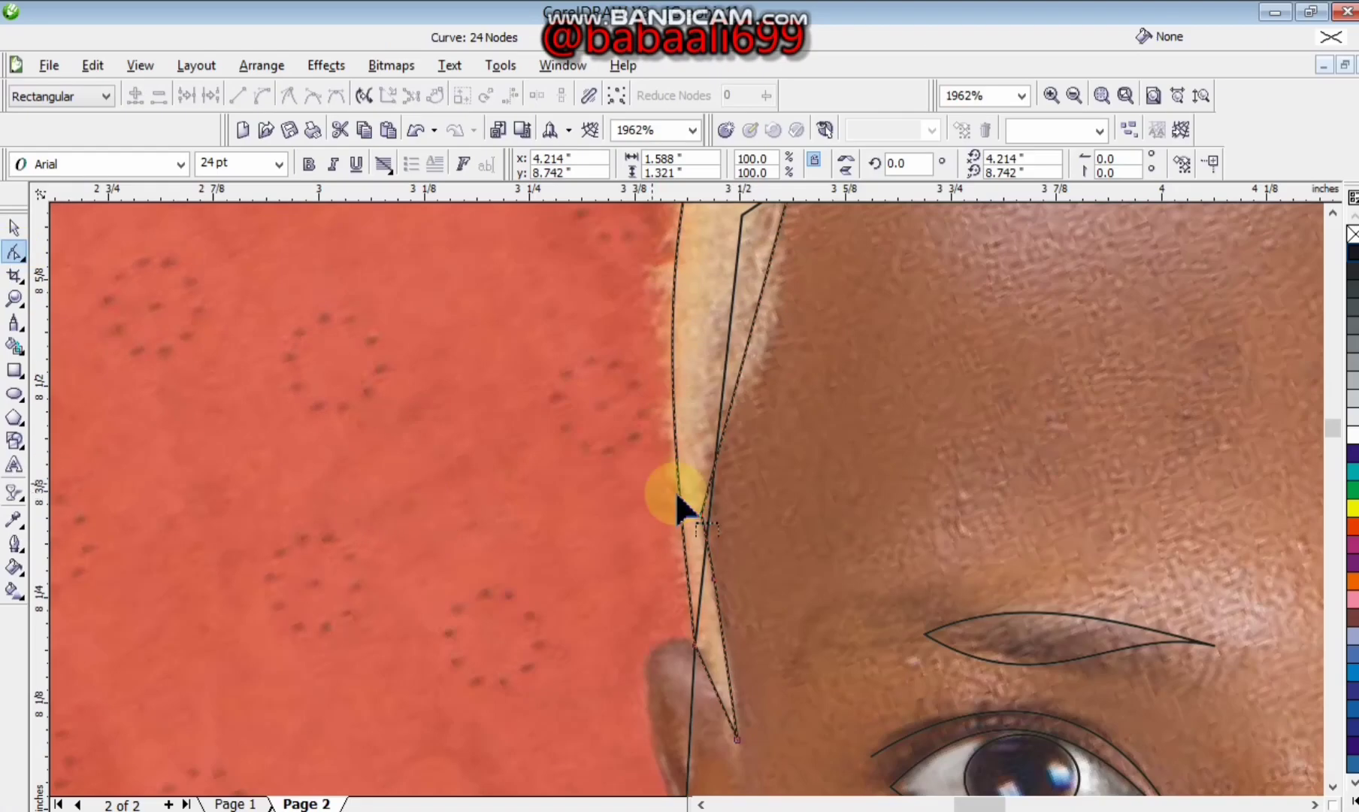
left_click_drag(988, 803, 1001, 804)
left_click(1332, 212)
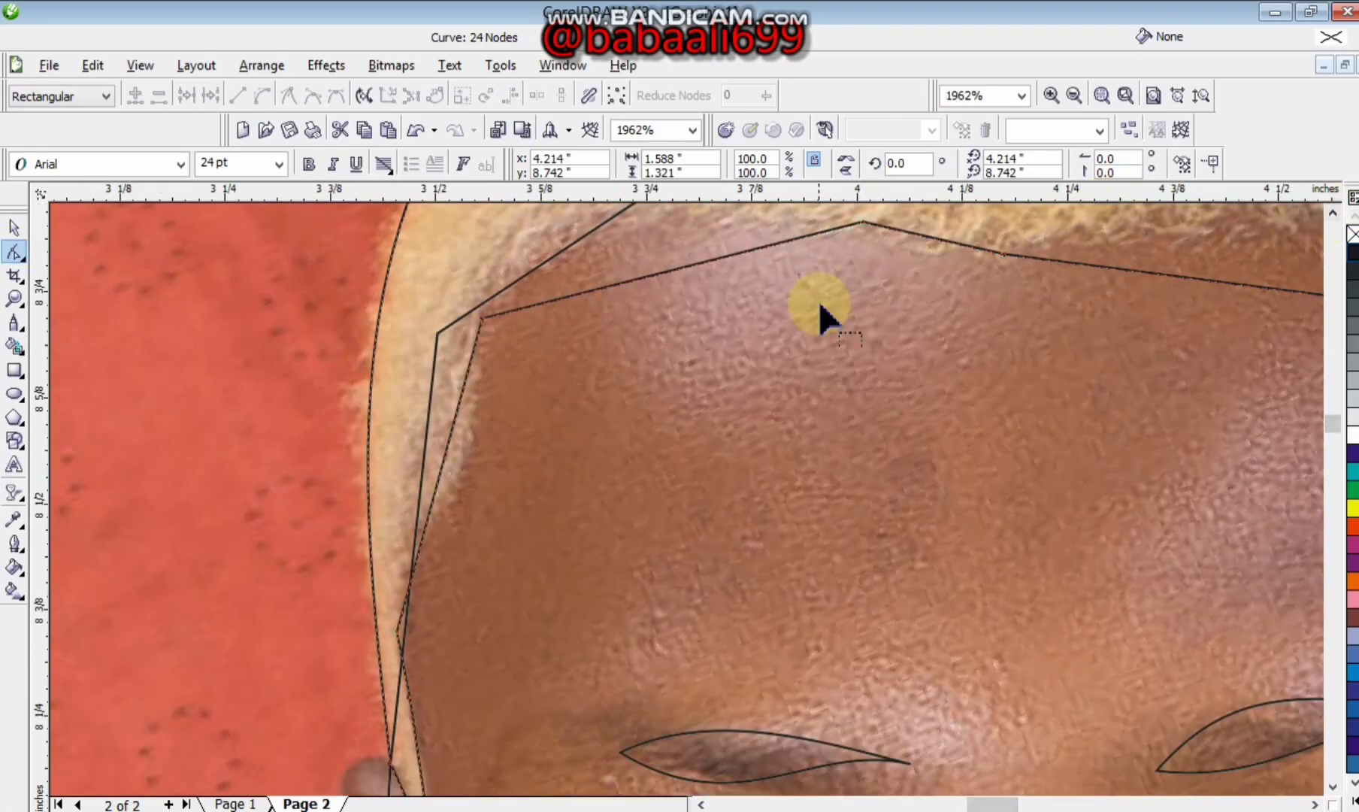
right_click(430, 586)
left_click(486, 357)
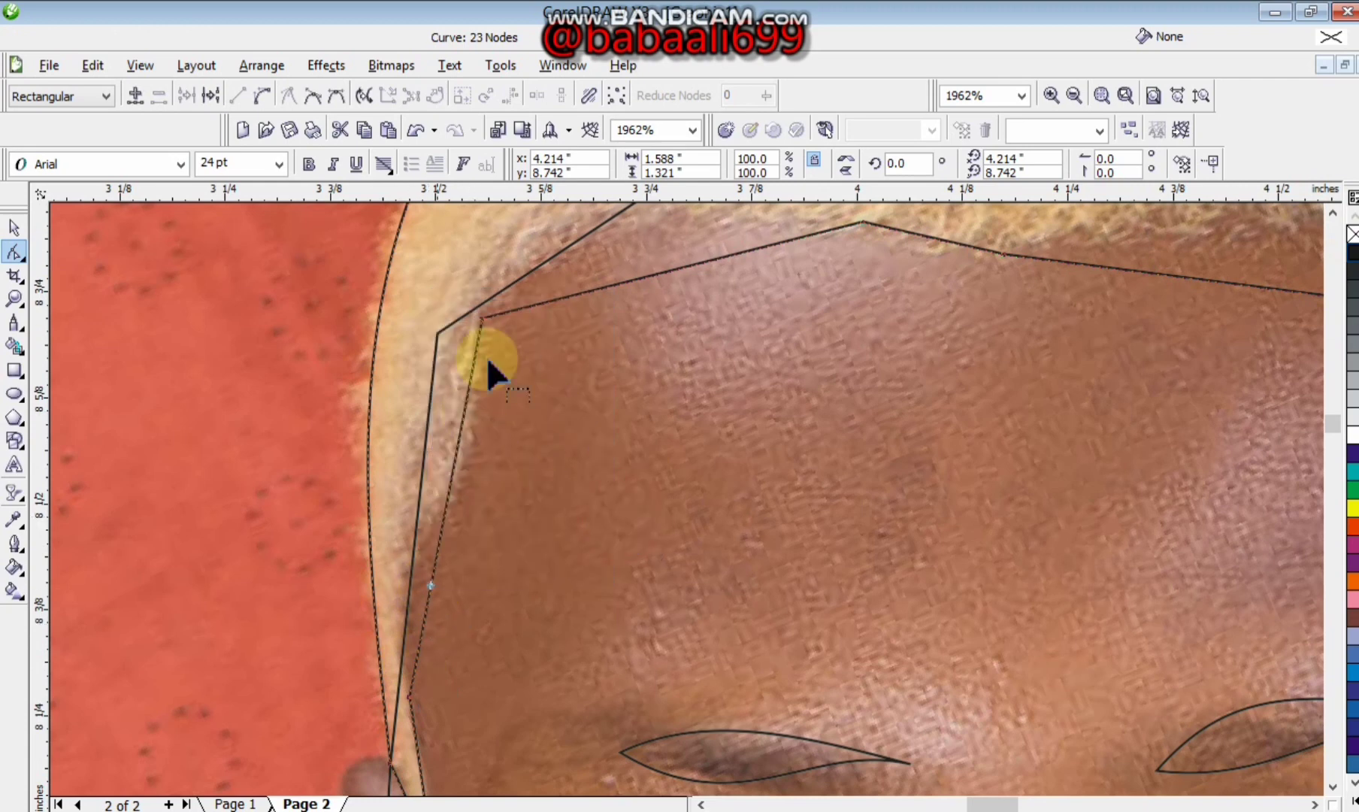
double_click(436, 563)
left_click_drag(440, 563, 422, 546)
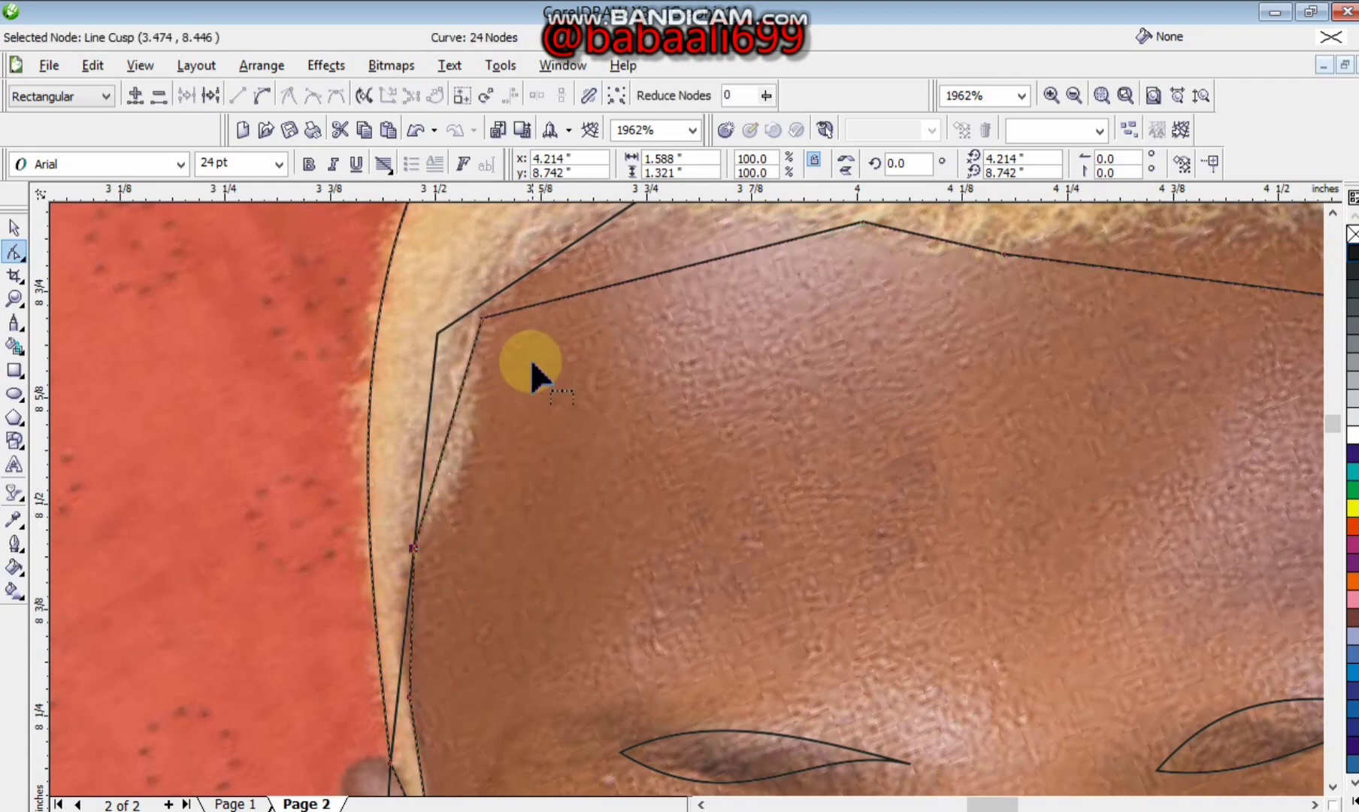
Add a node on the hair outline's left temple segment and move it slightly inward toward the face to follow the hairline.
left_click_drag(460, 404, 460, 455)
left_click(449, 439)
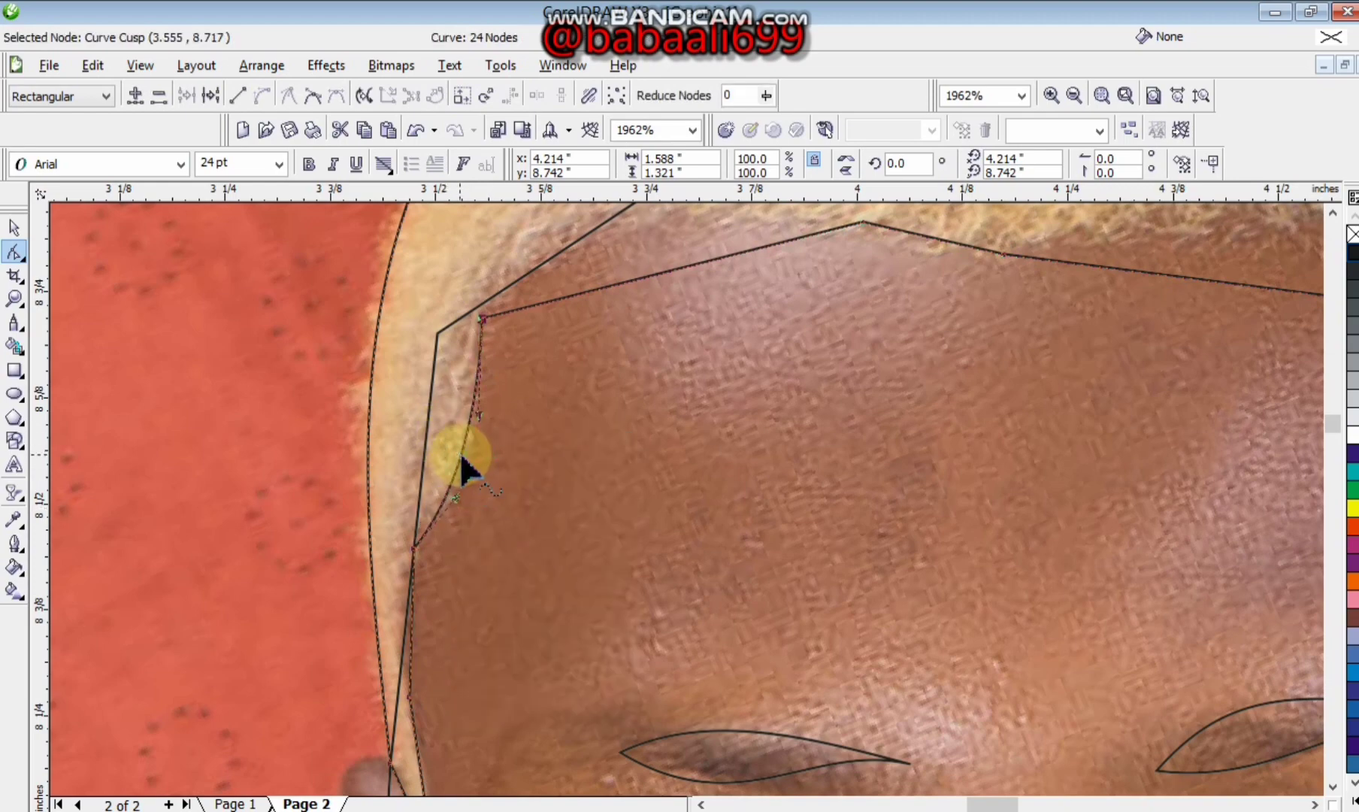
right_click(448, 436)
left_click(475, 495)
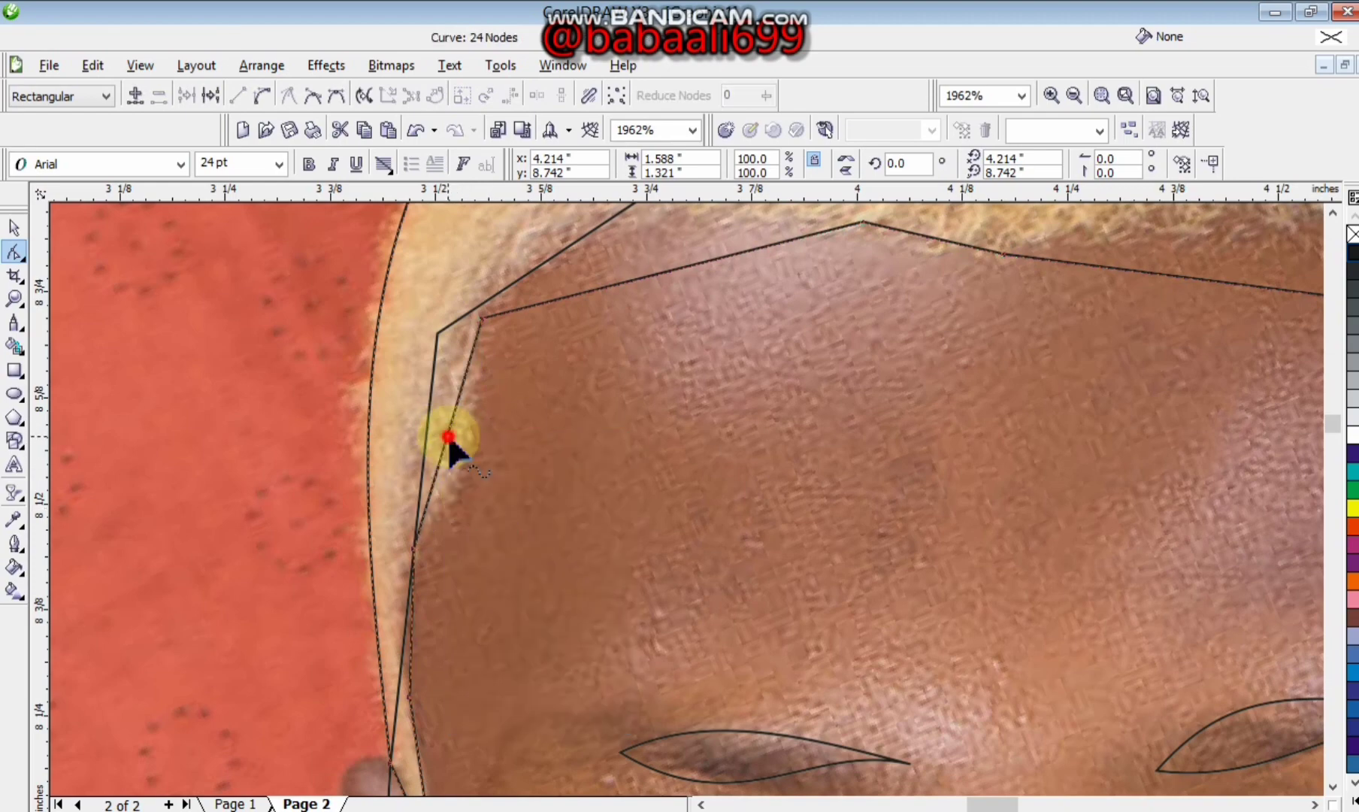
left_click_drag(459, 466, 459, 469)
Delete the two middle nodes of the forehead hairline and add a node on the photo's right sideburn edge, moved outward.
key("z")
right_click(460, 471)
key("space")
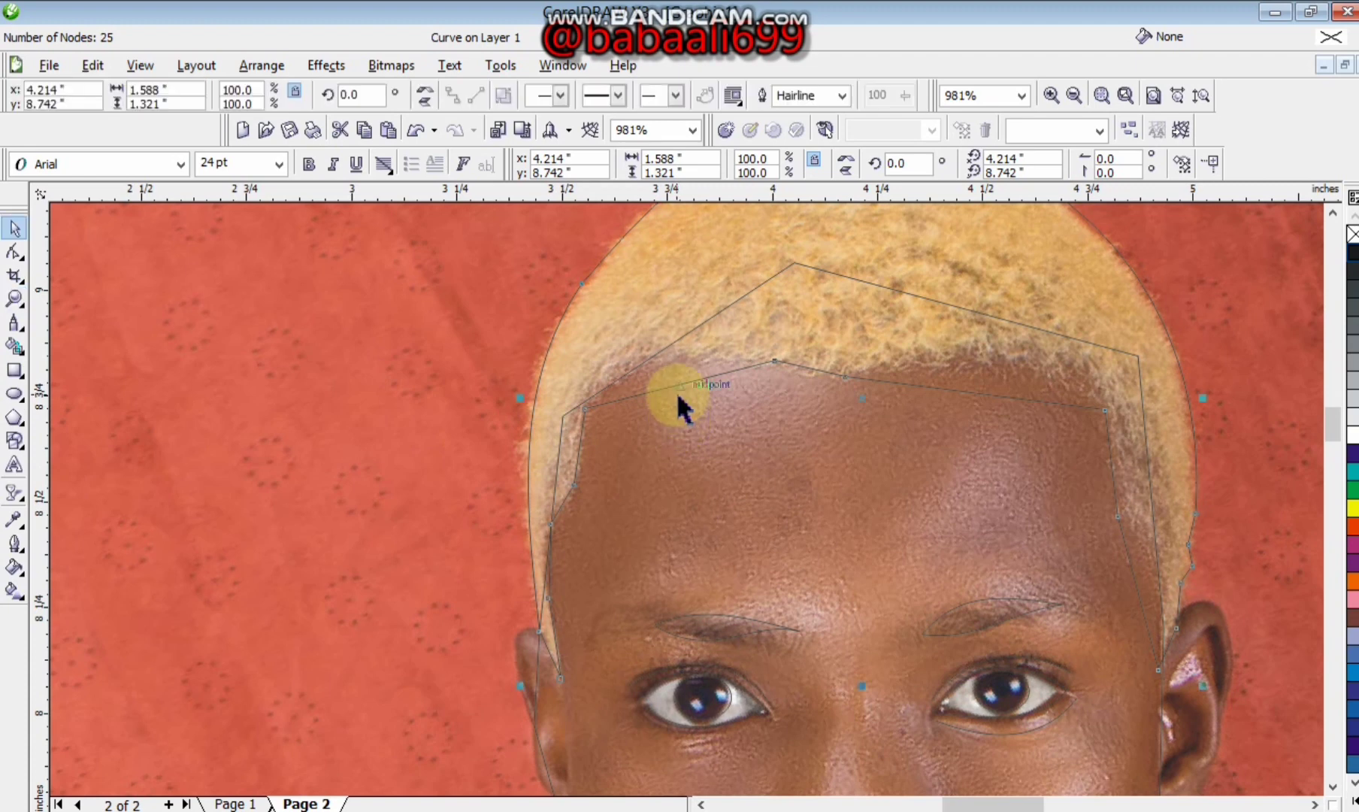
key("space")
key("F10")
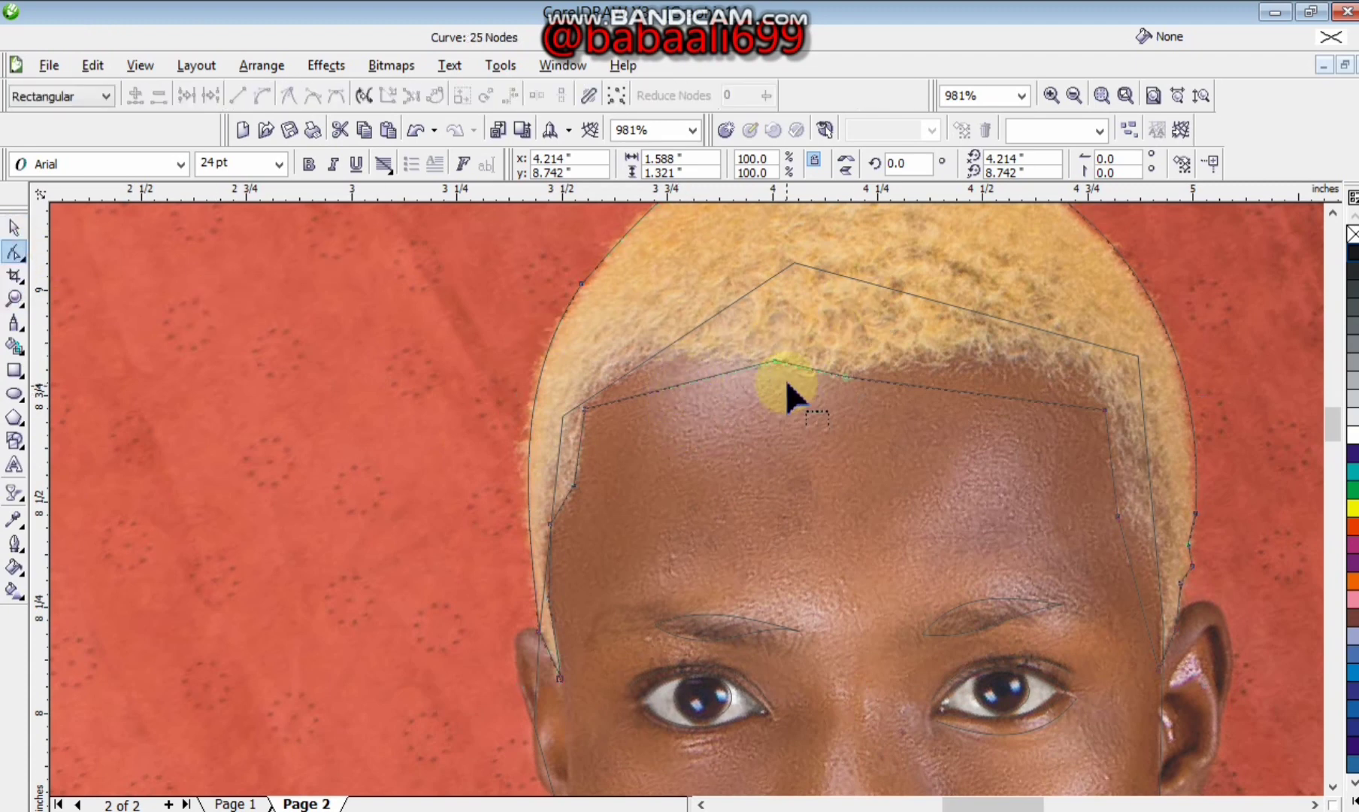
double_click(775, 362)
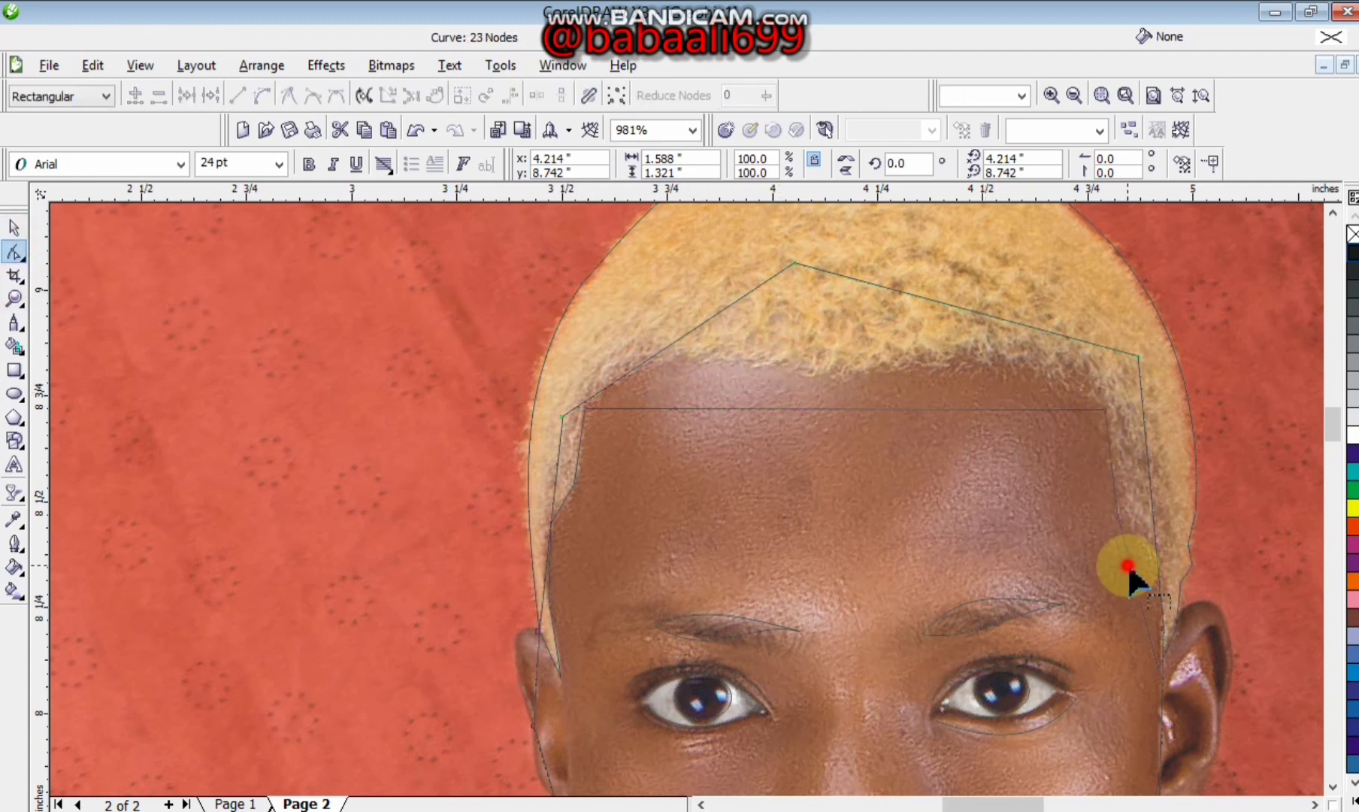
left_click(1148, 552)
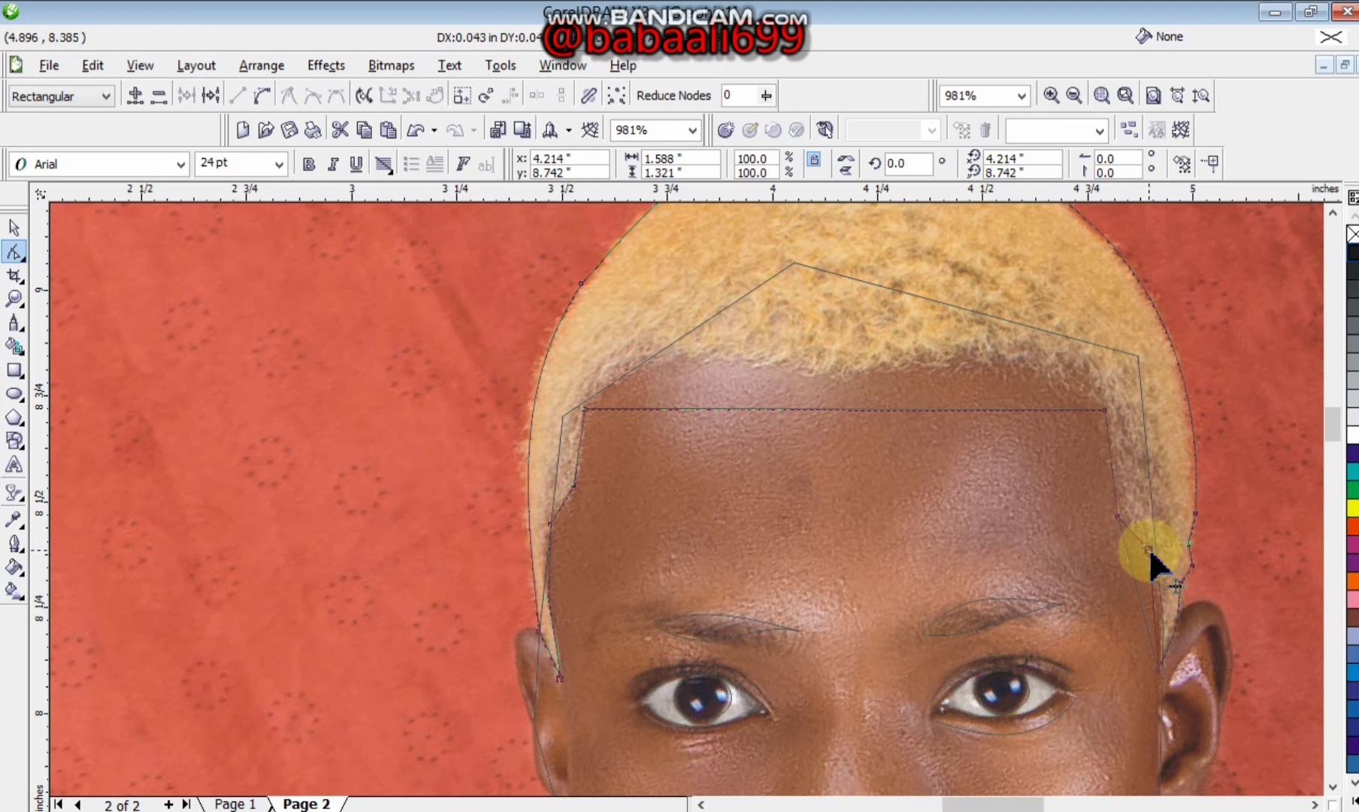
Add a node near the middle of the forehead hairline, raise it, and curve the half toward the photo's right upward.
left_click(925, 408)
left_click_drag(858, 387, 848, 373)
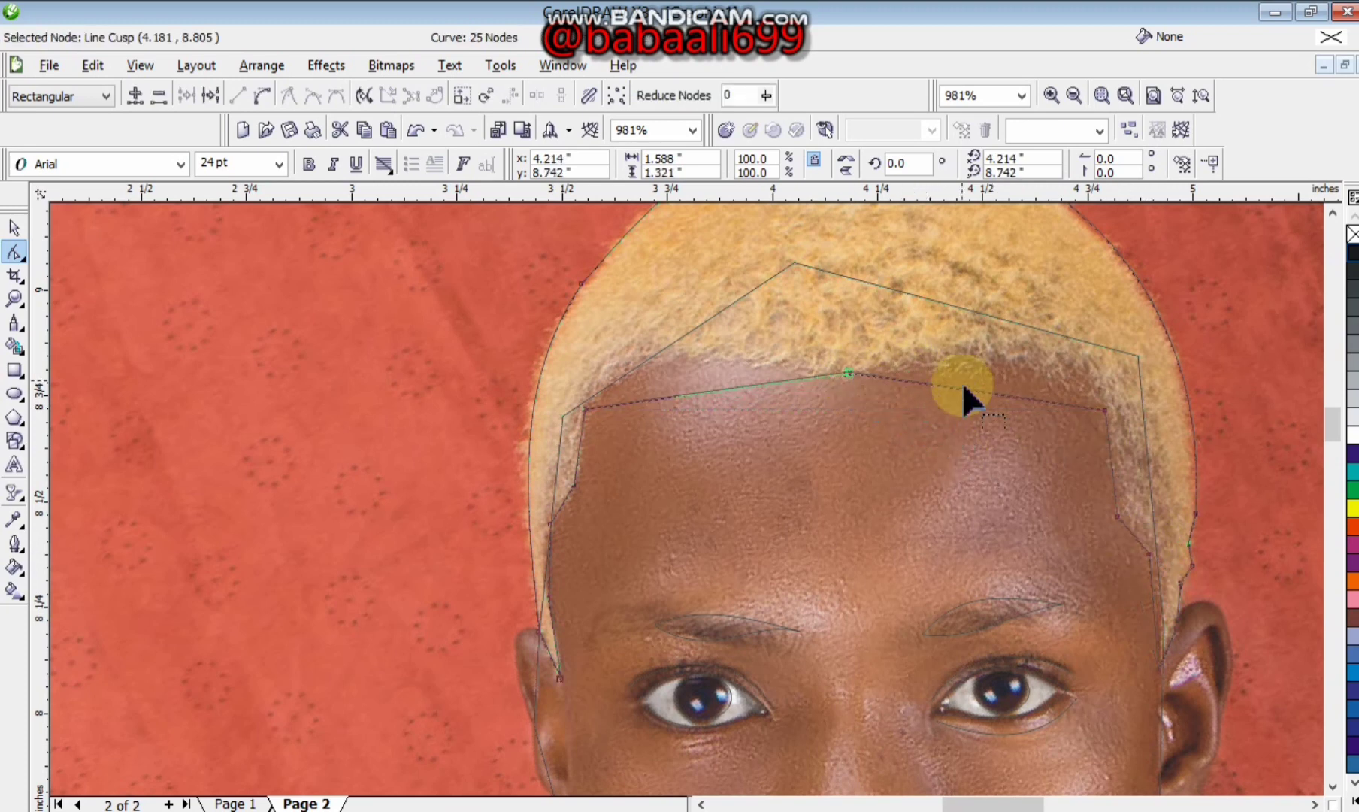
right_click(960, 388)
left_click(1021, 471)
left_click_drag(1012, 397, 1022, 386)
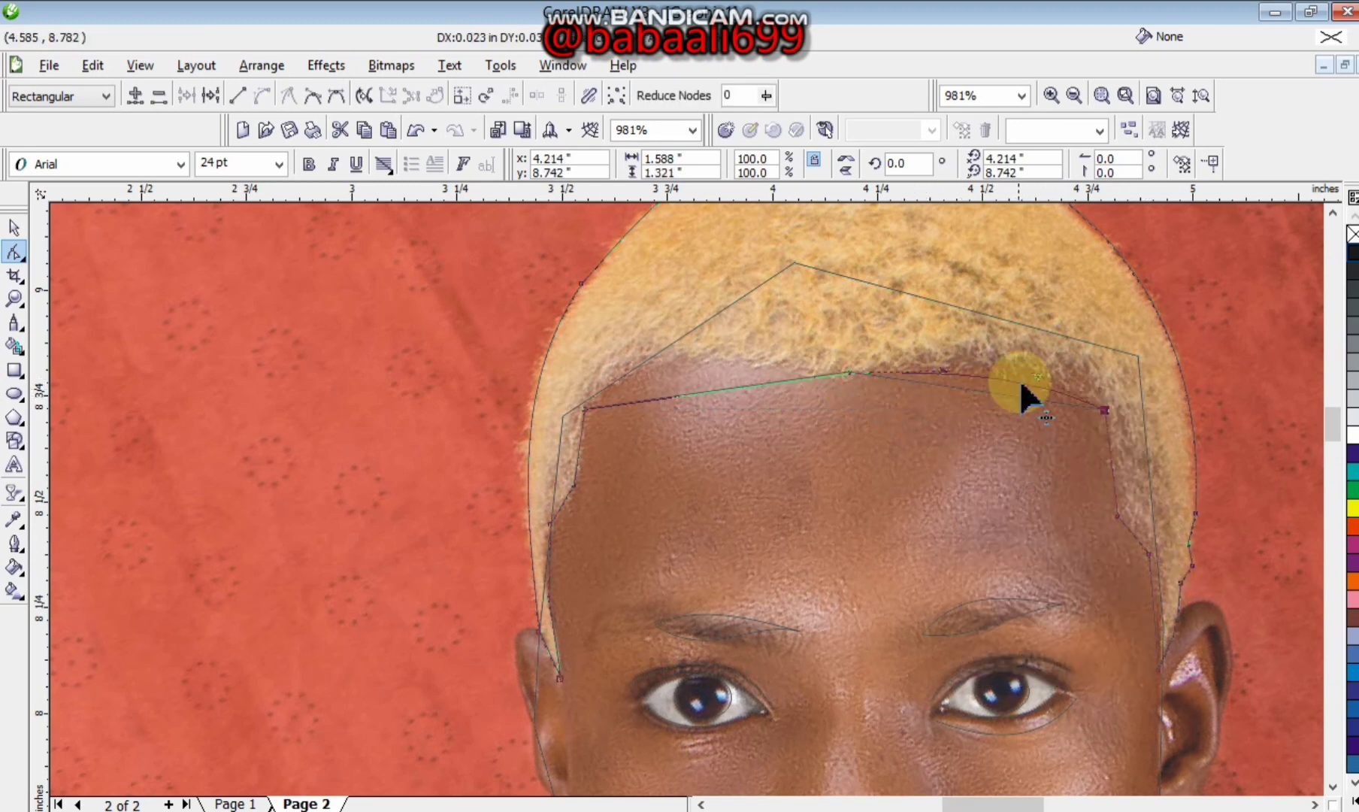
Convert the hairline's left half to a curve bent upward along the forehead and delete an extra node on the left sideburn edge.
right_click(698, 400)
left_click(778, 483)
left_click_drag(686, 406, 661, 388)
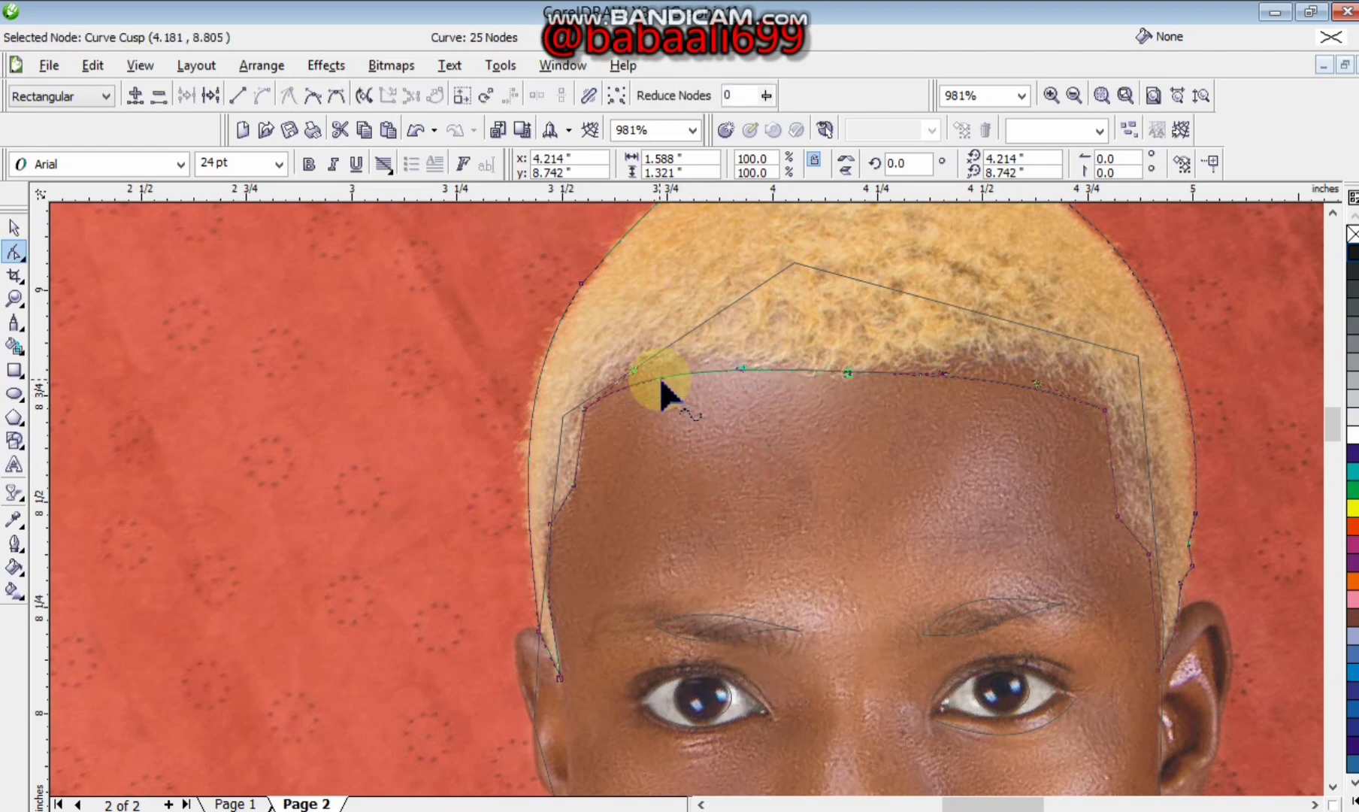
left_click(547, 529)
left_click(551, 605)
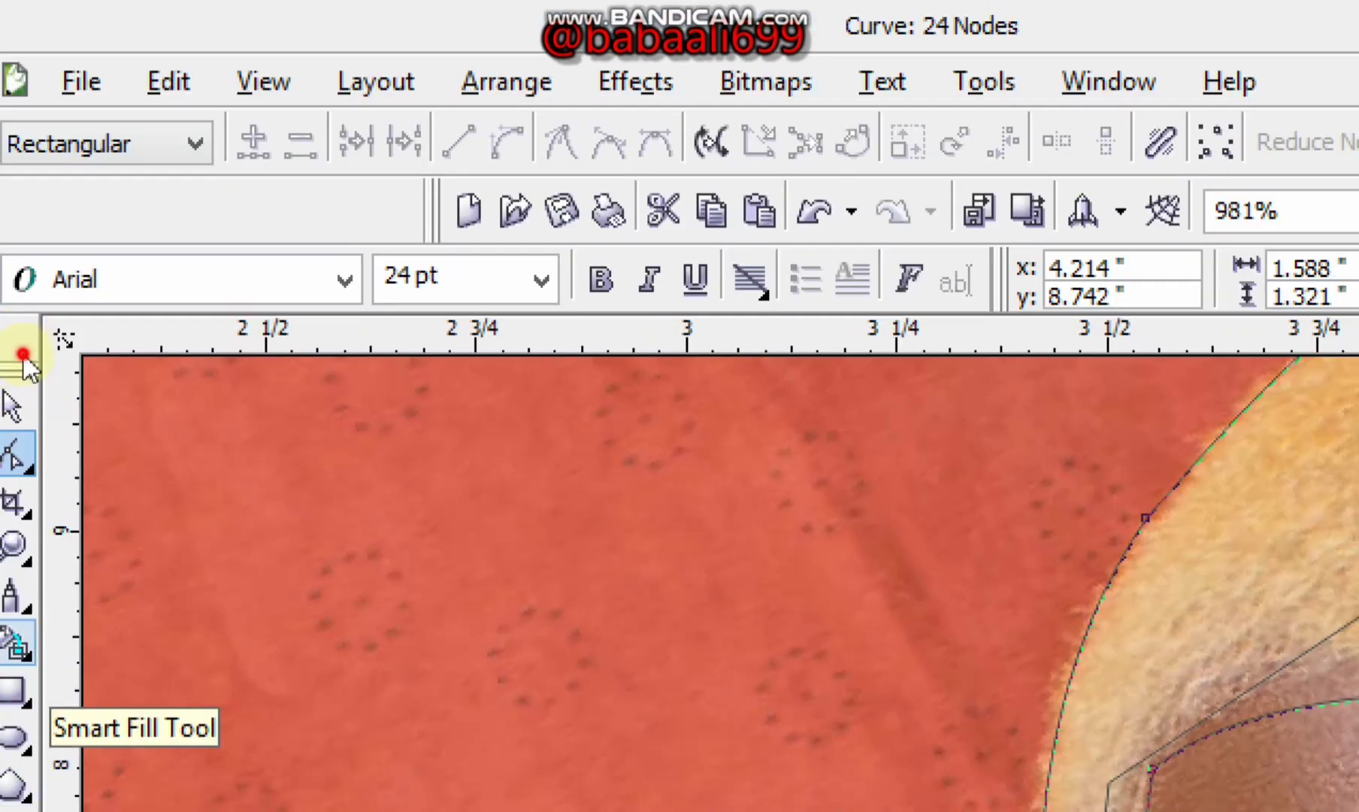
Try to fill the hair area with black using the Smart Fill tool.
left_click(15, 346)
left_click(475, 141)
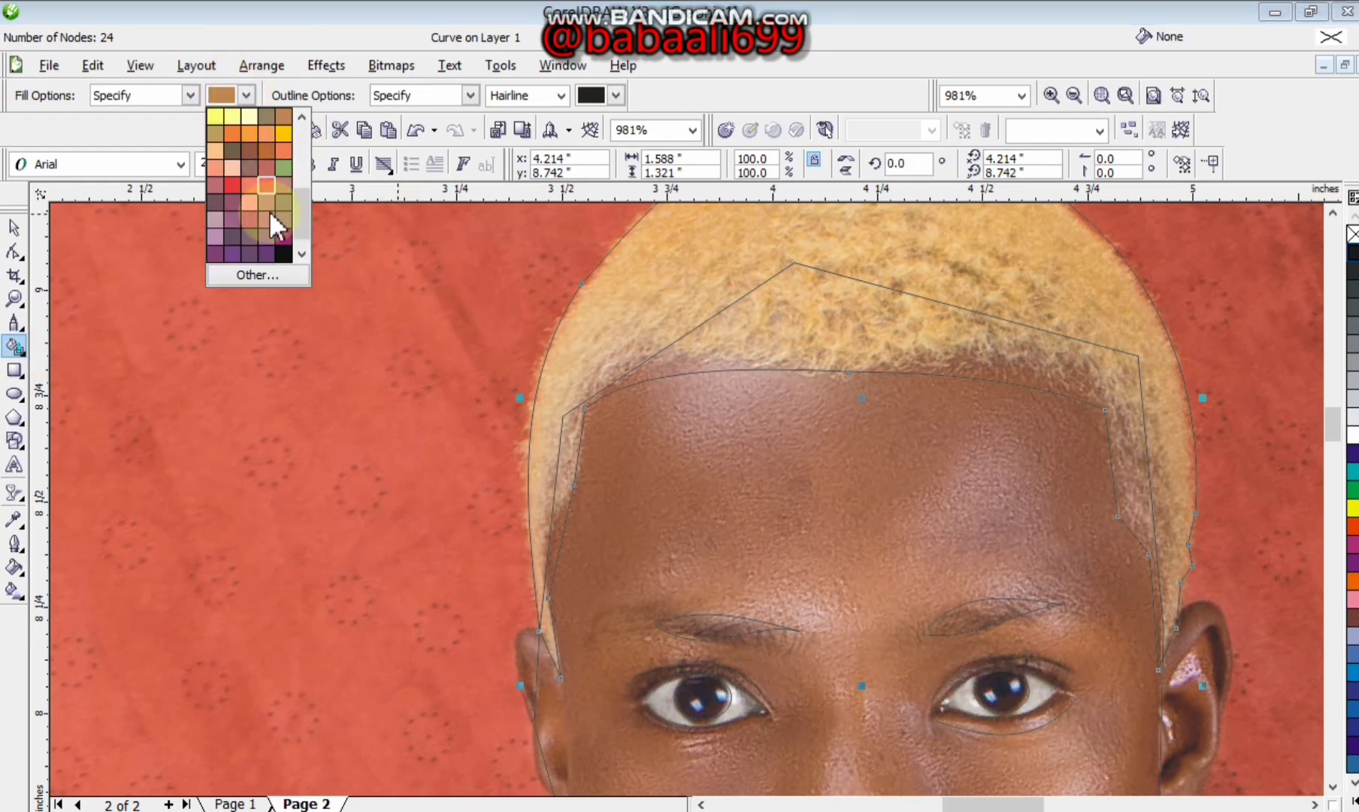
left_click(281, 252)
left_click(615, 323)
key("ctrl+z")
left_click(764, 340)
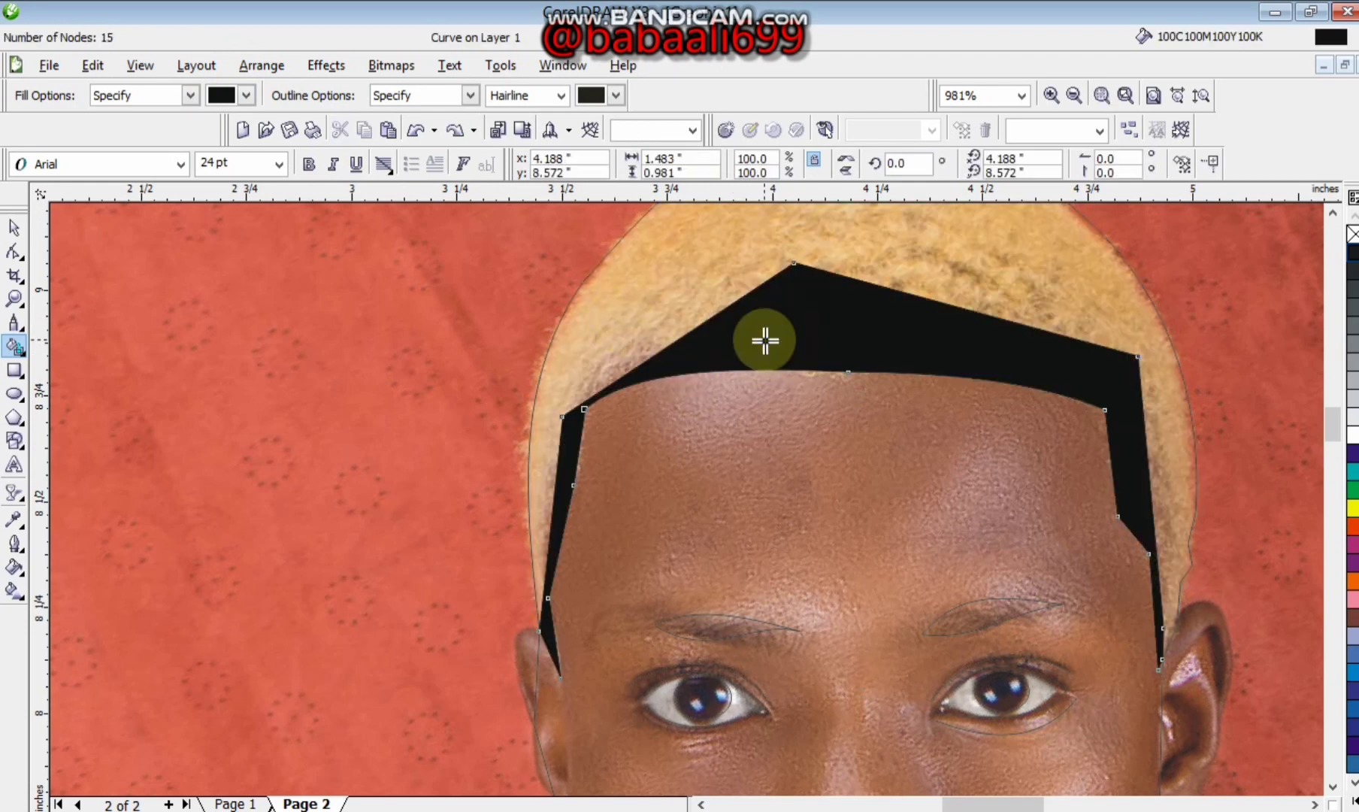
key("ctrl+z")
Fill the closed hair outline with Black.
key("space")
left_click(578, 295)
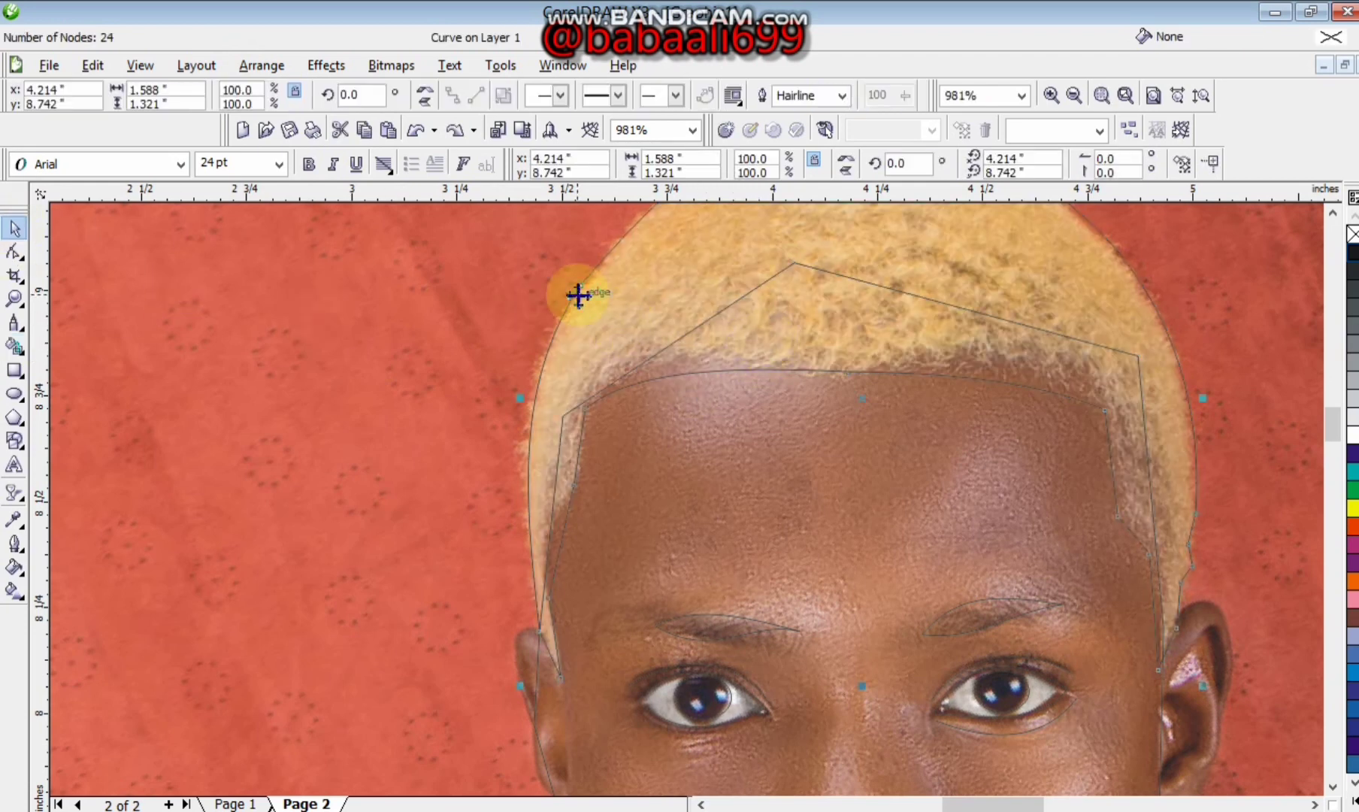
left_click(1352, 252)
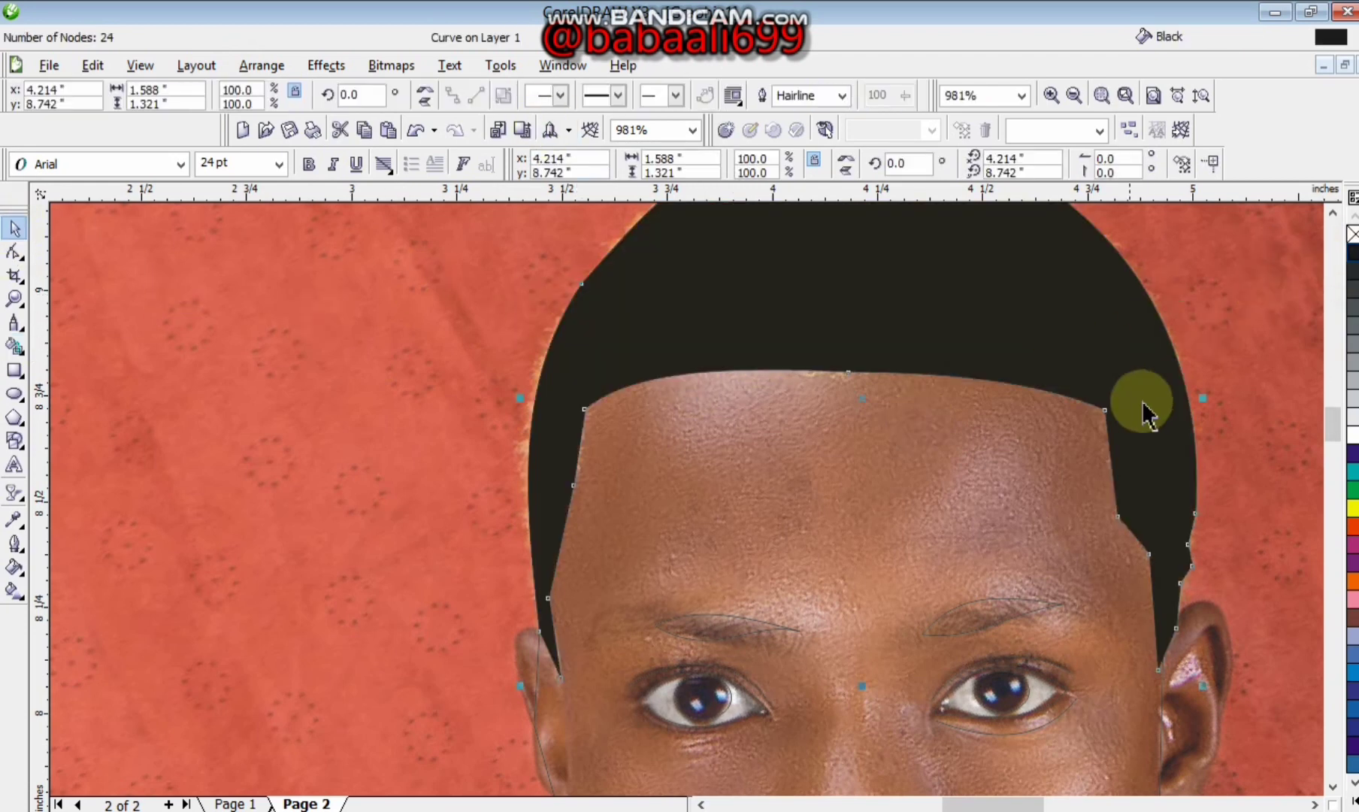
left_click(565, 431)
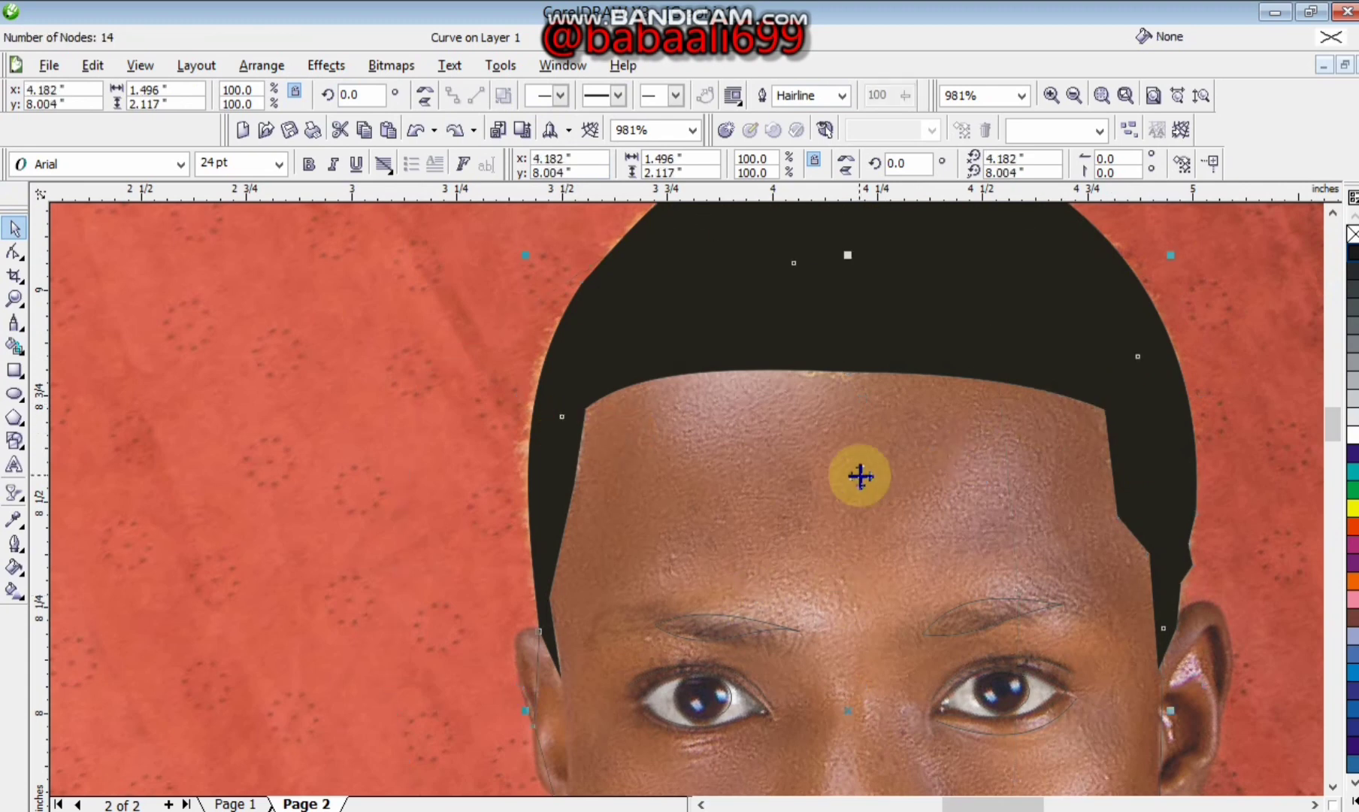
Replace the left sideburn's lower inner node with a higher one moved outward, and shift the temple node inward toward the face.
left_click(14, 253)
left_click(556, 597)
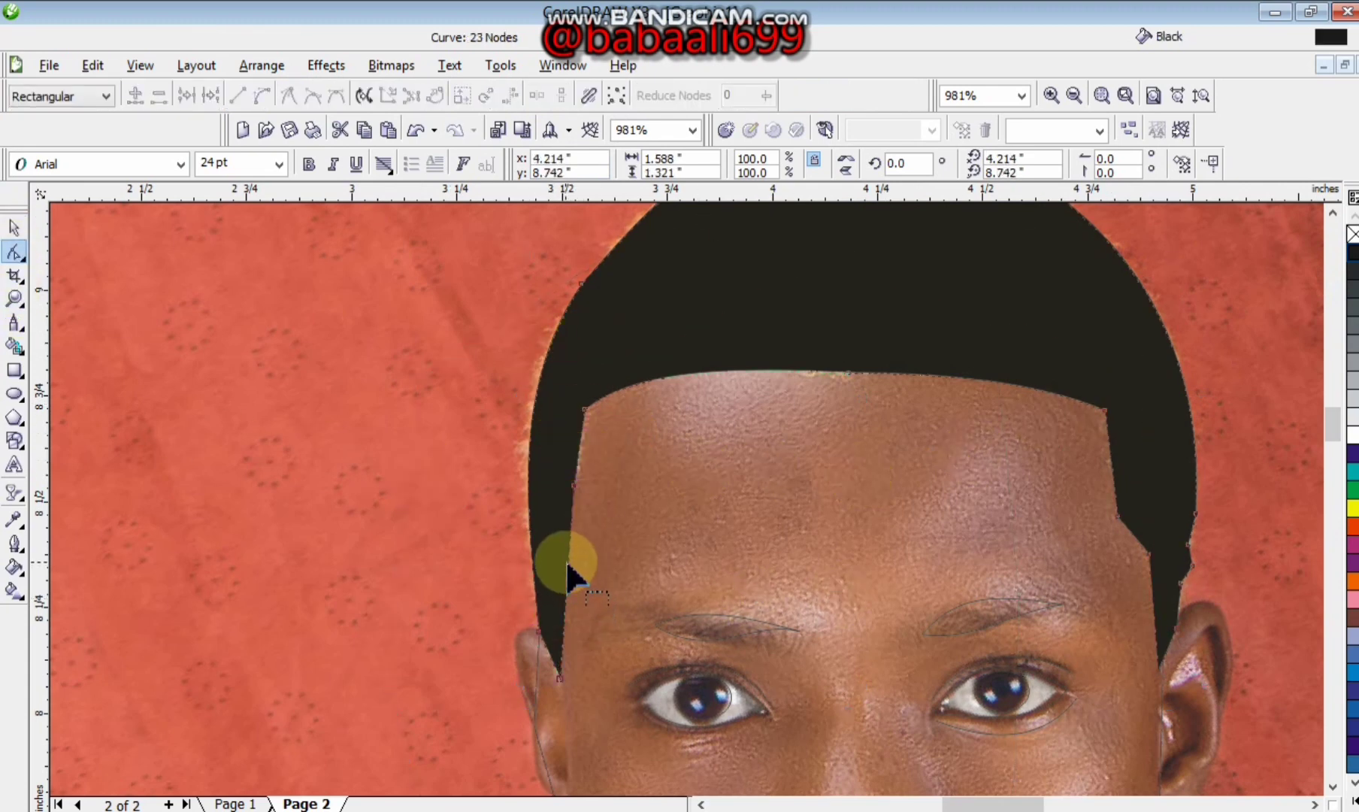
double_click(567, 563)
left_click_drag(568, 563, 554, 546)
left_click_drag(575, 484, 585, 494)
Convert the face outline's upper segment at the ear on the photo's left to a curve and bulge it outward around the ear.
scroll(1336, 434, "down", 1)
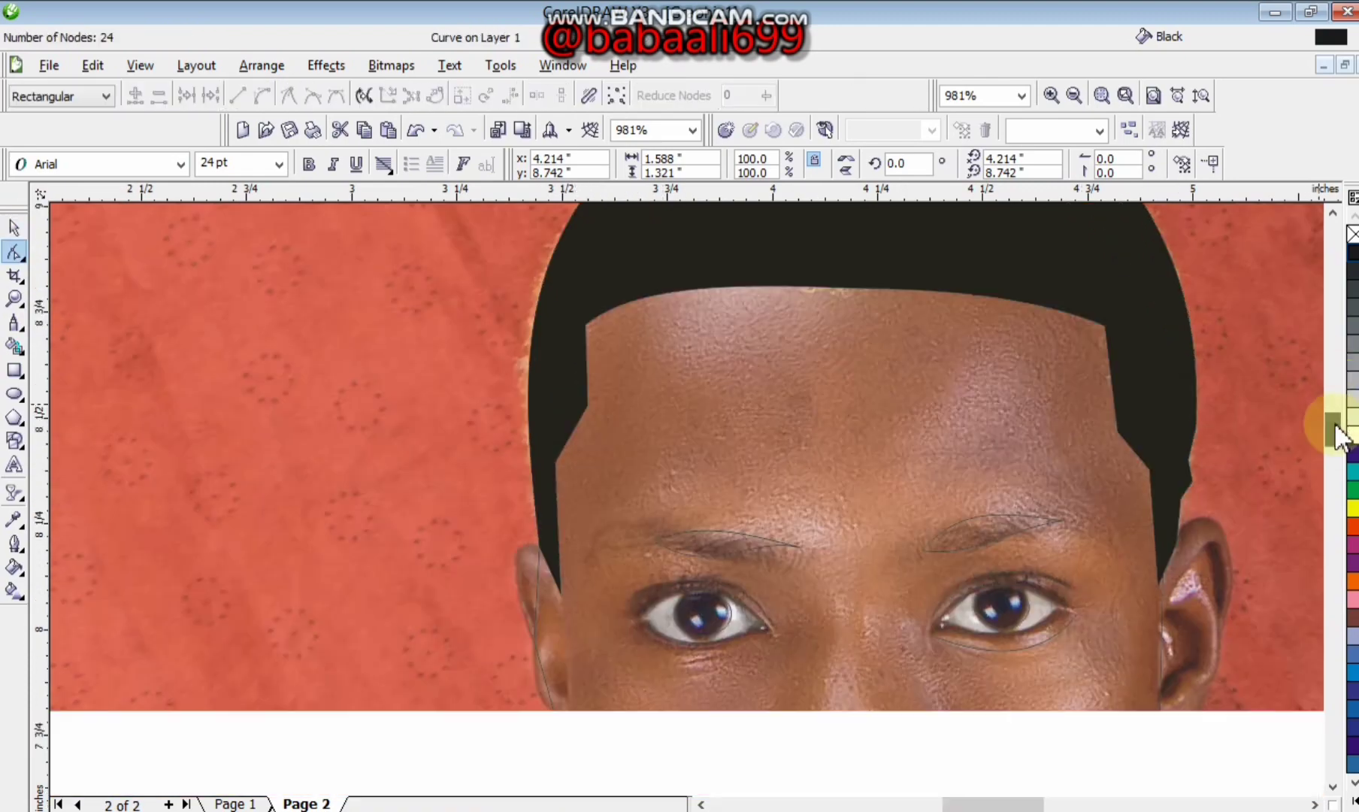
scroll(1336, 434, "down", 1)
left_click(539, 572)
right_click(540, 571)
left_click(599, 359)
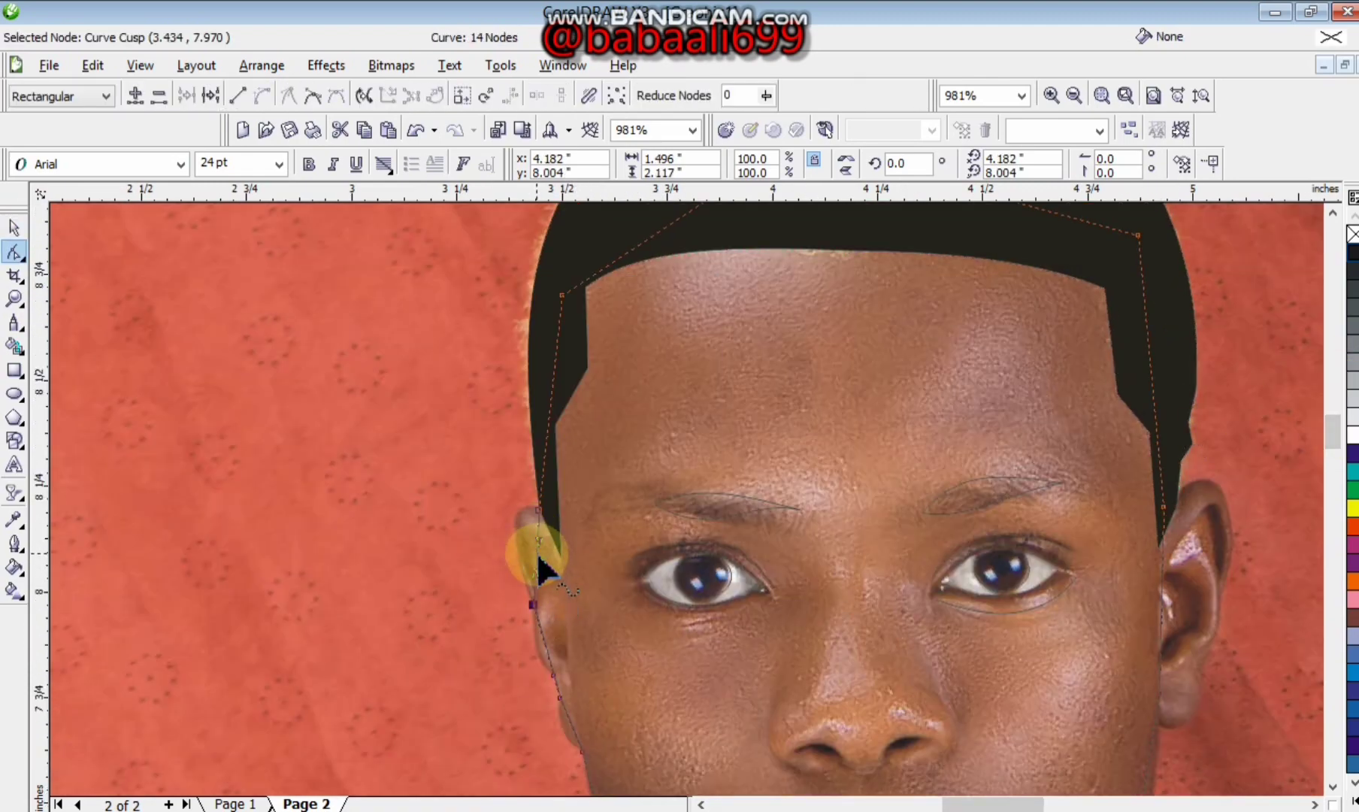
left_click_drag(539, 562, 516, 533)
Convert the face outline's next segment down the left ear to a curve and bend it along the ear's lower edge.
right_click(549, 649)
left_click(600, 431)
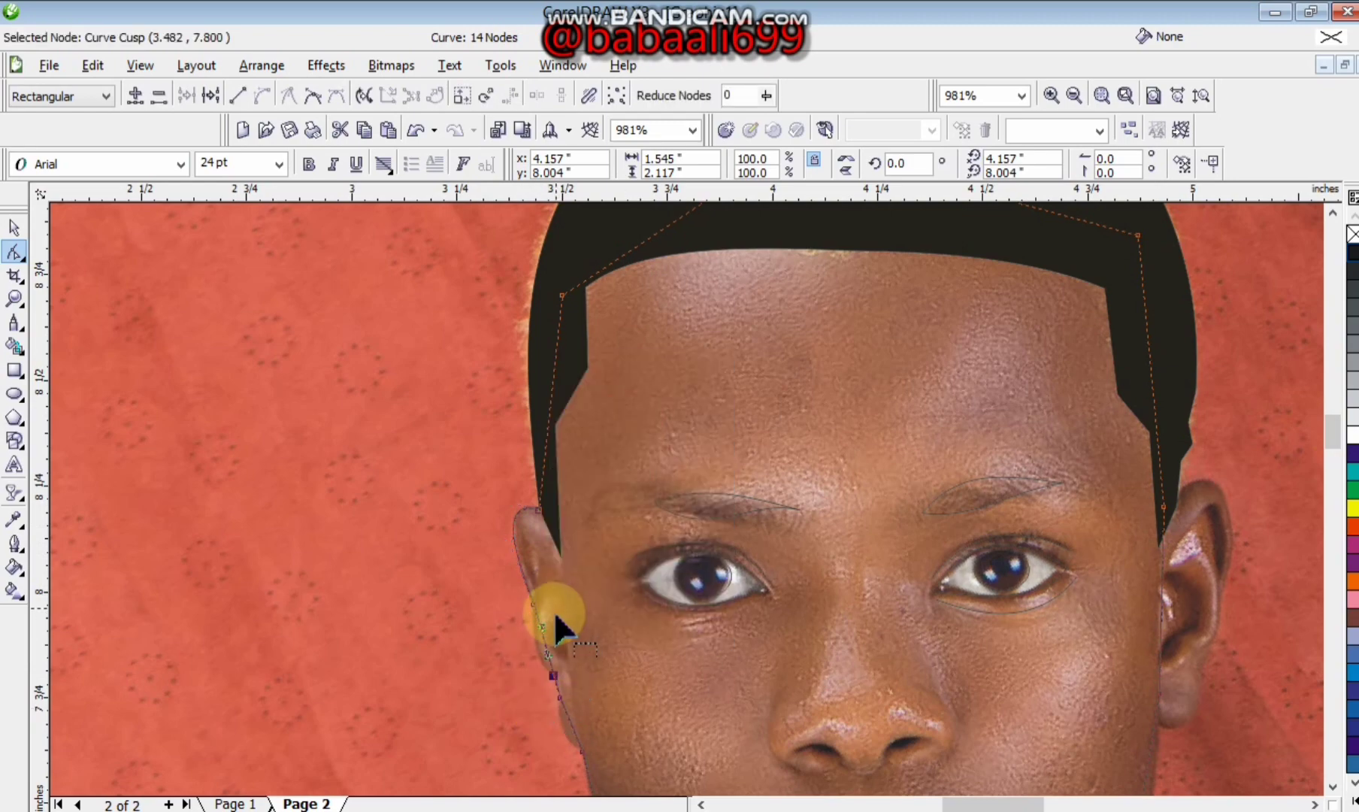
left_click_drag(546, 636, 537, 655)
Convert the face outline's short segment at the left earlobe to a curve and bulge it outward around the lobe.
right_click(573, 728)
left_click(624, 508)
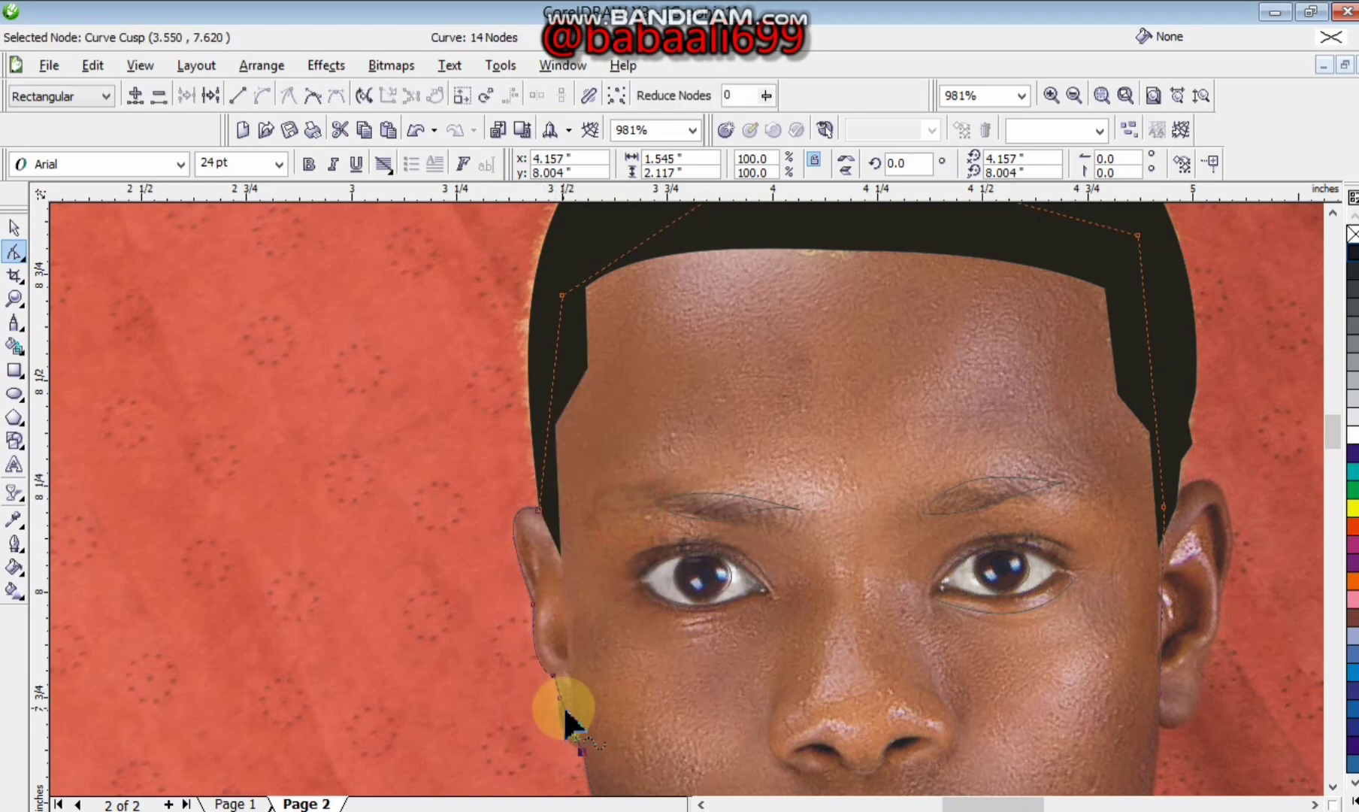
key("z")
left_click_drag(567, 710, 575, 715)
right_click(550, 689)
left_click(570, 720)
key("F10")
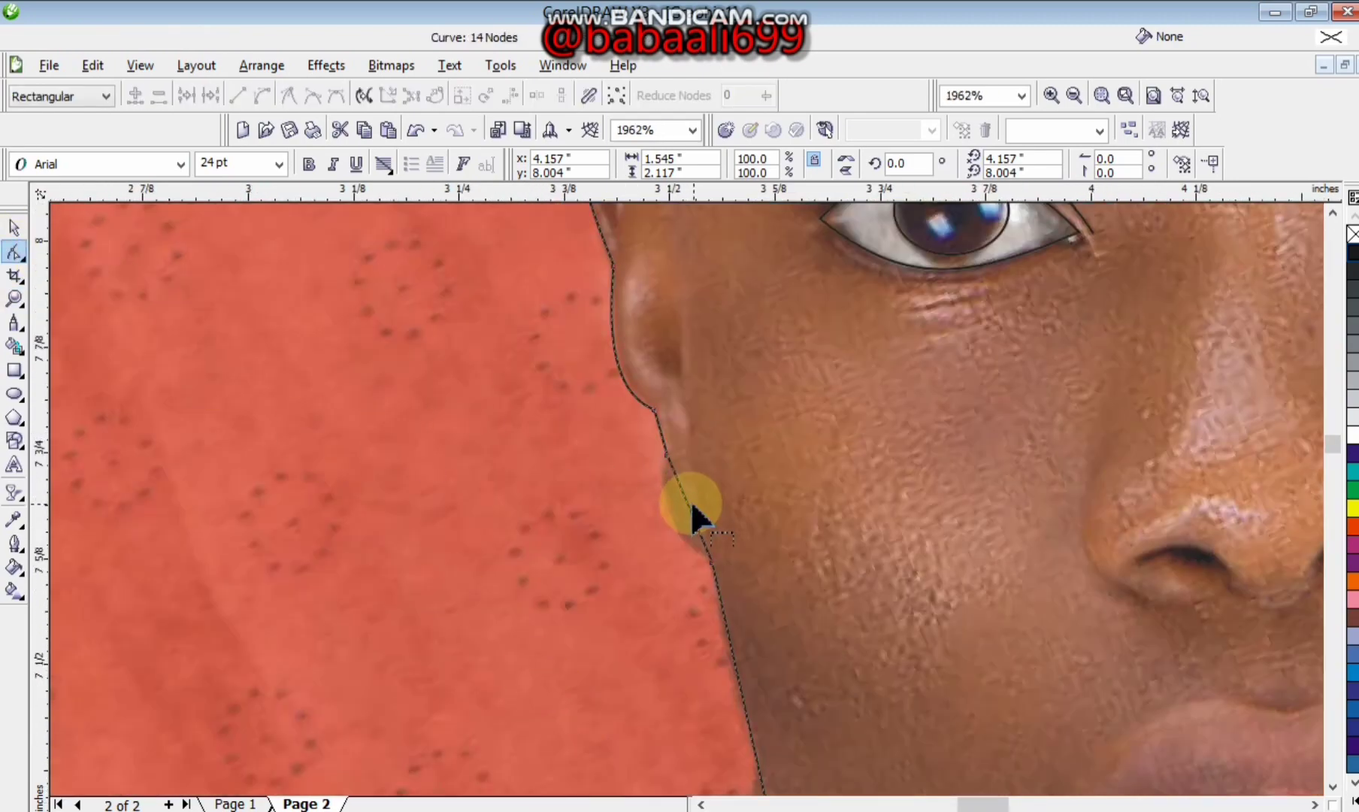
Bend the face outline's jaw segment on the photo's left to follow the jawline down toward the chin.
left_click_drag(999, 804, 1021, 804)
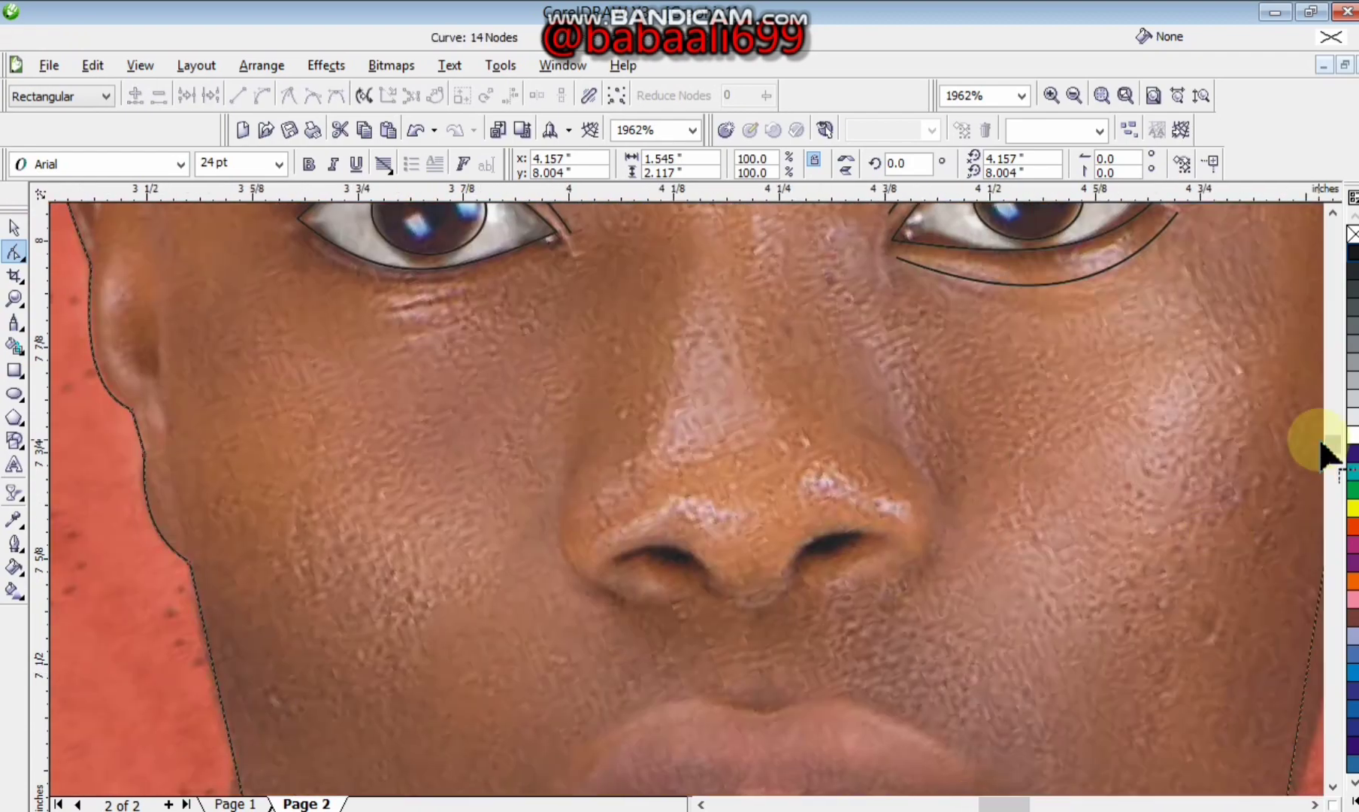
left_click_drag(1331, 443, 1330, 459)
key("z")
right_click(673, 349)
left_click(13, 252)
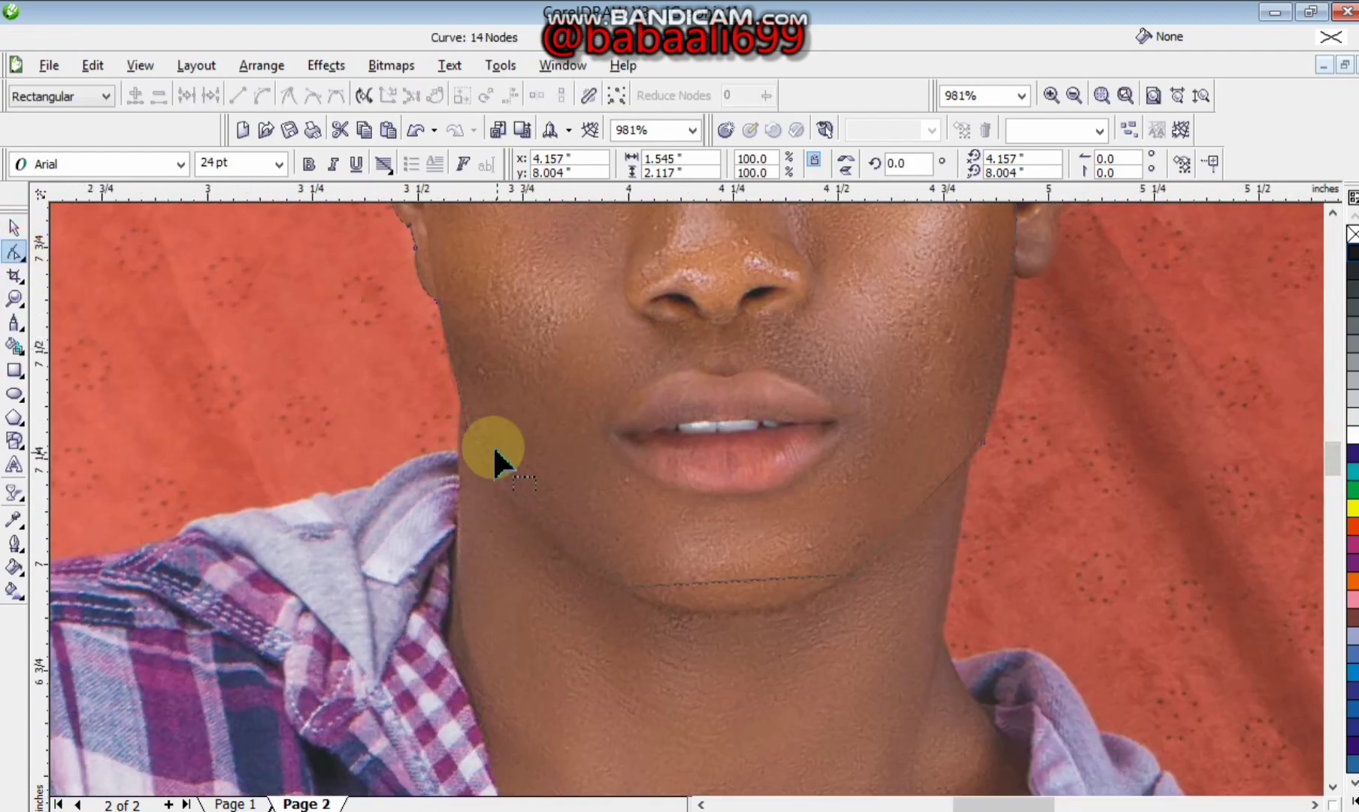
left_click_drag(467, 429, 524, 517)
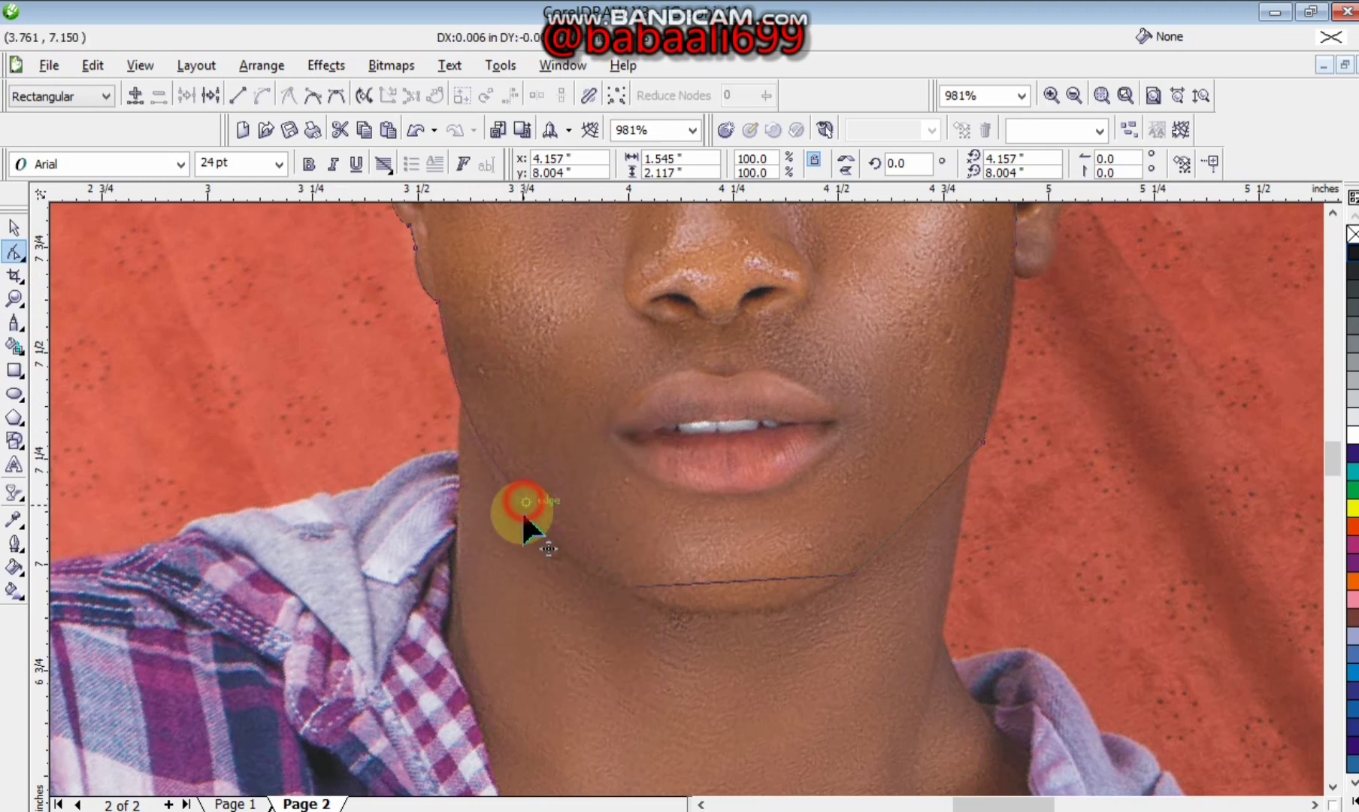
Convert the face outline's straight chin segment to a curve and bend it downward along the chin.
right_click(765, 579)
left_click(834, 362)
left_click_drag(751, 584, 750, 595)
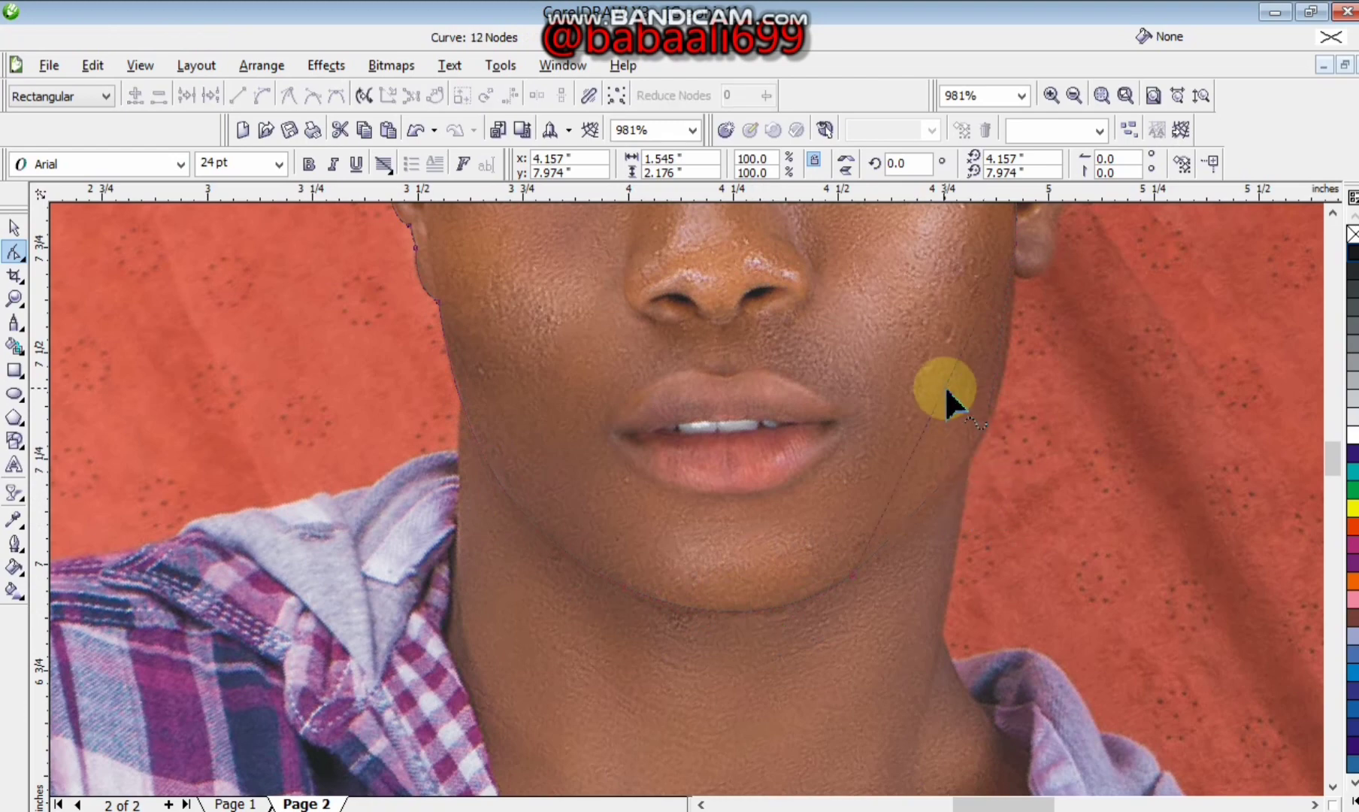
Bend the face outline's jaw segment on the photo's right outward so it follows the jawline from chin to ear.
left_click_drag(943, 385, 985, 432)
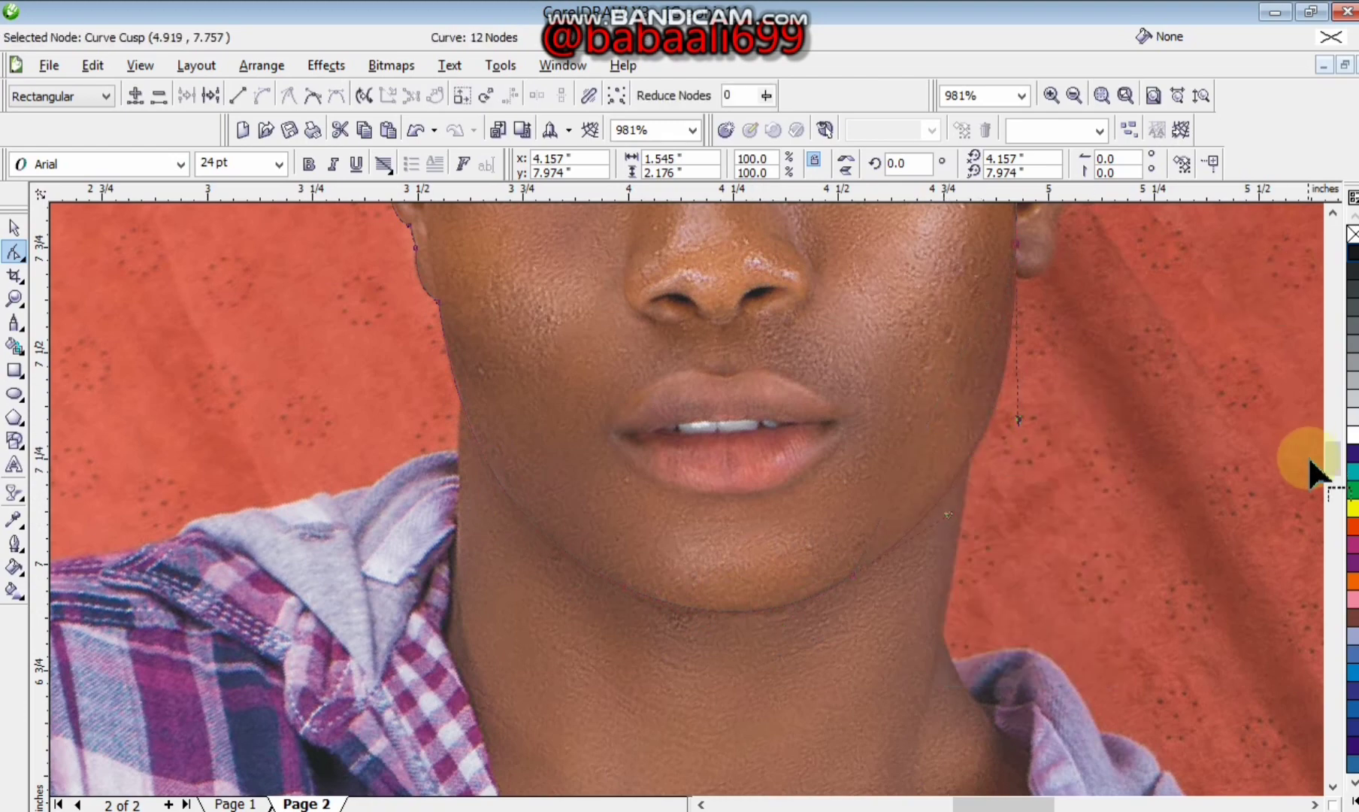
left_click_drag(1330, 459, 1328, 444)
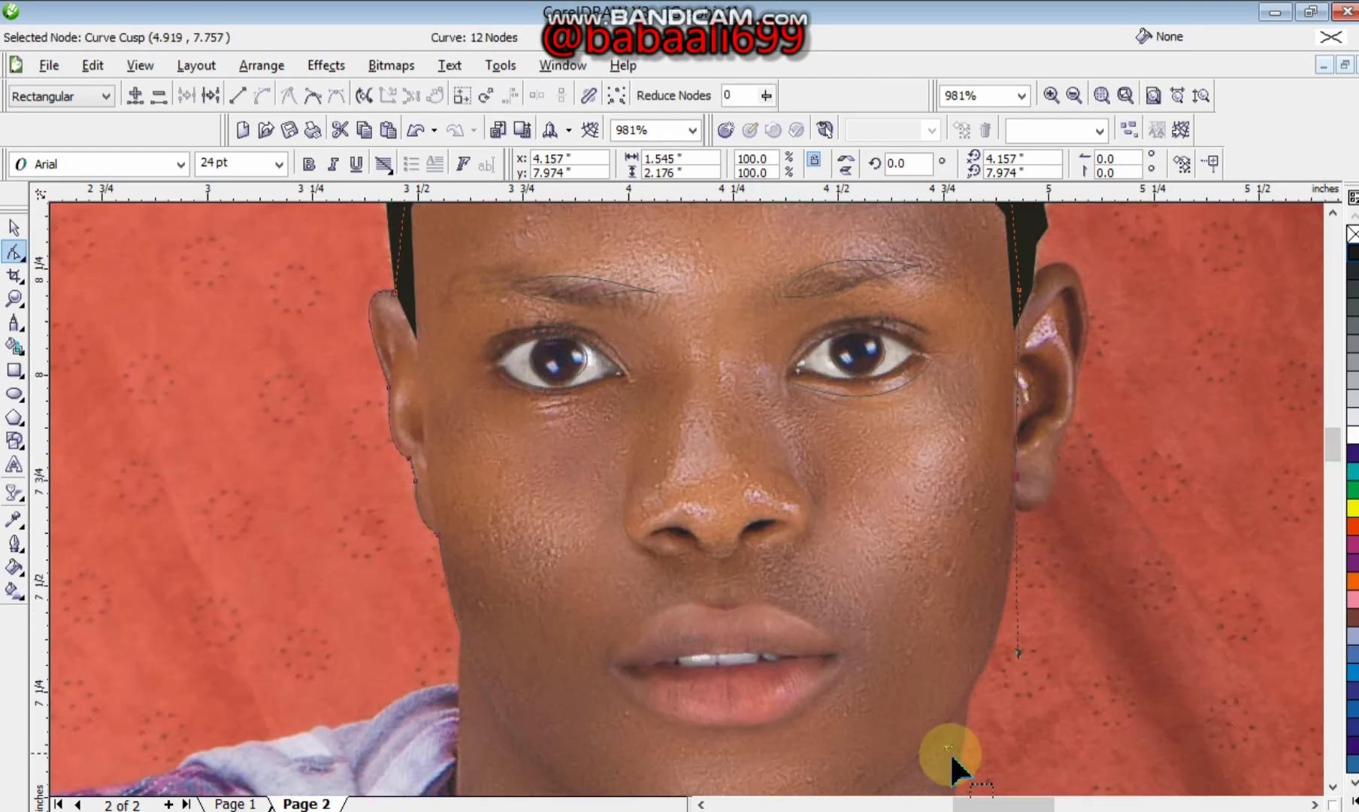
left_click_drag(954, 756, 955, 756)
left_click(13, 322)
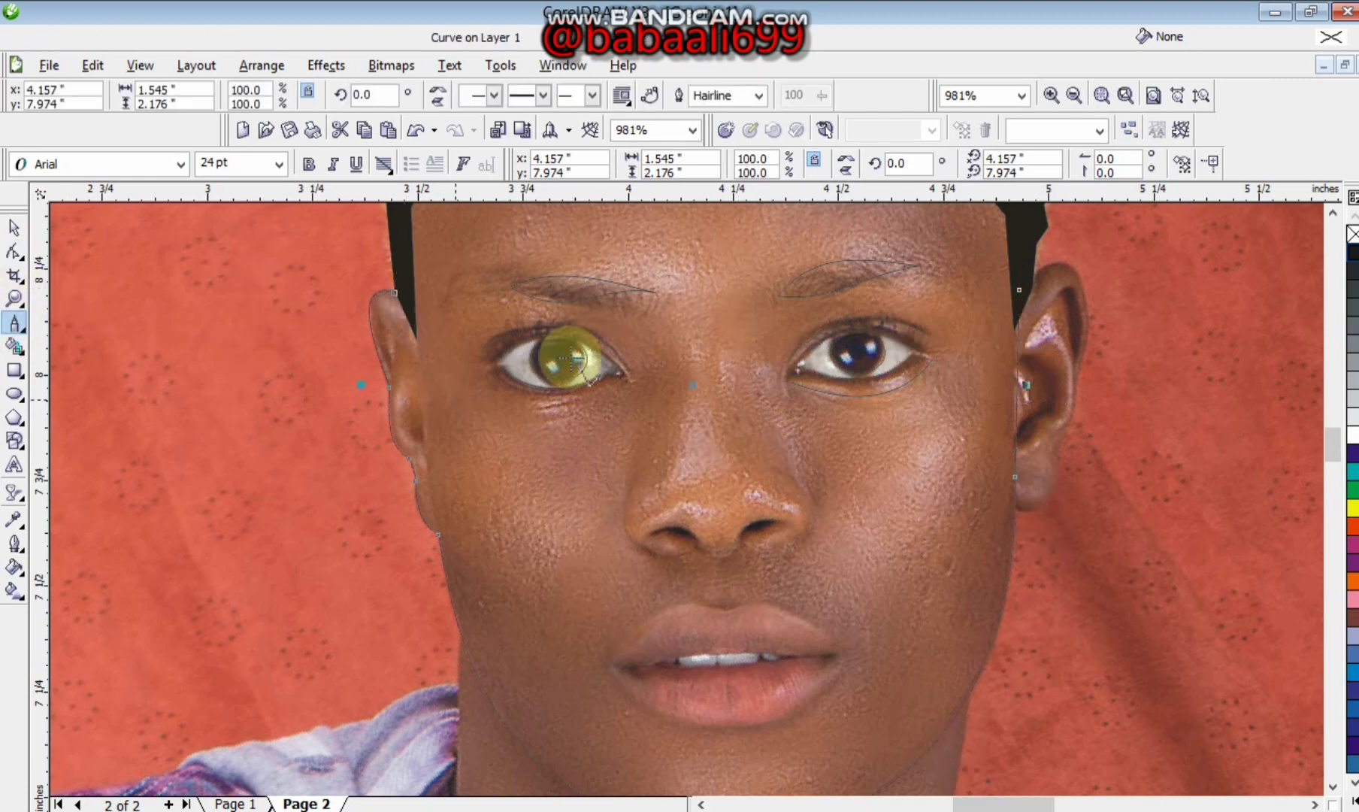
Draw a straight-segment outline about 0.15 by 0.54 in around the ear on the photo's right, from the sideburn to the lobe base.
key("z")
left_click(1140, 328)
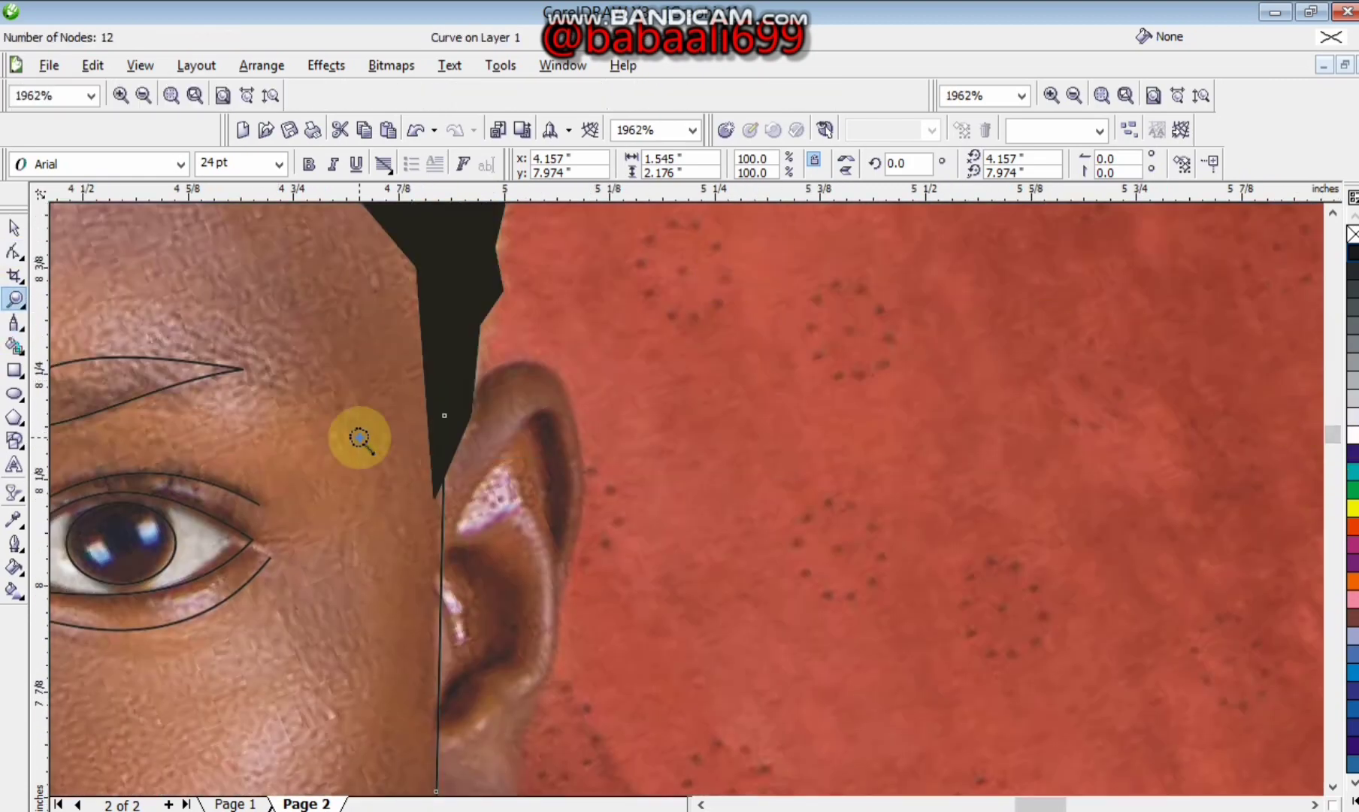
left_click(20, 328)
left_click(472, 394)
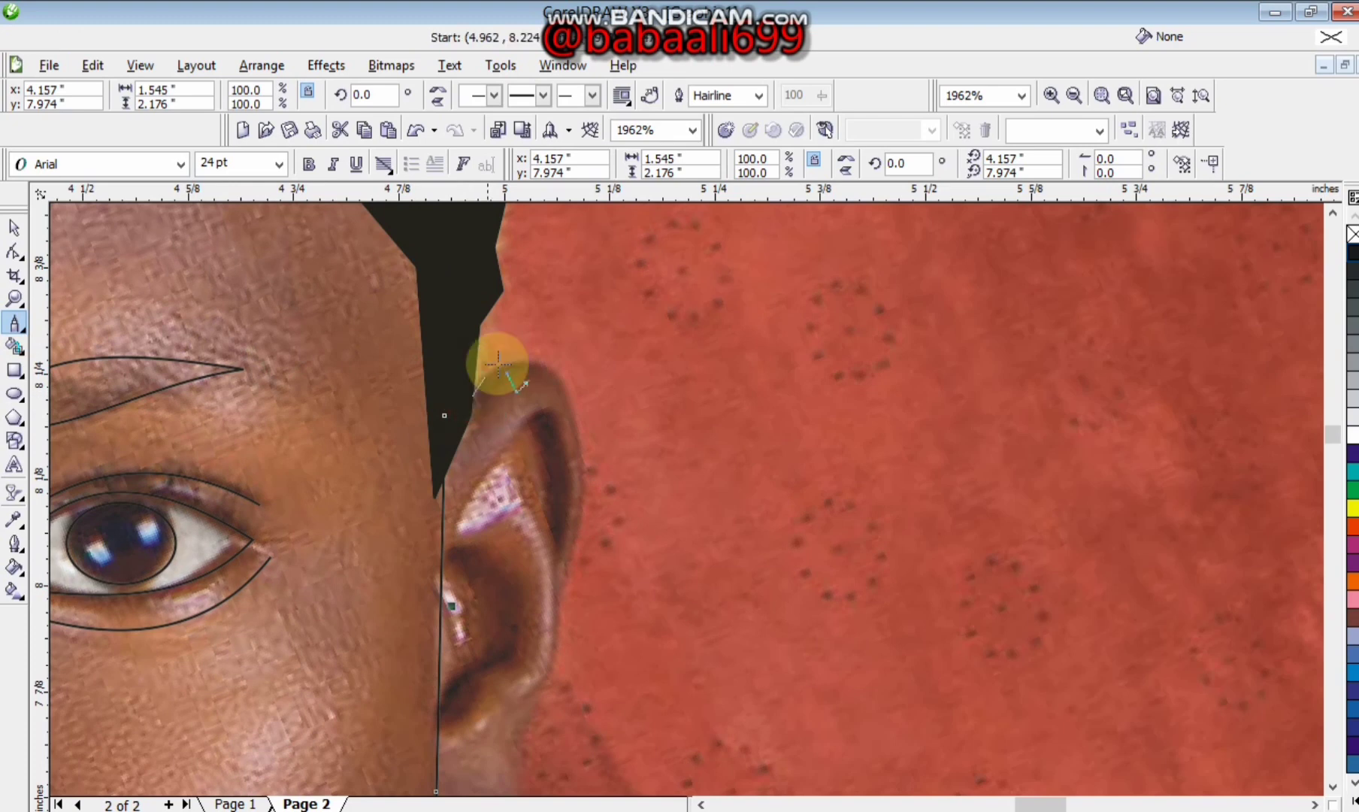
left_click(562, 591)
scroll(510, 718, "down", 1)
left_click(520, 601)
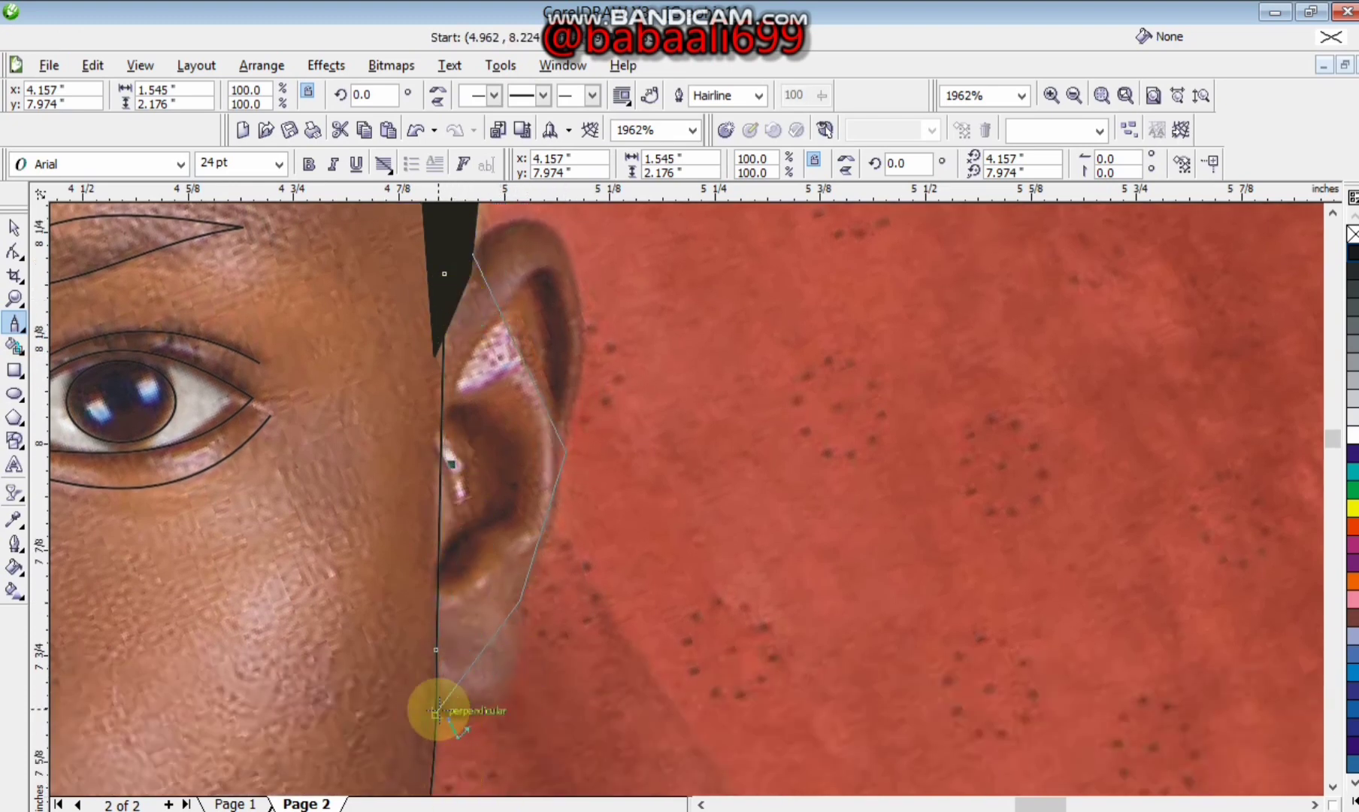
double_click(436, 706)
Convert the ear outline's upper segment to a curve and bend it around the rim, then curve the middle segment toward the lobe.
left_click(13, 254)
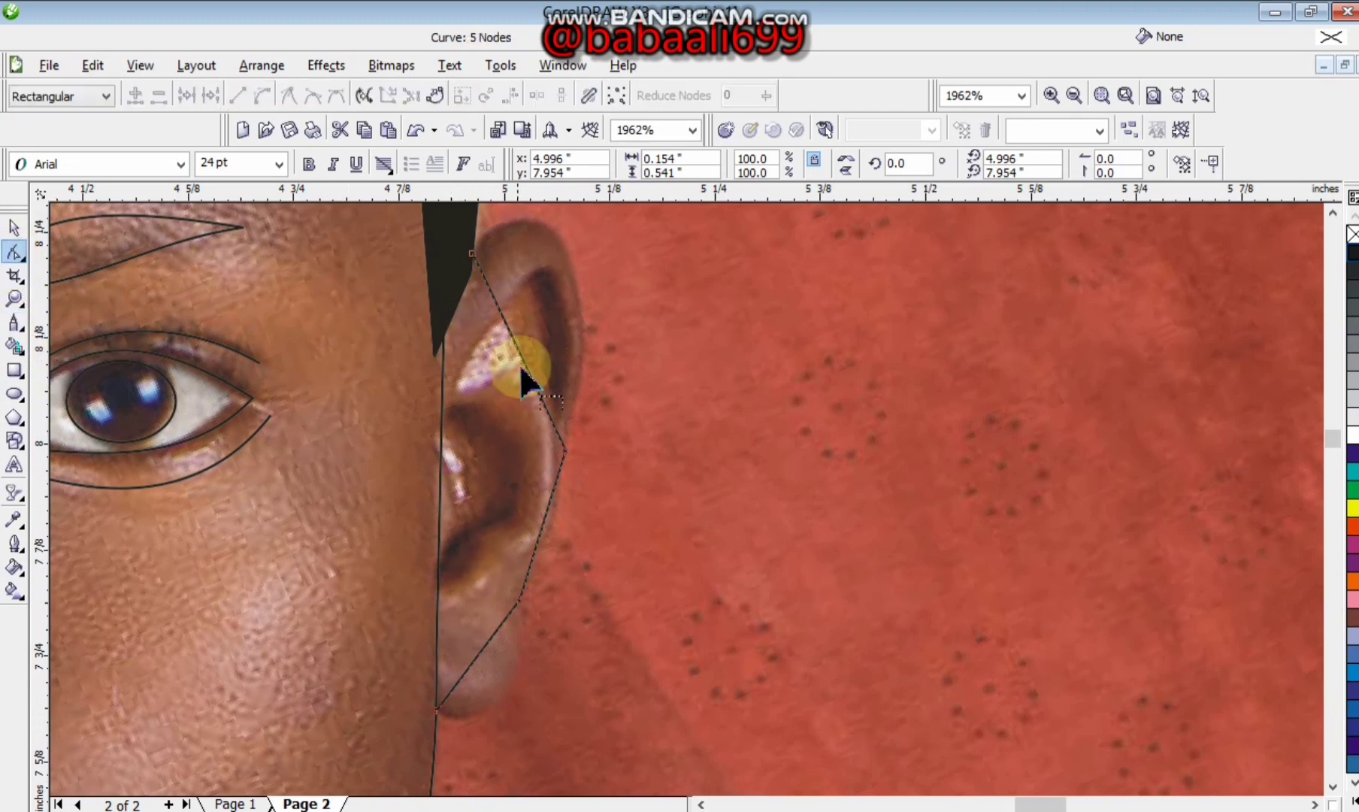
right_click(522, 365)
left_click(575, 448)
left_click_drag(517, 350, 621, 320)
left_click_drag(526, 256, 526, 260)
left_click(553, 586)
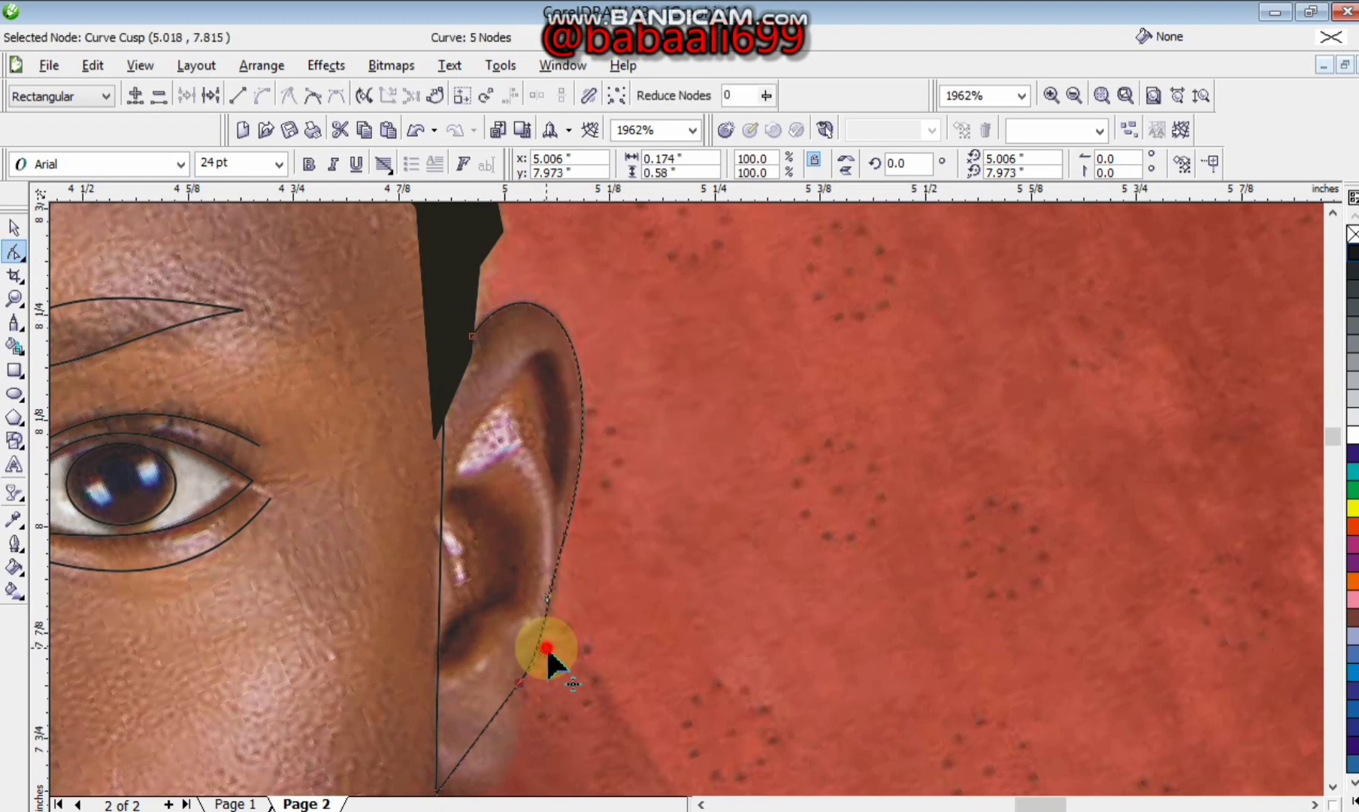
Convert the ear outline's lowest segment to a curve and bulge it outward around the earlobe.
right_click(476, 735)
left_click(519, 520)
left_click_drag(476, 735, 495, 686)
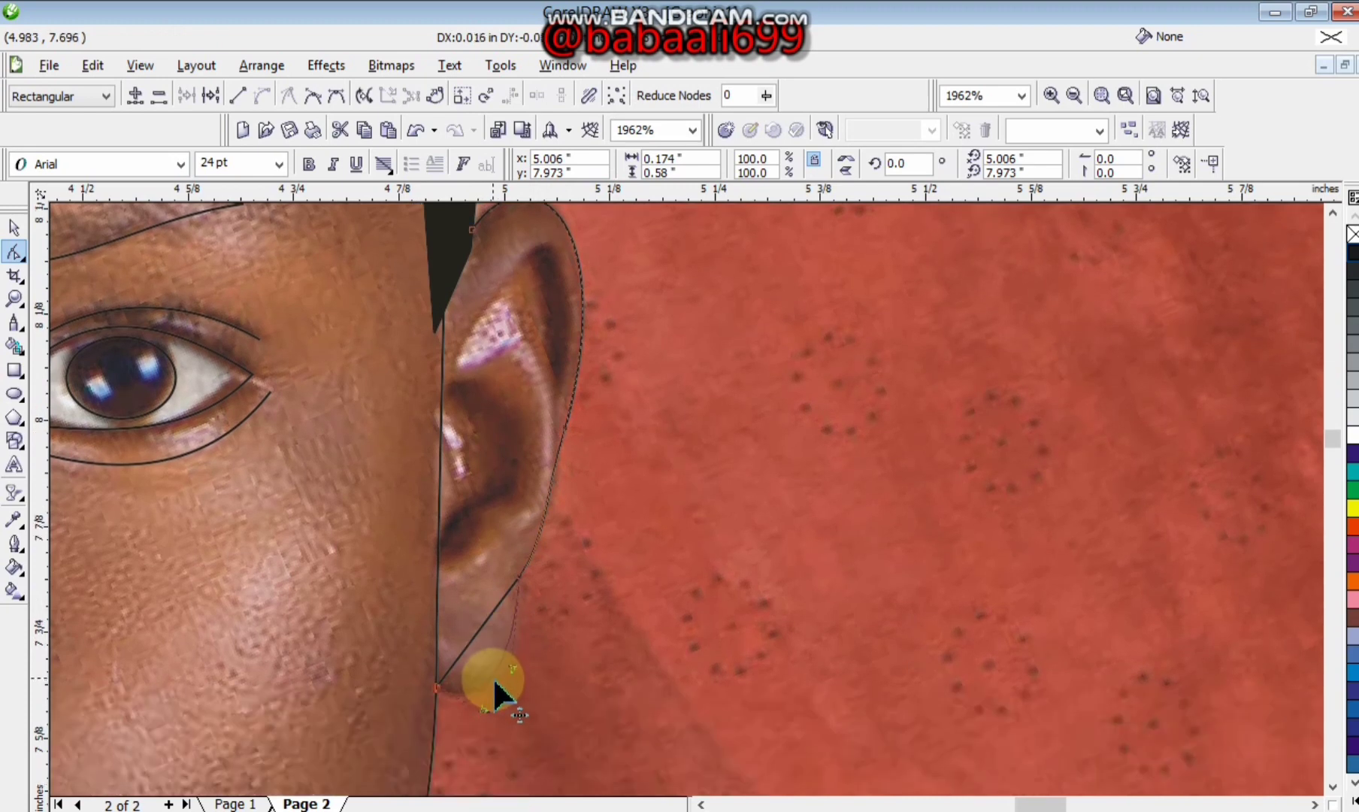
Draw a straight line about 0.13 in wide across the upper inner part of the ear on the photo's right.
left_click(14, 321)
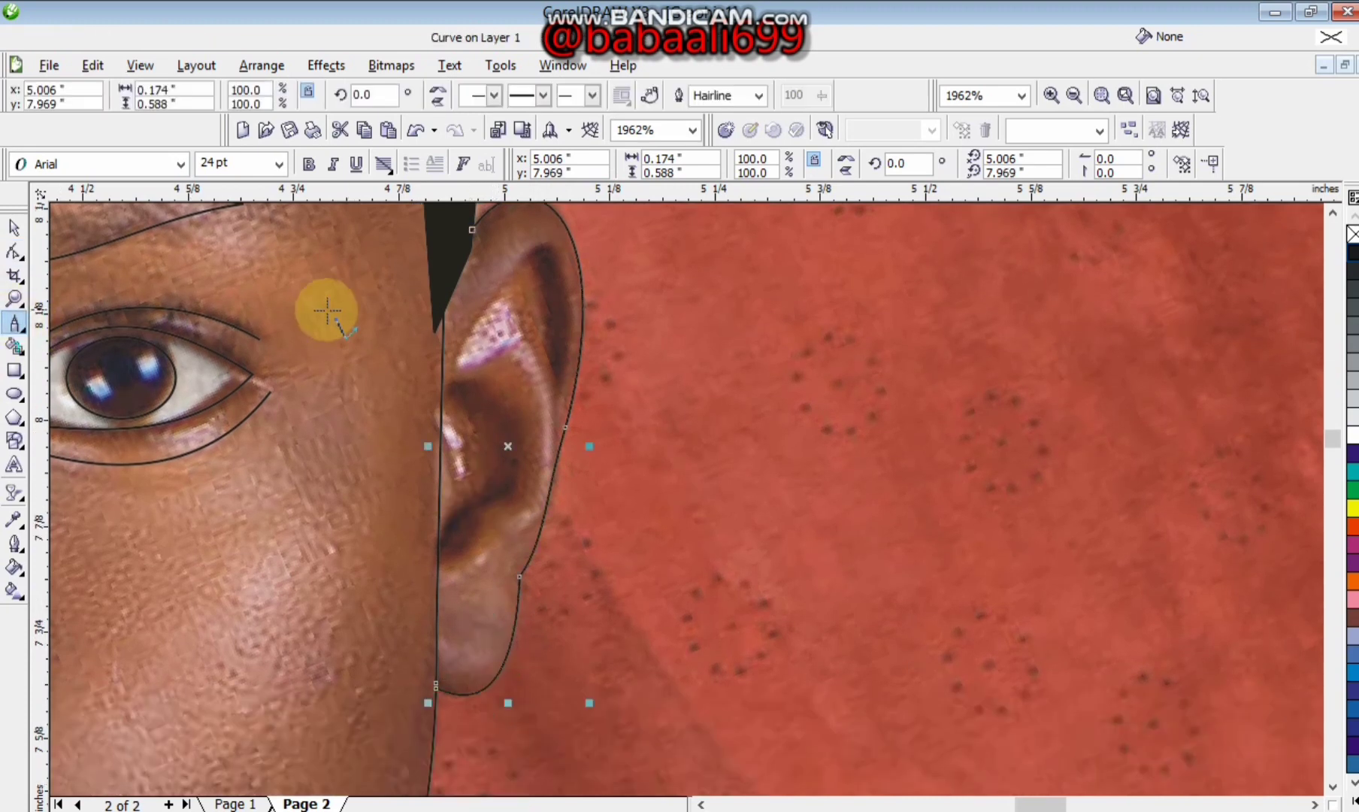
left_click(458, 364)
left_click(555, 389)
Convert the inner-ear line to a curve and arch it upward along the inner edge of the ear's rim.
left_click(14, 252)
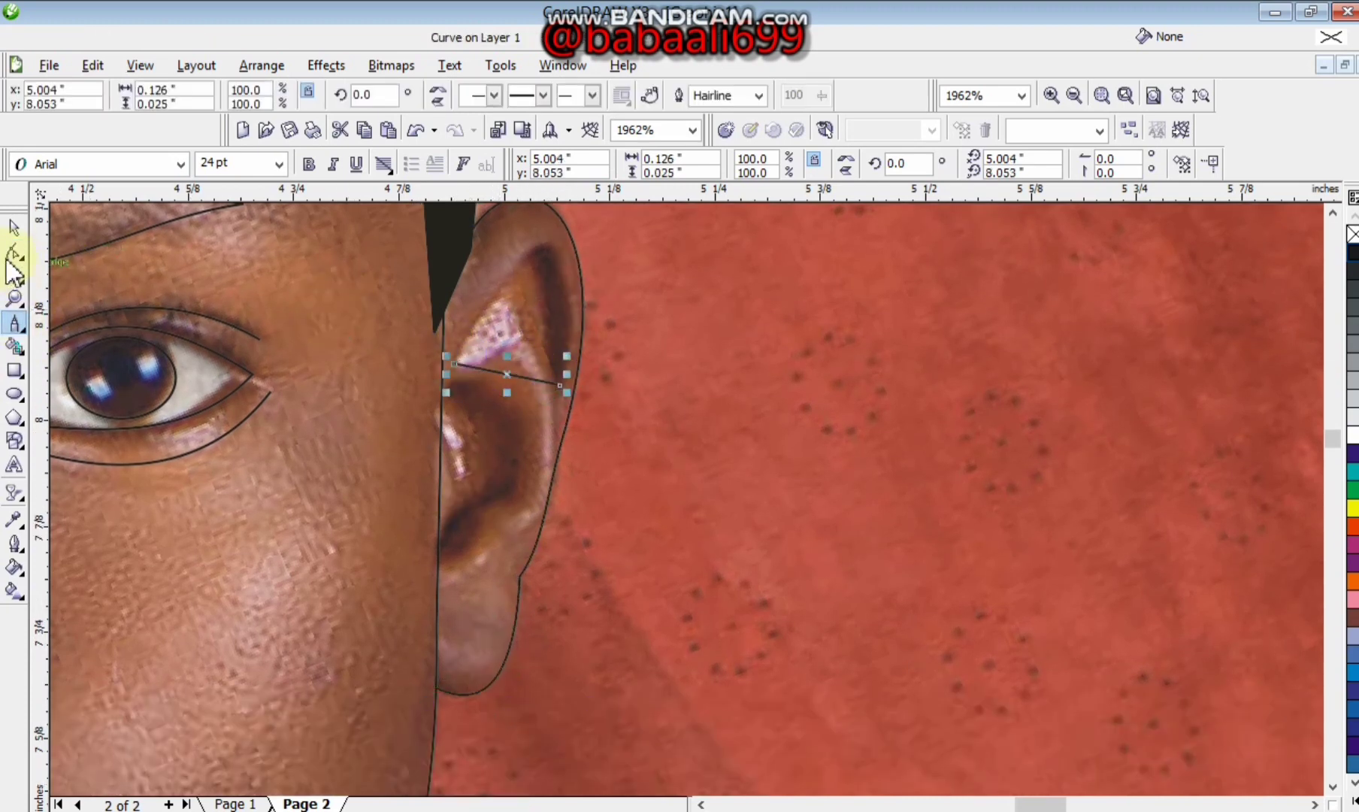
right_click(500, 373)
left_click(563, 456)
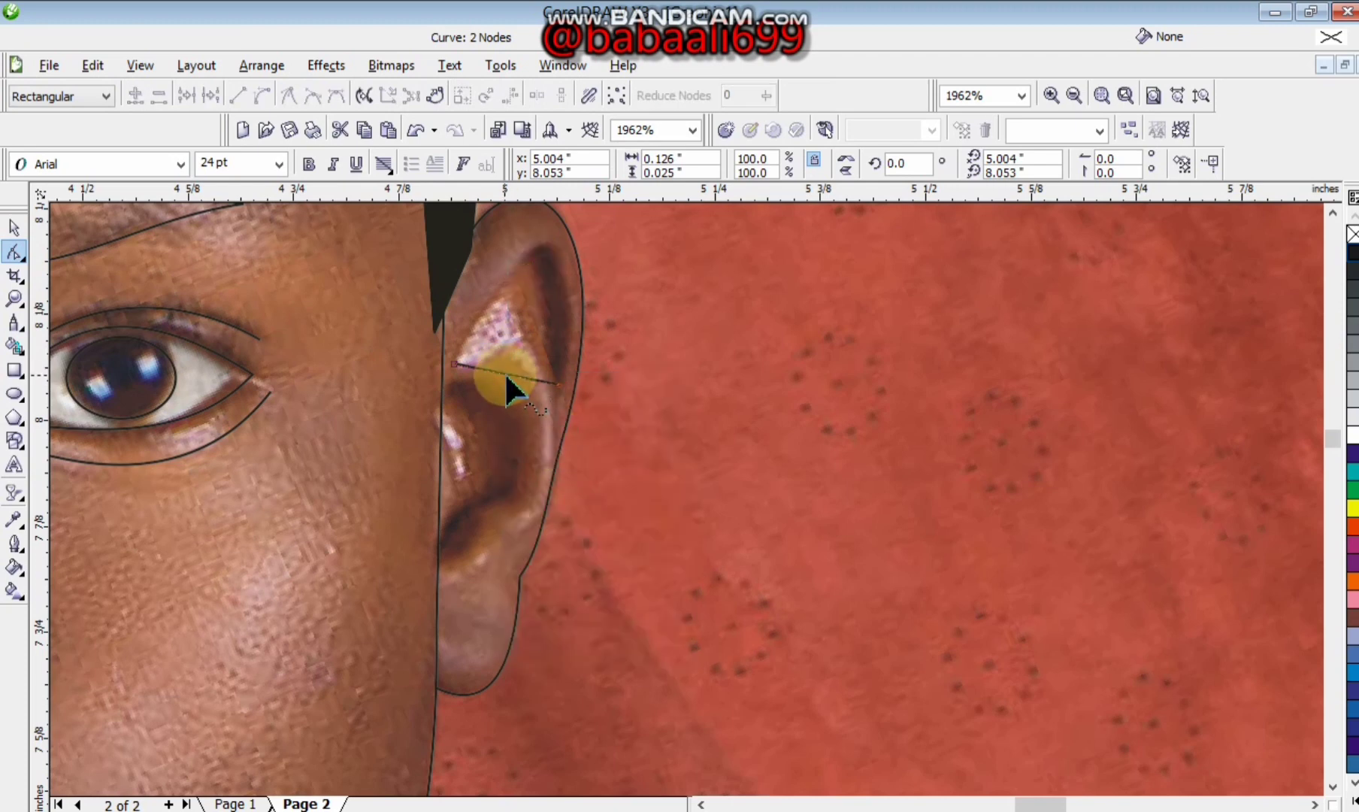
left_click_drag(509, 385, 560, 395)
left_click(559, 385)
left_click_drag(570, 223, 574, 222)
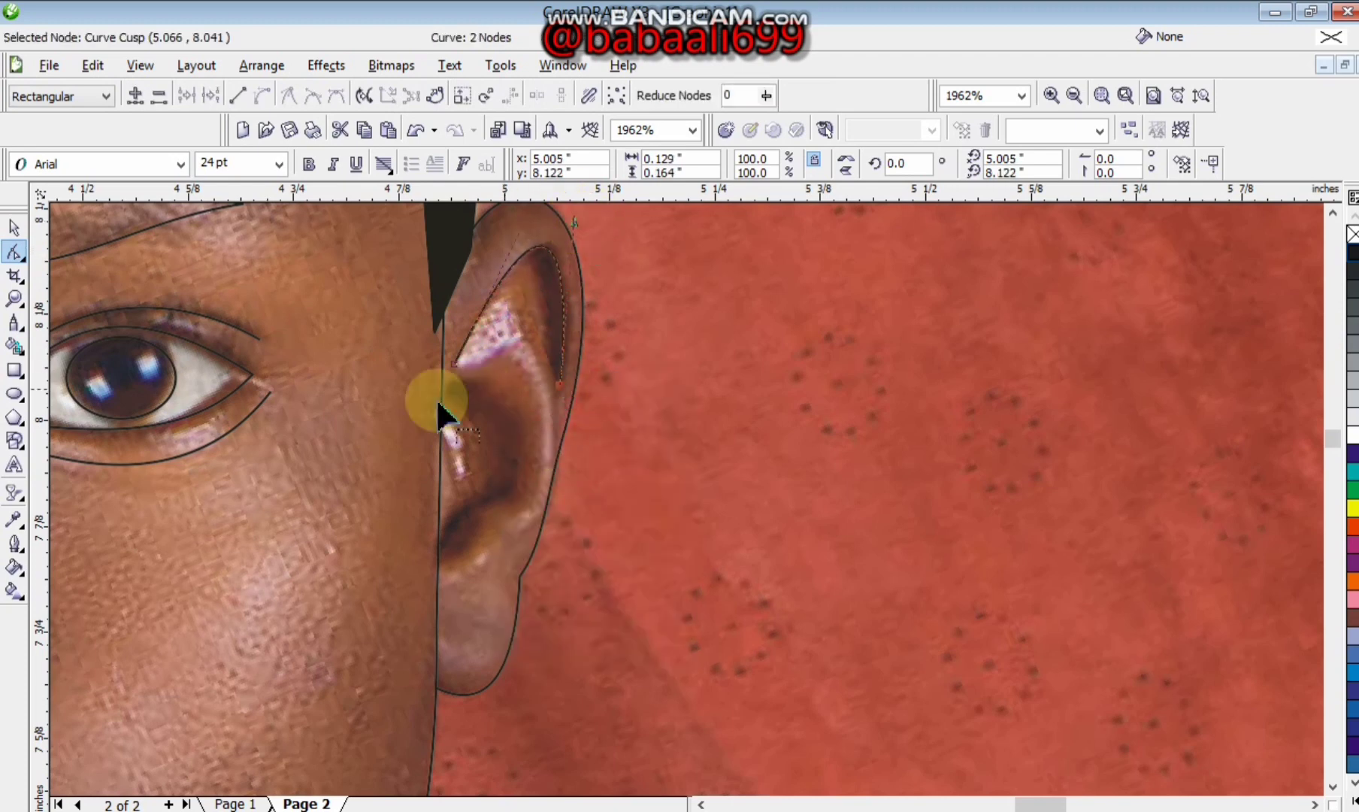
Move the inner-ear arch's end nodes onto the face edge and the outer ear outline, and reshape the arch to follow the rim.
left_click_drag(451, 373, 443, 372)
left_click_drag(560, 385, 567, 428)
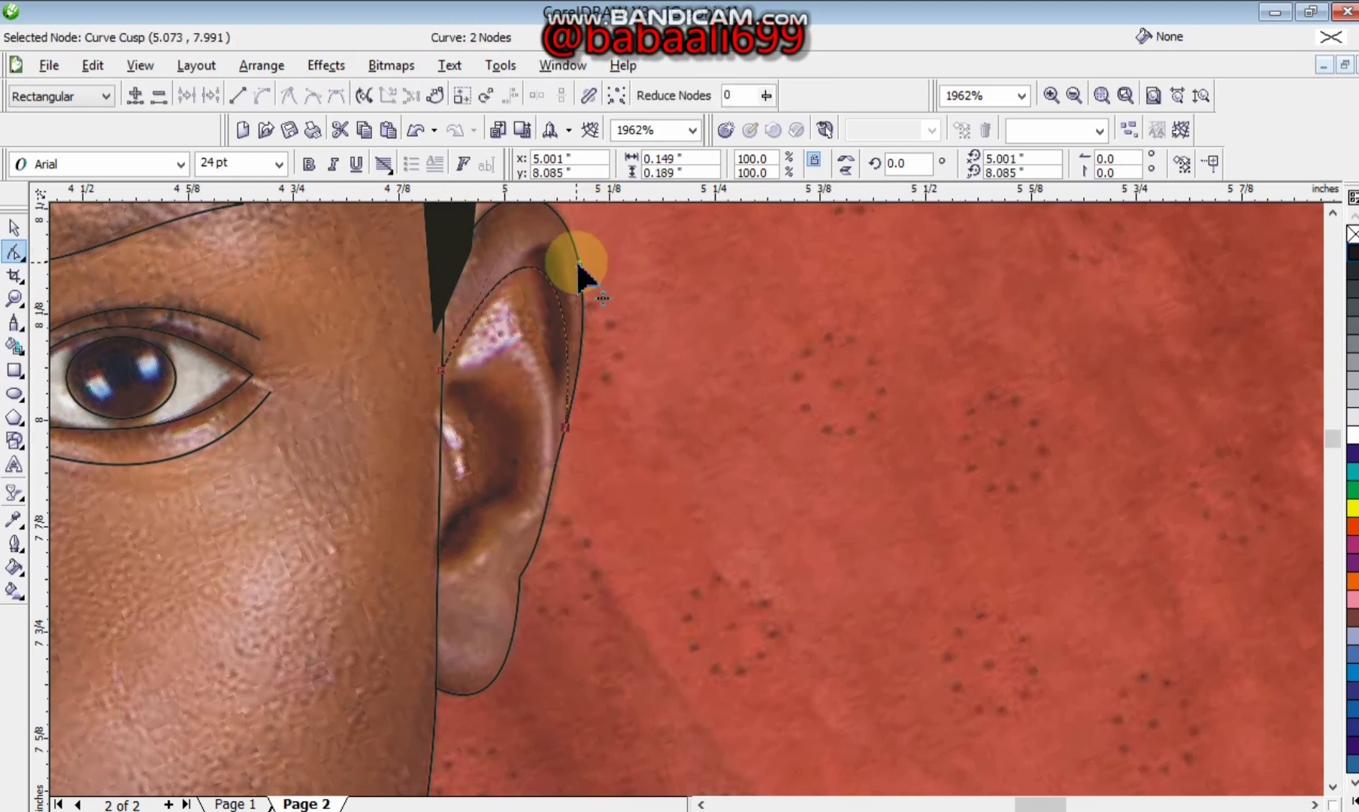
mouse_move(579, 266)
left_mouse_down()
mouse_move(592, 256)
mouse_move(595, 289)
left_mouse_up()
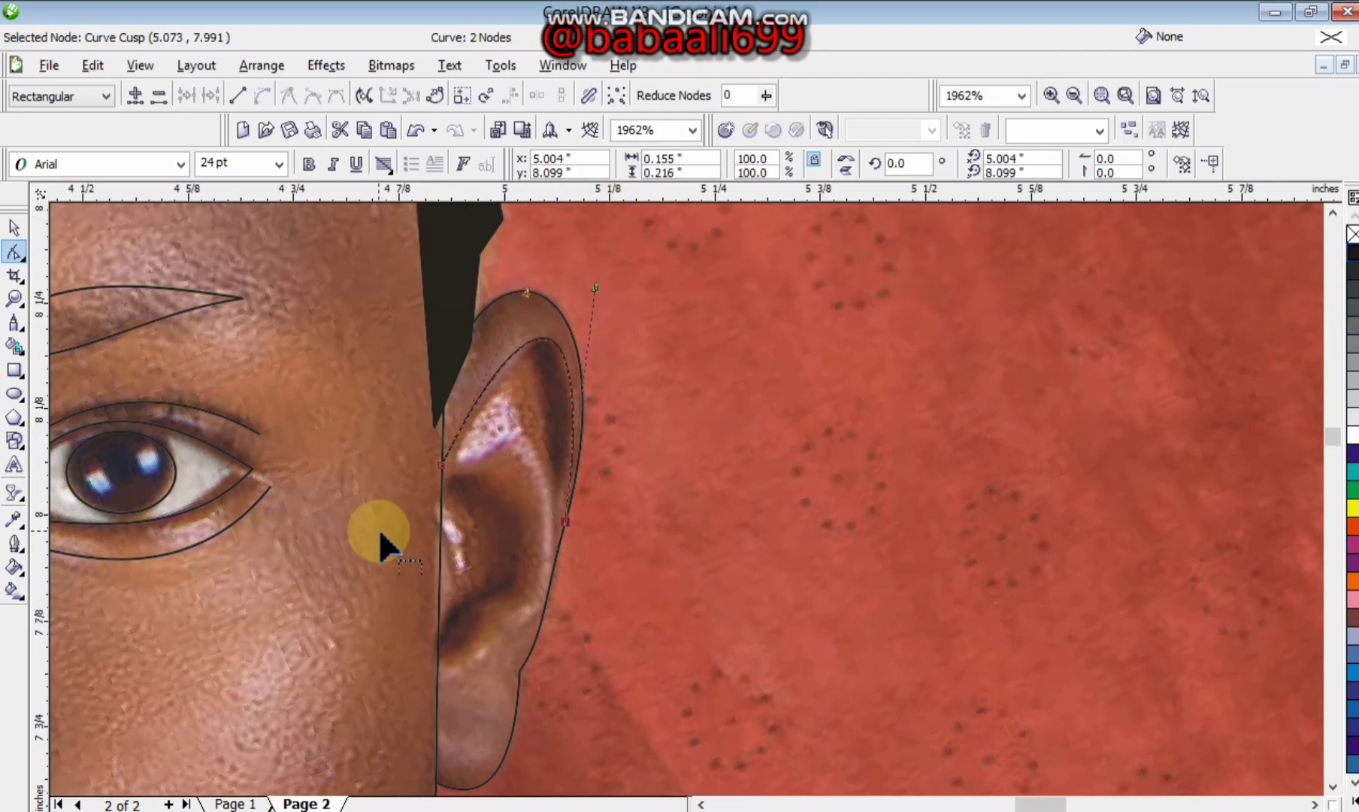
Draw a two-segment line about 0.09 by 0.18 in around the ear hollow, starting and ending on the face edge.
left_click(21, 331)
left_click(15, 324)
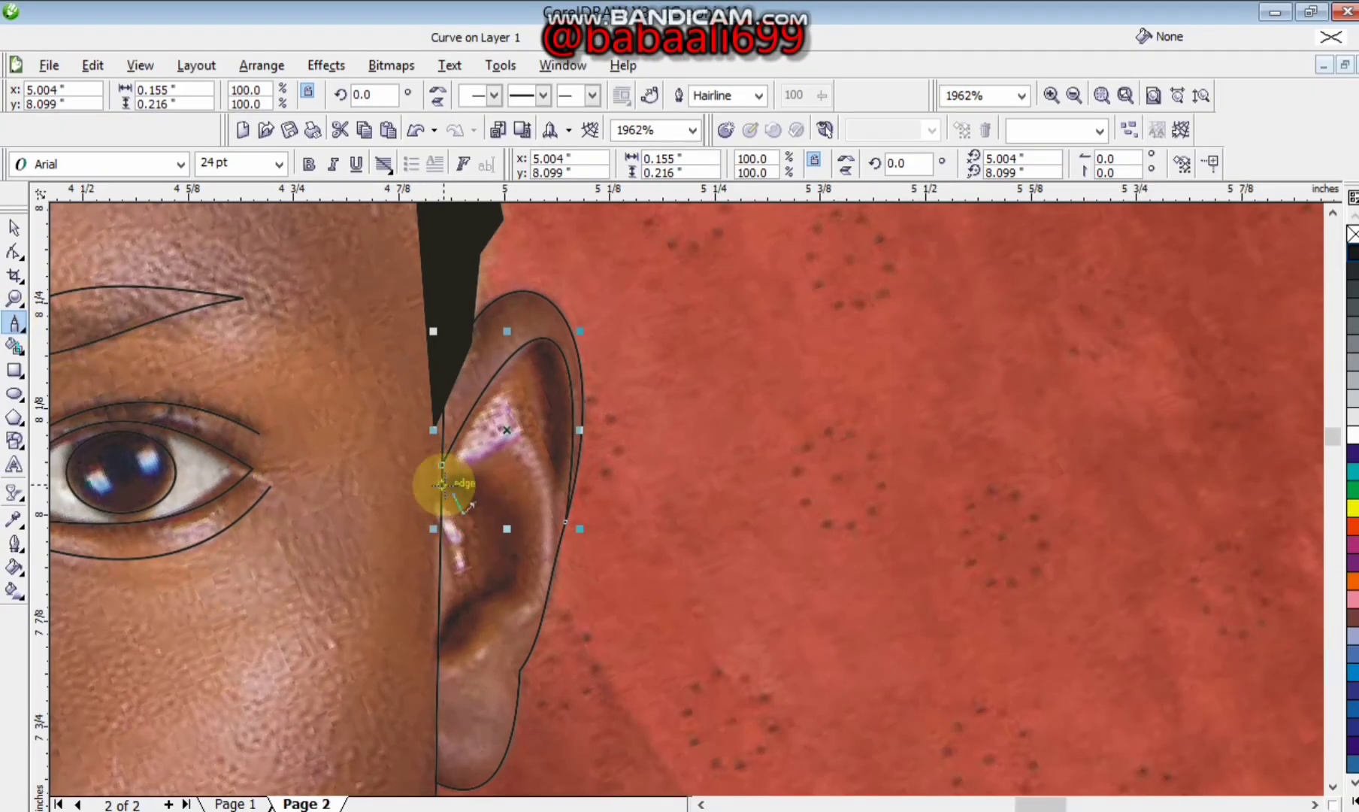
left_click(441, 484)
left_click(517, 583)
double_click(438, 635)
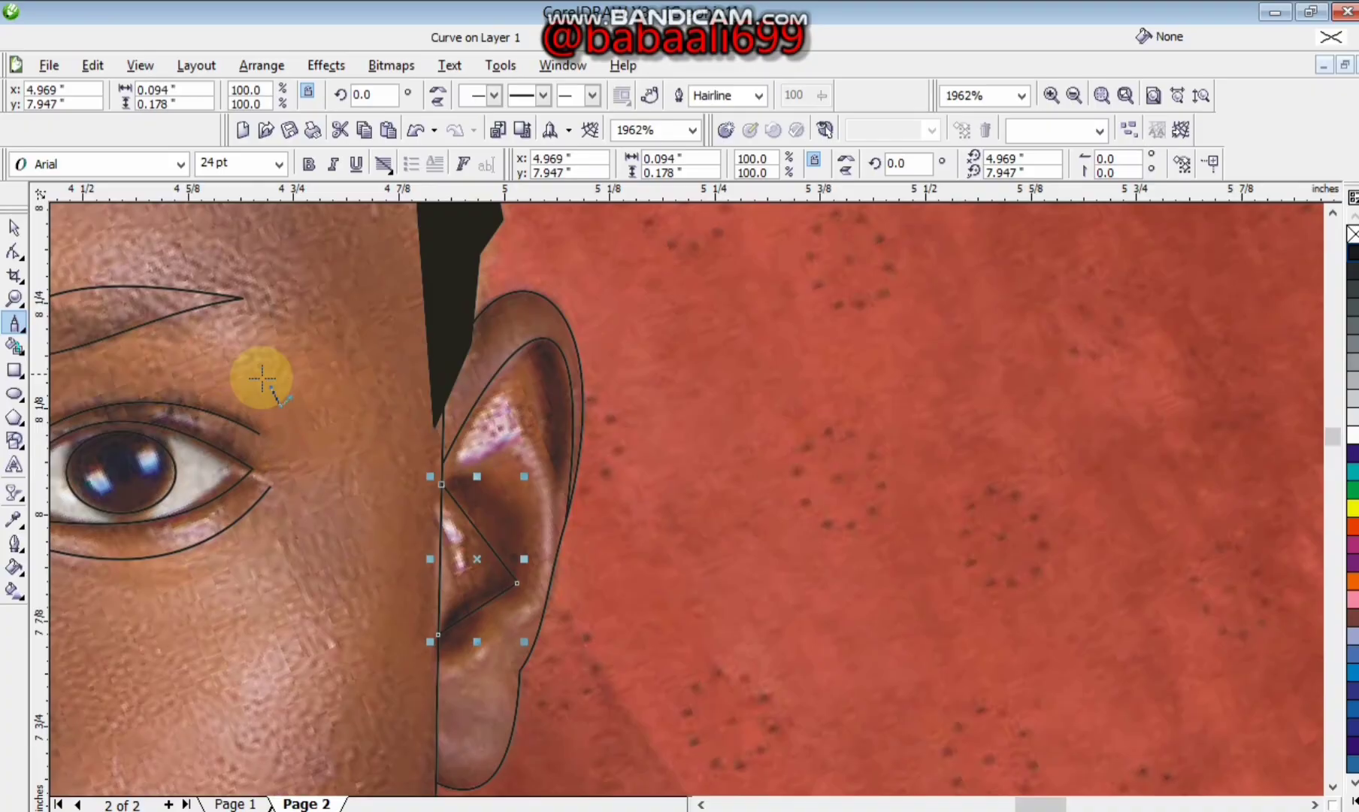
Convert the ear-hollow line's upper segment to a curve and bulge it around the hollow's upper edge.
left_click(12, 264)
left_click(485, 560)
right_click(487, 558)
left_click(546, 324)
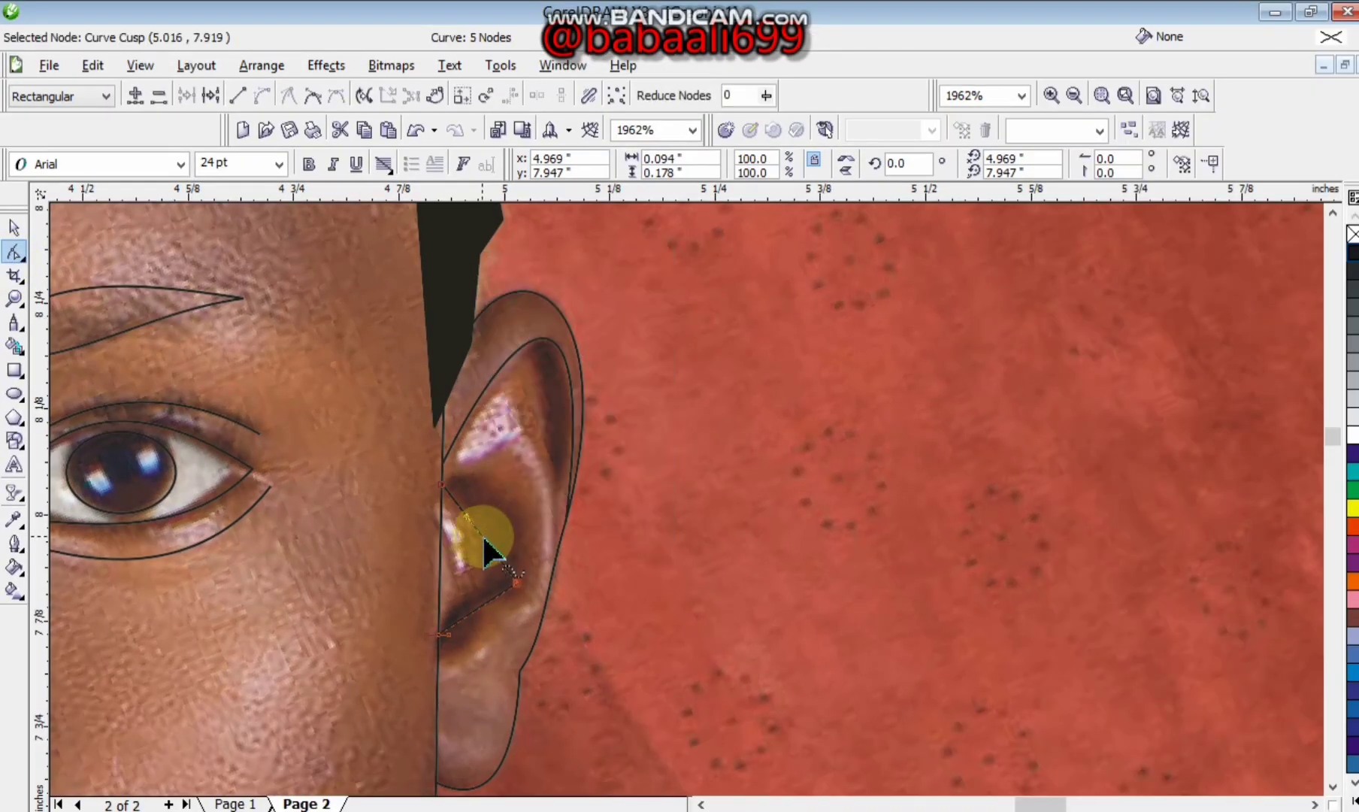
left_click_drag(484, 538, 510, 505)
Convert the ear-hollow line's lower segment to a curve, remove the extra node and bend it down around the hollow's lower edge.
right_click(469, 622)
double_click(464, 617)
right_click(464, 618)
left_click(524, 398)
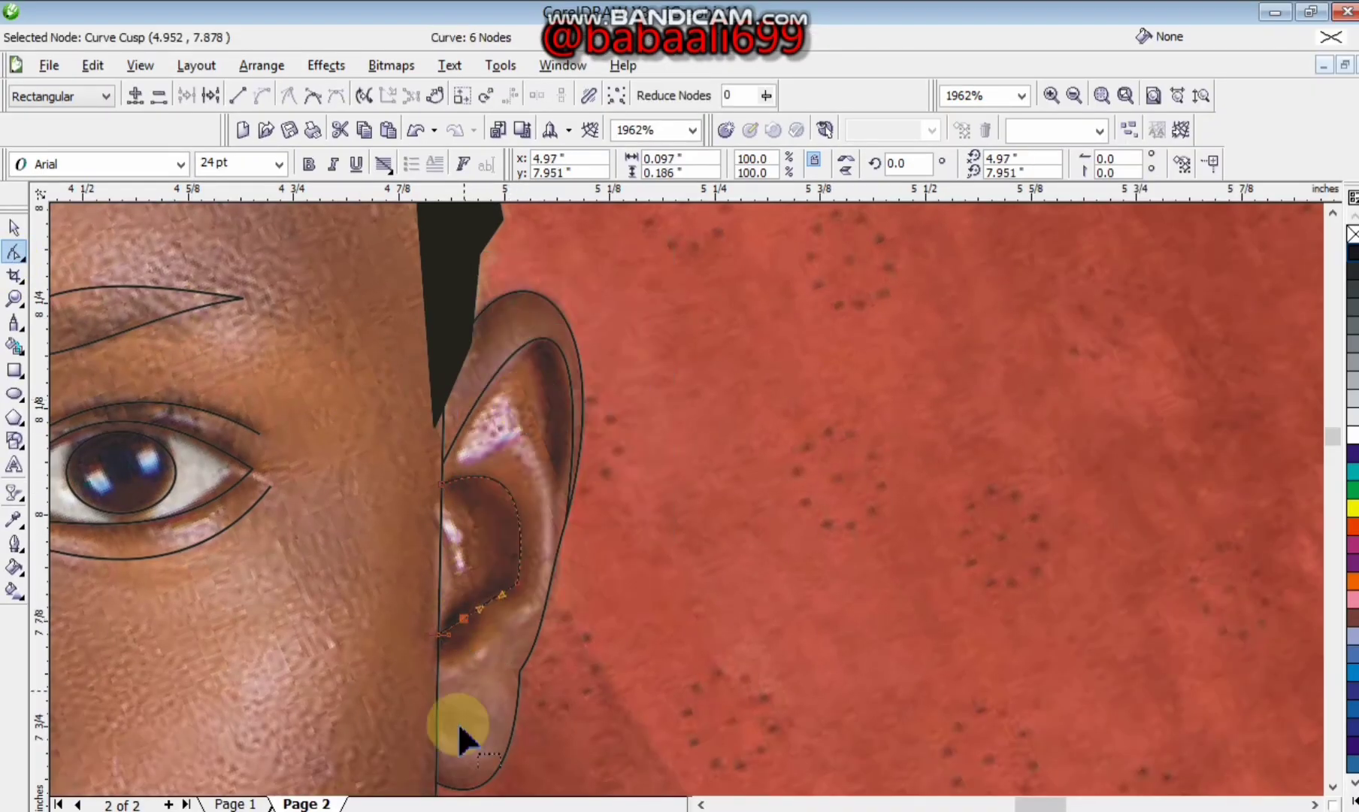
double_click(466, 625)
double_click(467, 643)
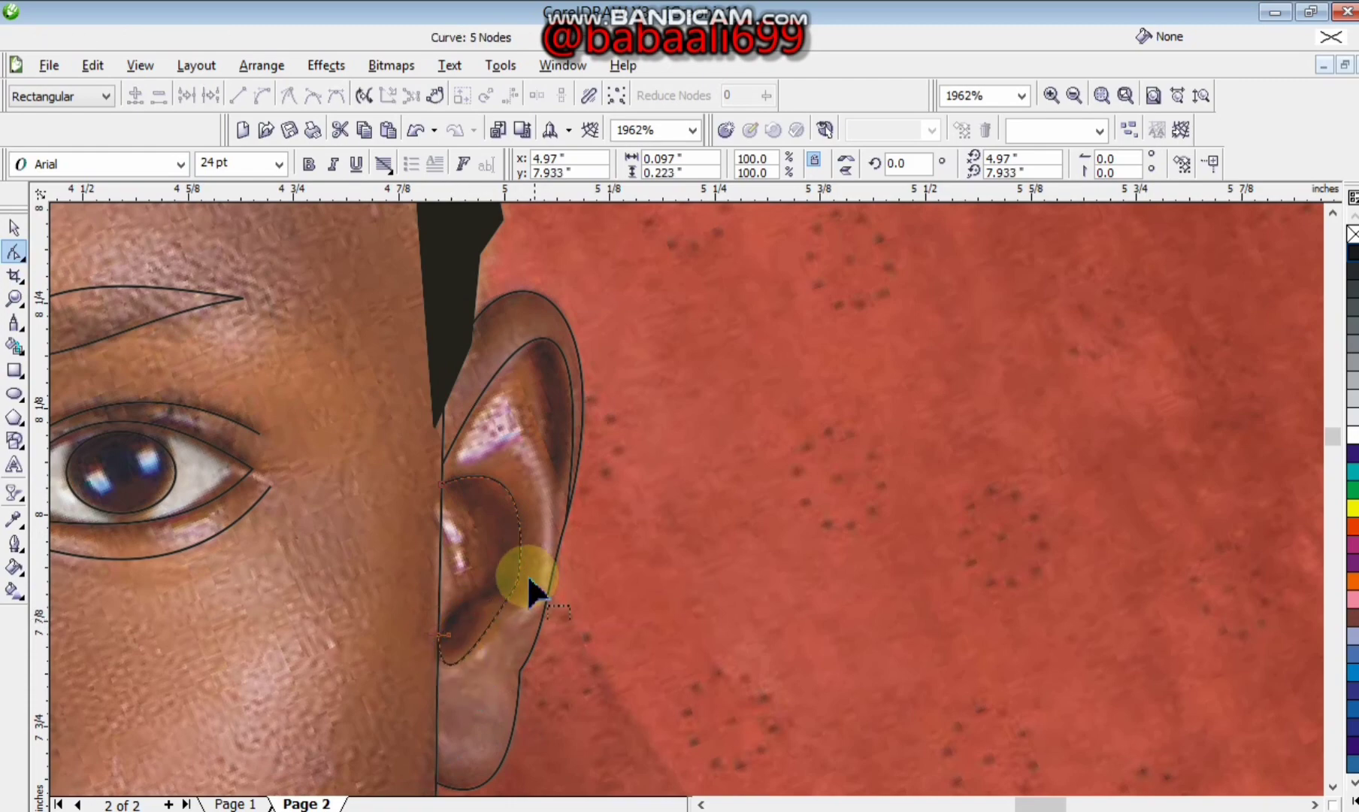
Draw a straight line about 0.46 in tall on the photo's left, separating the ear from the face between sideburn and earlobe.
key("z")
right_click(498, 599)
right_click(498, 600)
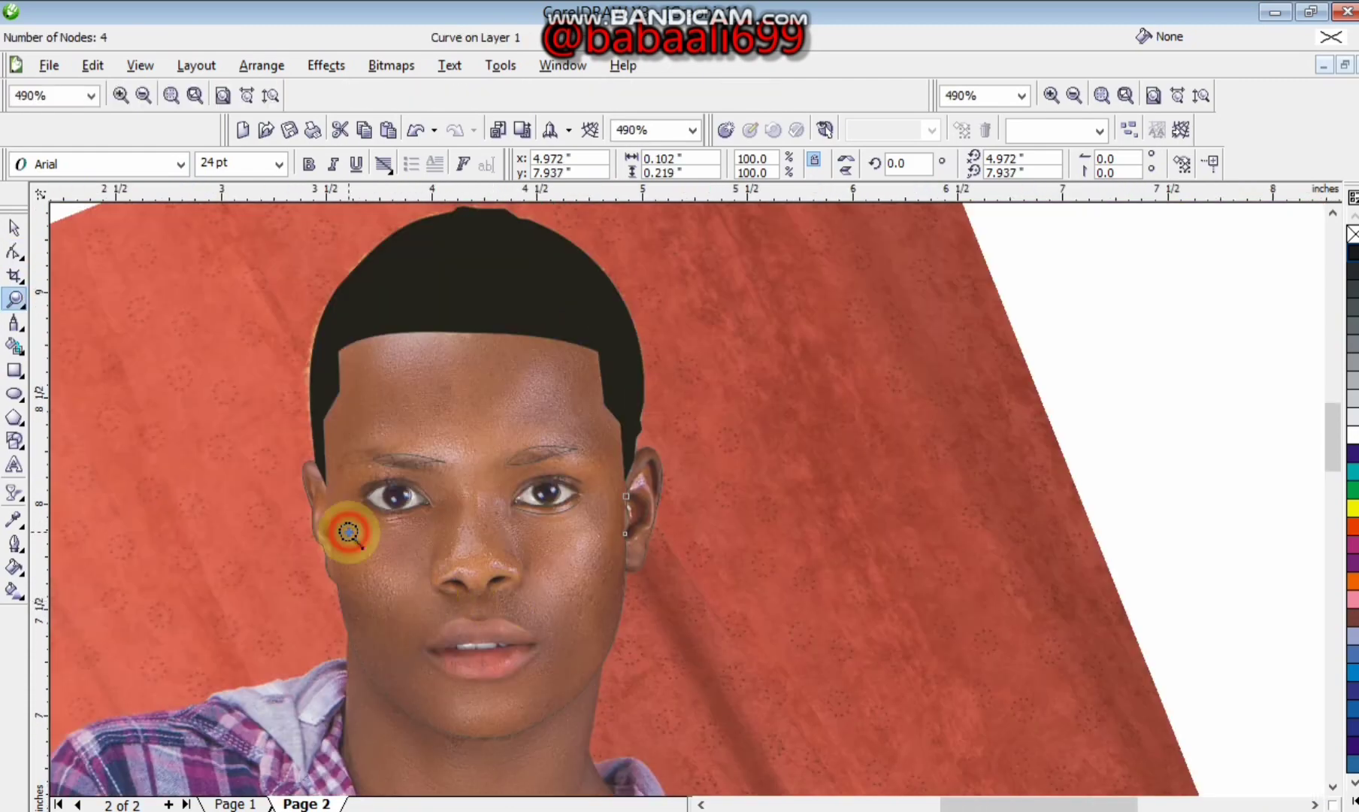
left_click(346, 531)
left_click(631, 458)
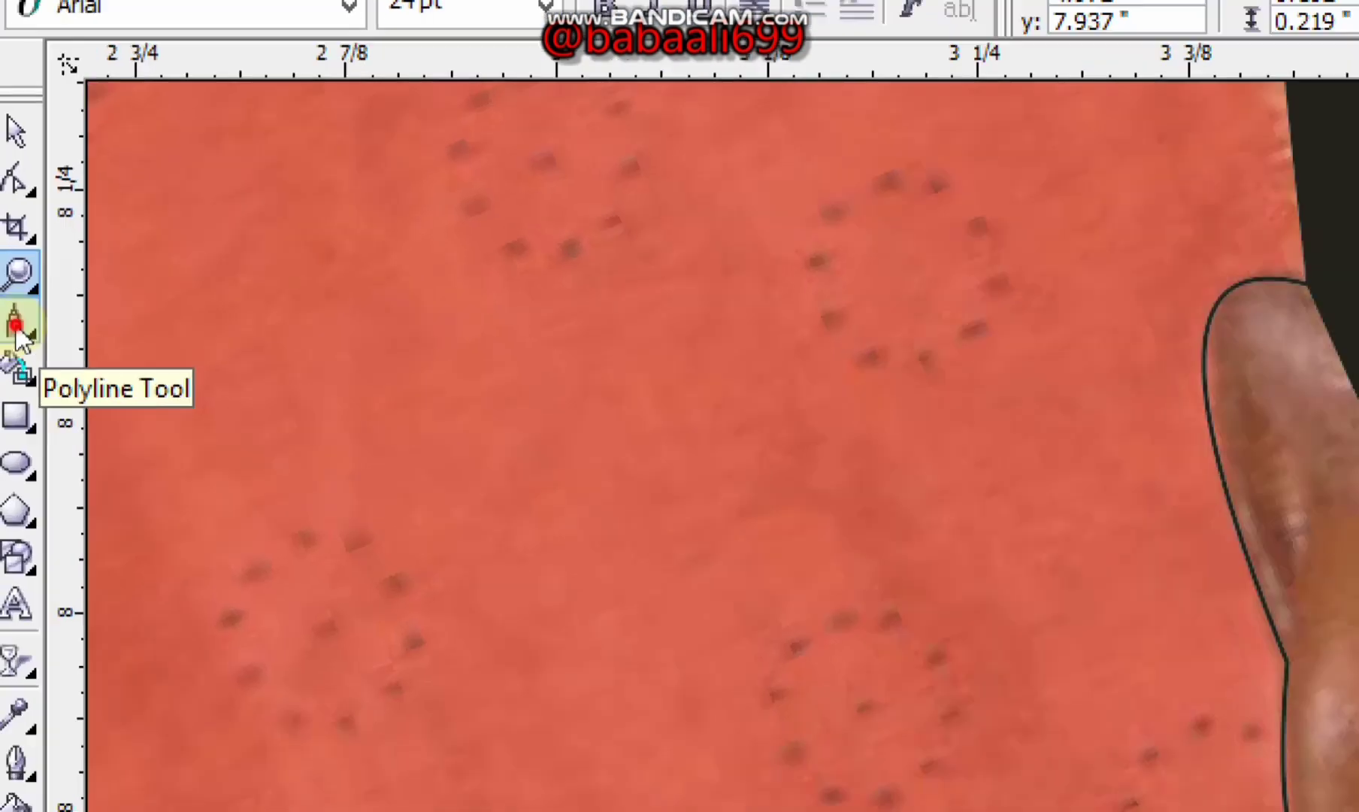
left_click(16, 325)
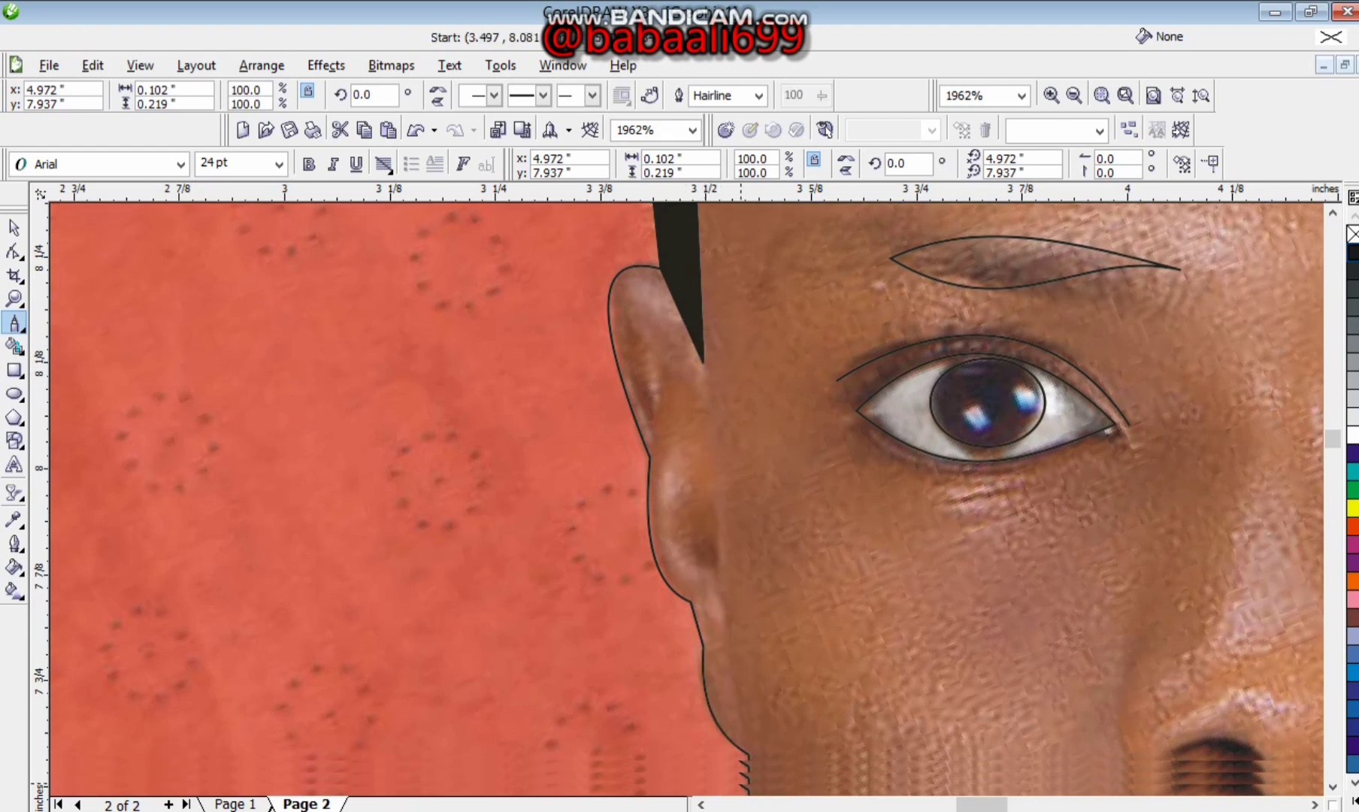
double_click(748, 683)
Draw a two-segment line about 0.1 by 0.13 in inside the upper ear on the photo's left, starting at the face edge.
left_click(705, 311)
left_click(627, 256)
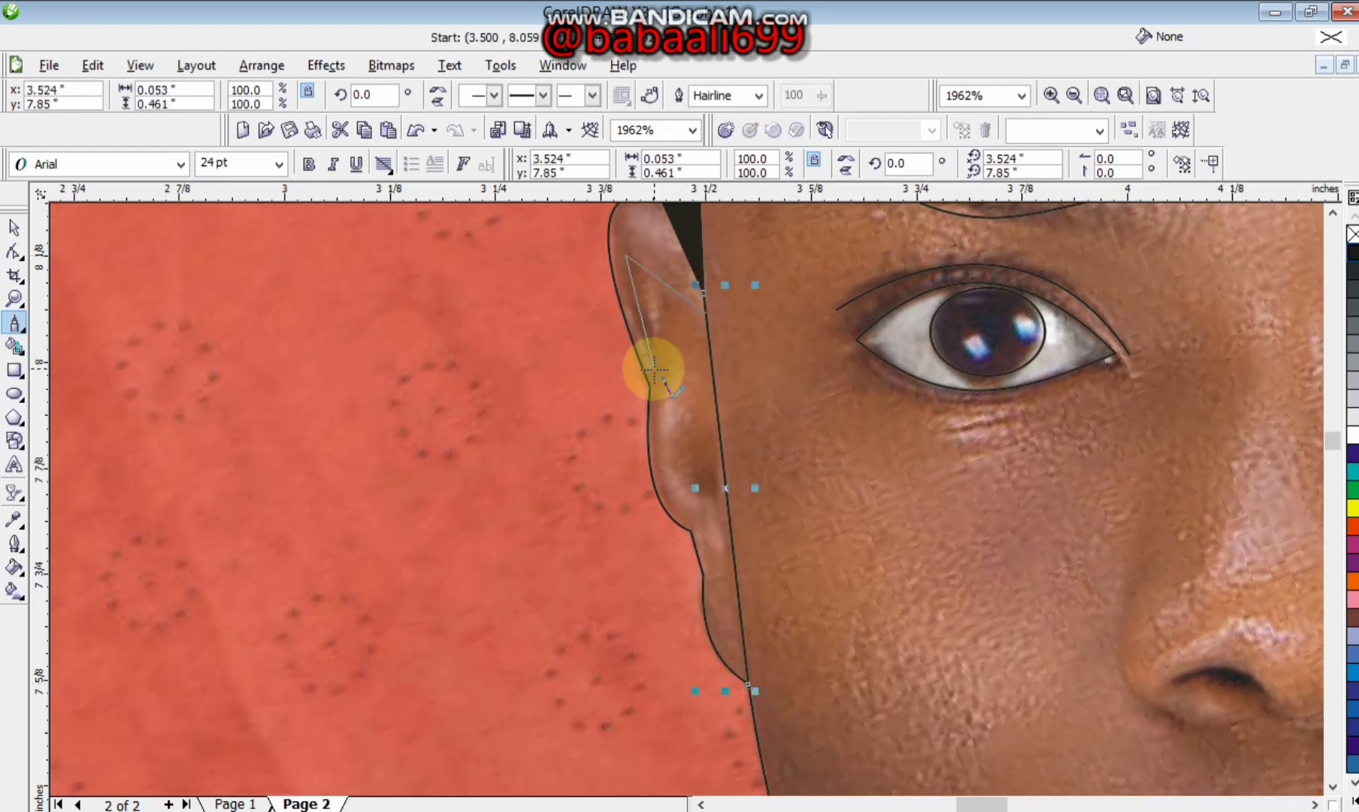
double_click(651, 368)
Remove the middle node of that inner-ear line and bend the remaining segment into an arch along the ear's rim.
left_click(15, 253)
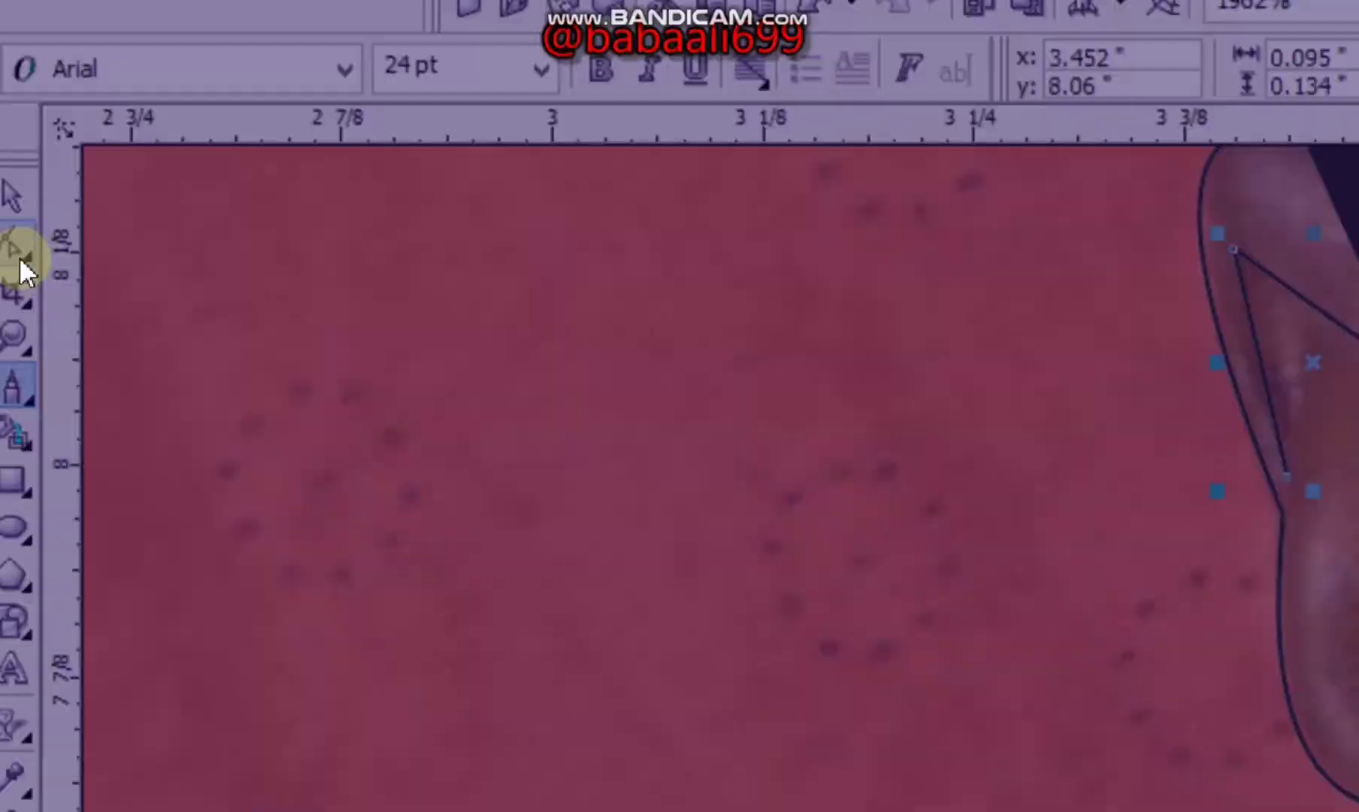
double_click(628, 257)
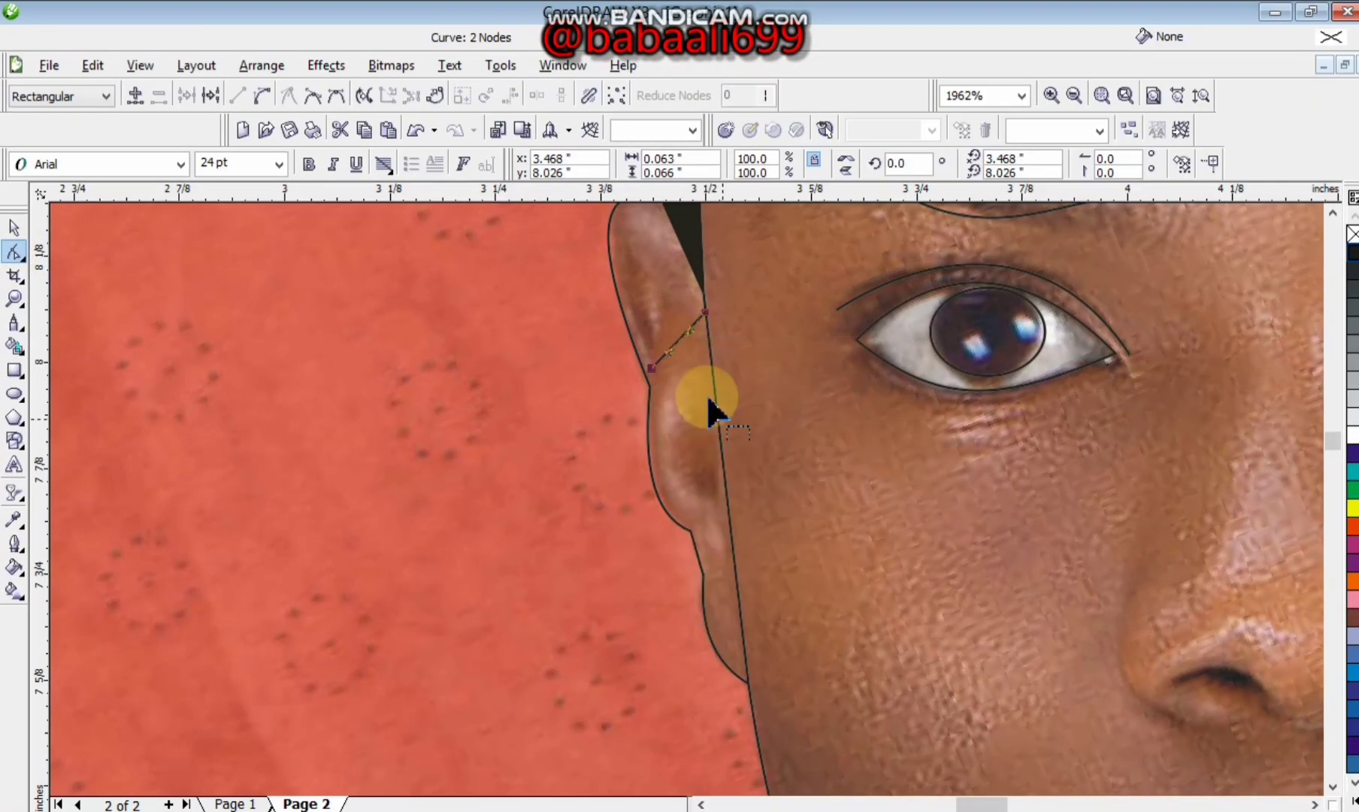
left_click_drag(678, 339, 625, 264)
Convert the straight line between the ear and face on the photo's left to a curve and bend it slightly toward the ear.
left_click(728, 511)
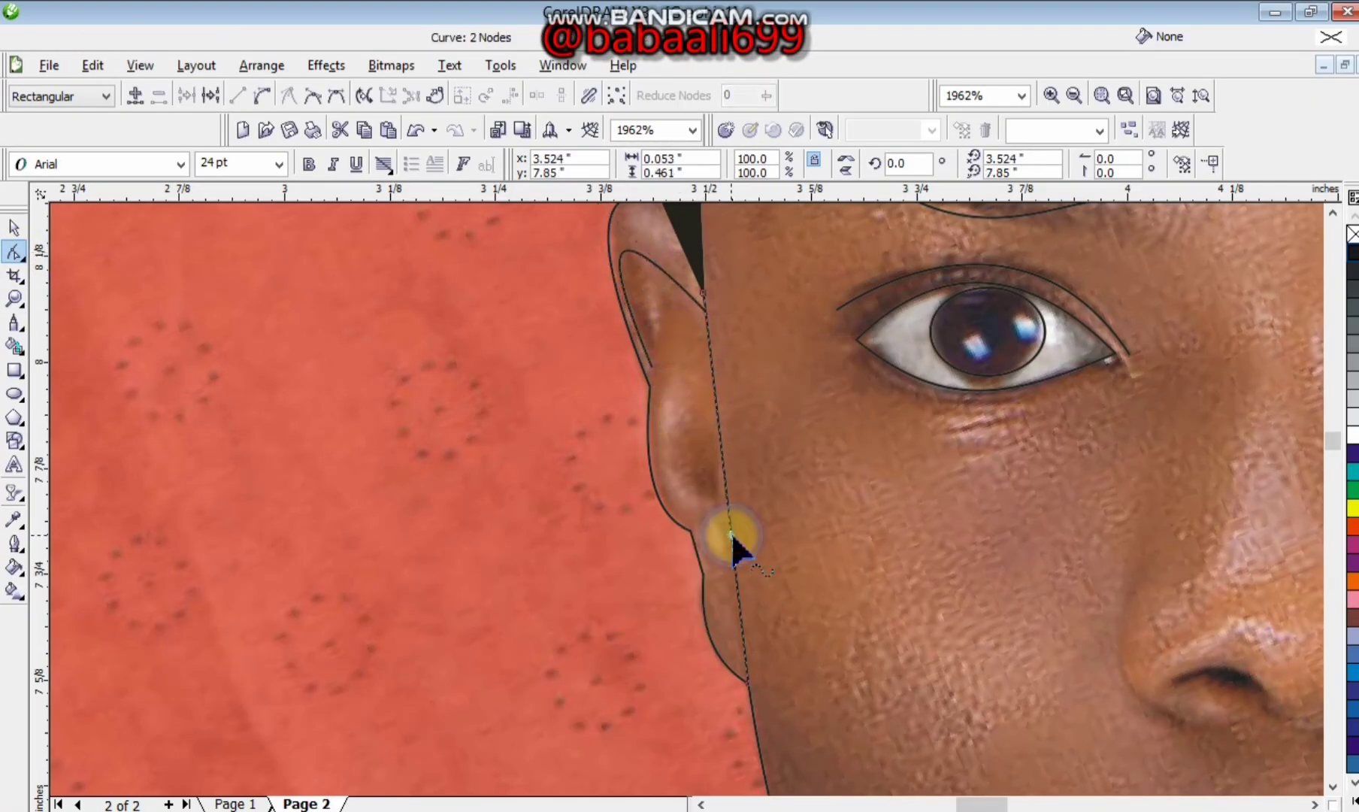
right_click(727, 511)
left_click(747, 316)
left_click_drag(727, 511, 722, 508)
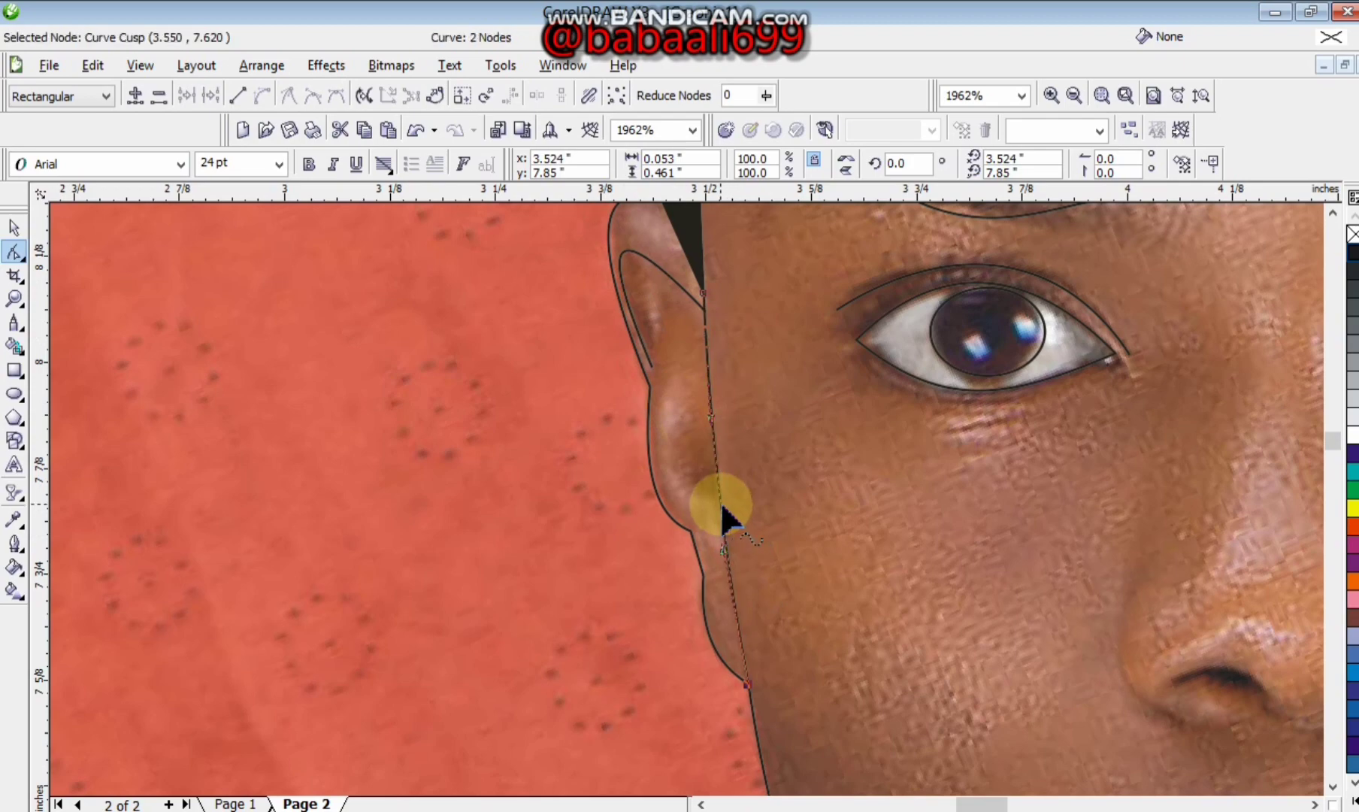
Draw a closed triangular outline about 0.1 in wide around the nostril on the photo's left.
key("z")
right_click(690, 418)
right_click(772, 486)
left_click(829, 564)
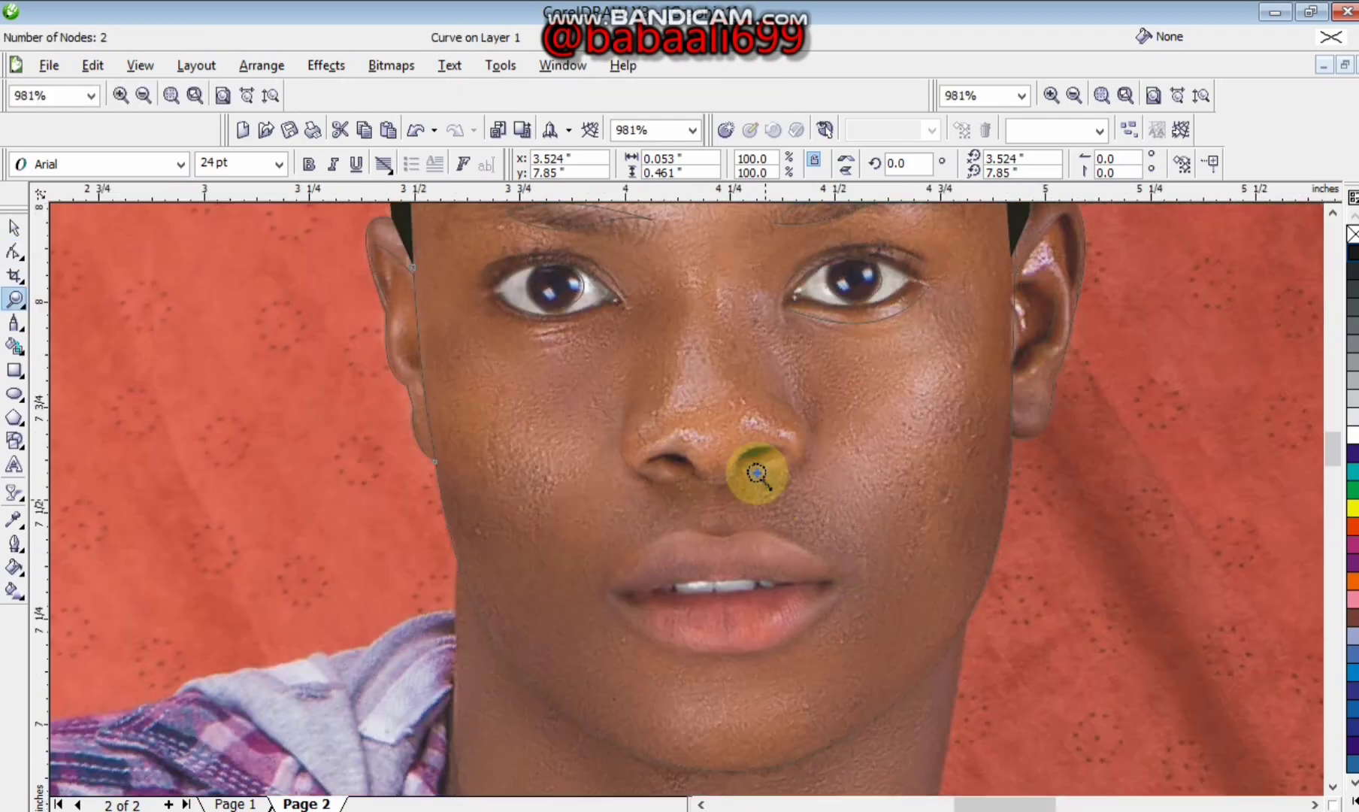
left_click(757, 474)
left_click(14, 323)
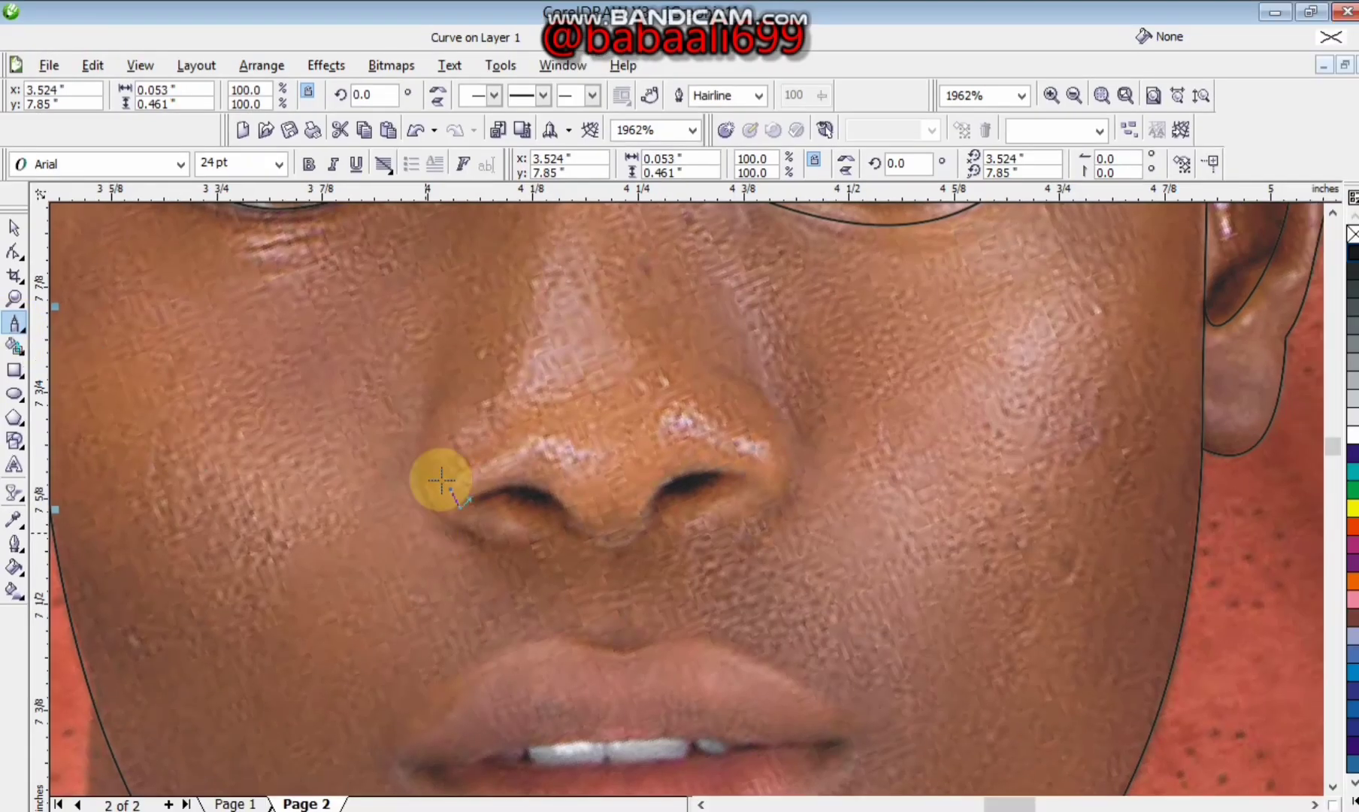
left_click(472, 499)
left_click(532, 521)
left_click(560, 500)
left_click(471, 501)
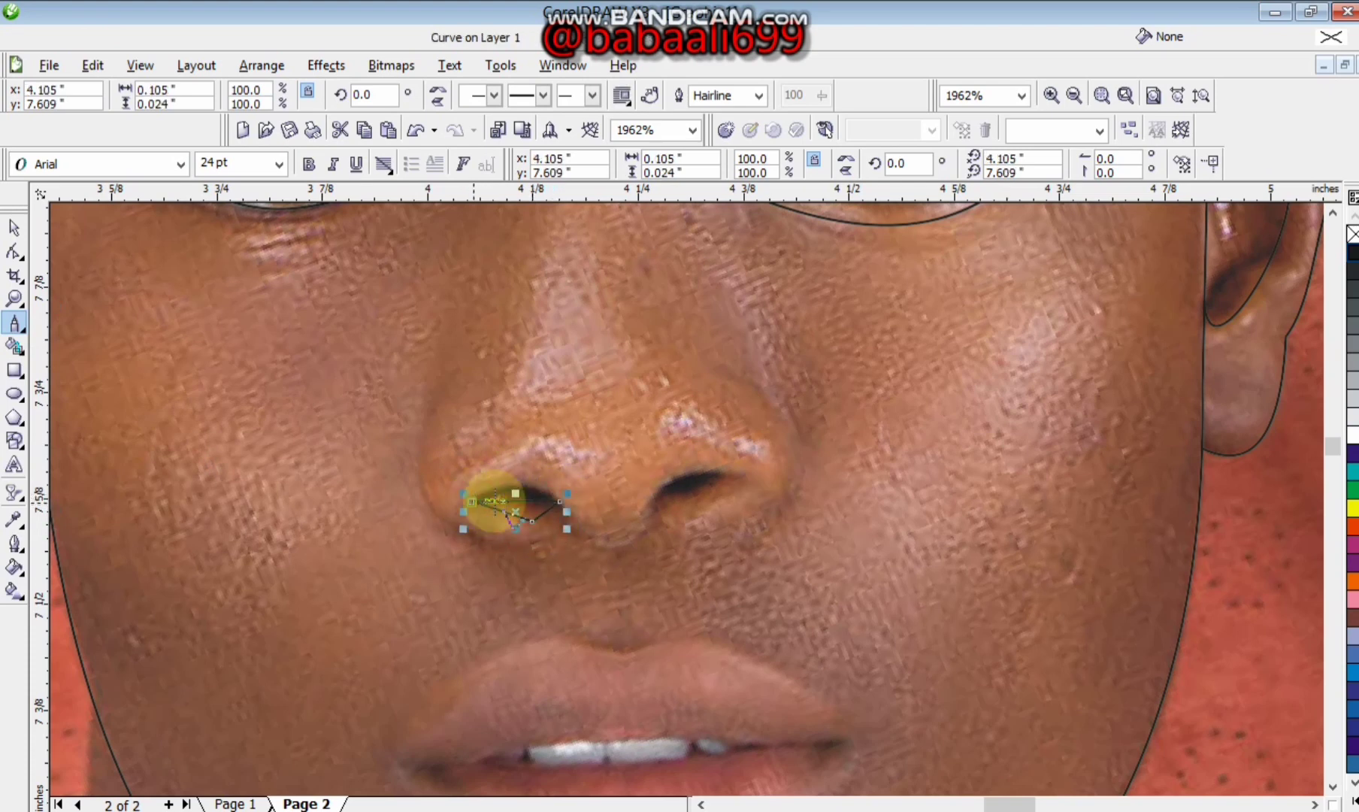
Draw a closed triangular outline about 0.1 by 0.06 in around the nostril on the photo's right.
left_click(651, 512)
left_click(735, 468)
left_click(699, 515)
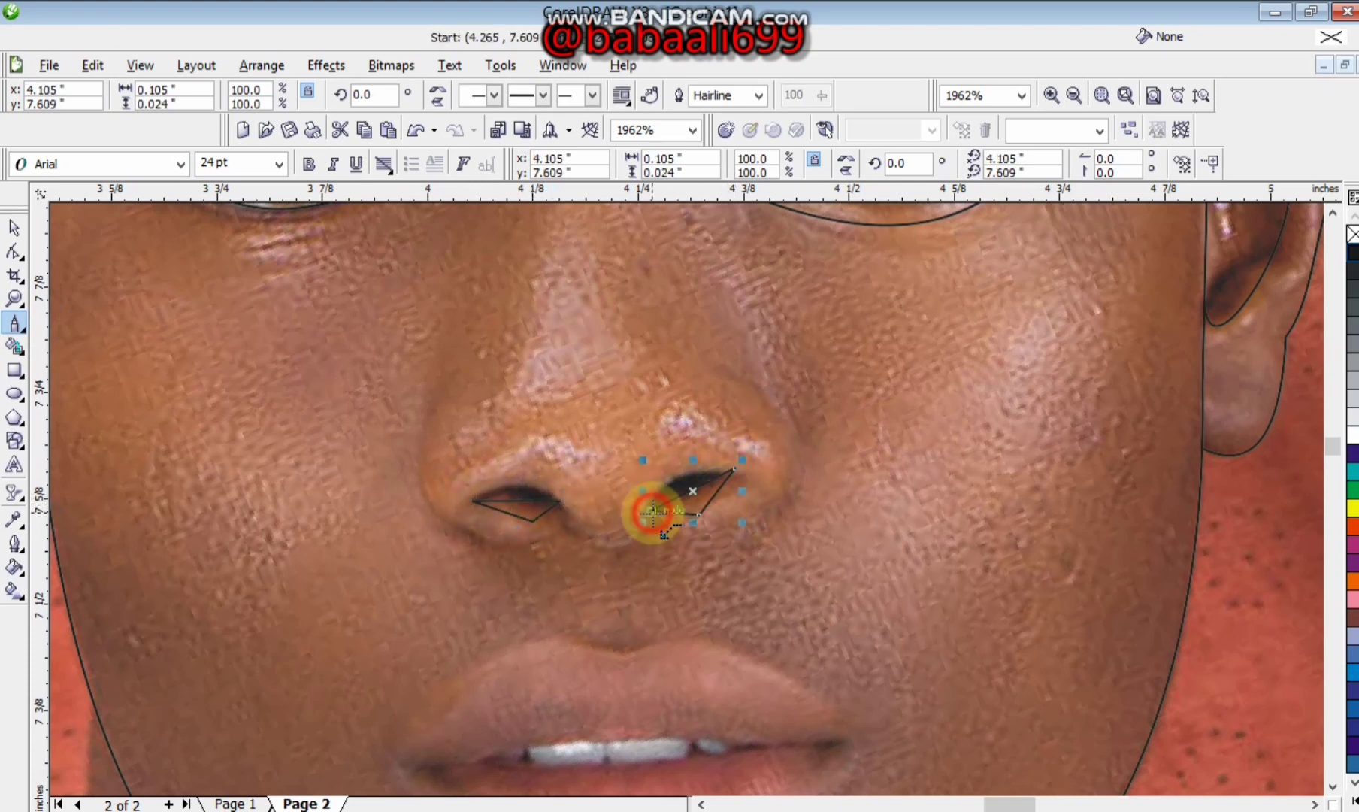
left_click(651, 512)
Draw a closed triangle about 0.53 by 0.14 in over the upper lip, joining both mouth corners and the lip's central dip.
left_click(397, 770)
left_click(627, 656)
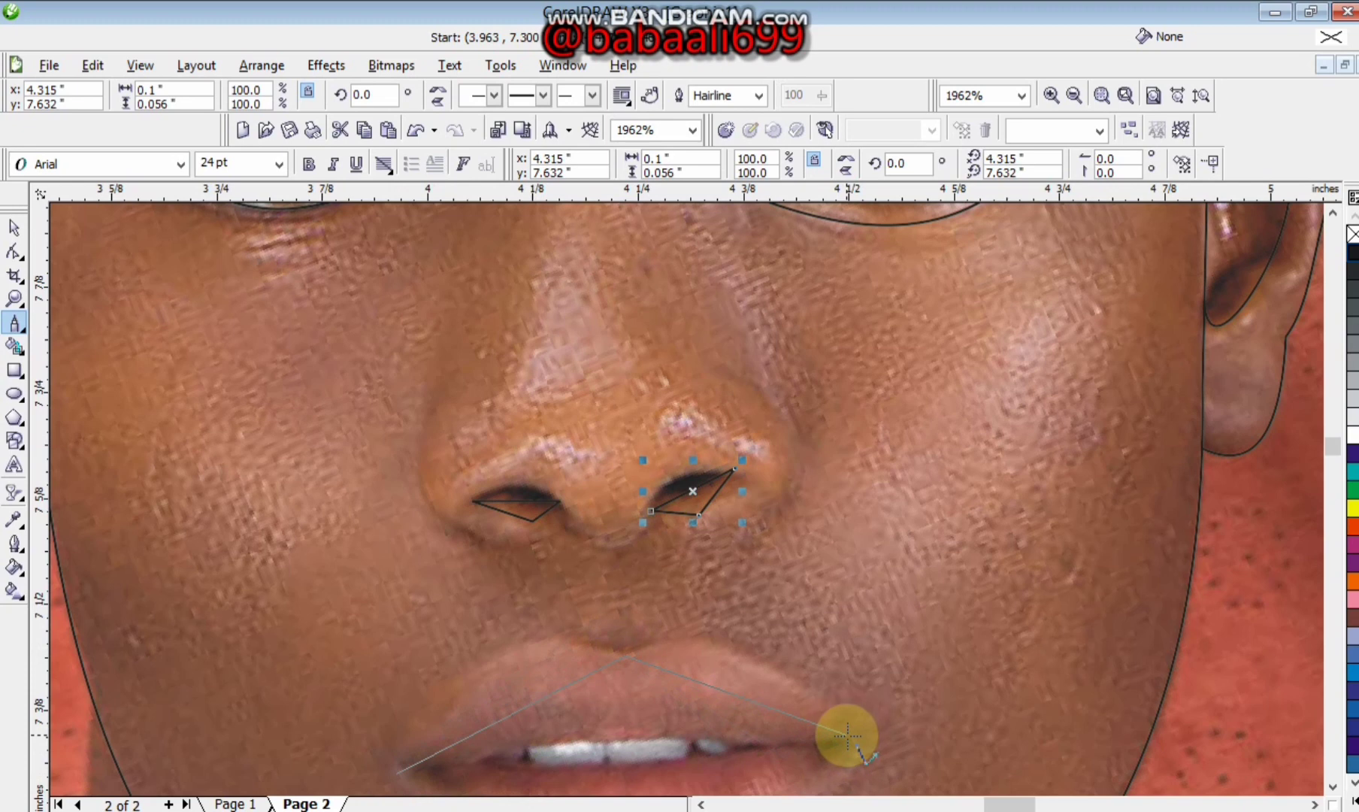
left_click(847, 734)
left_click(396, 701)
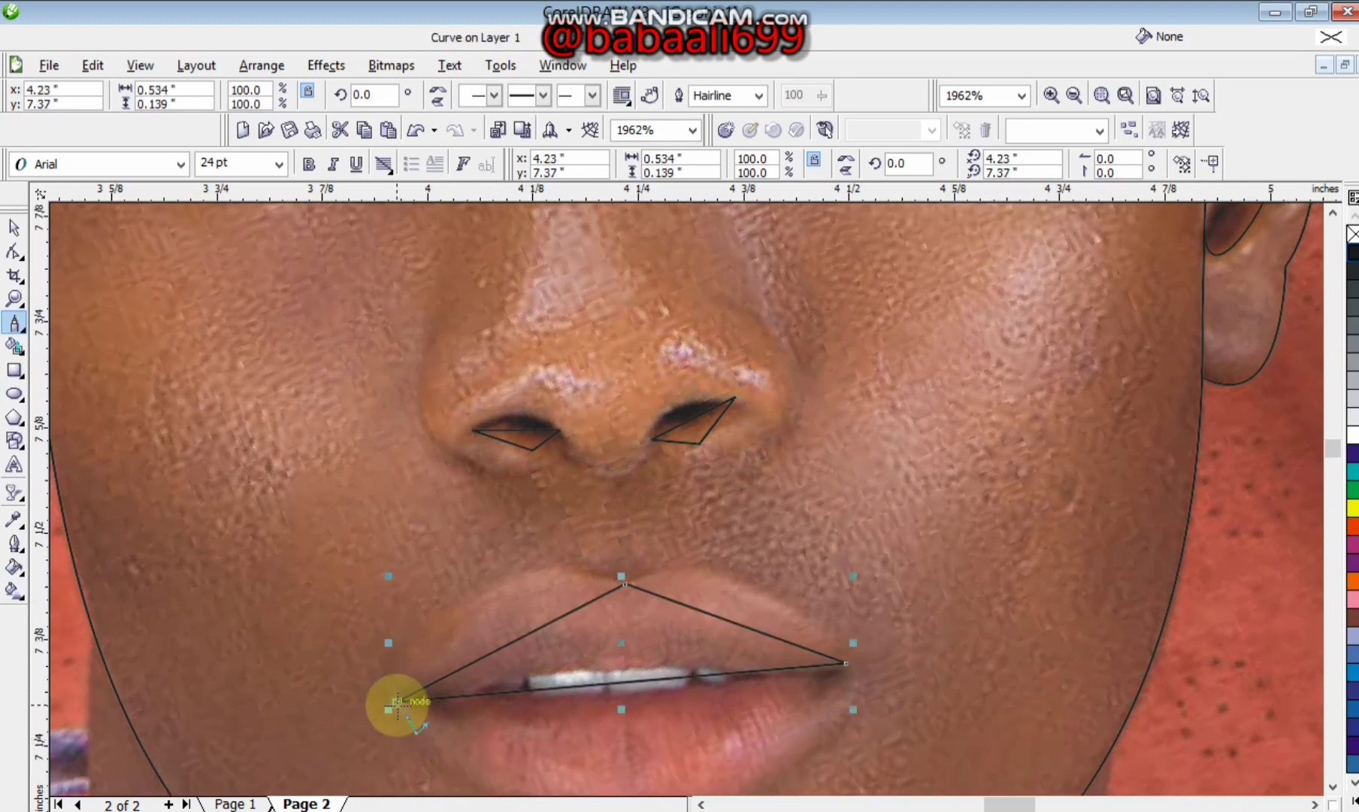
Draw a two-segment line about 0.53 by 0.18 in around the lower lip, from one mouth corner to the other.
left_click(397, 701)
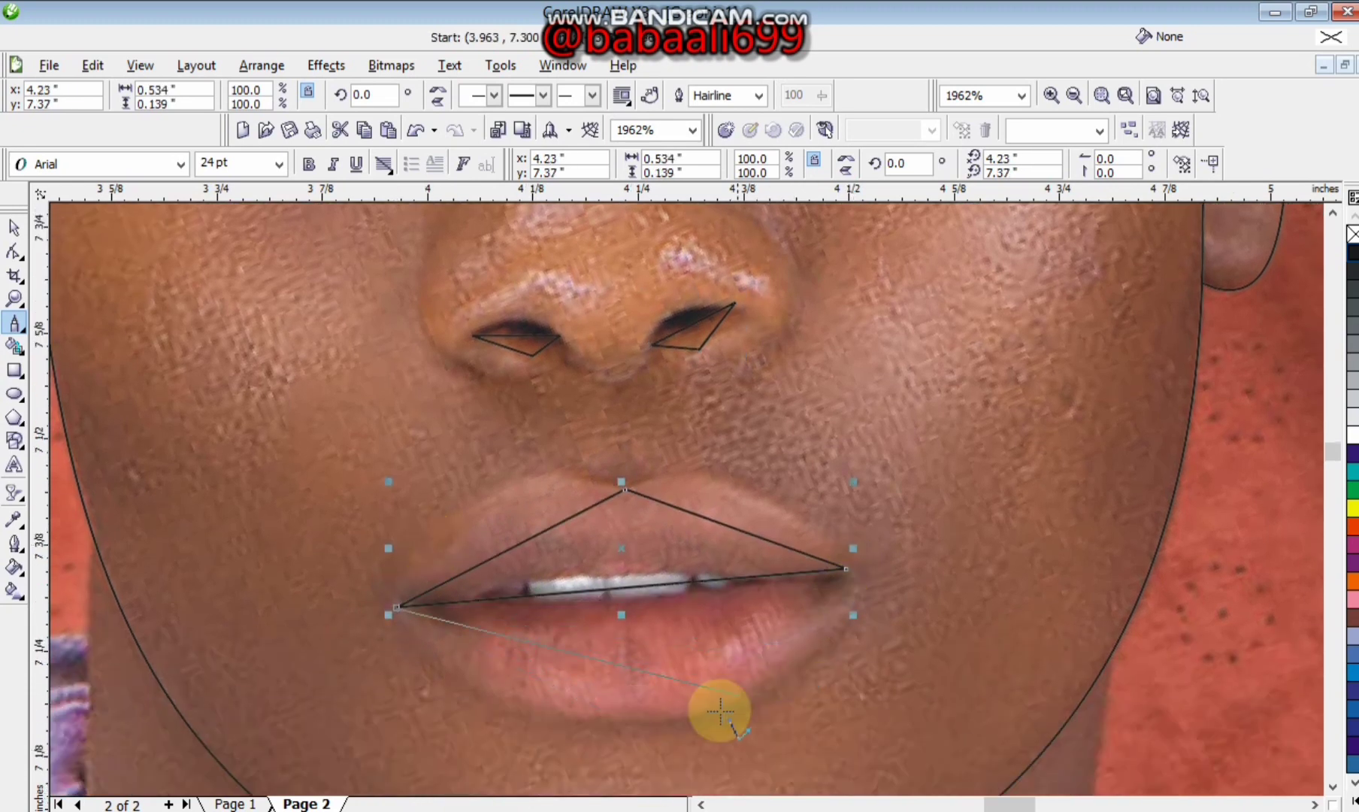
left_click(628, 719)
double_click(847, 568)
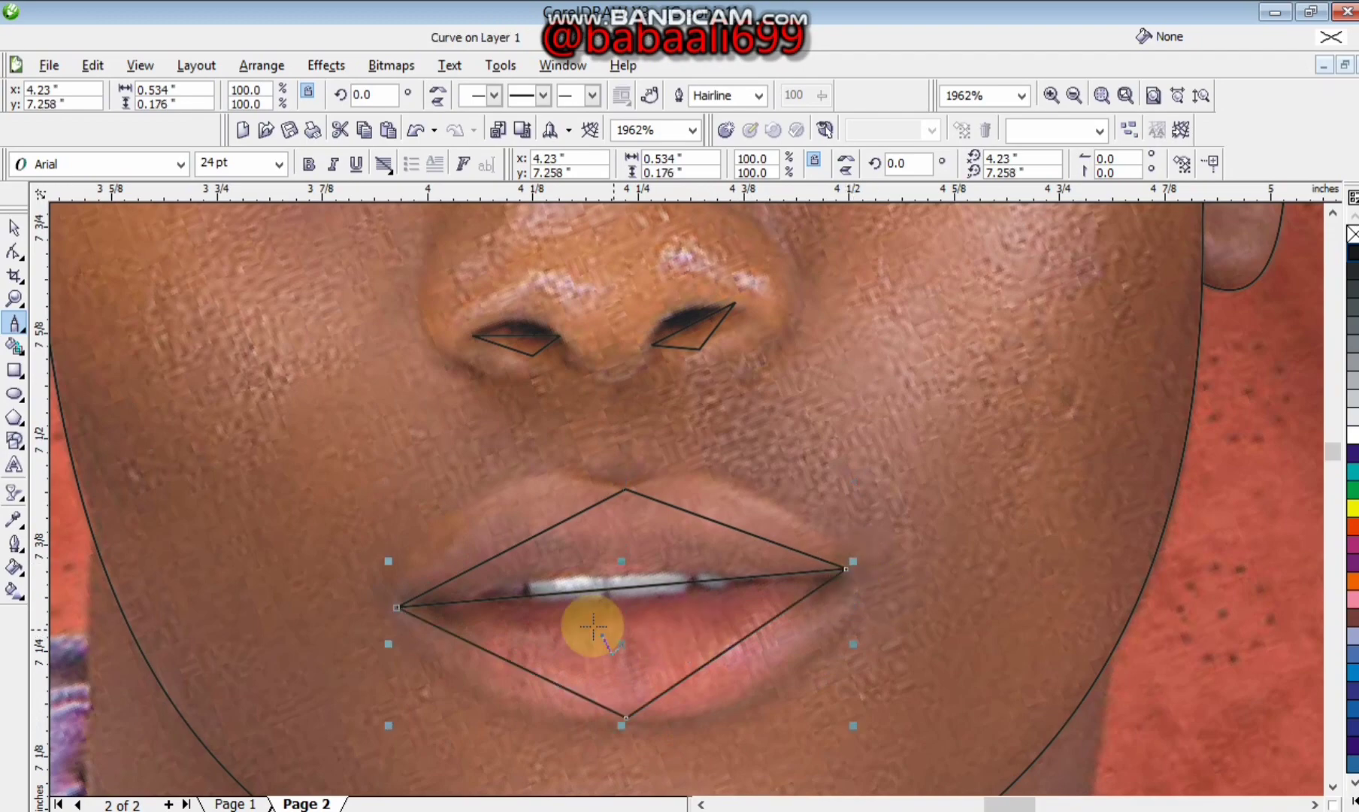
Try to convert the upper lip triangle's lower edge to a curve, and undo the attempt.
left_click(13, 252)
left_click_drag(626, 490, 616, 489)
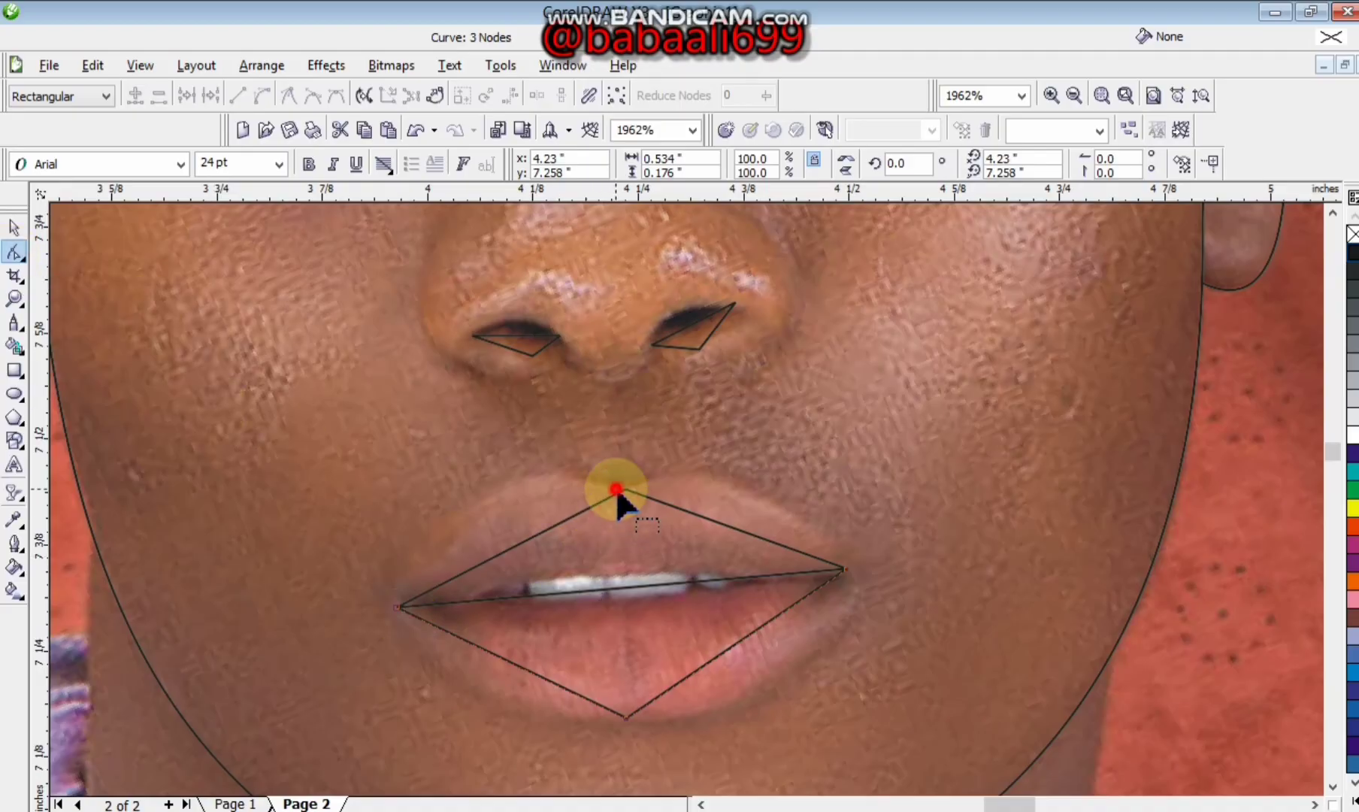
right_click(626, 584)
key("c")
key("ctrl+z")
key("ctrl+z")
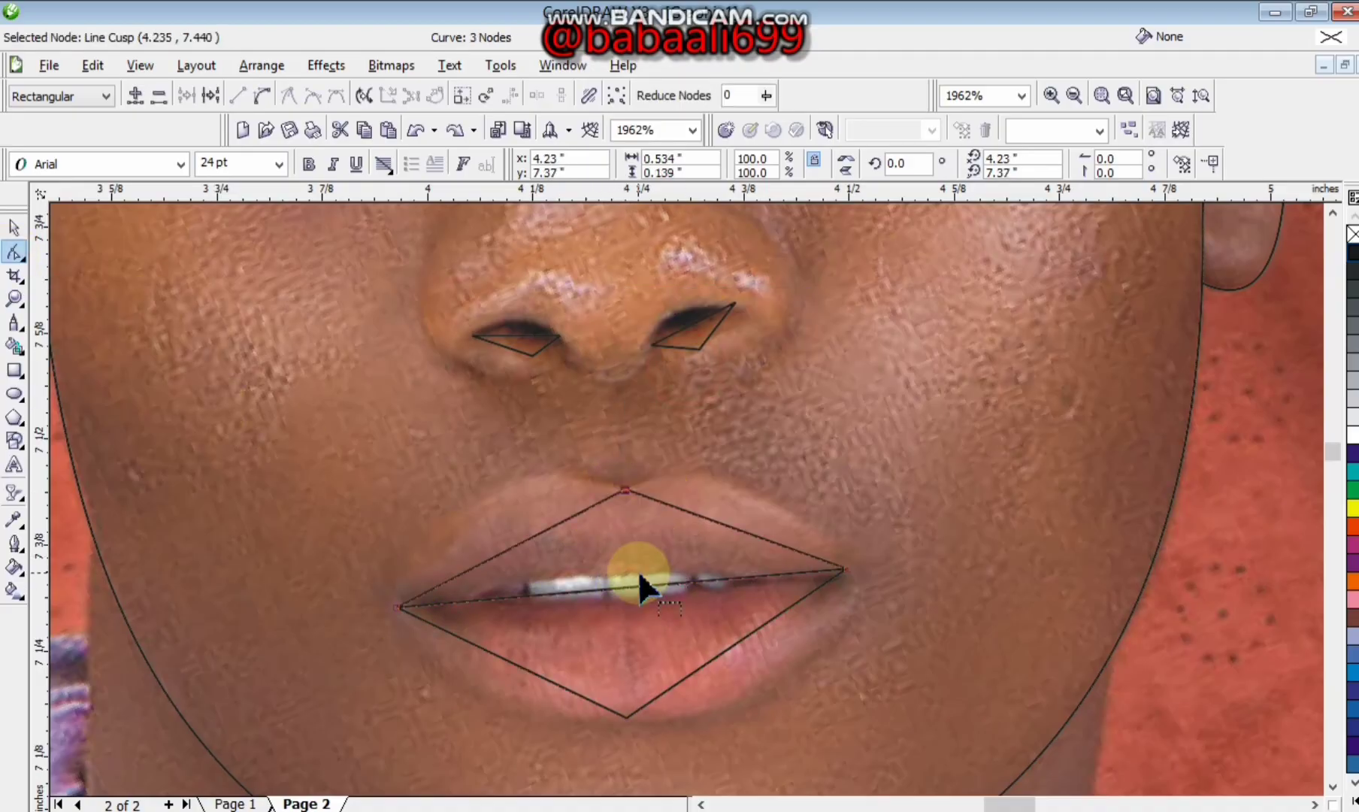
Convert the upper lip outline's two top edges to curves and bend them upward along the lip's contour, keeping the central dip.
right_click(530, 538)
left_click(590, 314)
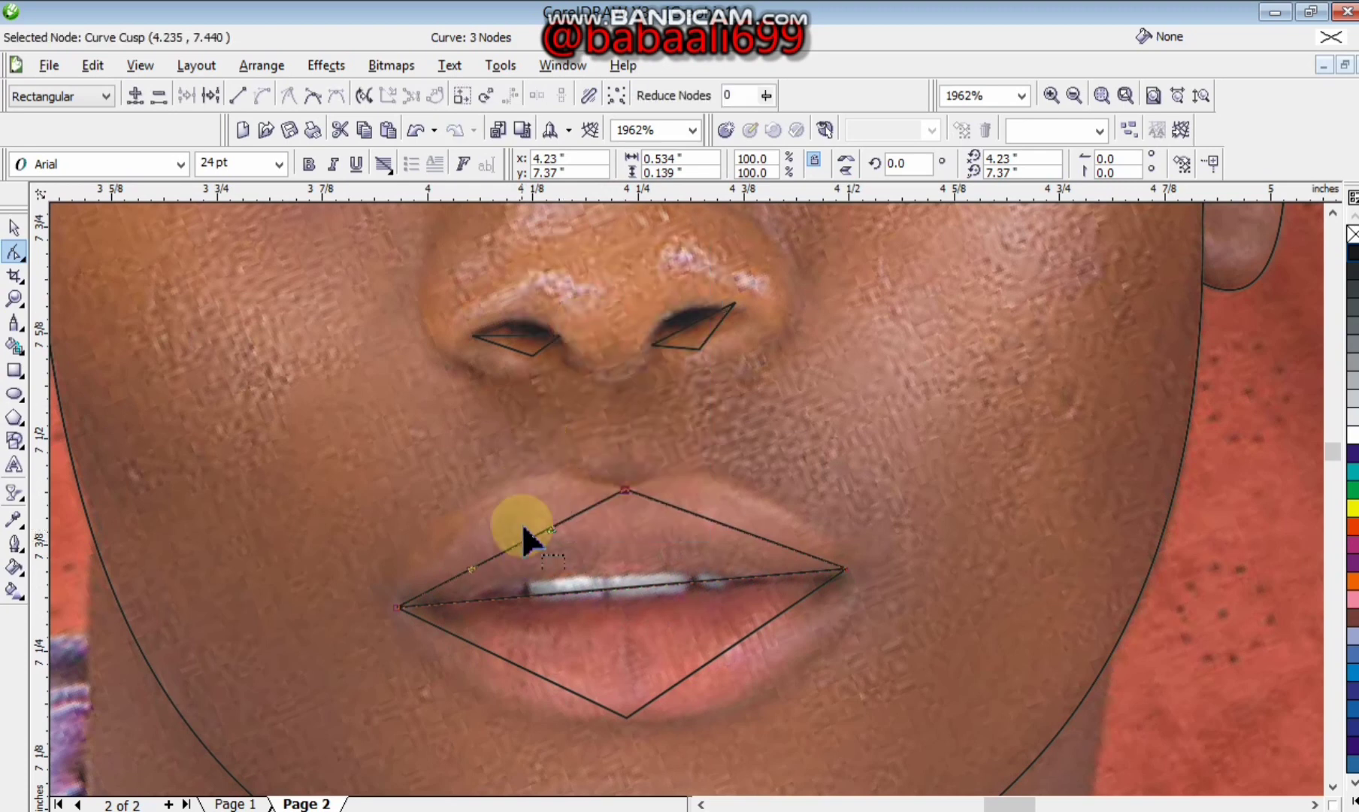
left_click(743, 539)
right_click(728, 516)
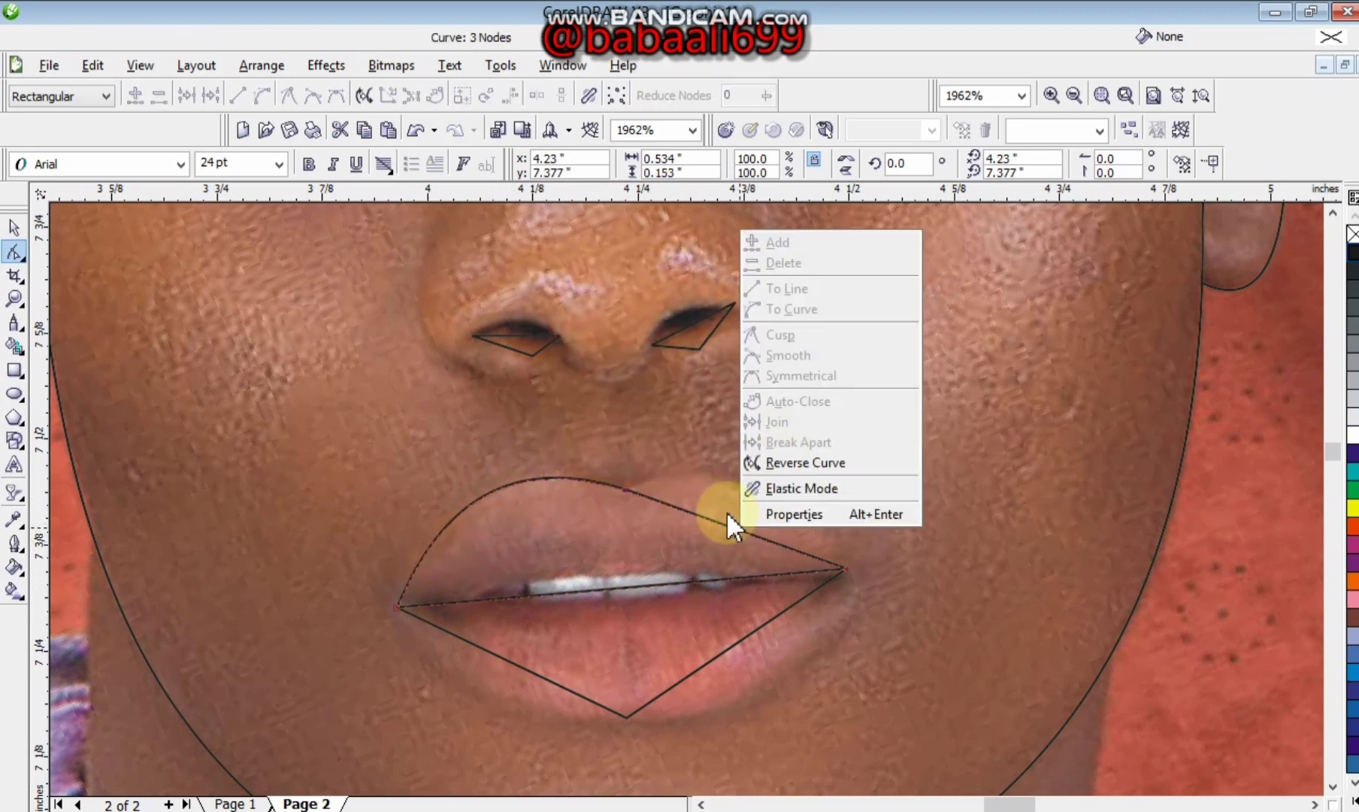
left_click(806, 309)
left_click_drag(746, 537, 756, 498)
Convert both segments of the lower lip line to curves and bend them outward to follow the lip's lower contour.
left_click(627, 723)
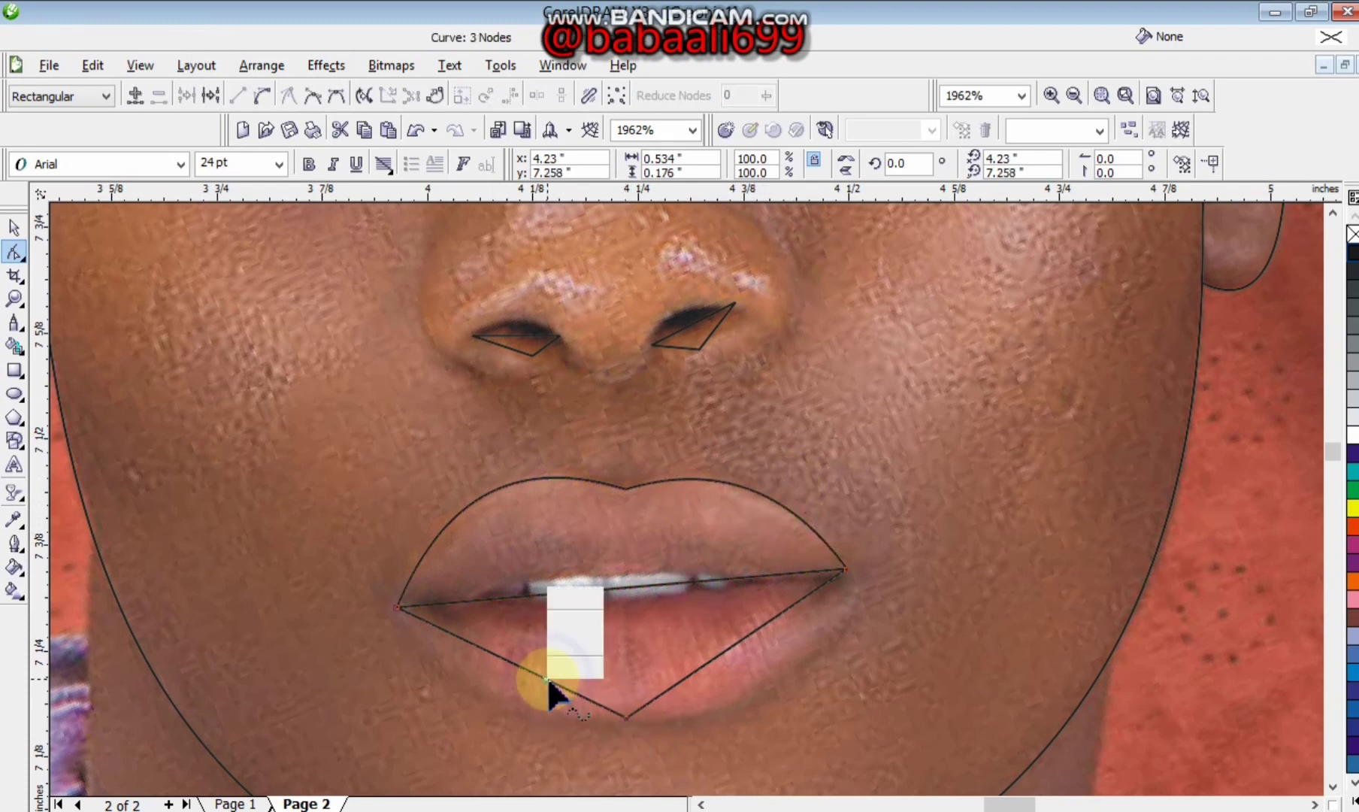
left_click(627, 469)
left_click_drag(518, 665, 515, 743)
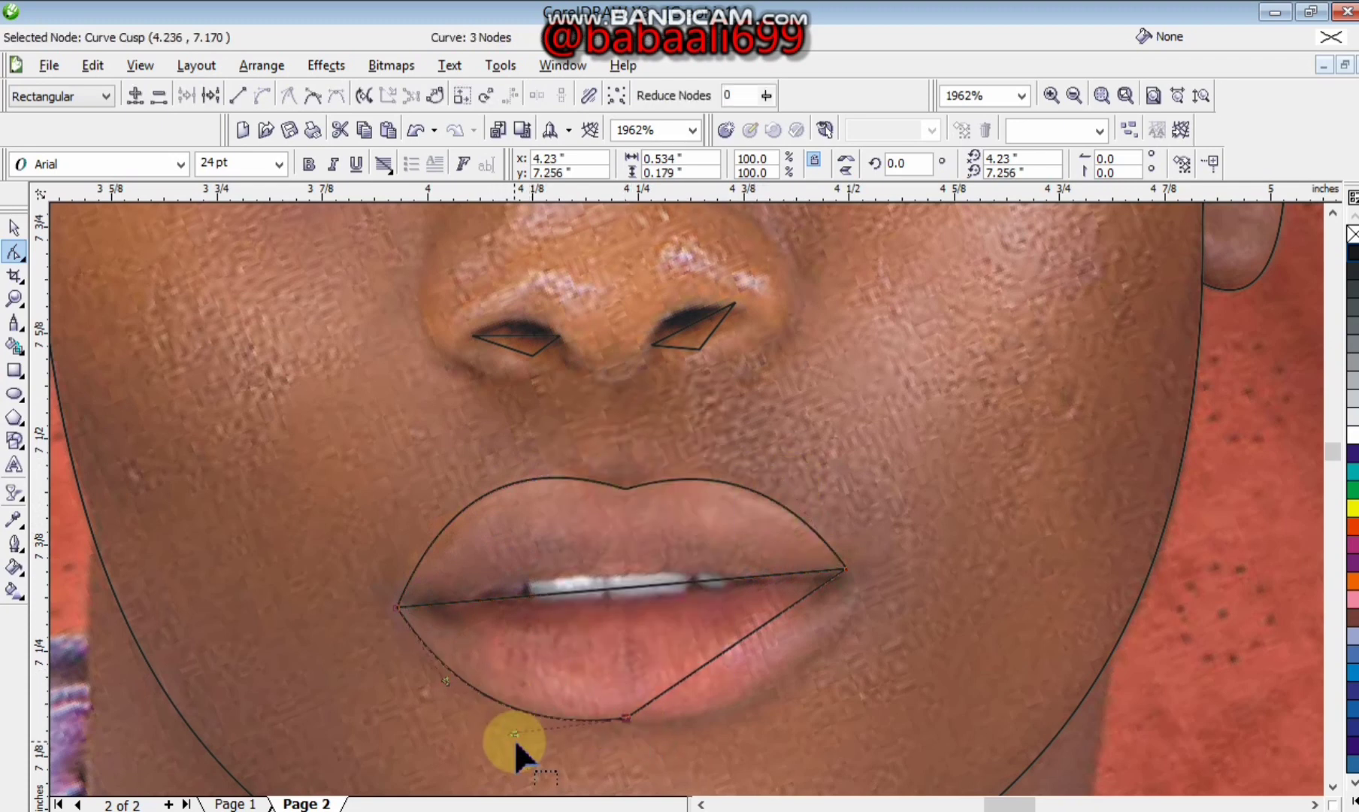
right_click(696, 675)
left_click(773, 477)
left_click_drag(744, 652, 783, 686)
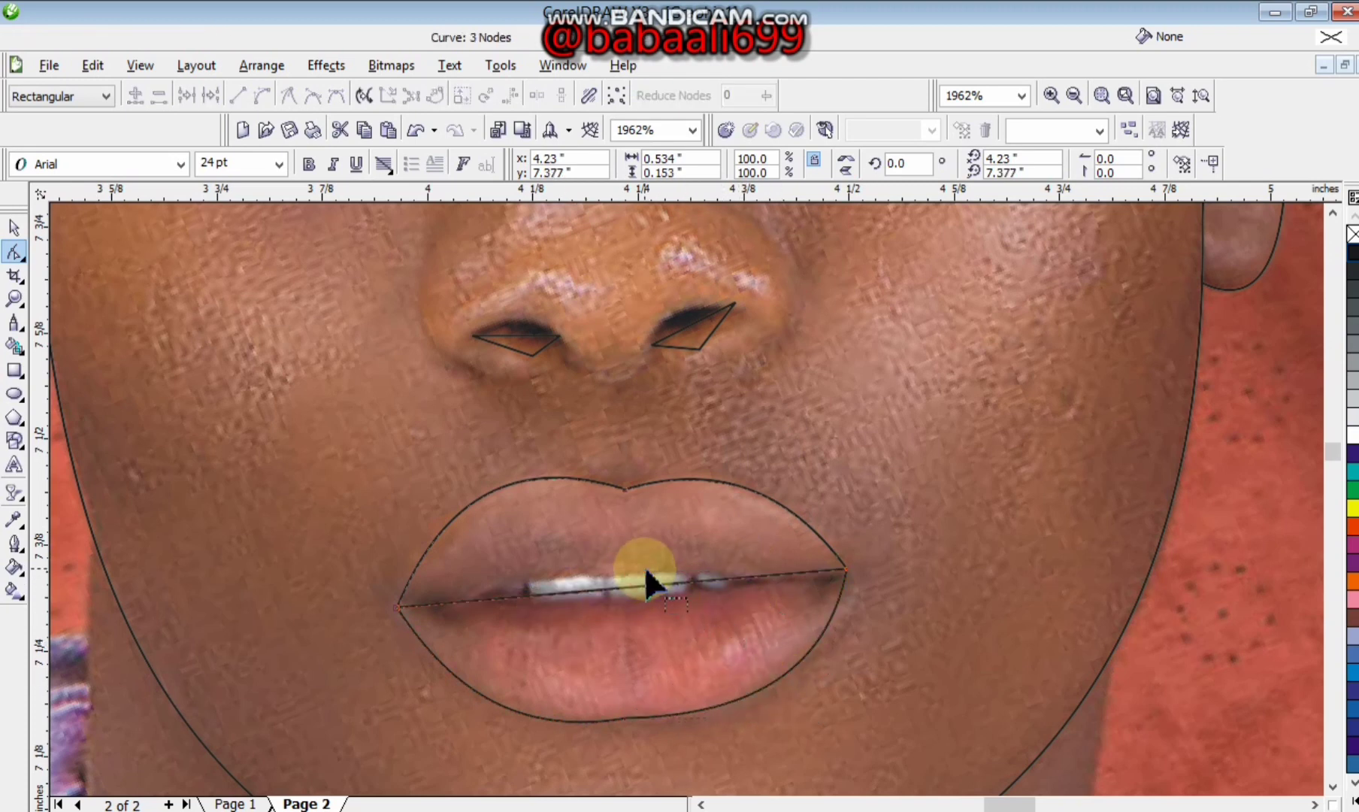
Convert the upper lip shape's straight lower edge to a curve and bend it slightly downward to meet the lower lip.
right_click(633, 584)
left_click(671, 369)
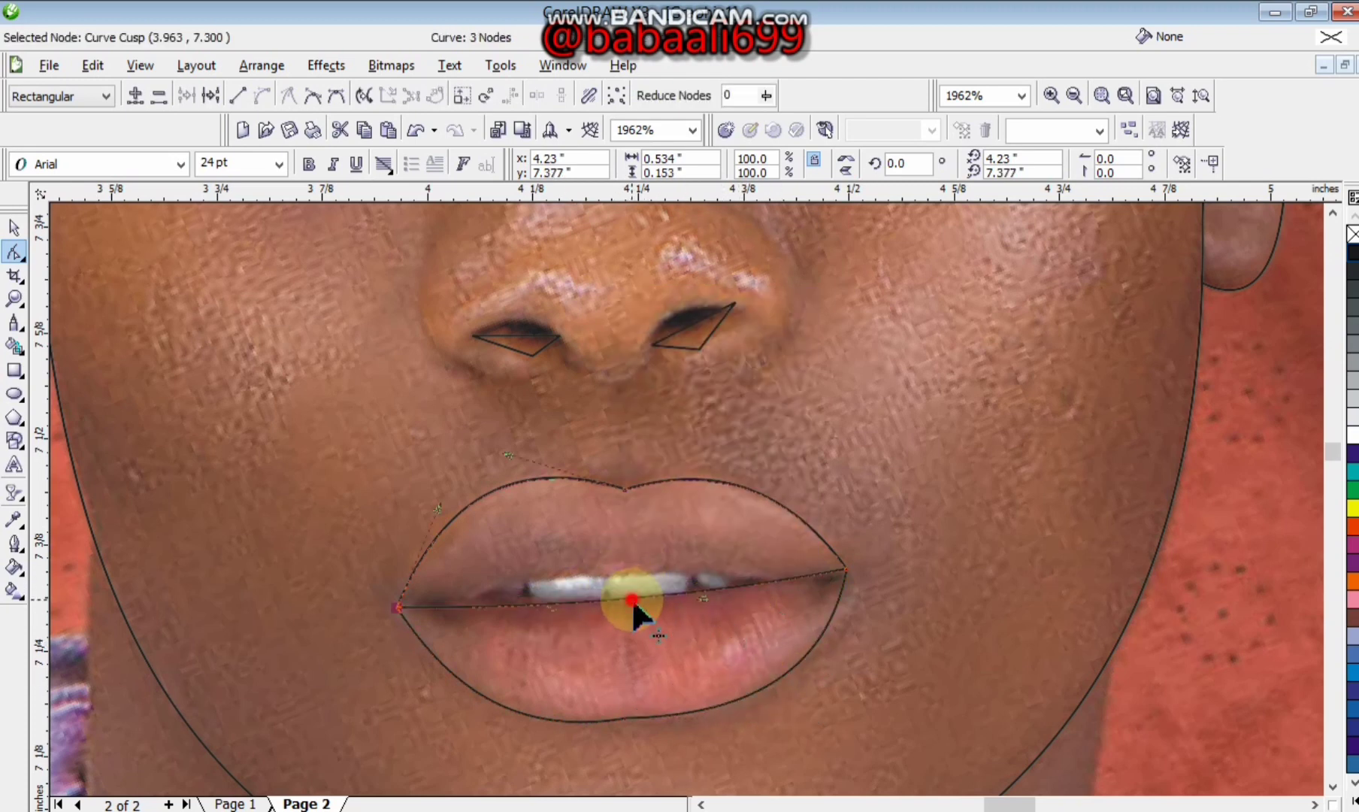
left_click_drag(632, 599, 630, 597)
Draw a line about 0.53 by 0.04 in between the mouth corners and curve it upward along the teeth's upper edge.
left_click(39, 331)
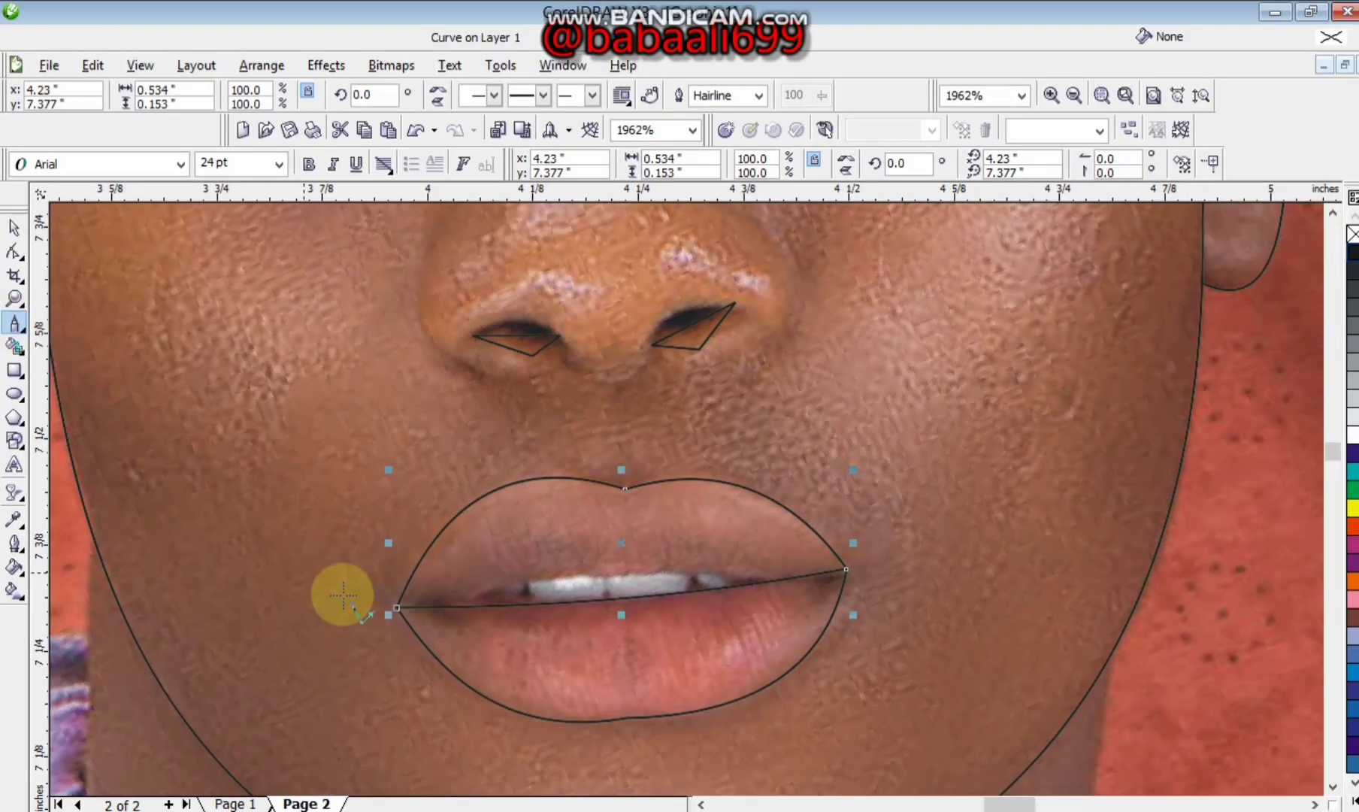
left_click(396, 607)
double_click(847, 568)
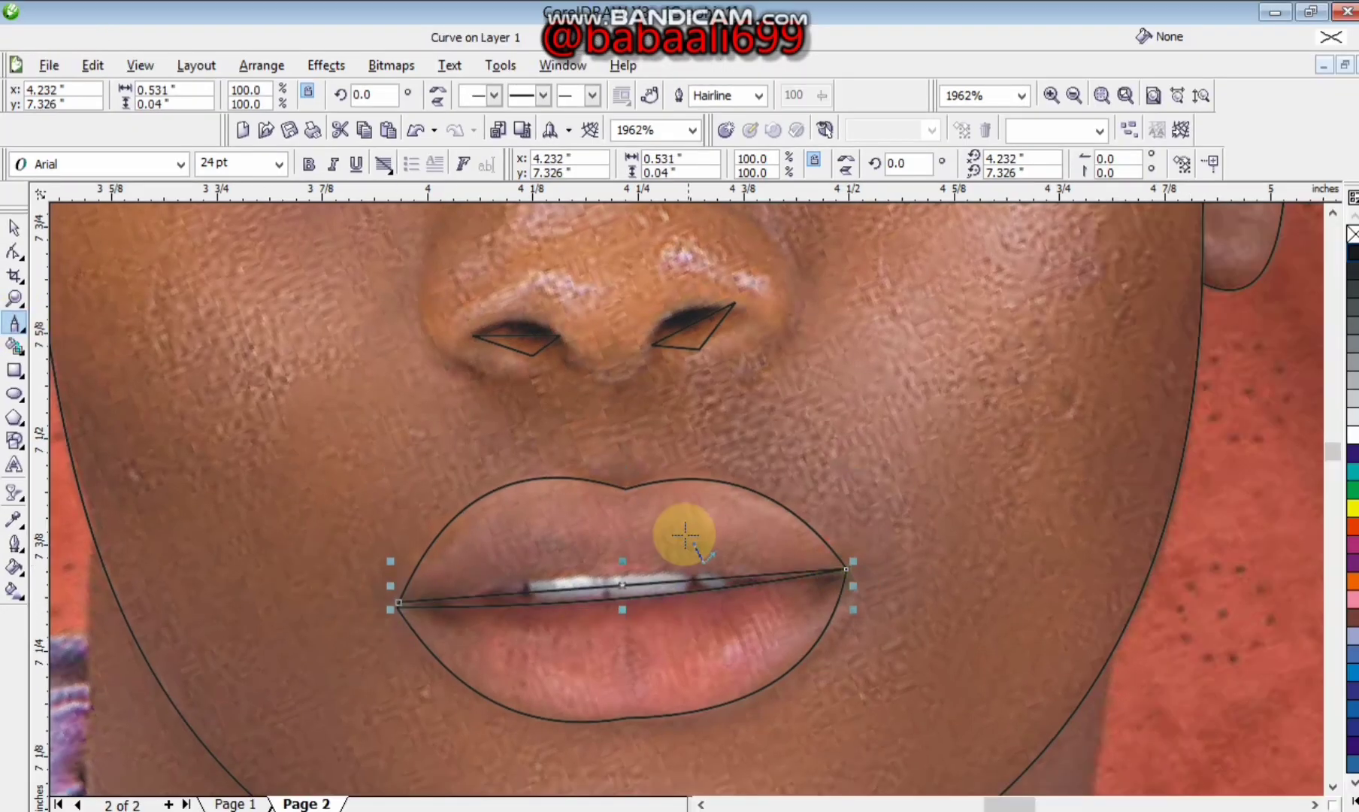
left_click(14, 252)
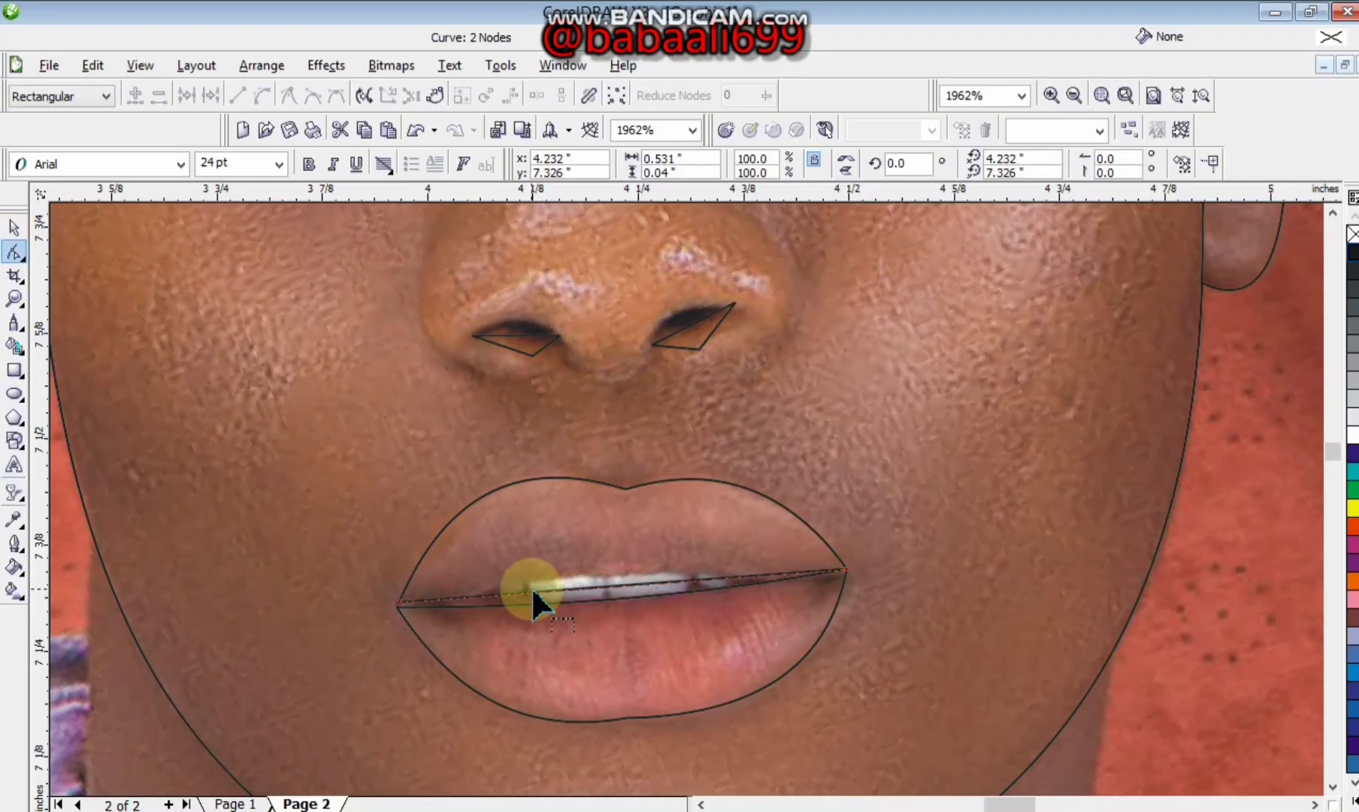
right_click(532, 590)
left_click(604, 383)
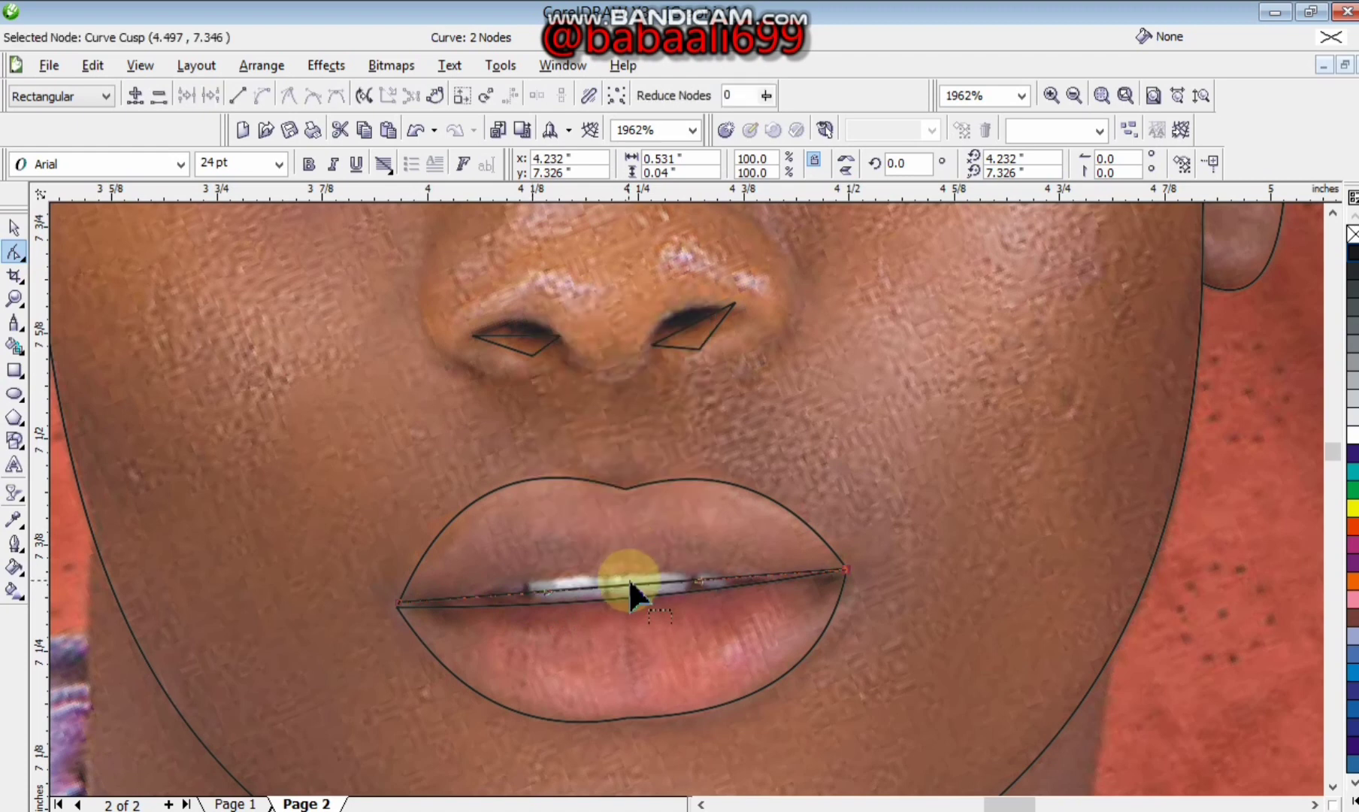
left_click_drag(626, 576, 626, 573)
left_click(809, 562)
left_click_drag(844, 573, 845, 569)
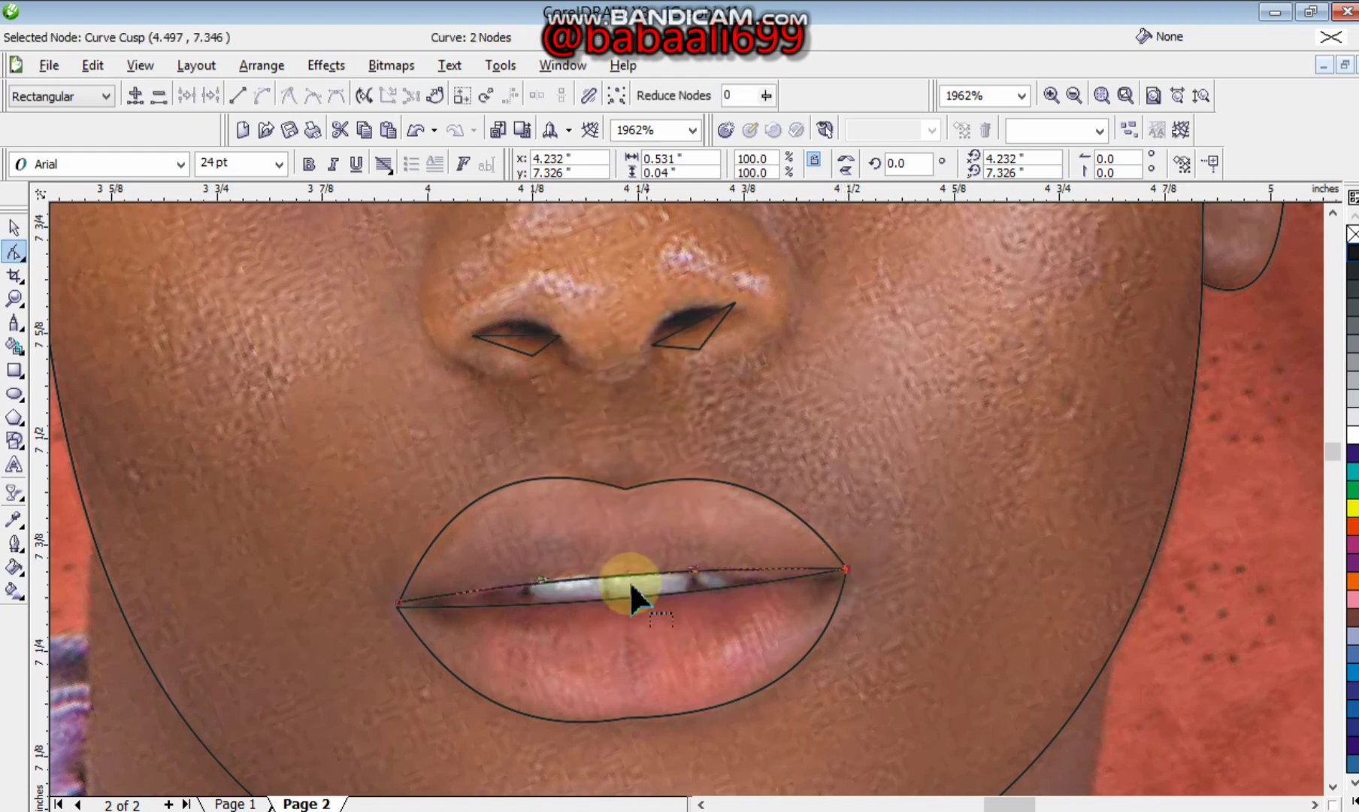
left_click(543, 560)
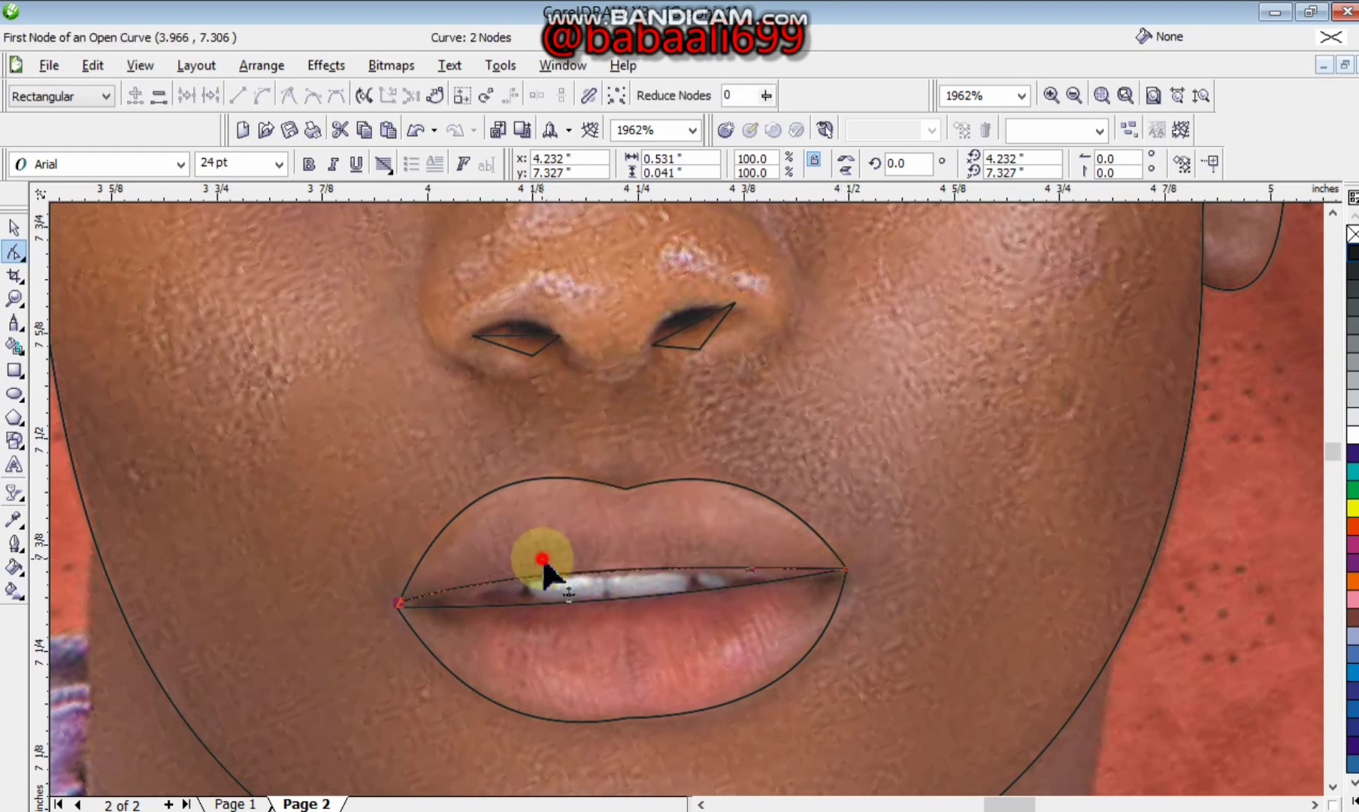
Draw a zigzag line about 0.22 by 0.02 in across the visible teeth inside the mouth opening.
left_click(14, 324)
mouse_move(526, 580)
left_mouse_down()
mouse_move(605, 601)
mouse_move(711, 580)
left_mouse_up()
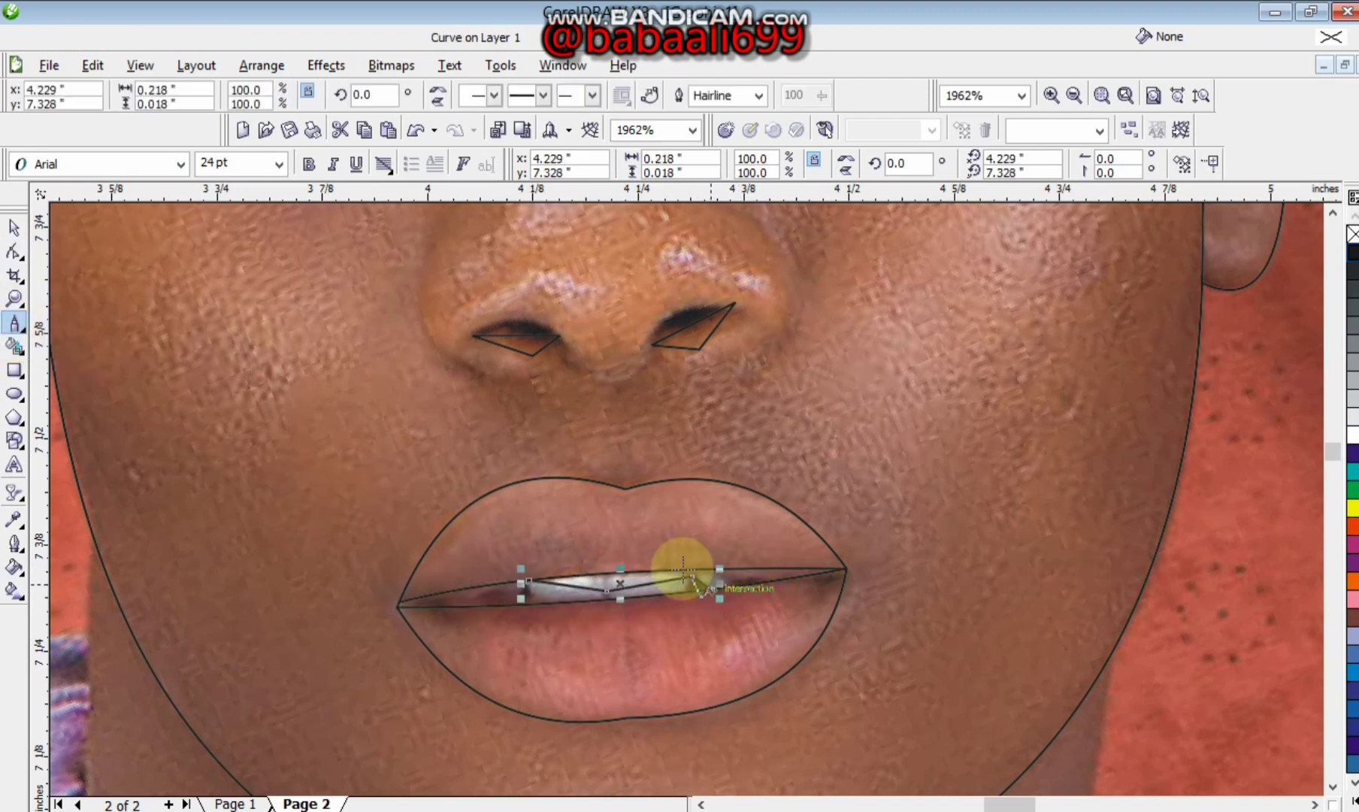
Curve the teeth line's two long segments downward around the front teeth and draw a short vertical divider between those teeth.
left_click(15, 254)
right_click(559, 587)
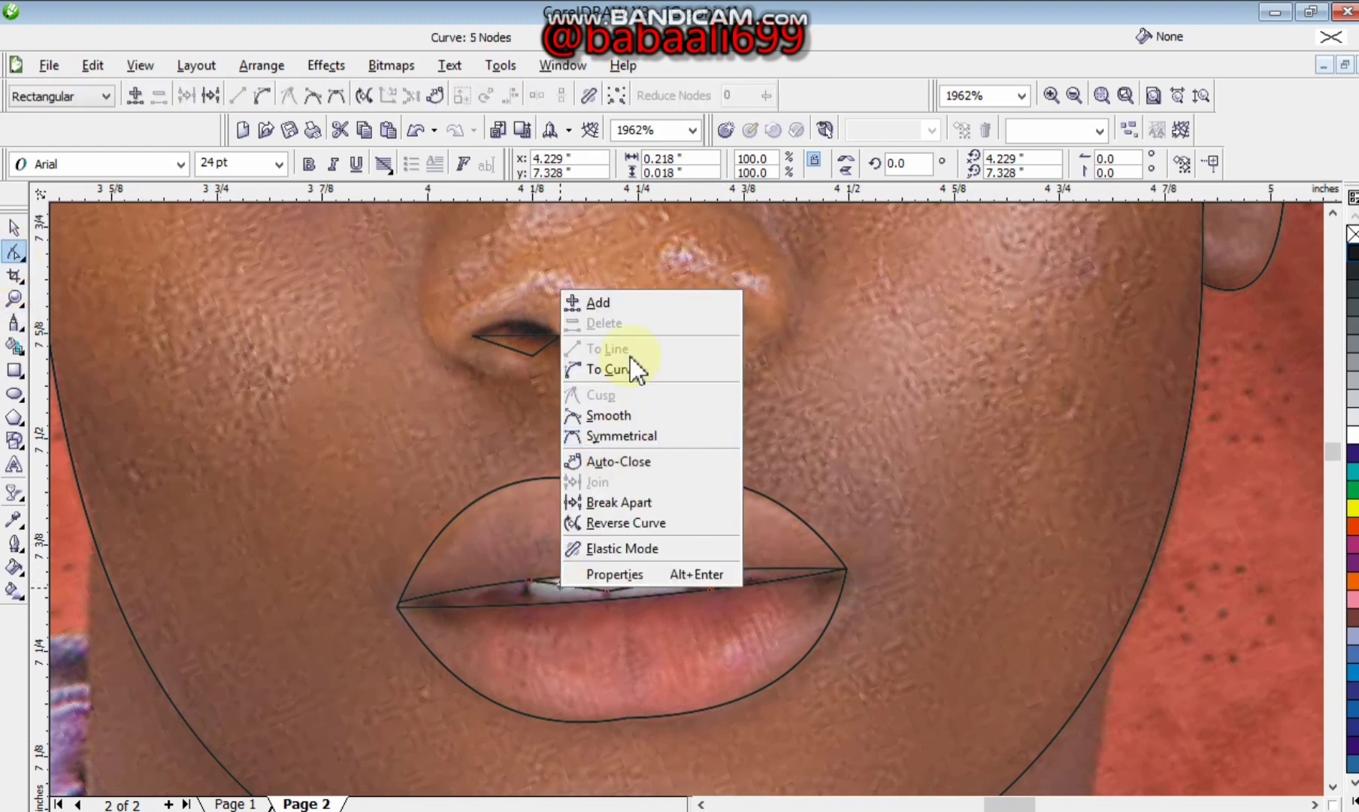
left_click(627, 358)
left_click_drag(565, 586, 556, 603)
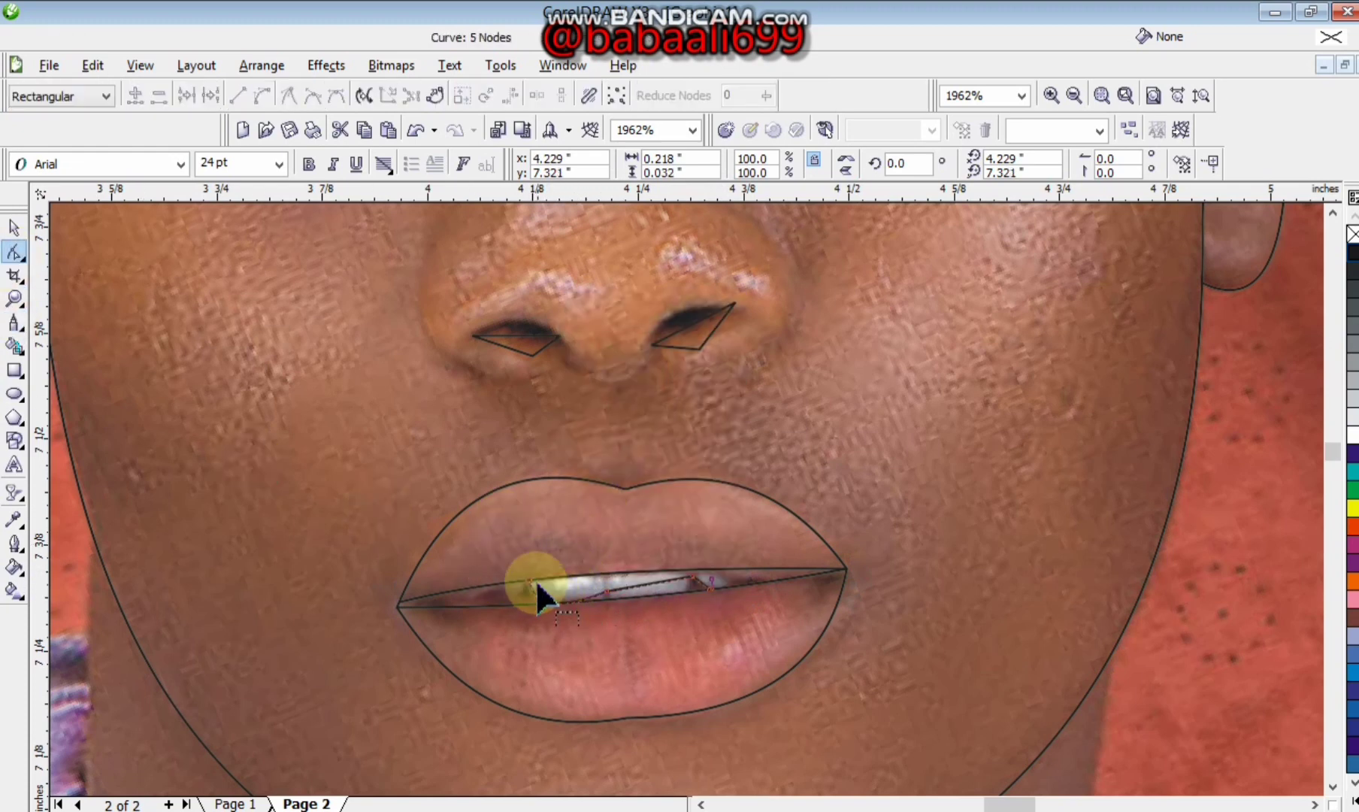
right_click(654, 583)
left_click(729, 368)
left_click_drag(656, 586, 664, 590)
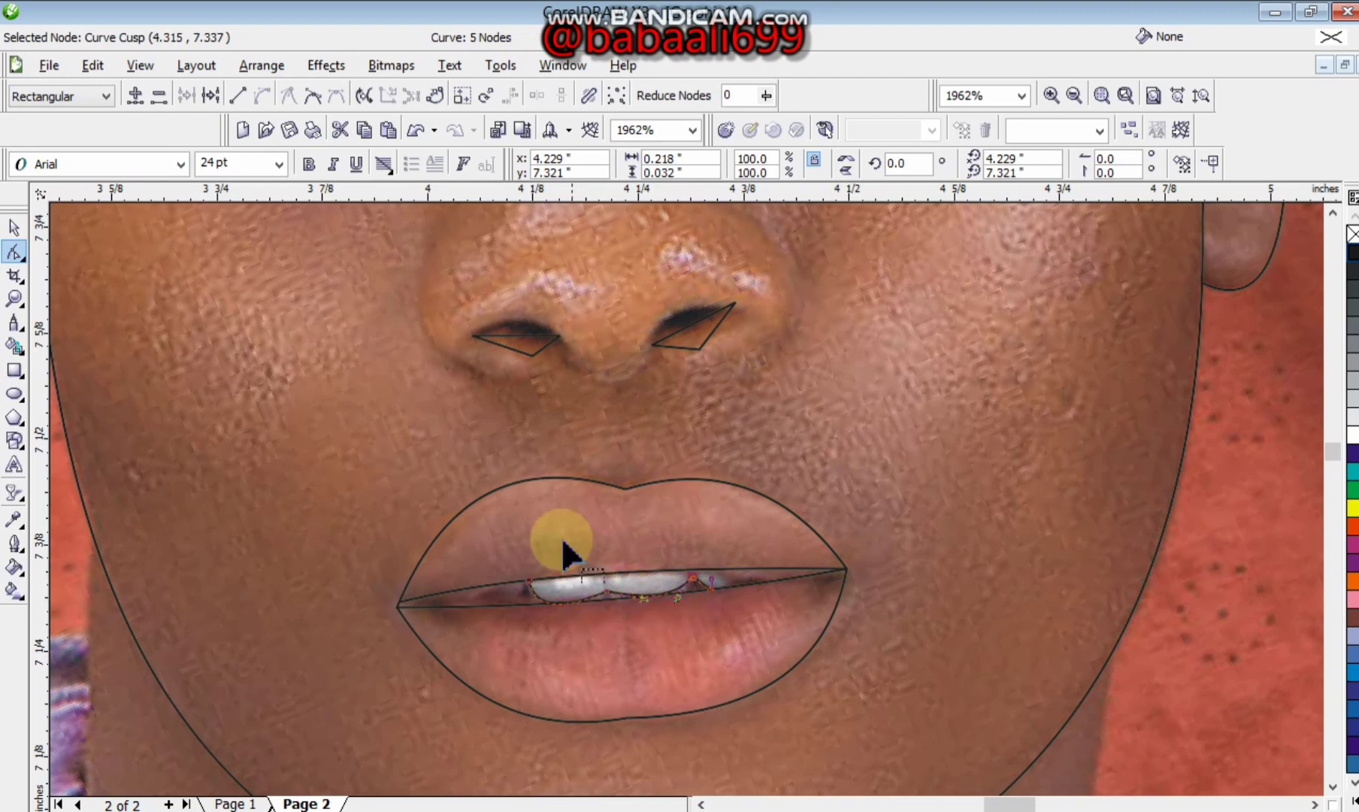
left_click(14, 323)
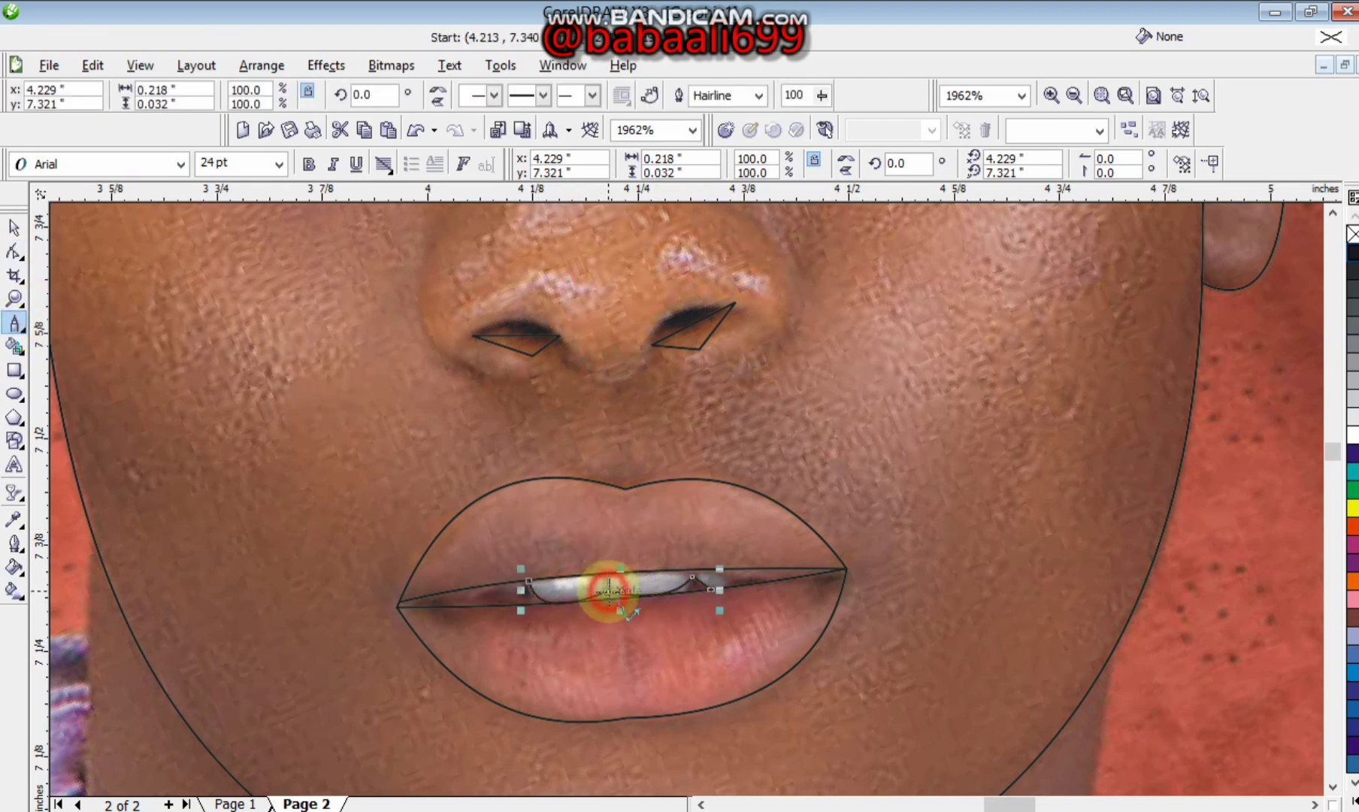
Convert the edges of the nostril outline on the photo's left to curves and bend them around the nostril.
left_click(522, 347)
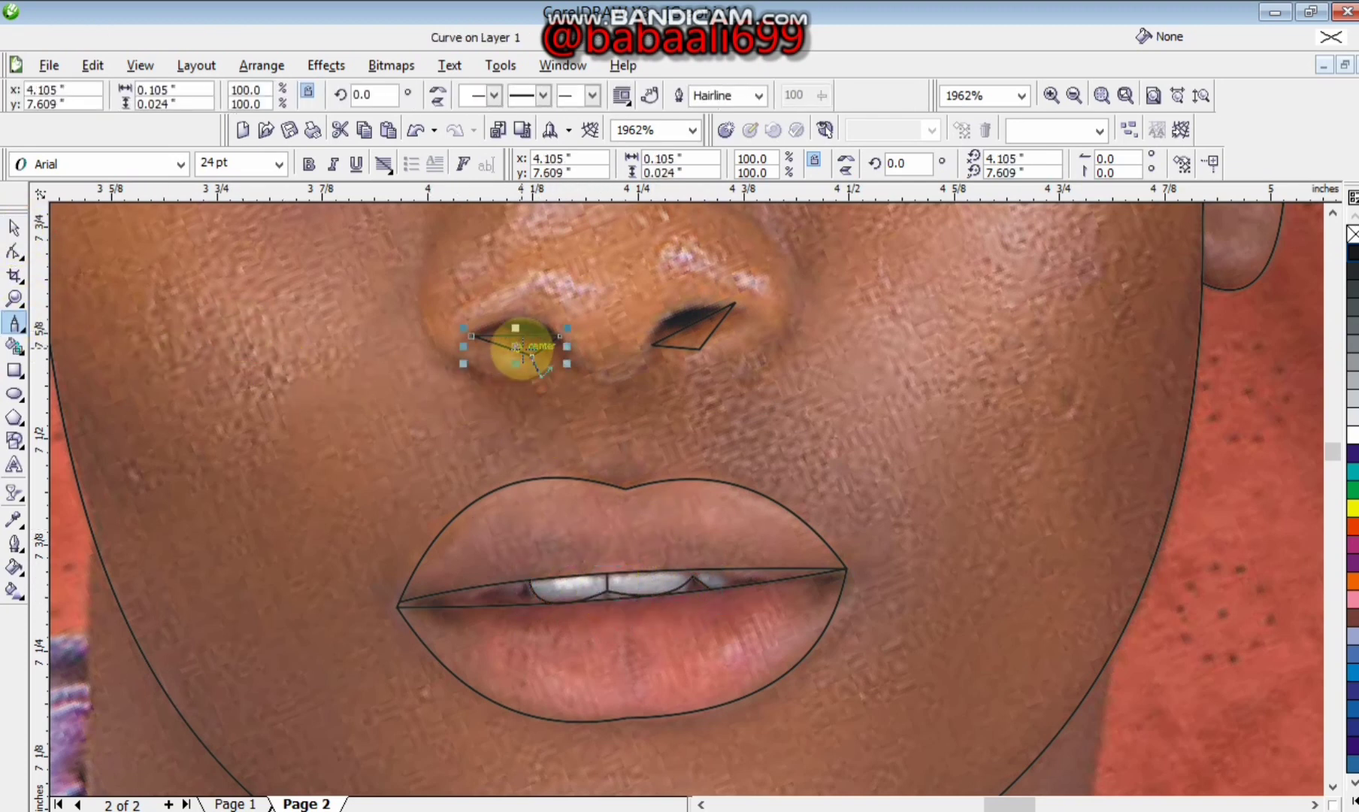
key("F10")
right_click(522, 337)
left_click(582, 418)
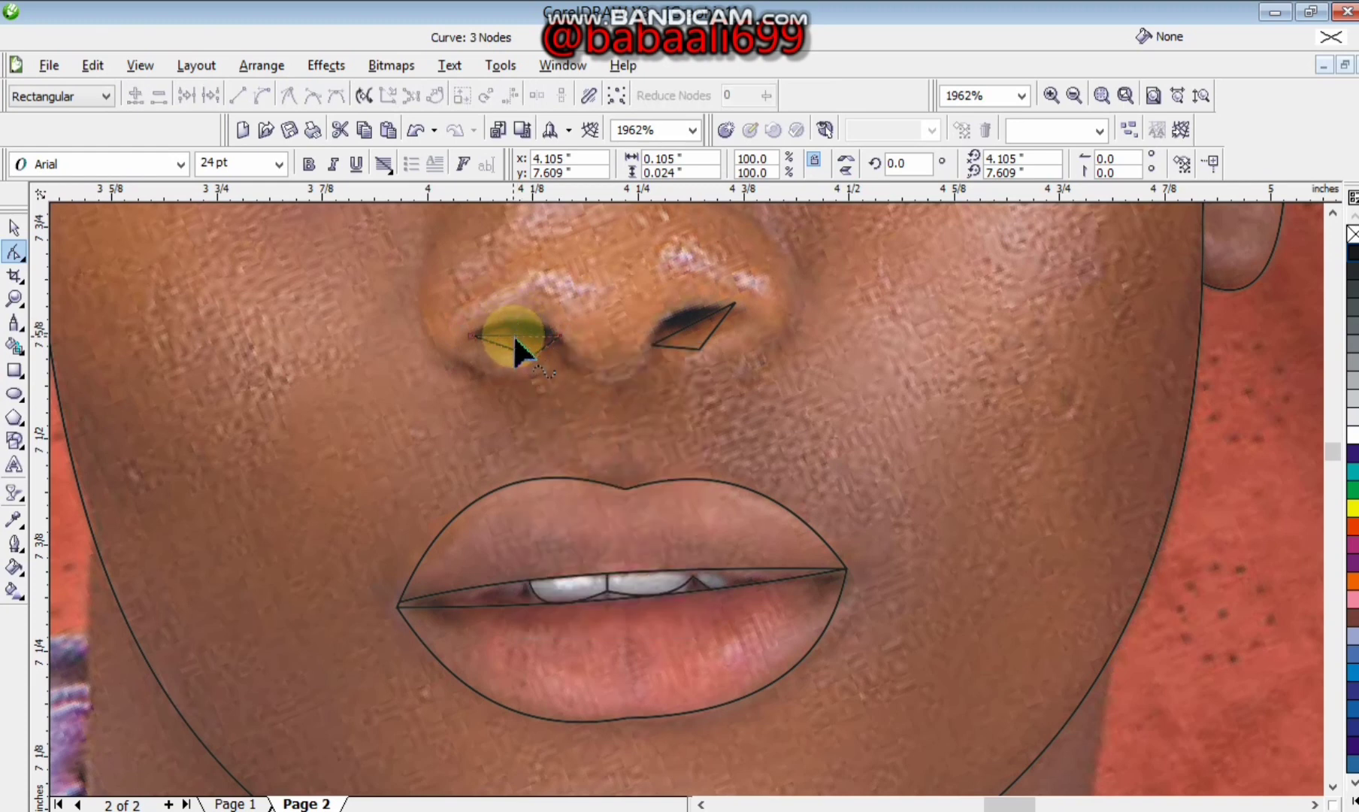
left_click(514, 330)
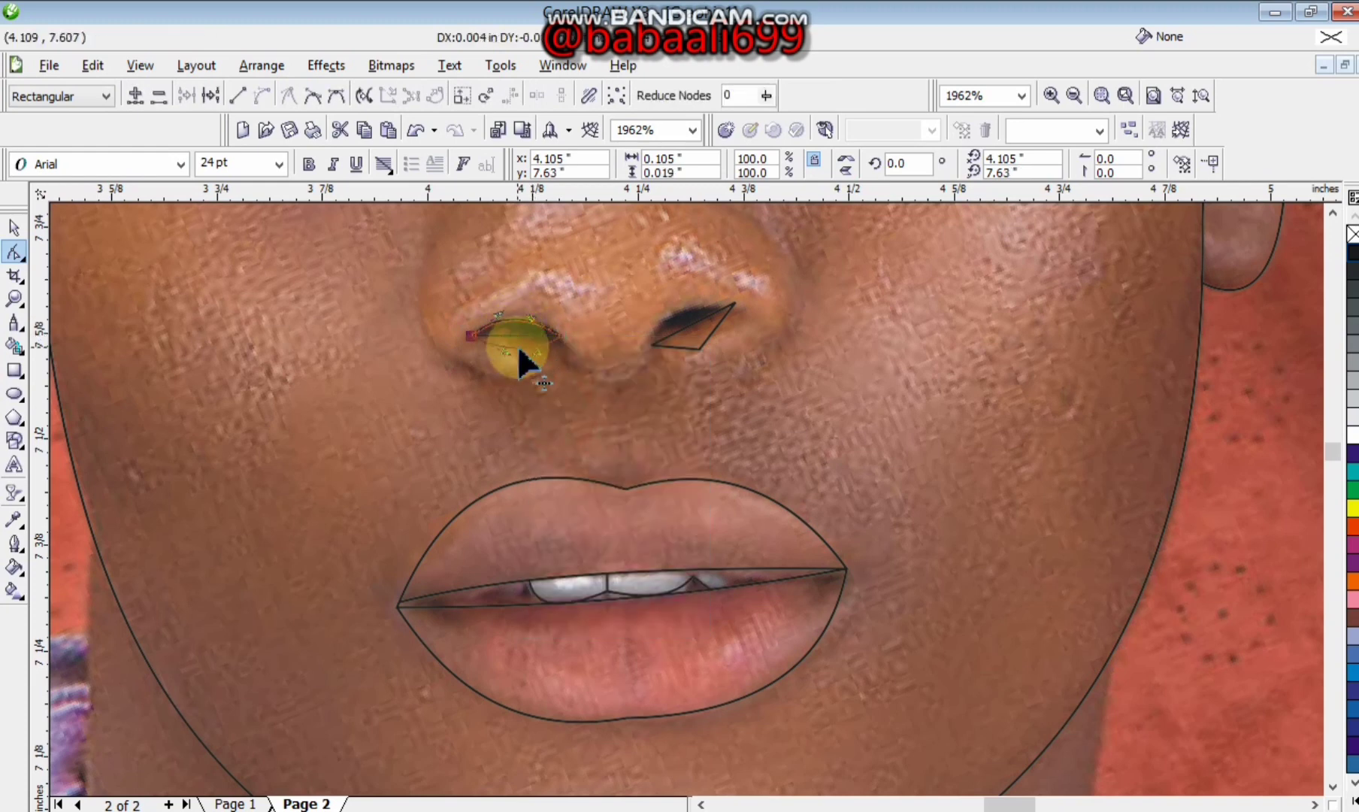
left_click_drag(520, 350, 511, 355)
Convert the upper edge of the nostril outline on the photo's right to a curve and reshape the outline to fit the nostril.
left_click(656, 342)
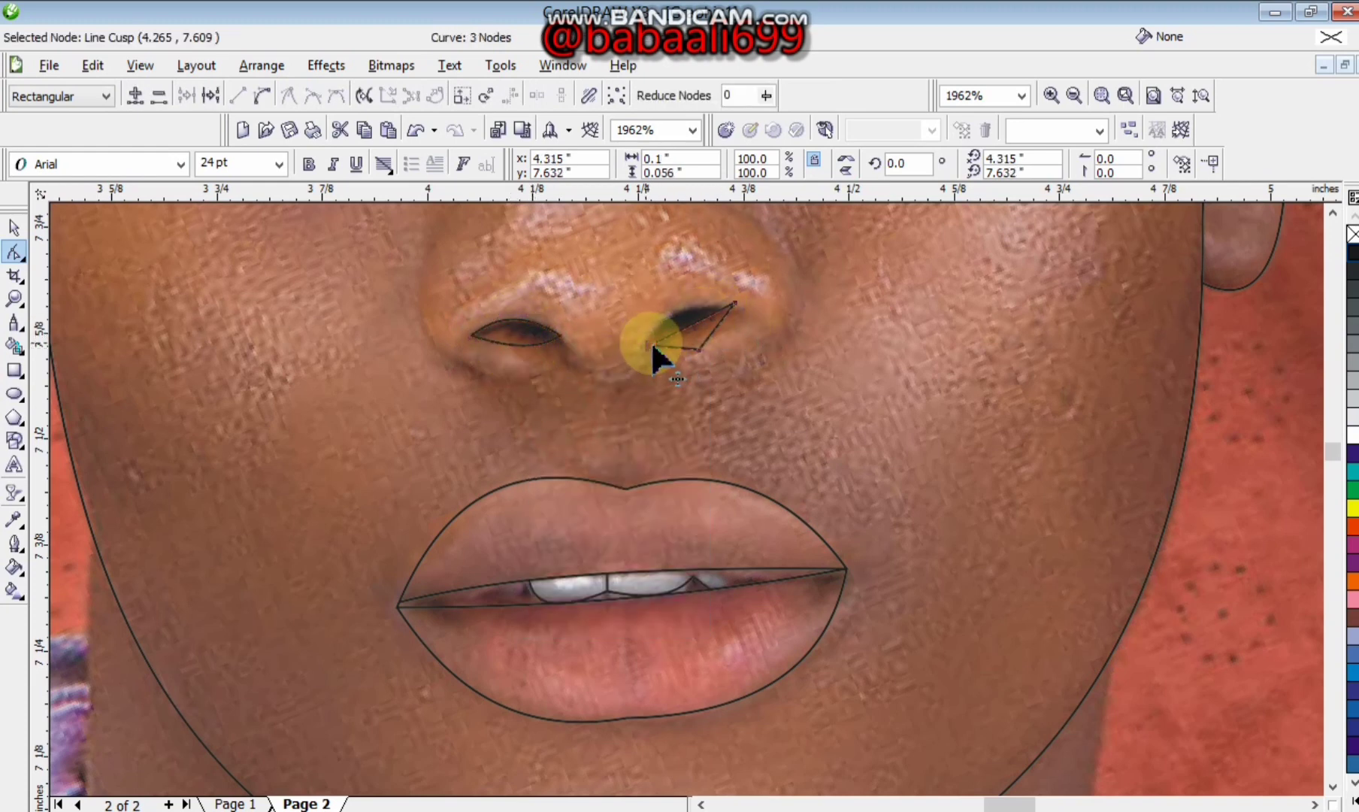
right_click(679, 326)
right_click(673, 332)
right_click(680, 331)
left_click(723, 411)
left_click(692, 322)
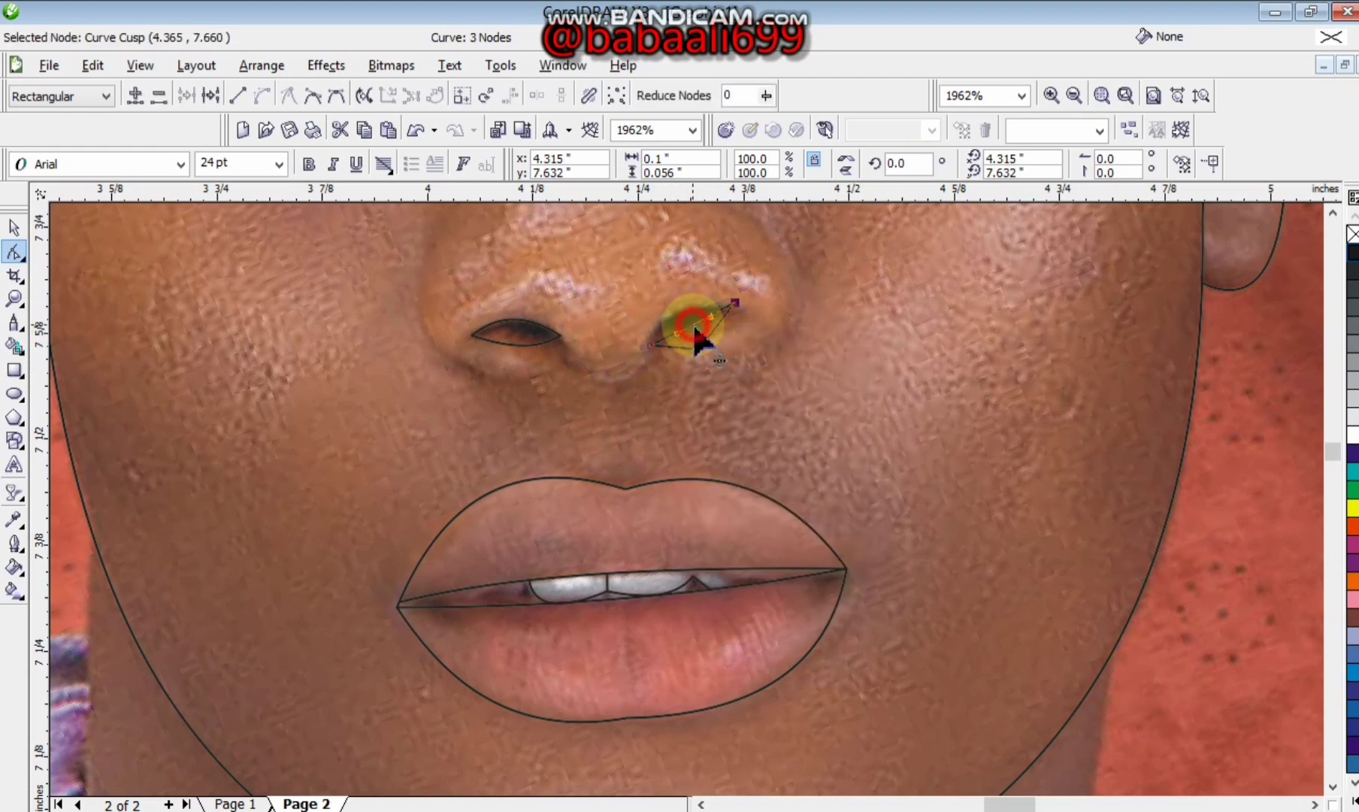
double_click(699, 350)
Draw straight lines along the nose's sides, about 0.16 by 0.17 in on the photo's left and 0.02 by 0.14 in on its right.
key("space")
left_click(607, 382)
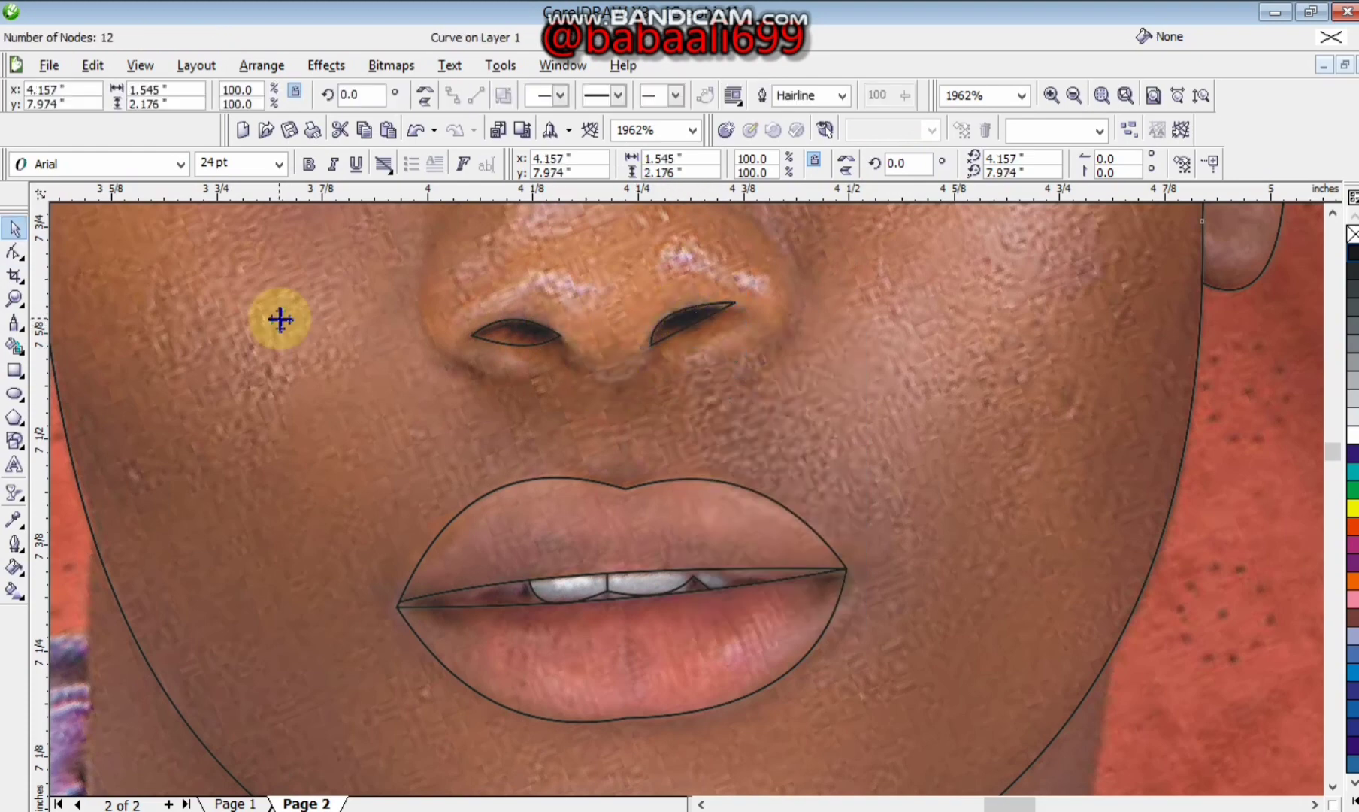
left_click(13, 328)
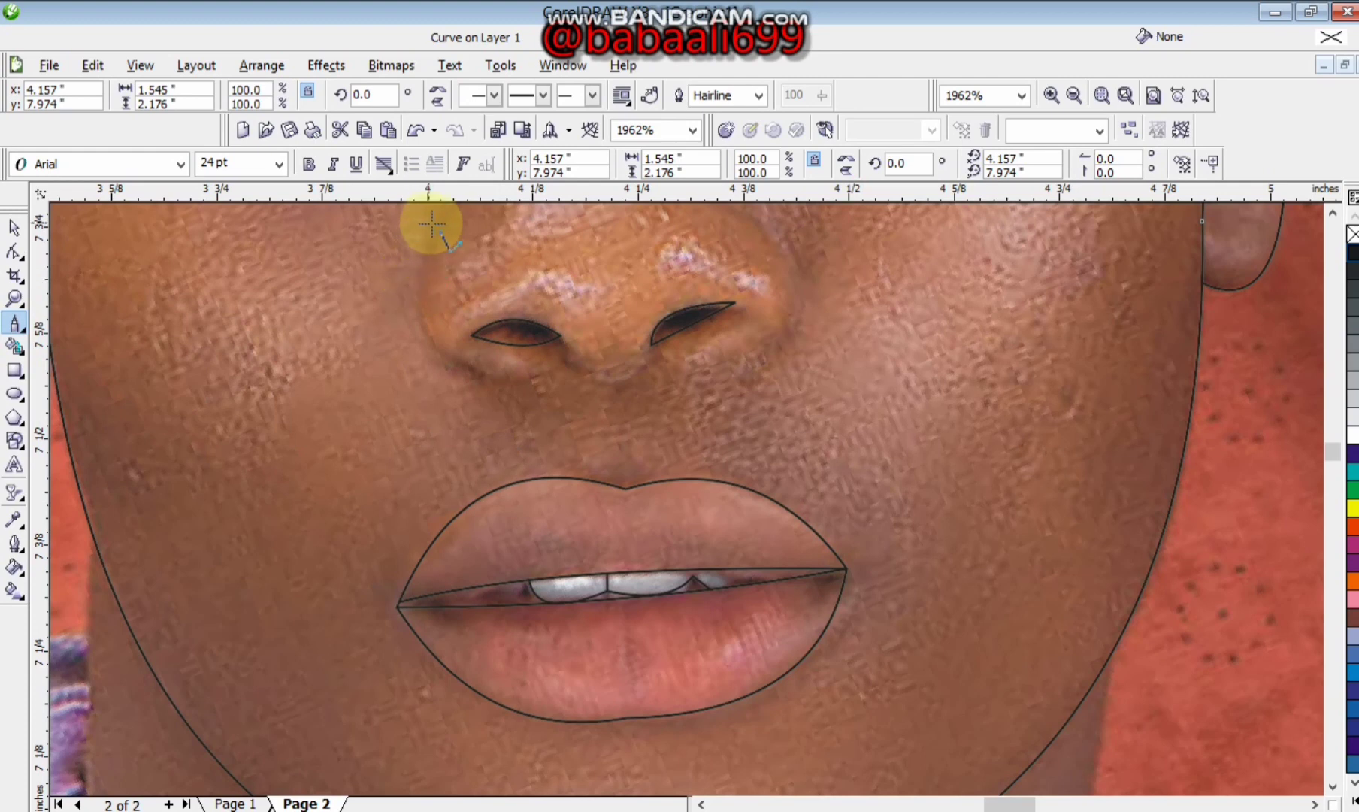
left_click(432, 222)
left_click(567, 367)
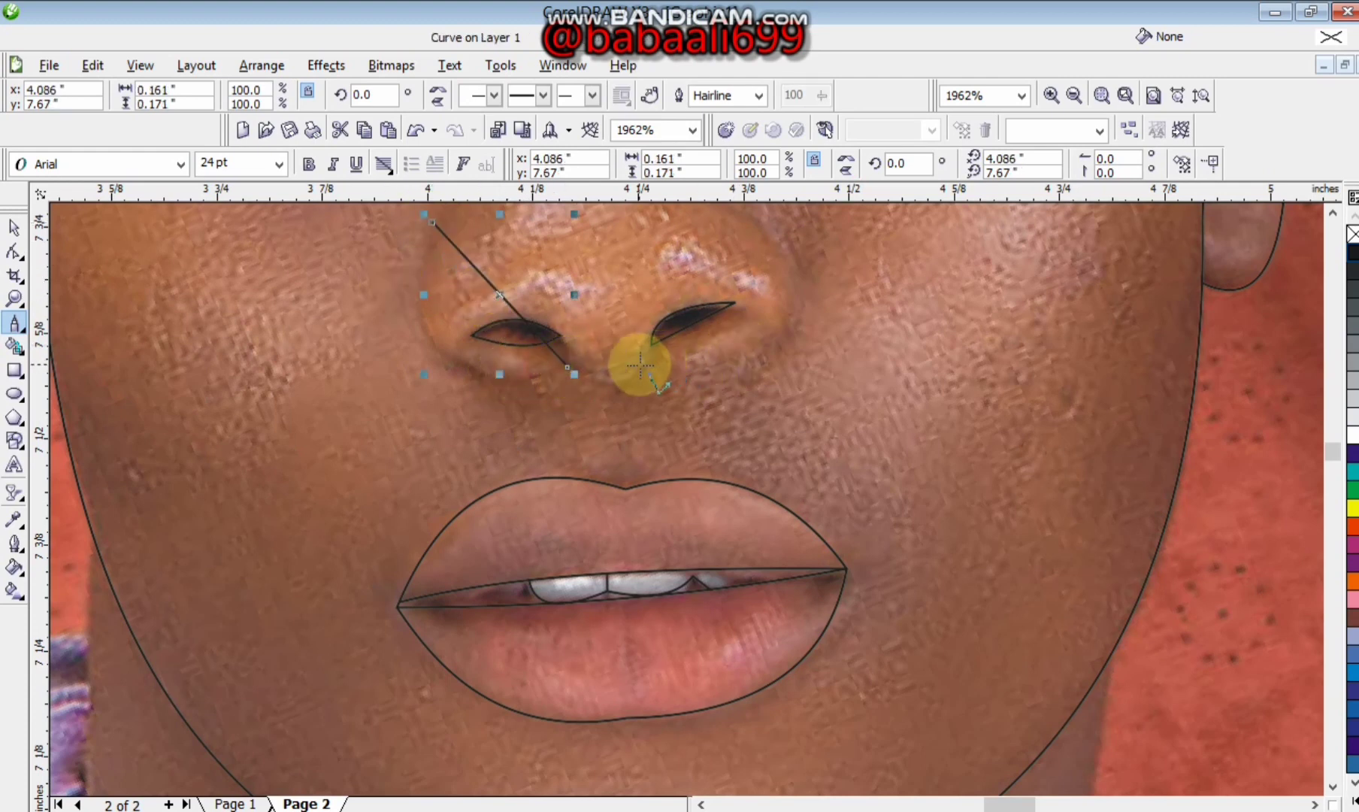
left_click(776, 237)
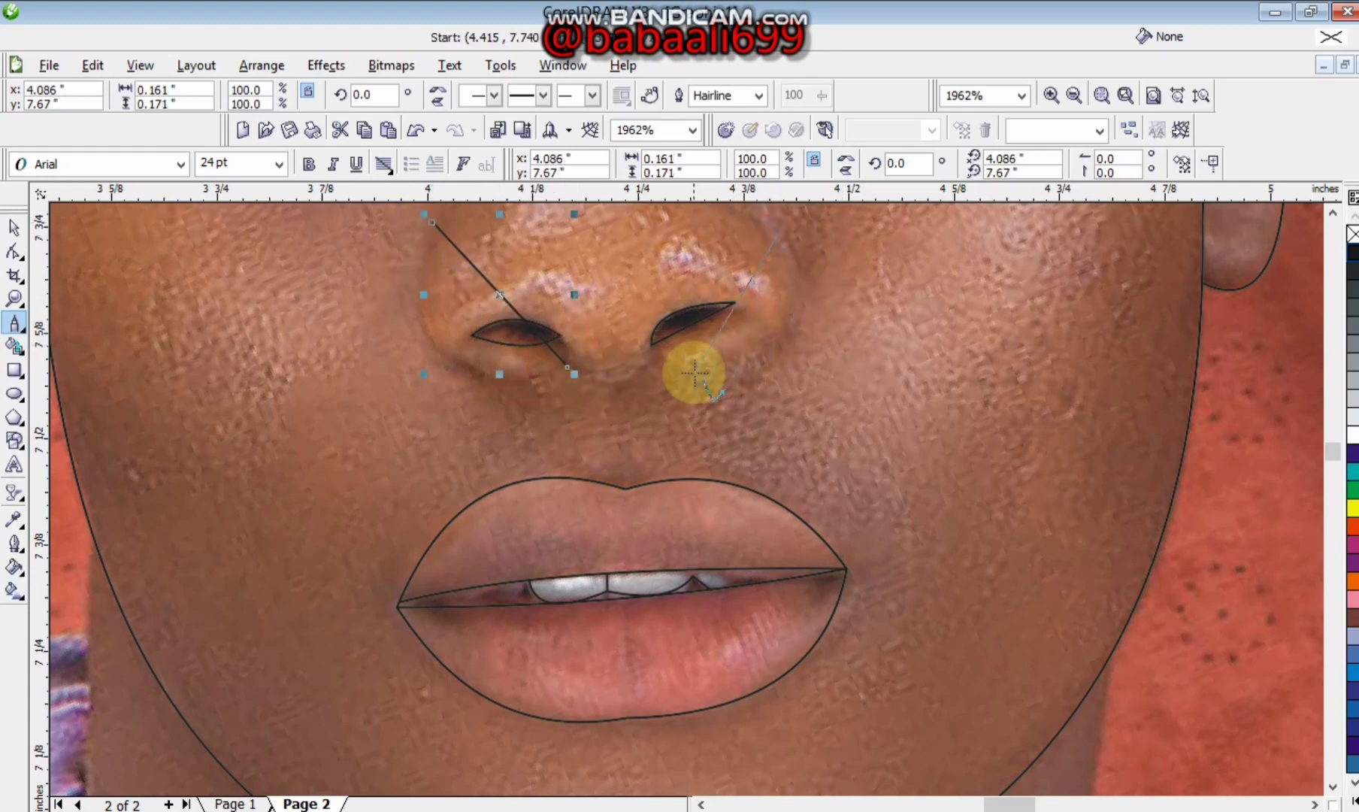
left_click(764, 350)
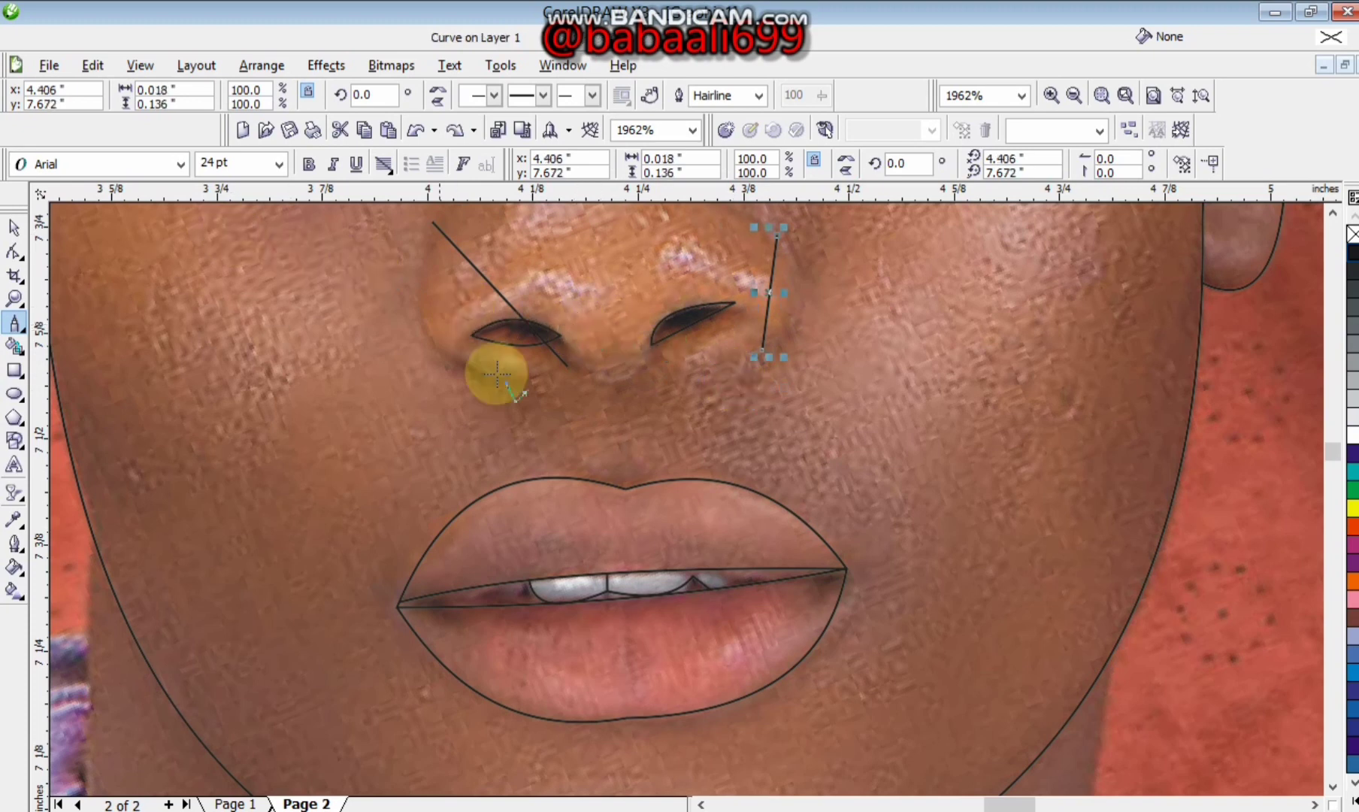
Draw a line about 0.11 by 0.014 in beneath the nose tip between the nostrils and curve it downward.
left_click(564, 366)
left_click(656, 354)
left_click(15, 252)
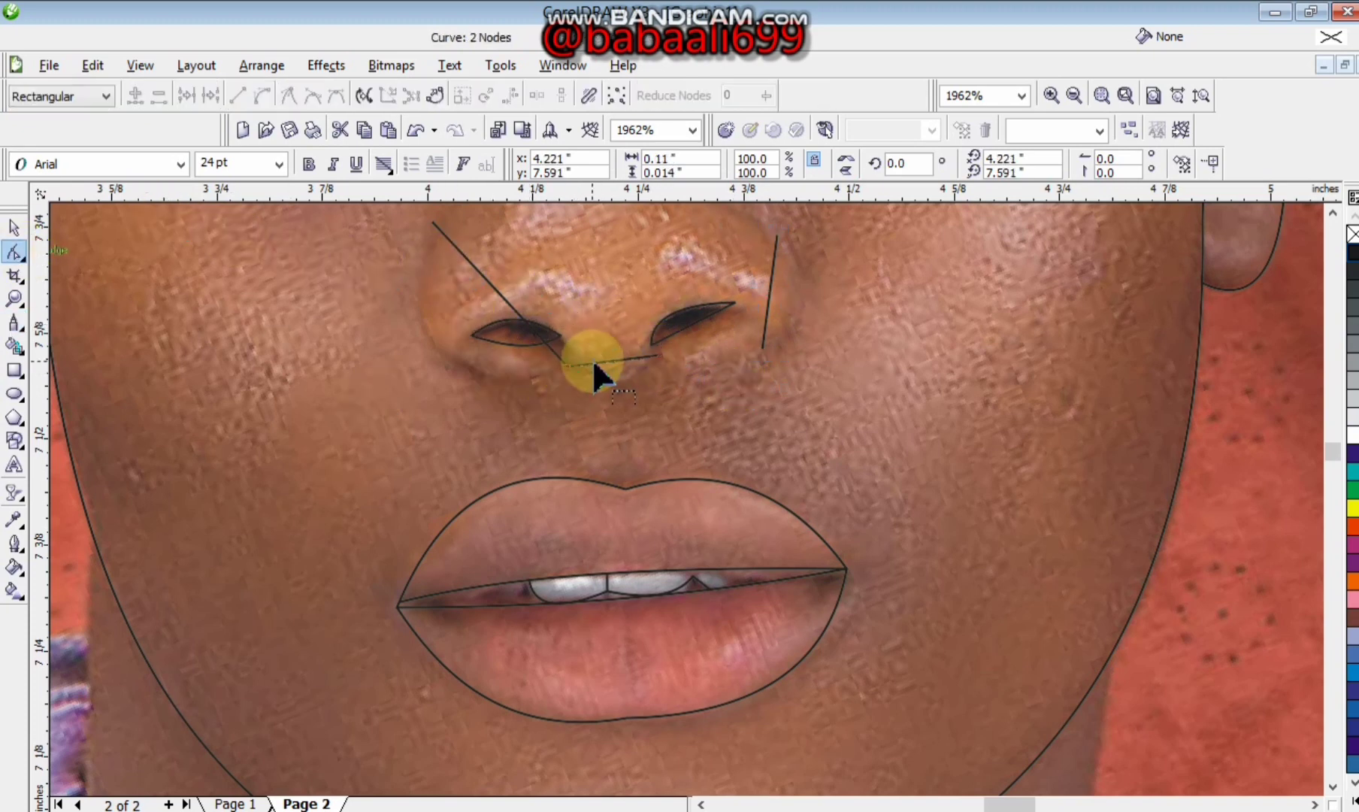
right_click(592, 359)
left_click(601, 367)
right_click(603, 359)
left_click(645, 441)
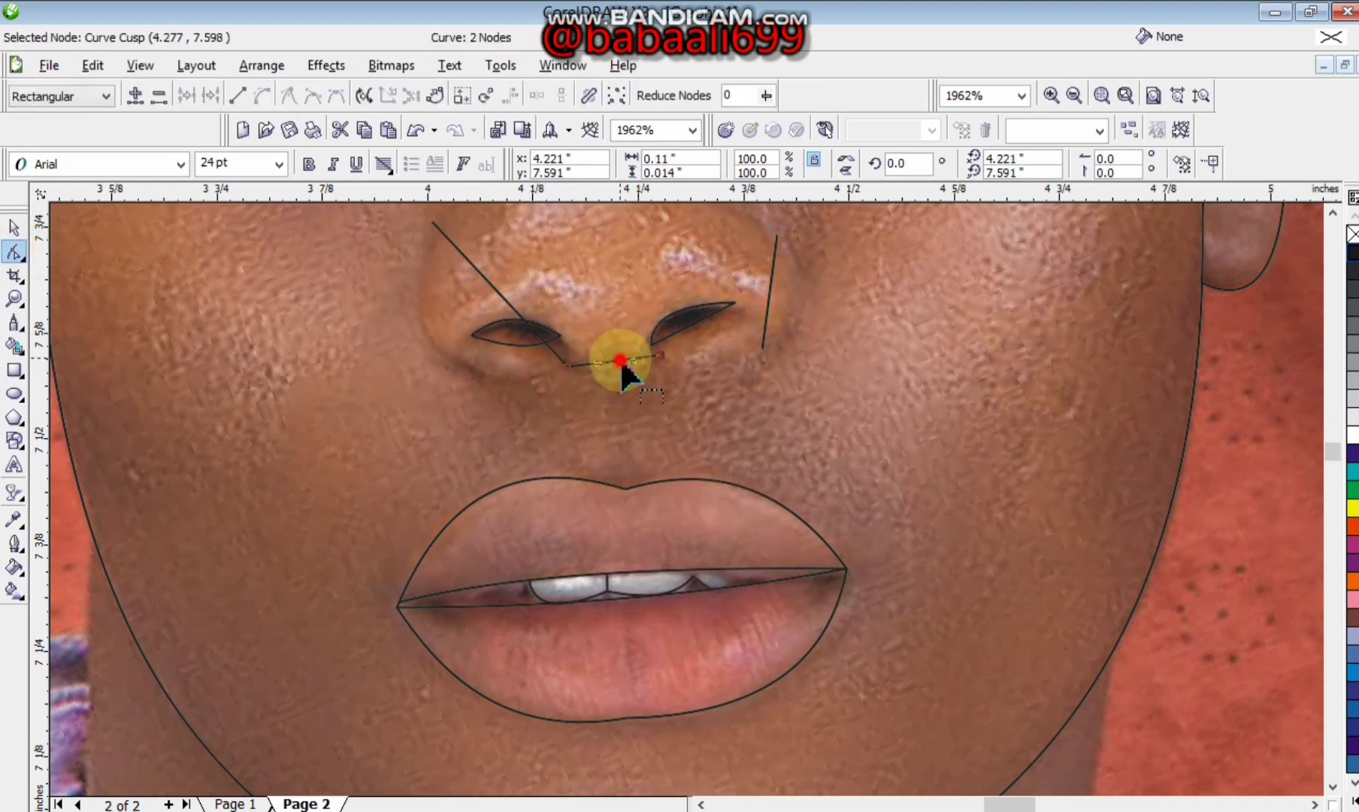
left_click_drag(621, 372, 620, 372)
Bend the two nose side lines outward into curves that follow the nose wings, about 0.17 by 0.19 in and 0.04 by 0.14 in.
right_click(511, 305)
left_click(541, 387)
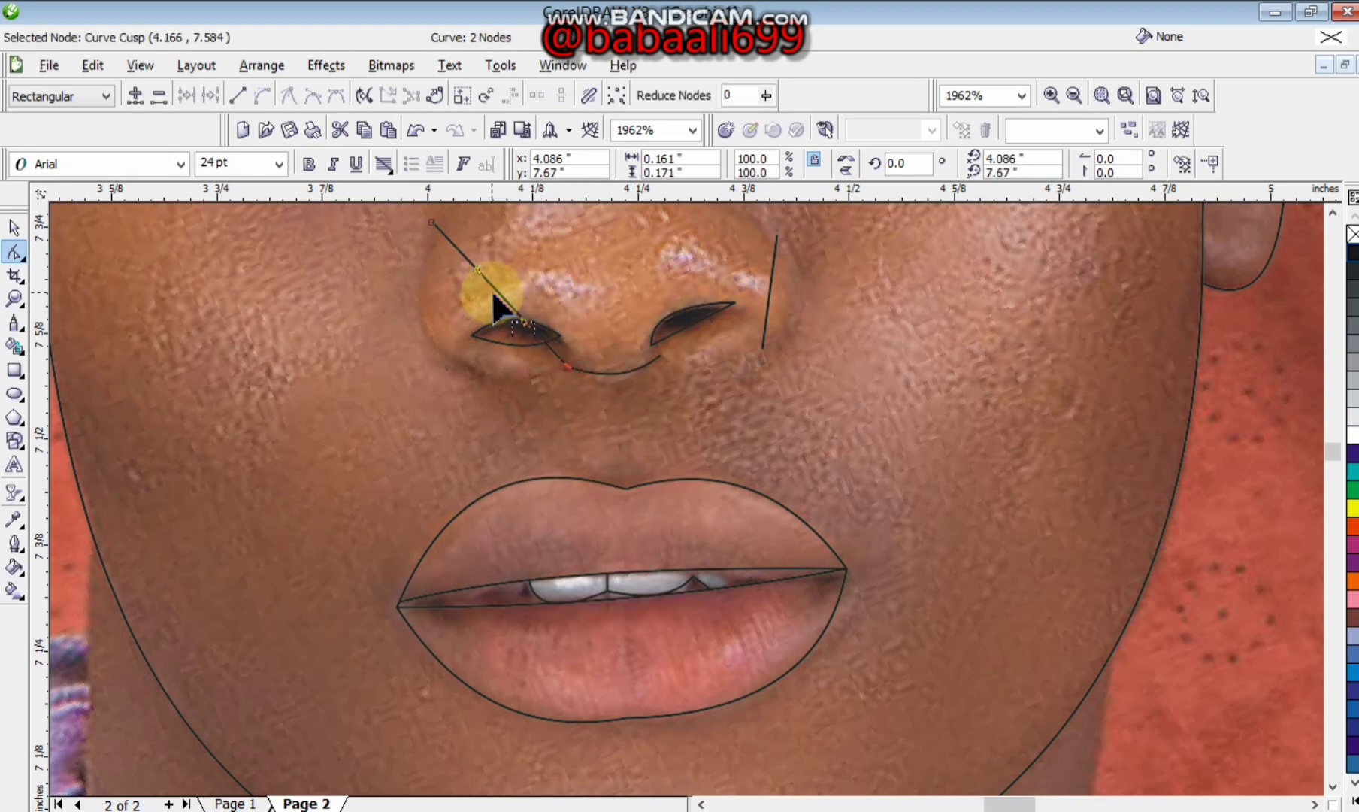
left_click_drag(486, 288, 463, 407)
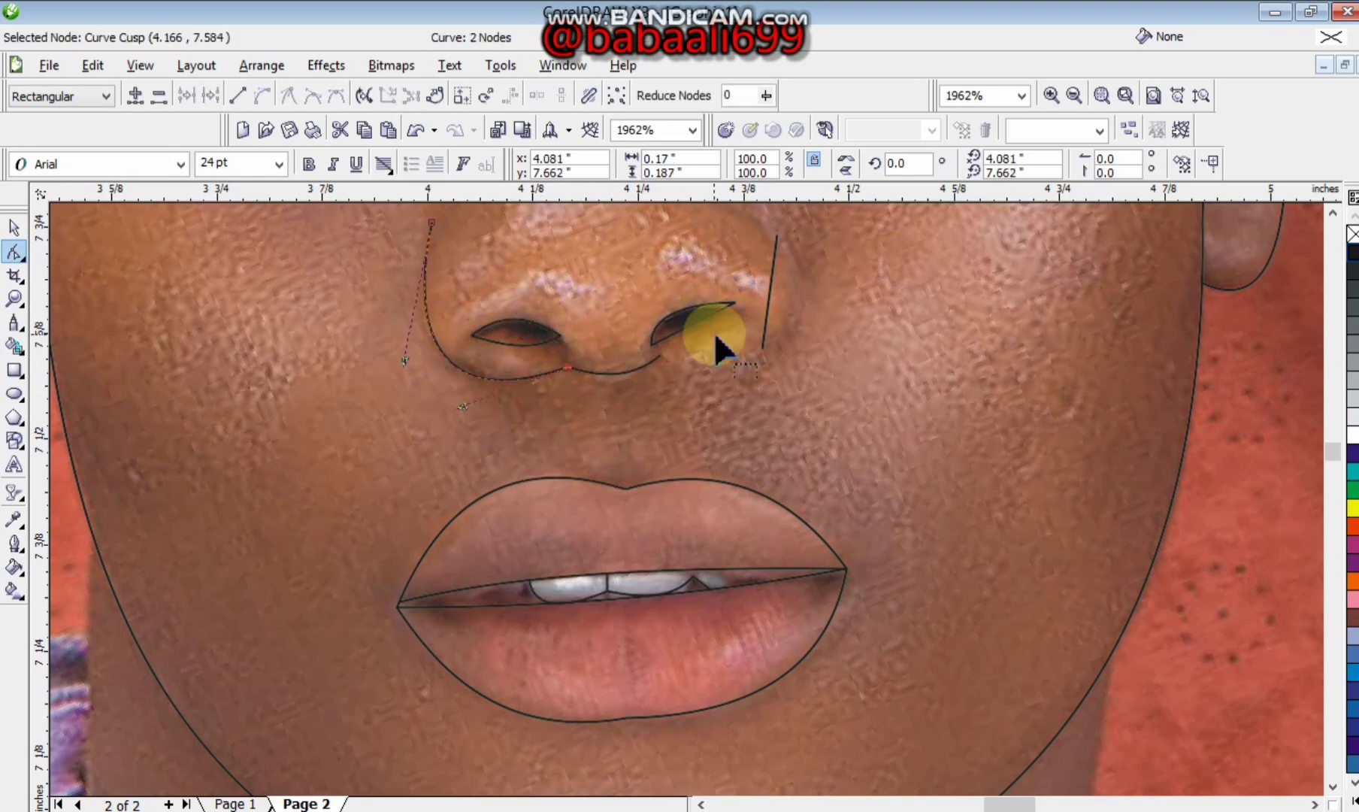
left_click(774, 280)
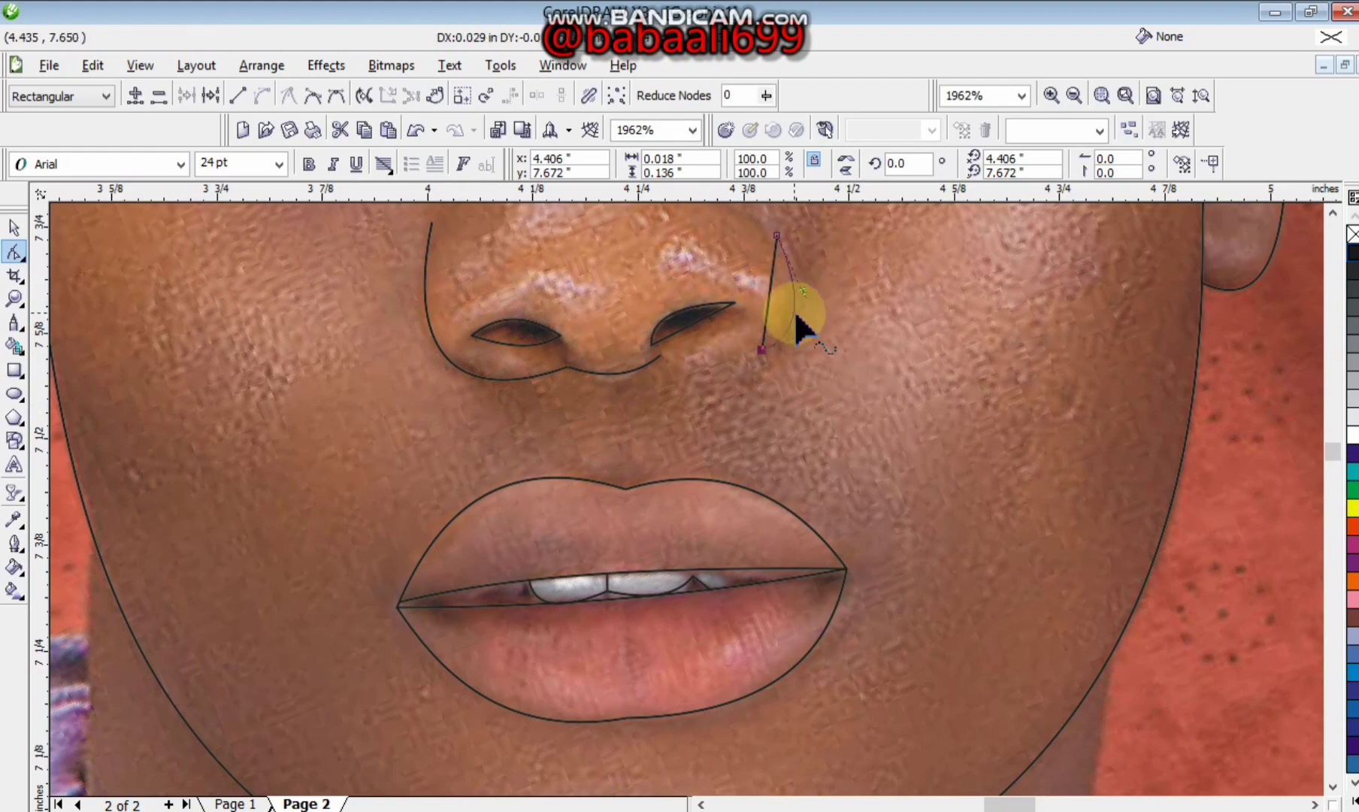
Draw a straight line about 0.33 by 0.03 in from outer to inner corner of the eye on the photo's left.
key("z")
right_click(689, 339)
right_click(633, 312)
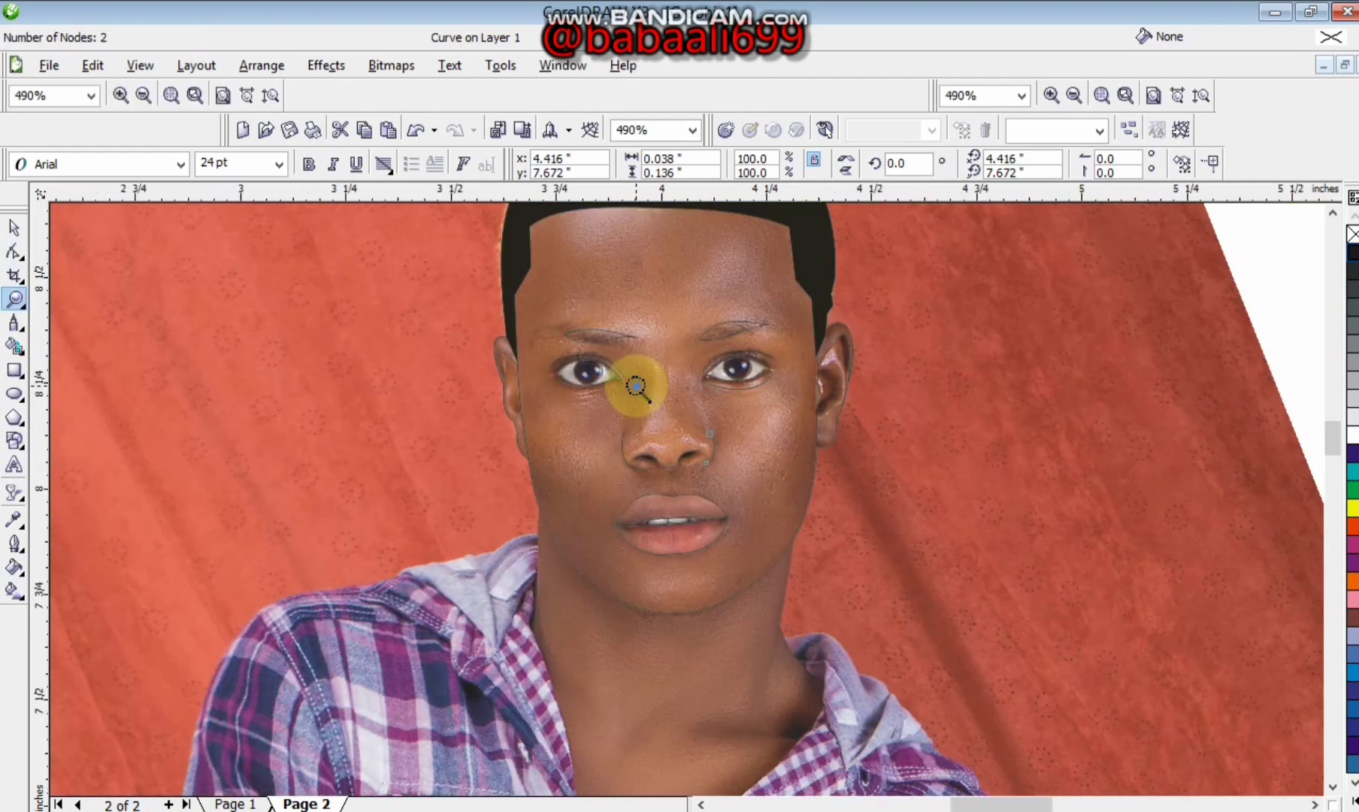
left_click(636, 388)
left_click(642, 515)
left_click(14, 322)
left_click(442, 438)
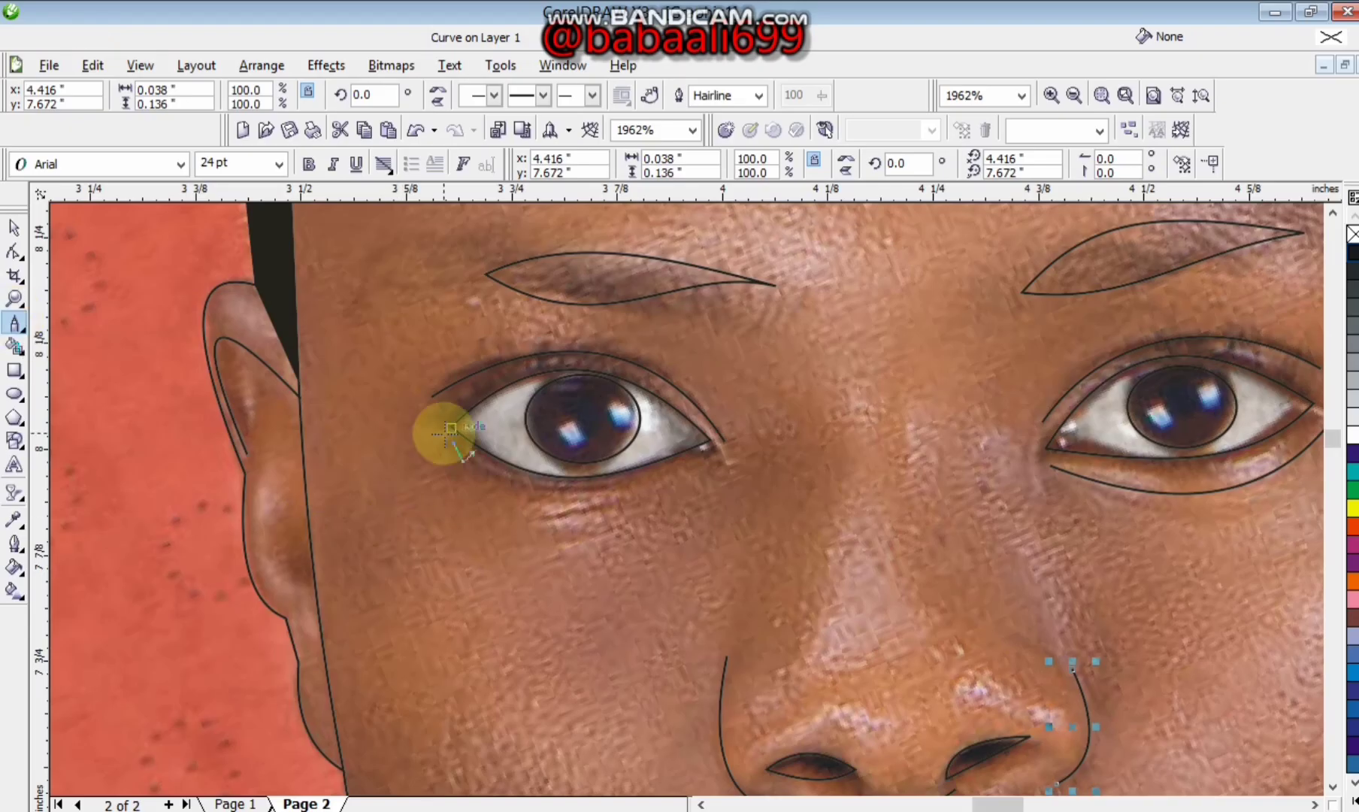
left_click(719, 460)
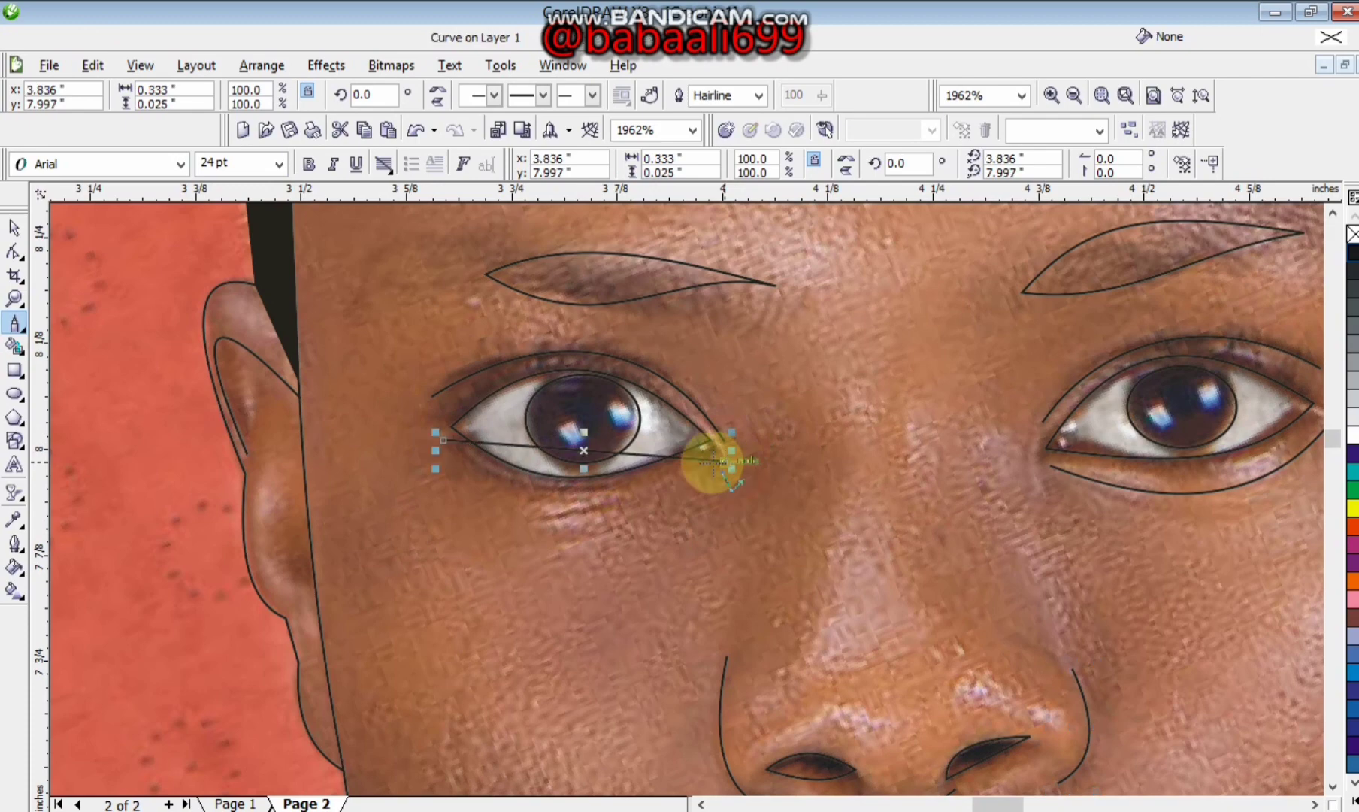
Convert the line under the eye on the photo's left to a curve and bend it downward to about 0.33 by 0.06 in.
left_click(14, 259)
right_click(535, 445)
left_click(511, 446)
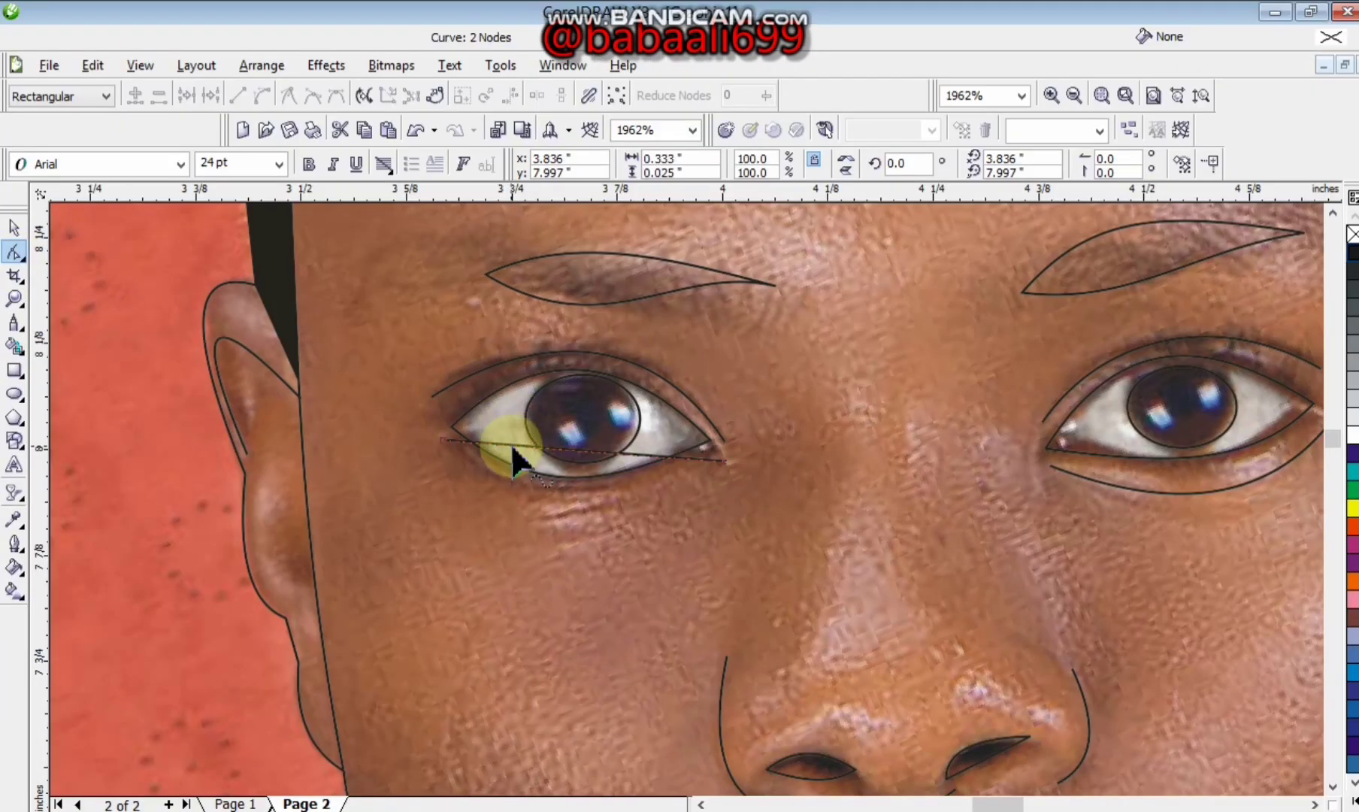
left_click_drag(566, 448, 555, 497)
key("space")
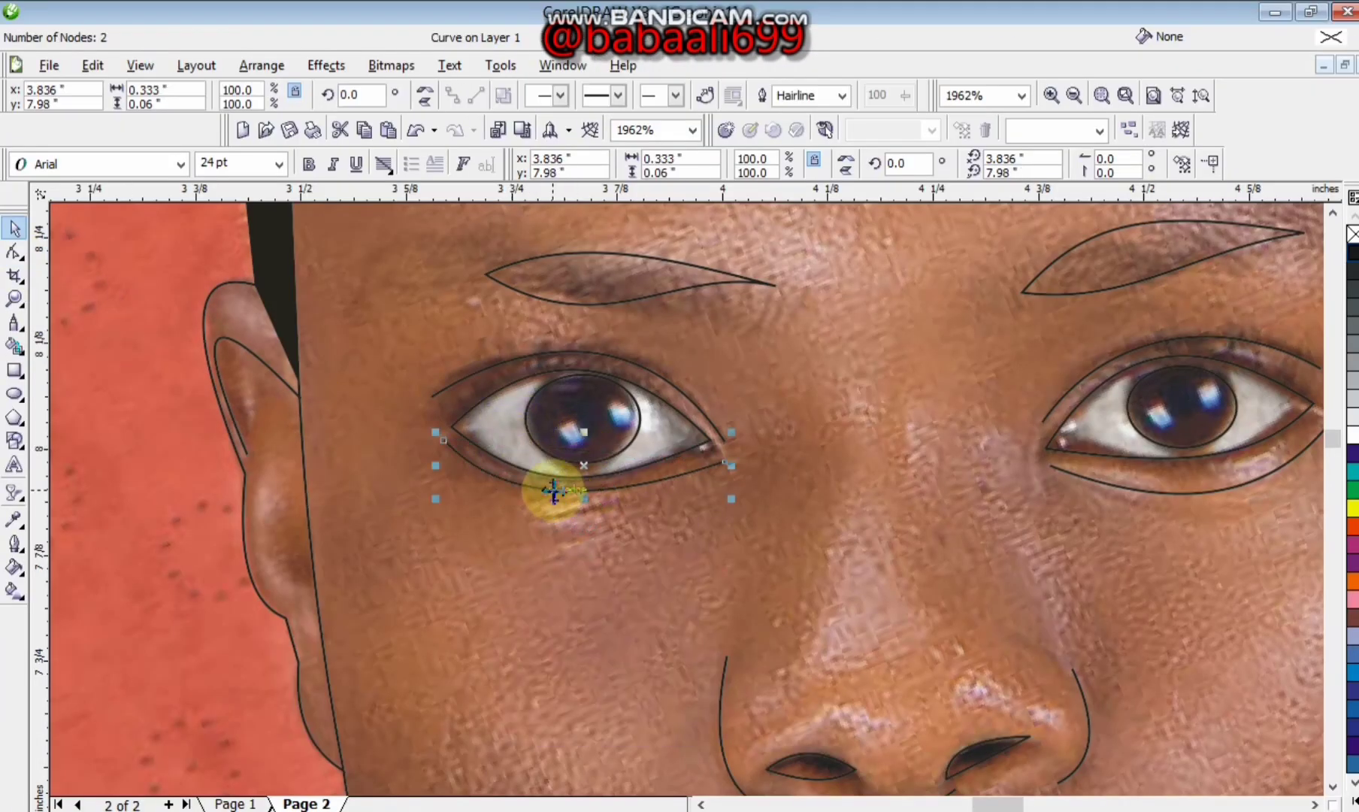
Use Smart Fill to fill both eyebrows, both irises and both nostrils with black.
key("z")
right_click(613, 557)
left_click(15, 347)
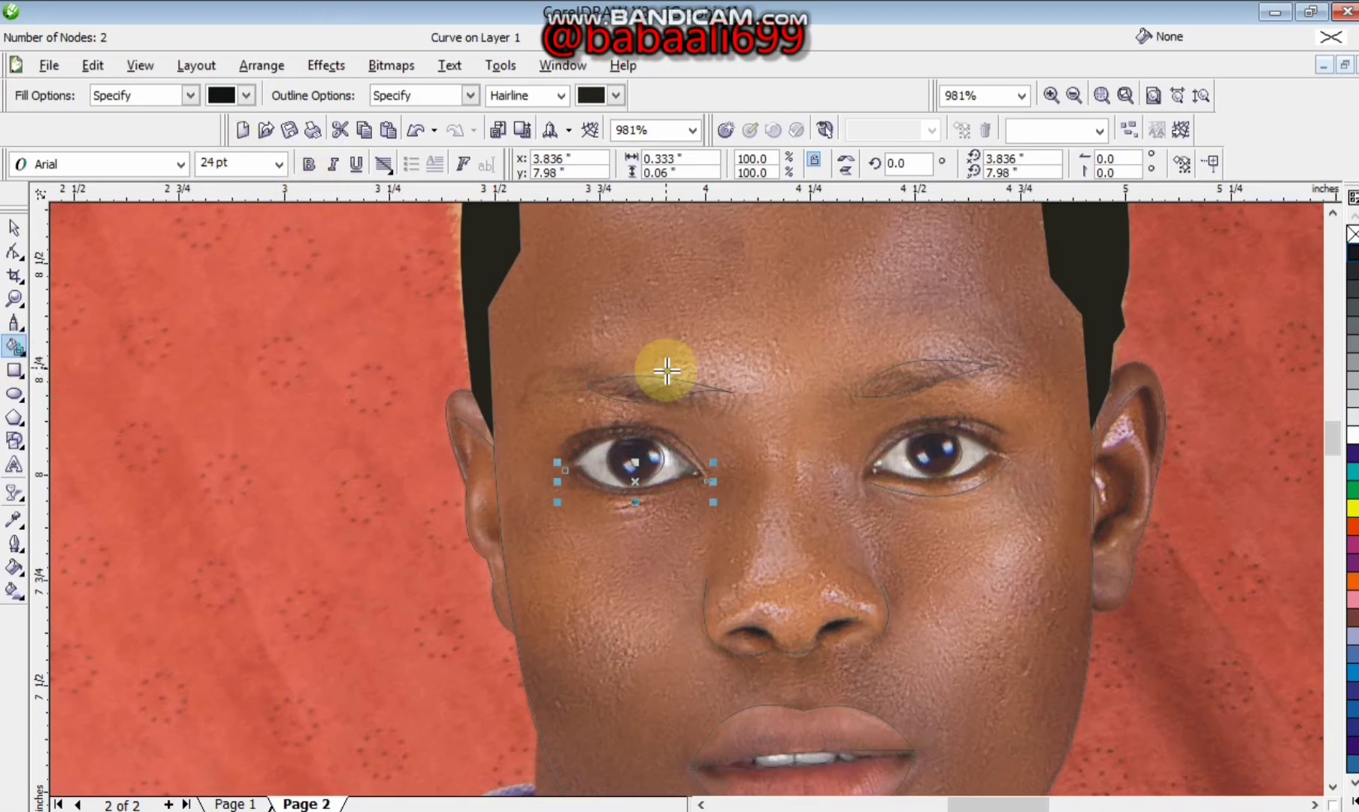
left_click(666, 370)
left_click(910, 379)
left_click(925, 453)
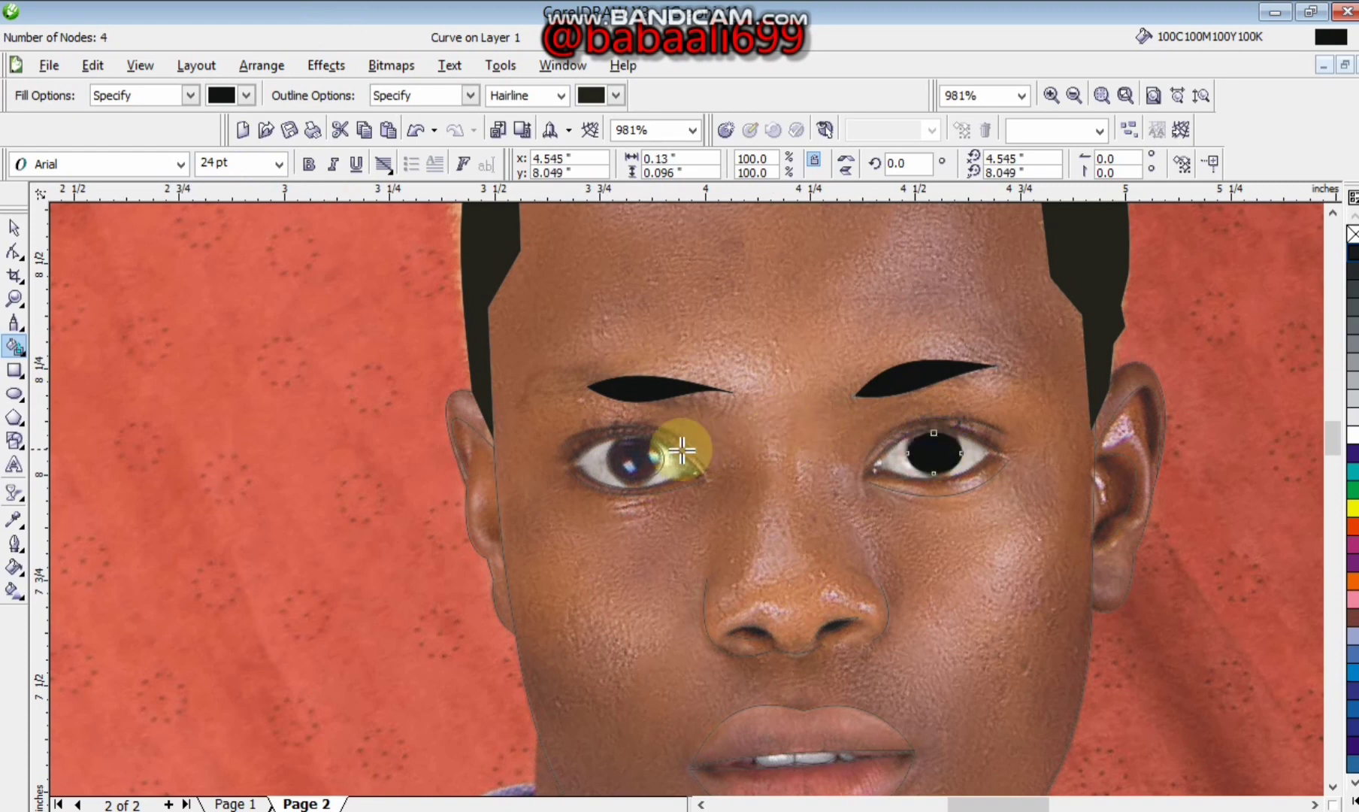
left_click(636, 467)
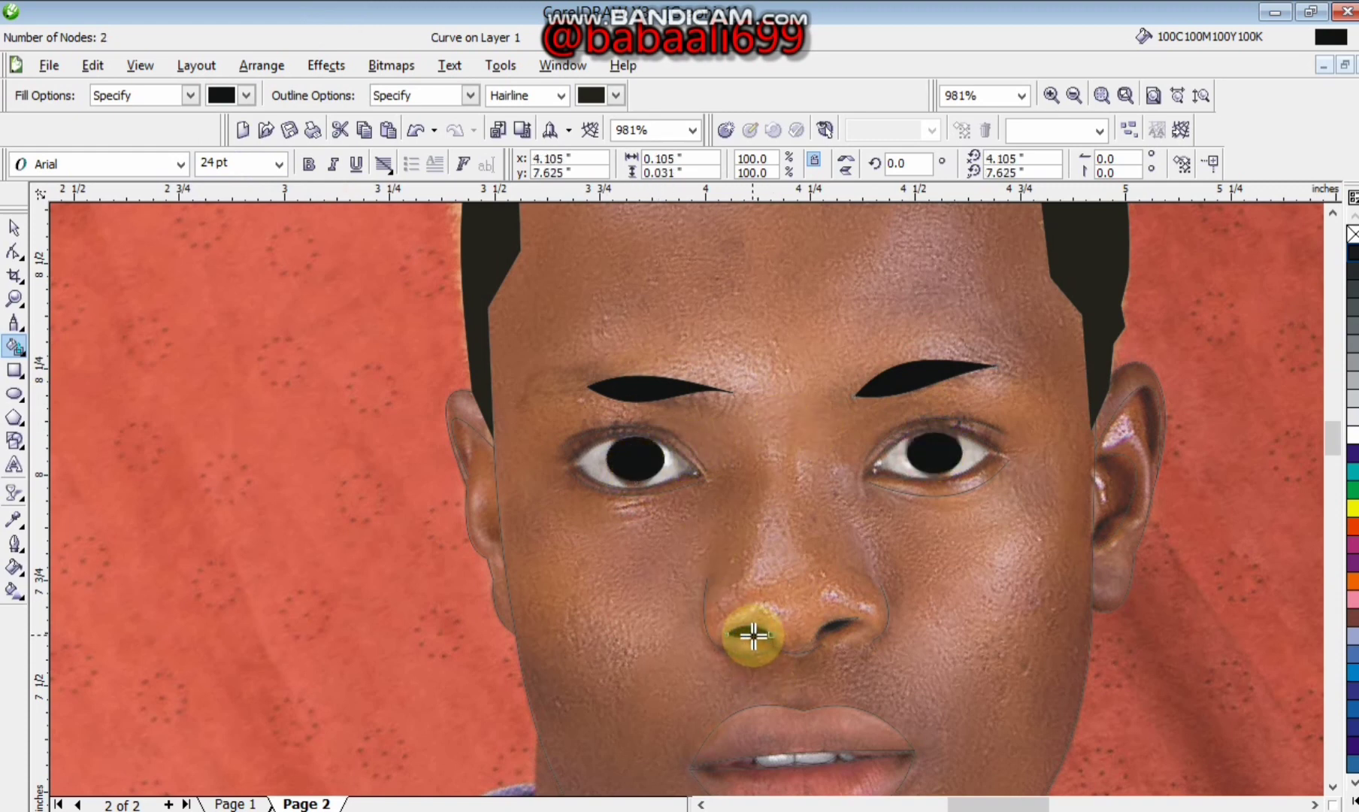
left_click(836, 627)
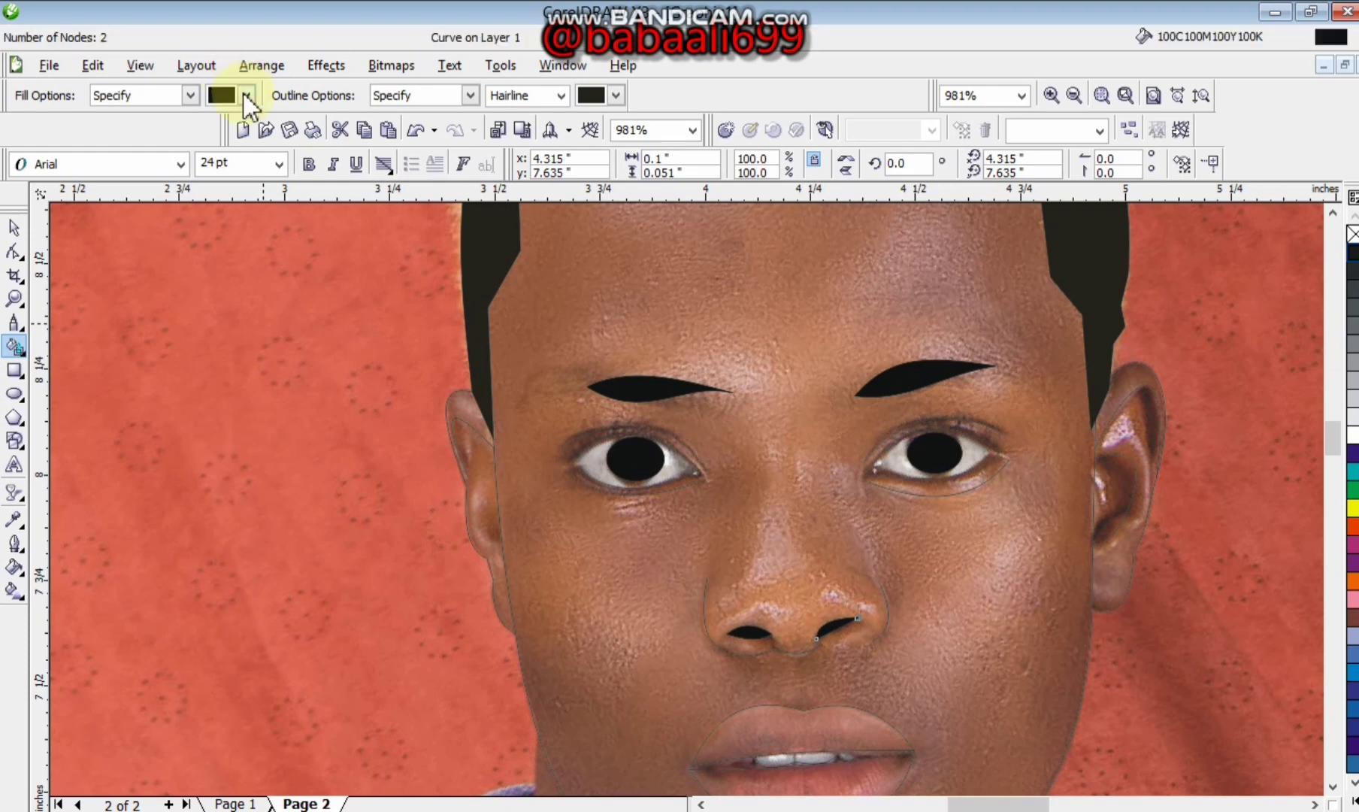
Fill the whites of both eyes and the teeth with White.
left_click(245, 95)
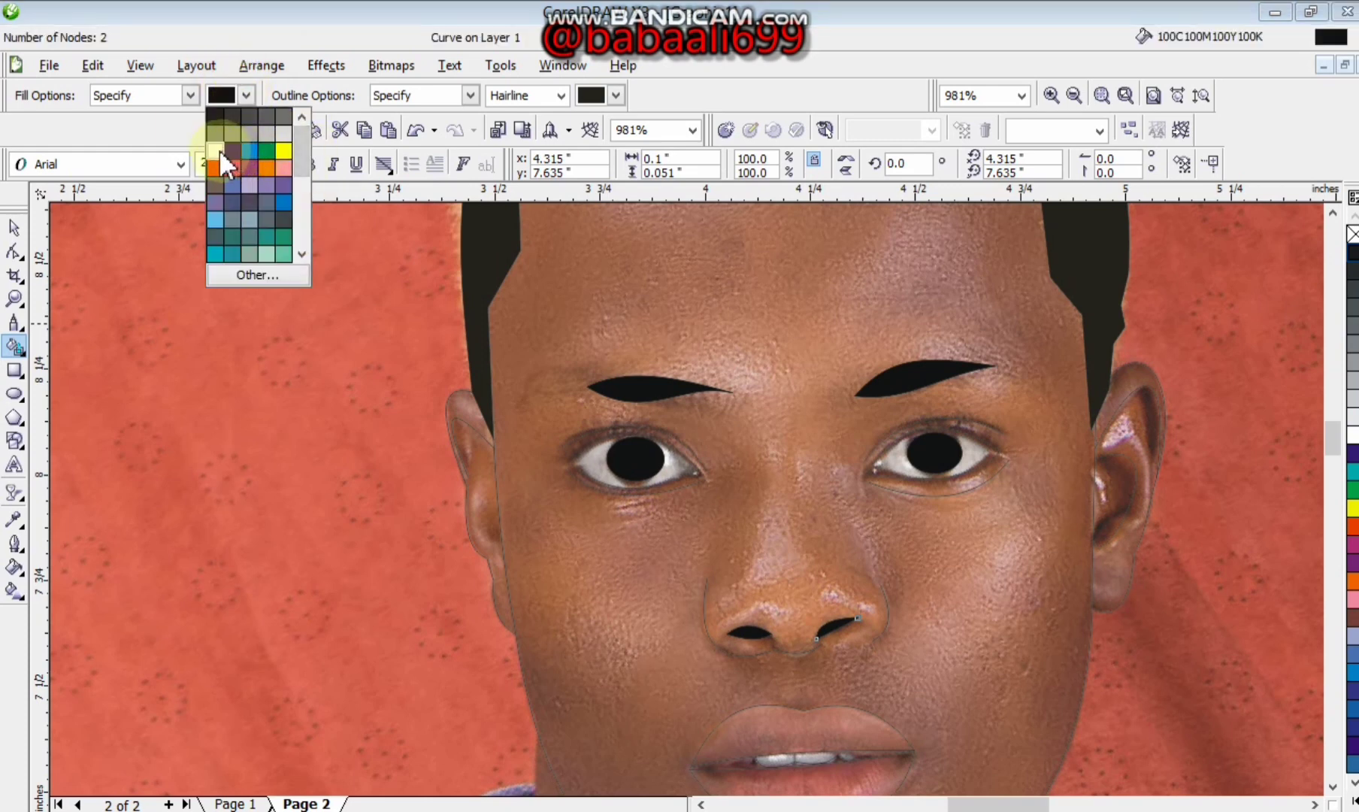
left_click(218, 150)
left_click(601, 463)
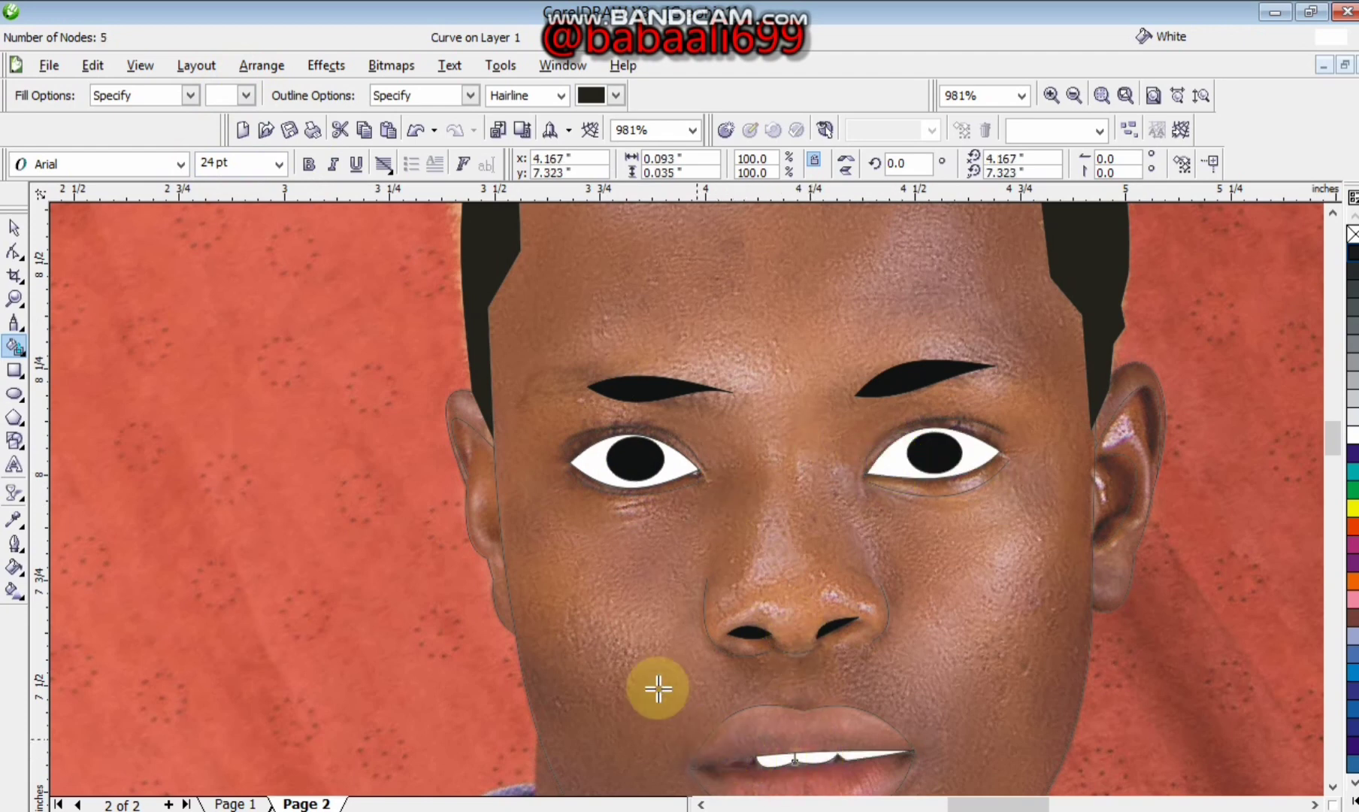
Fill the face and all sections of both ears with Red Brown.
left_click(245, 94)
left_click_drag(304, 188, 306, 211)
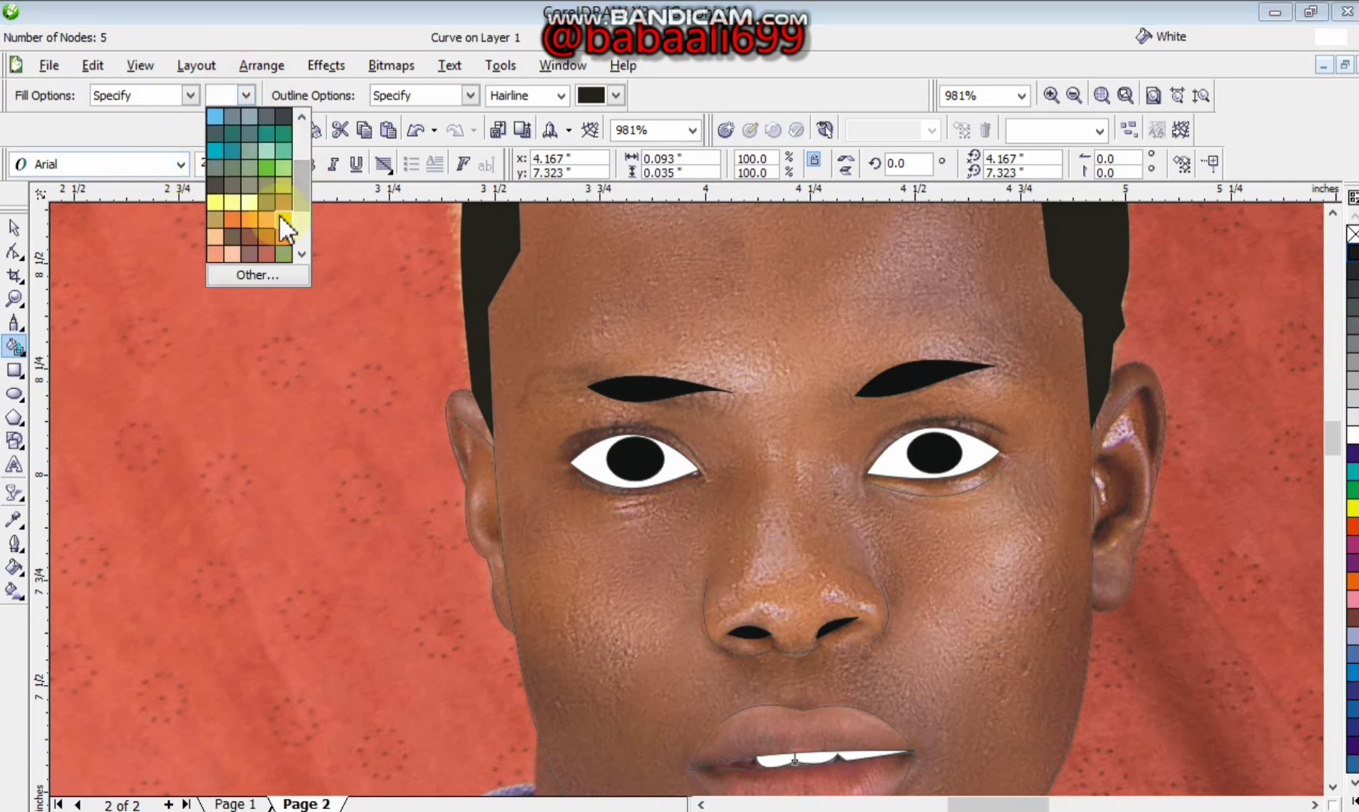
left_click(284, 209)
left_click(626, 321)
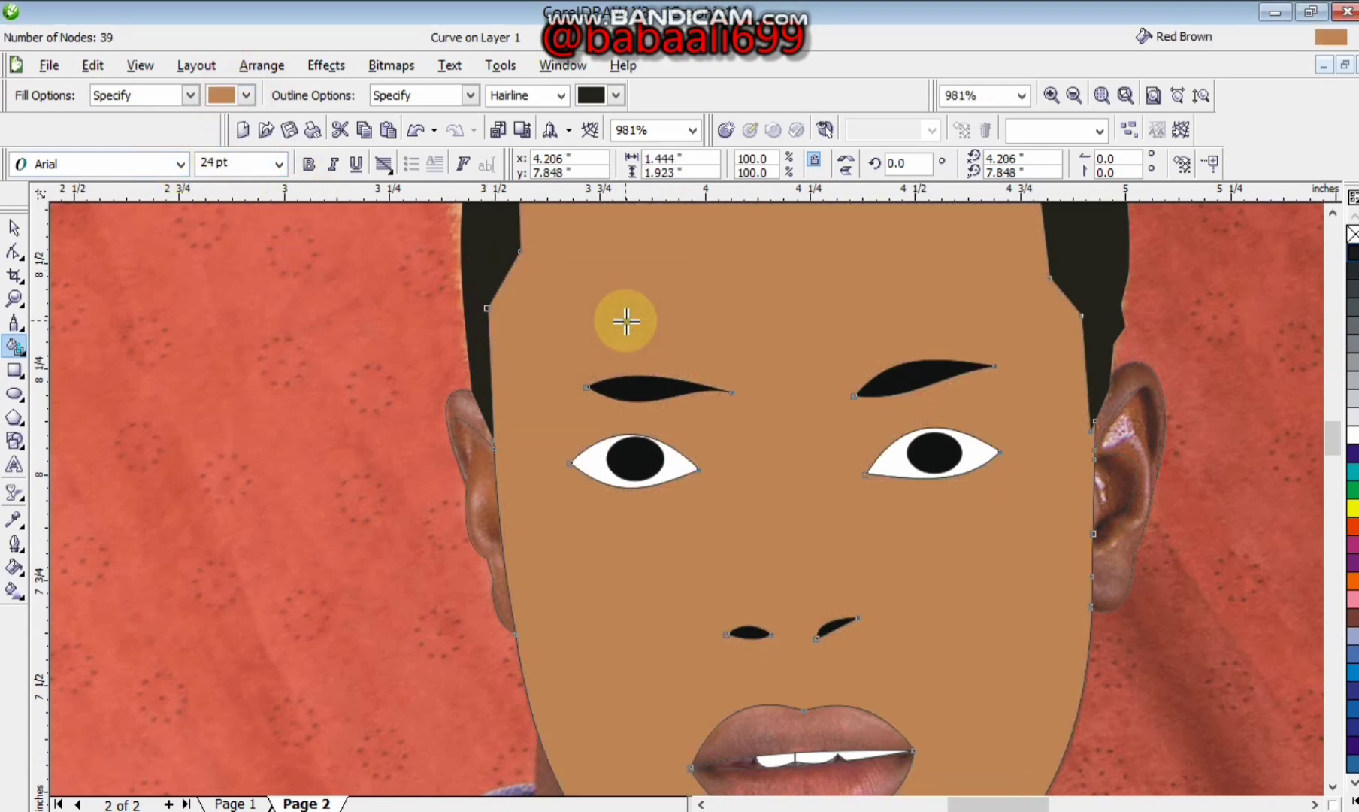
left_click(1145, 427)
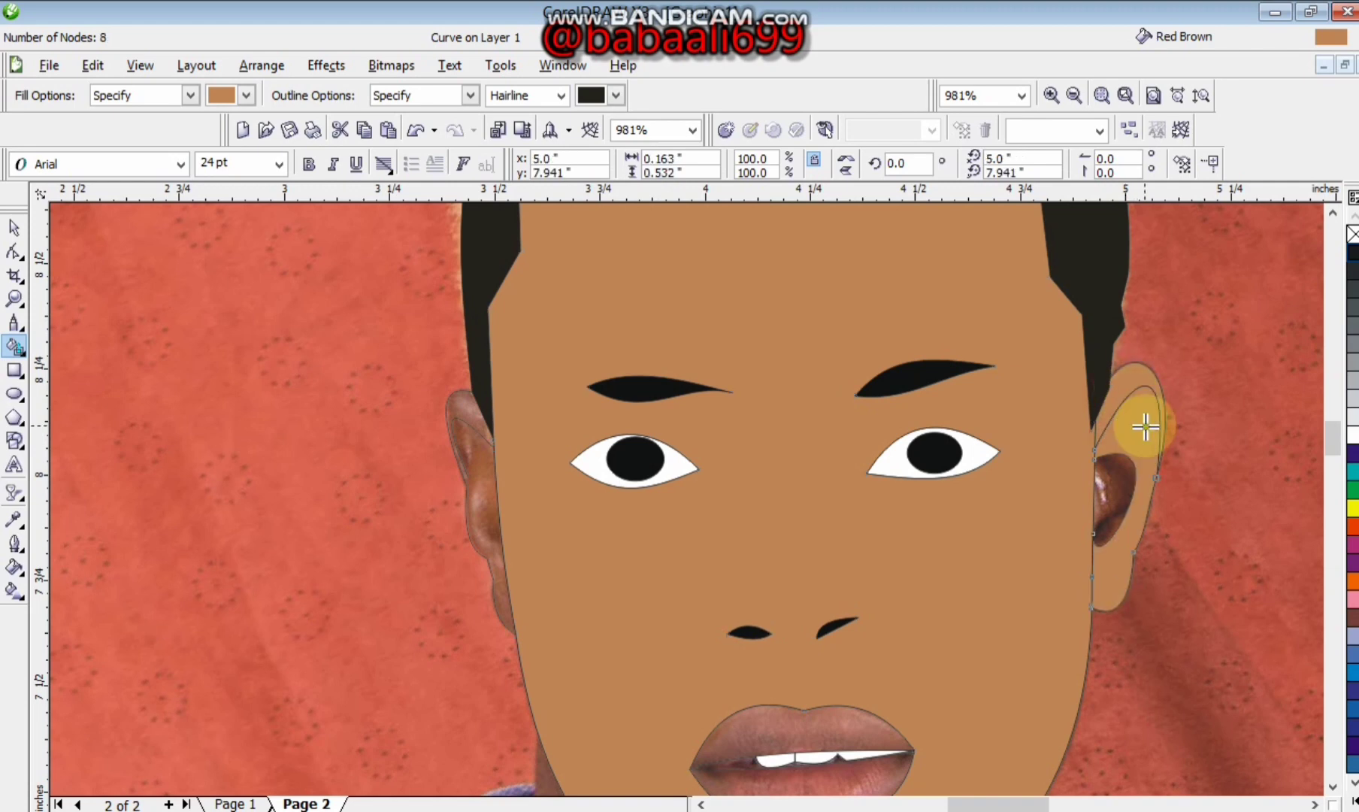
left_click(456, 413)
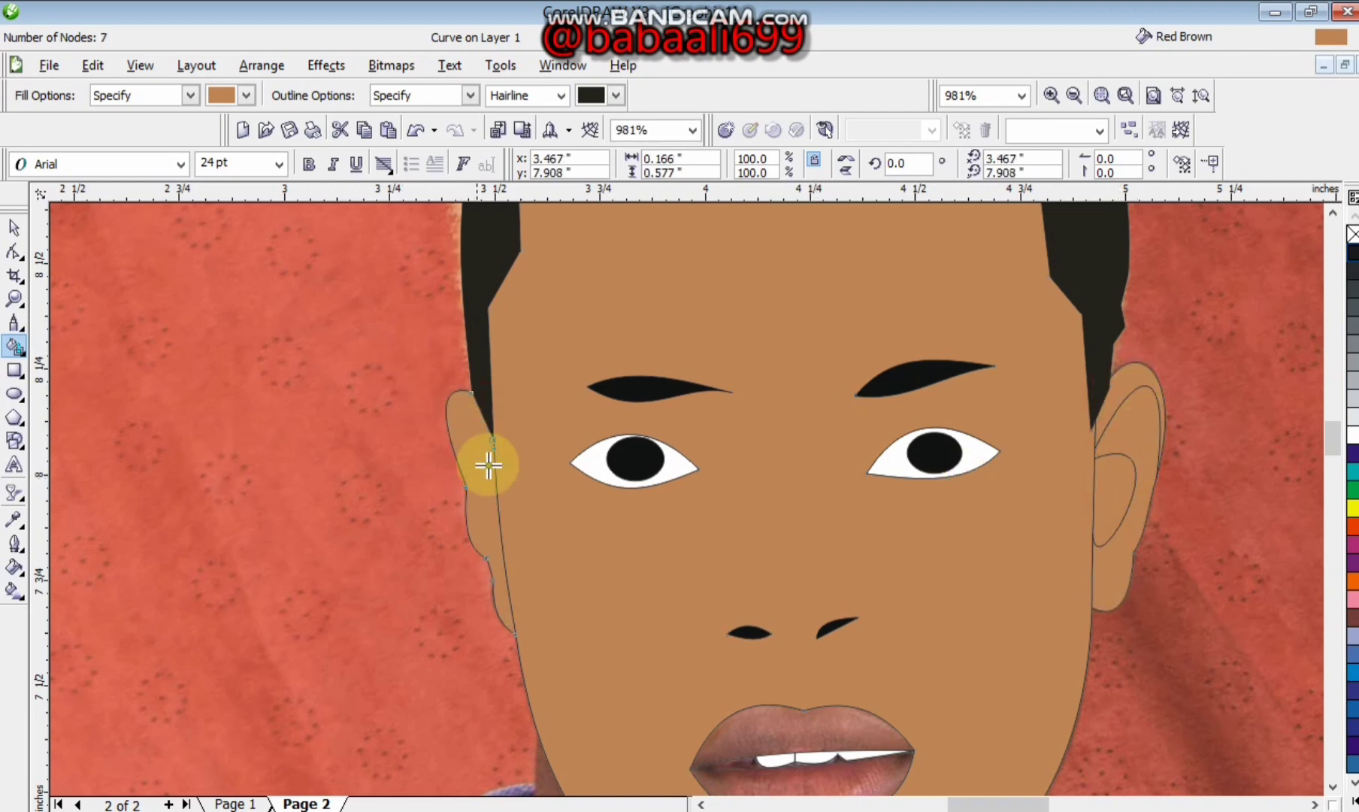
Fill the lower lip with Magenta and the upper lip with Dark Brown.
left_click_drag(1332, 443, 1331, 458)
left_click(248, 95)
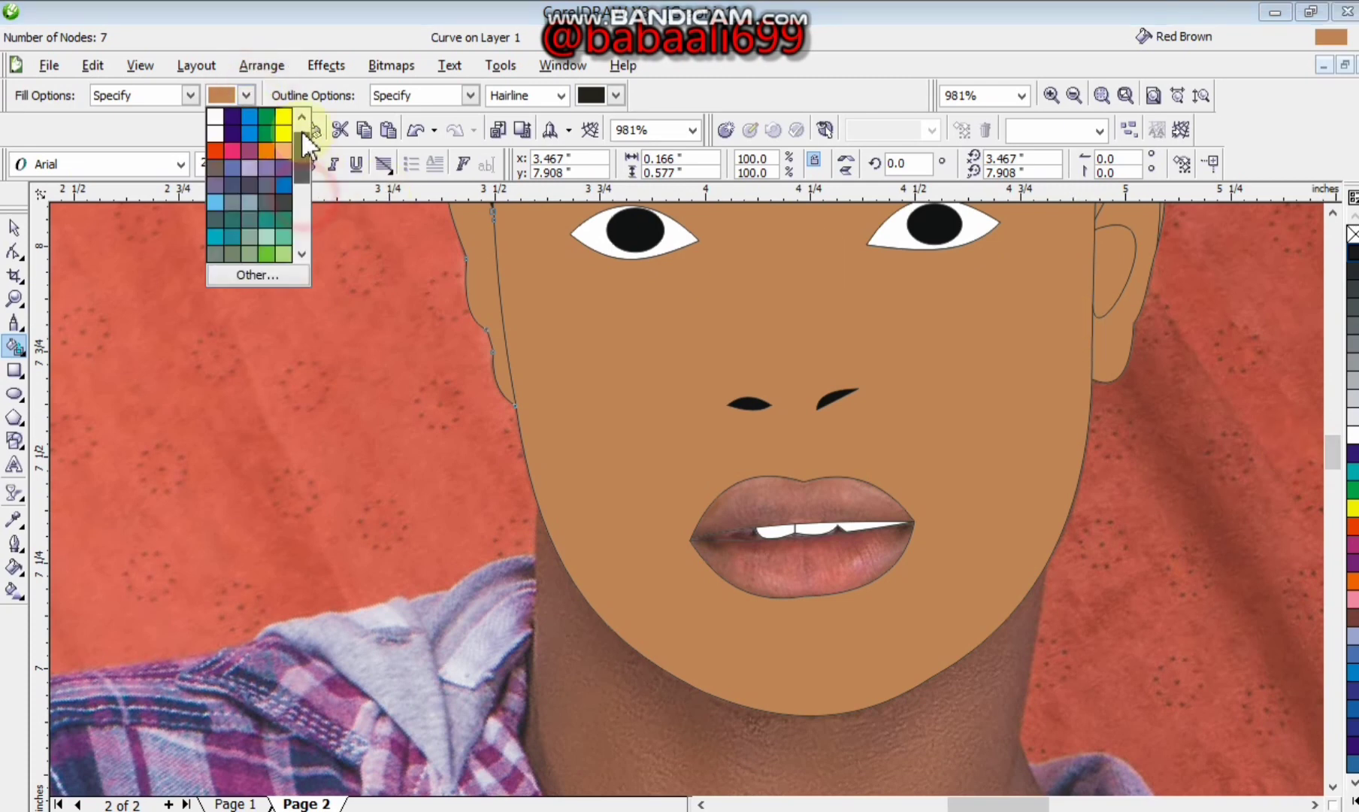
left_click(233, 168)
left_click(834, 553)
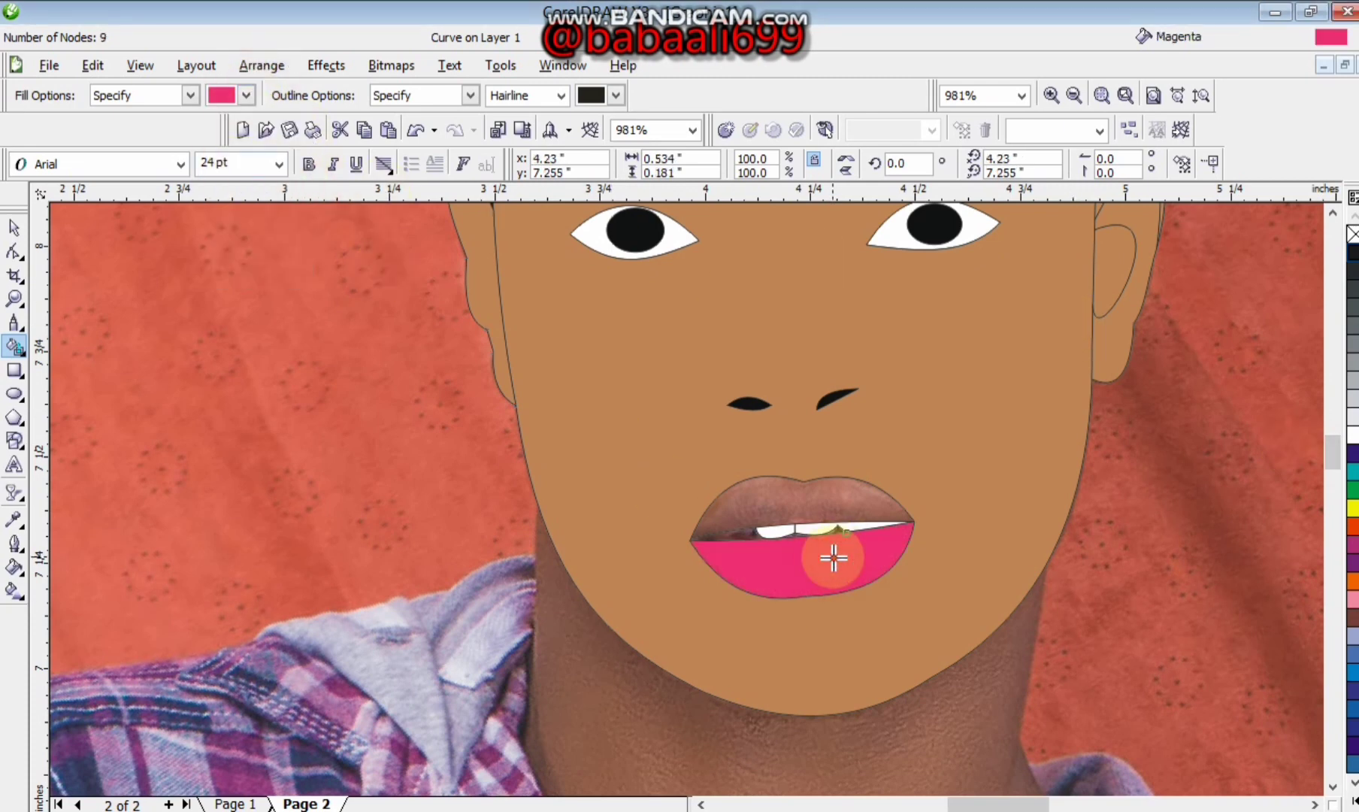
left_click(247, 96)
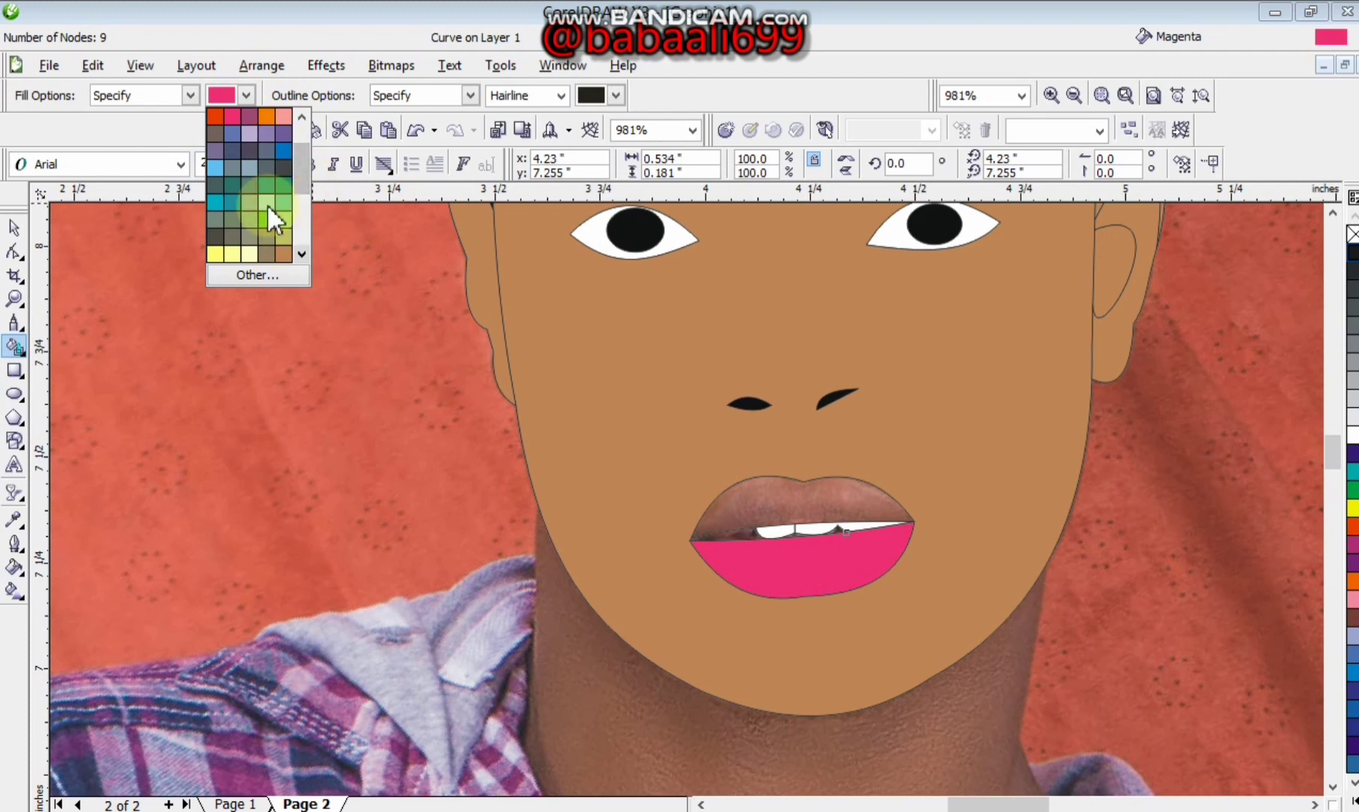
left_click(219, 133)
left_click(850, 496)
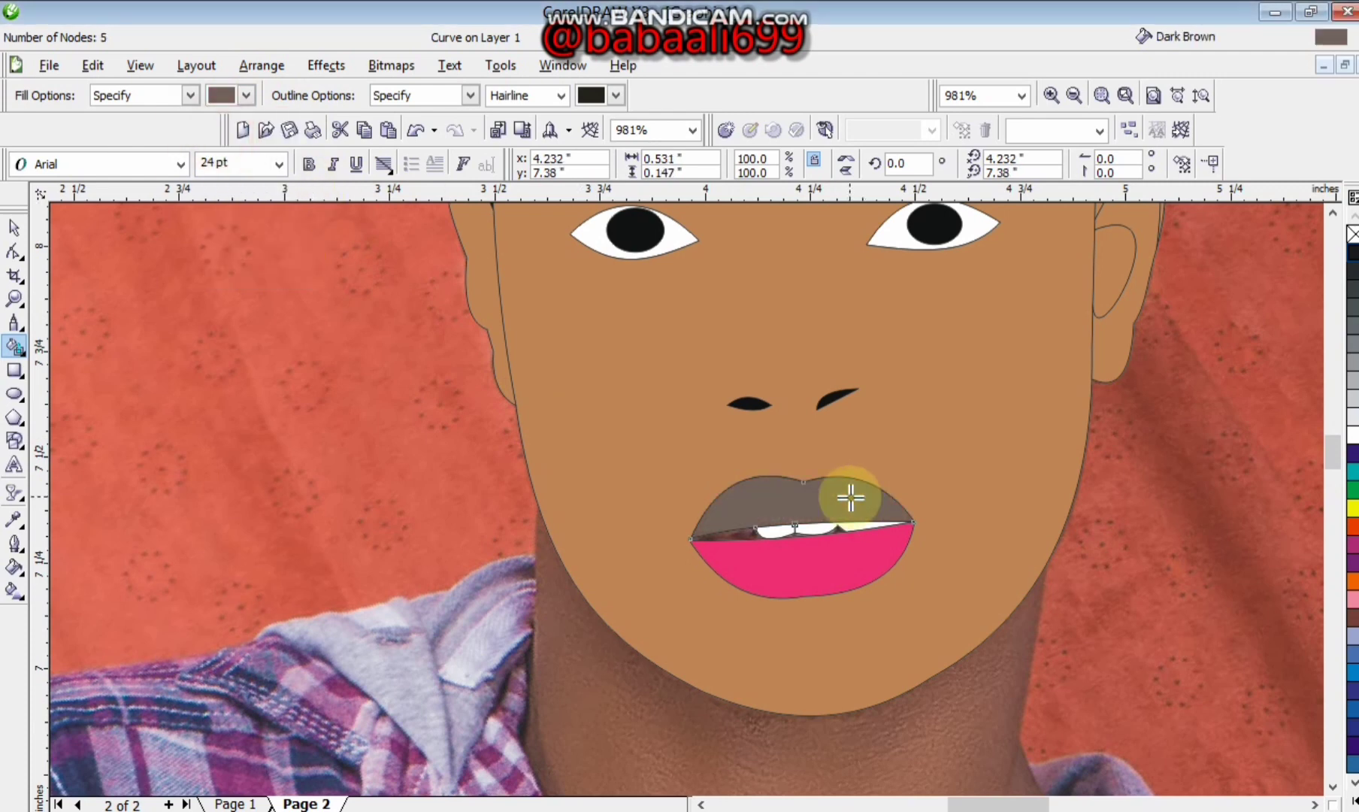
Fill the small gaps beside and beneath the teeth with Red Brown.
left_click(246, 95)
left_click(295, 248)
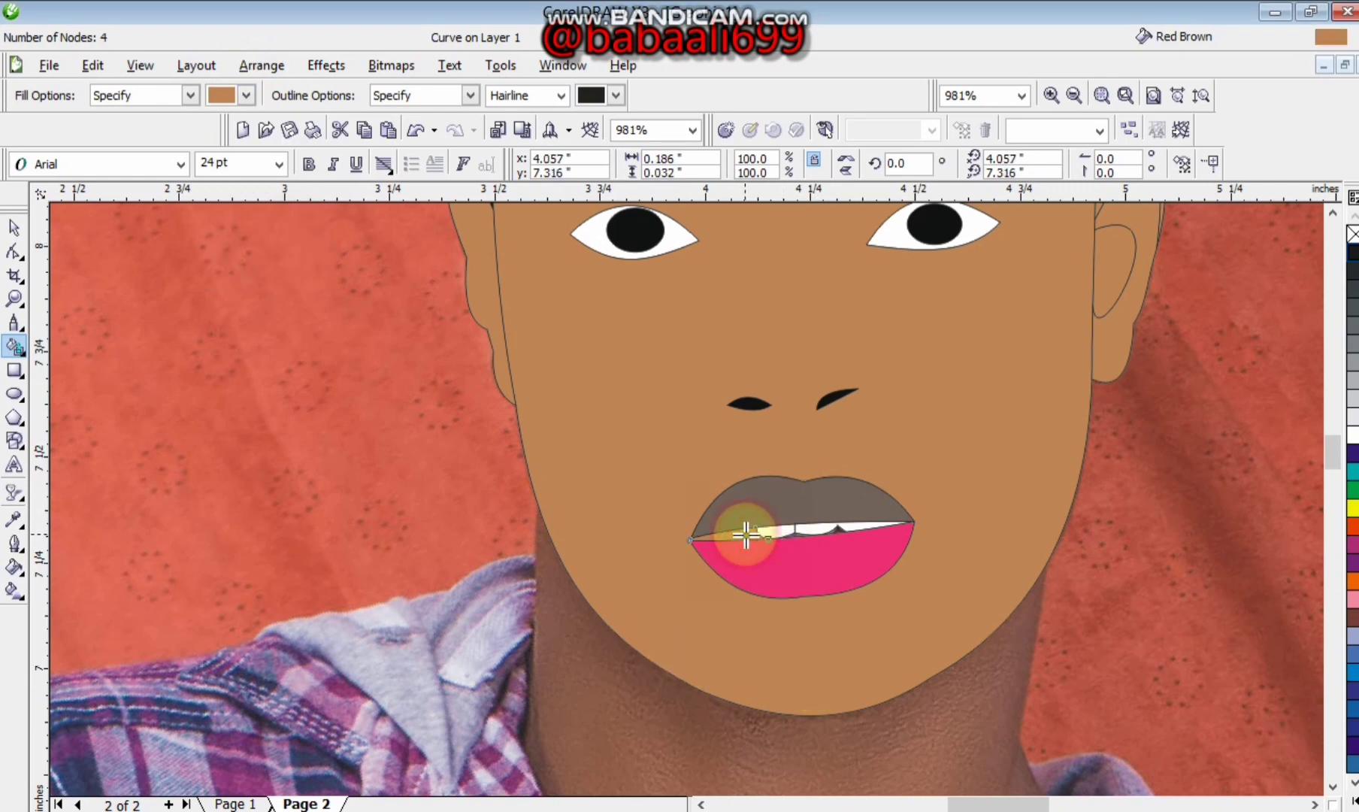
left_click(839, 536)
key("ctrl+z")
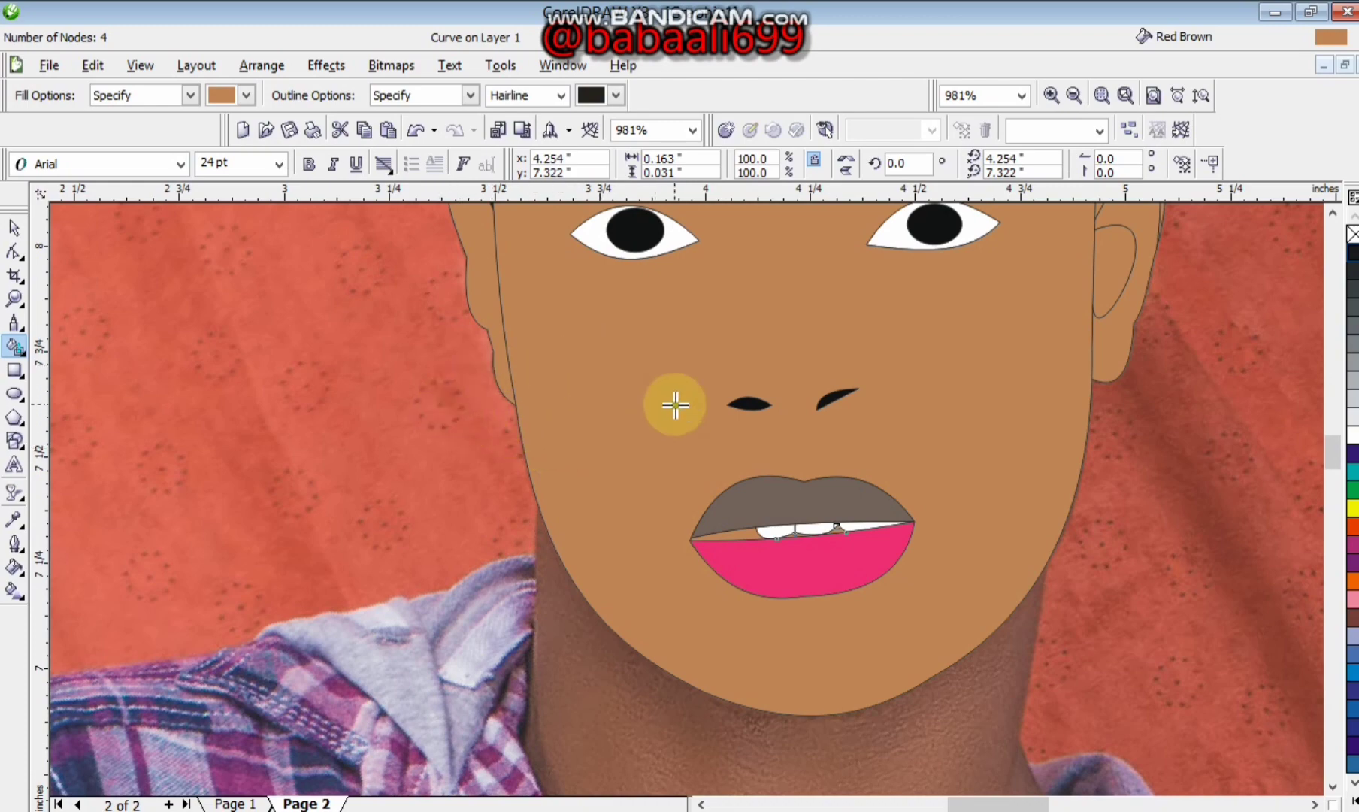
Start a polyline at the jaw edge on the photo's left and trace it along the neck and the outer edge of the hood.
left_click(14, 228)
key("z")
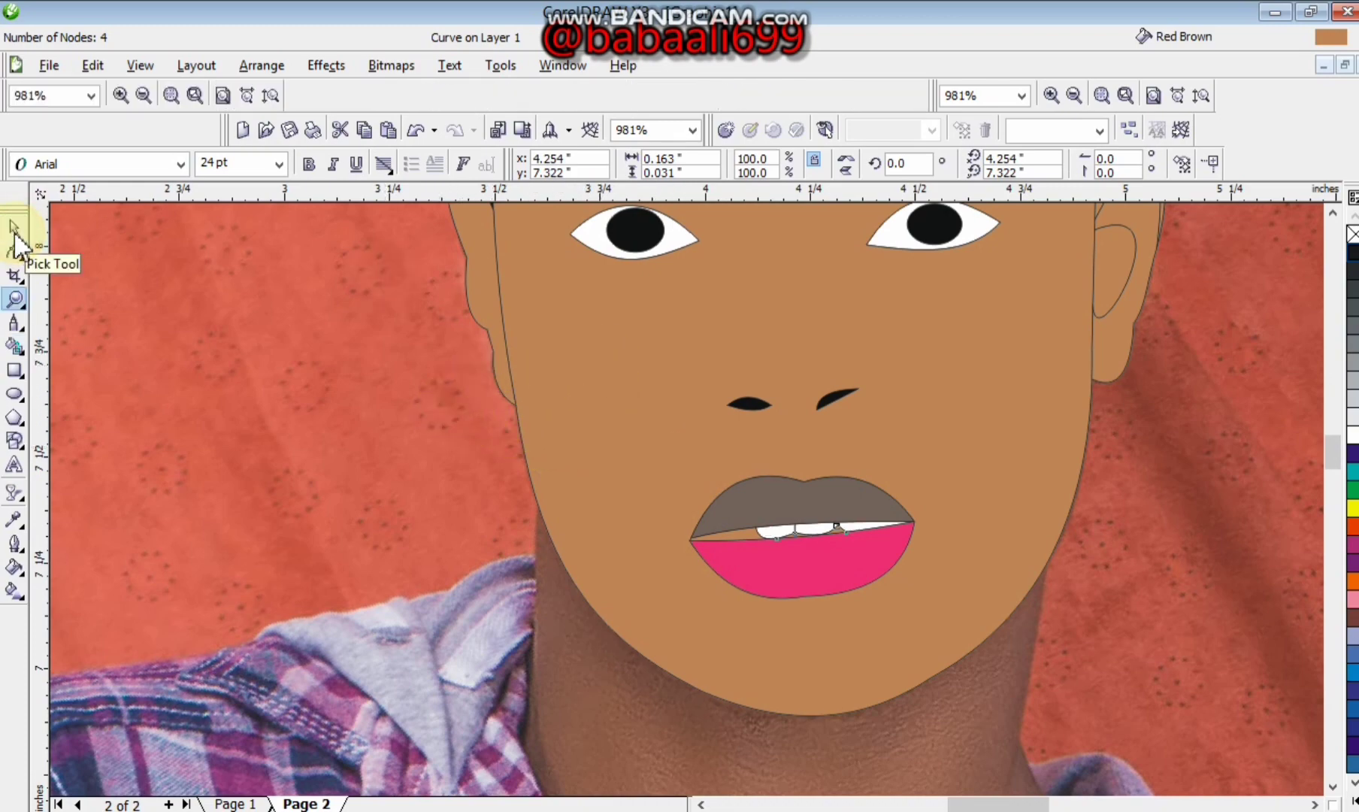
right_click(309, 362)
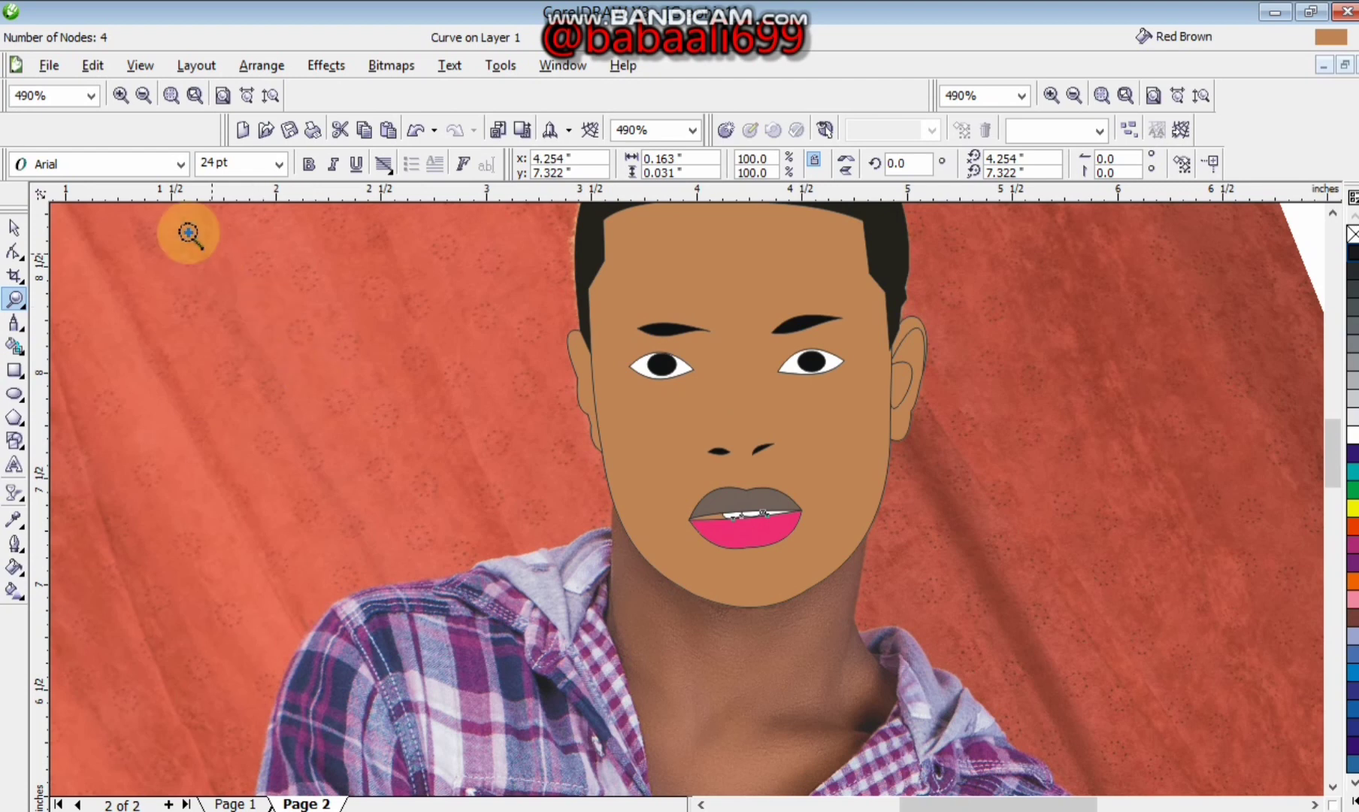
left_click(710, 647)
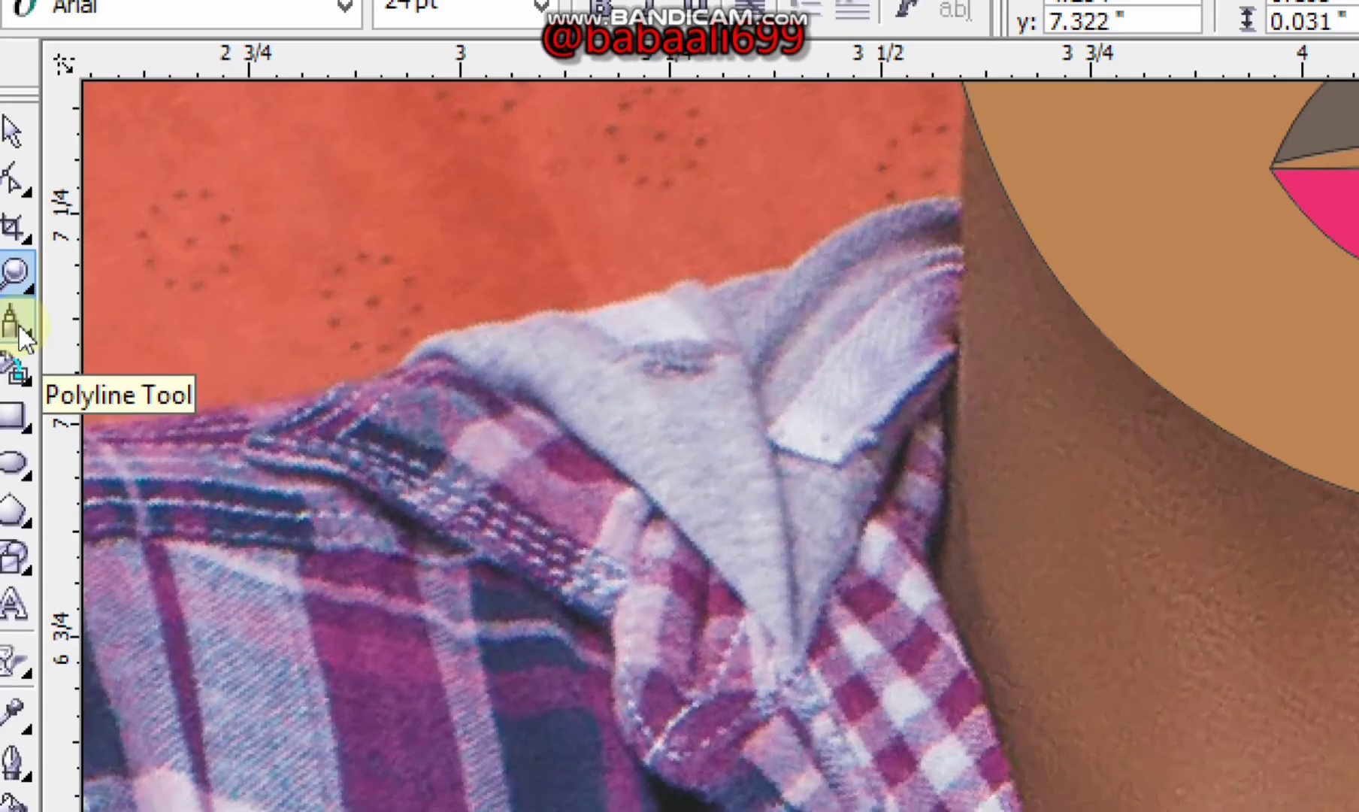
left_click(15, 323)
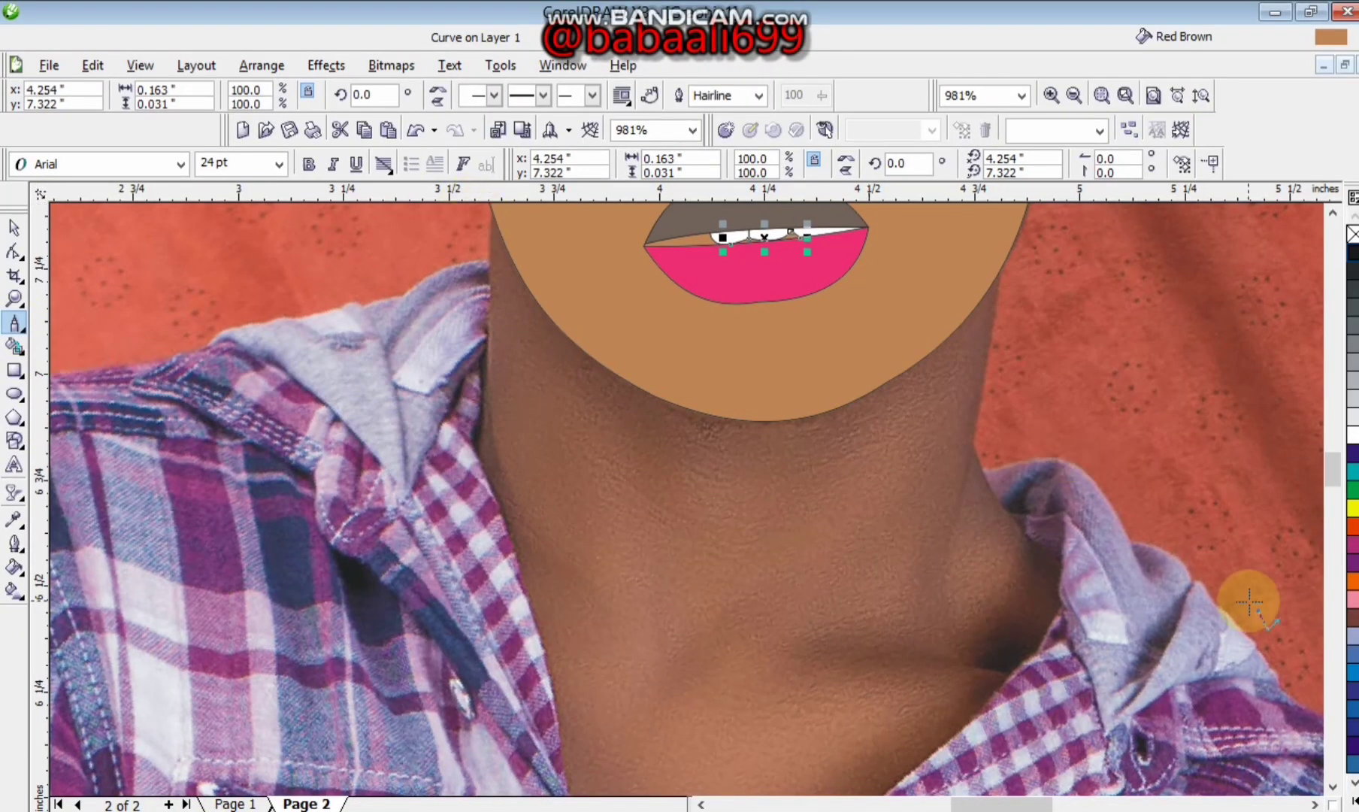
scroll(1334, 496, "up", 2)
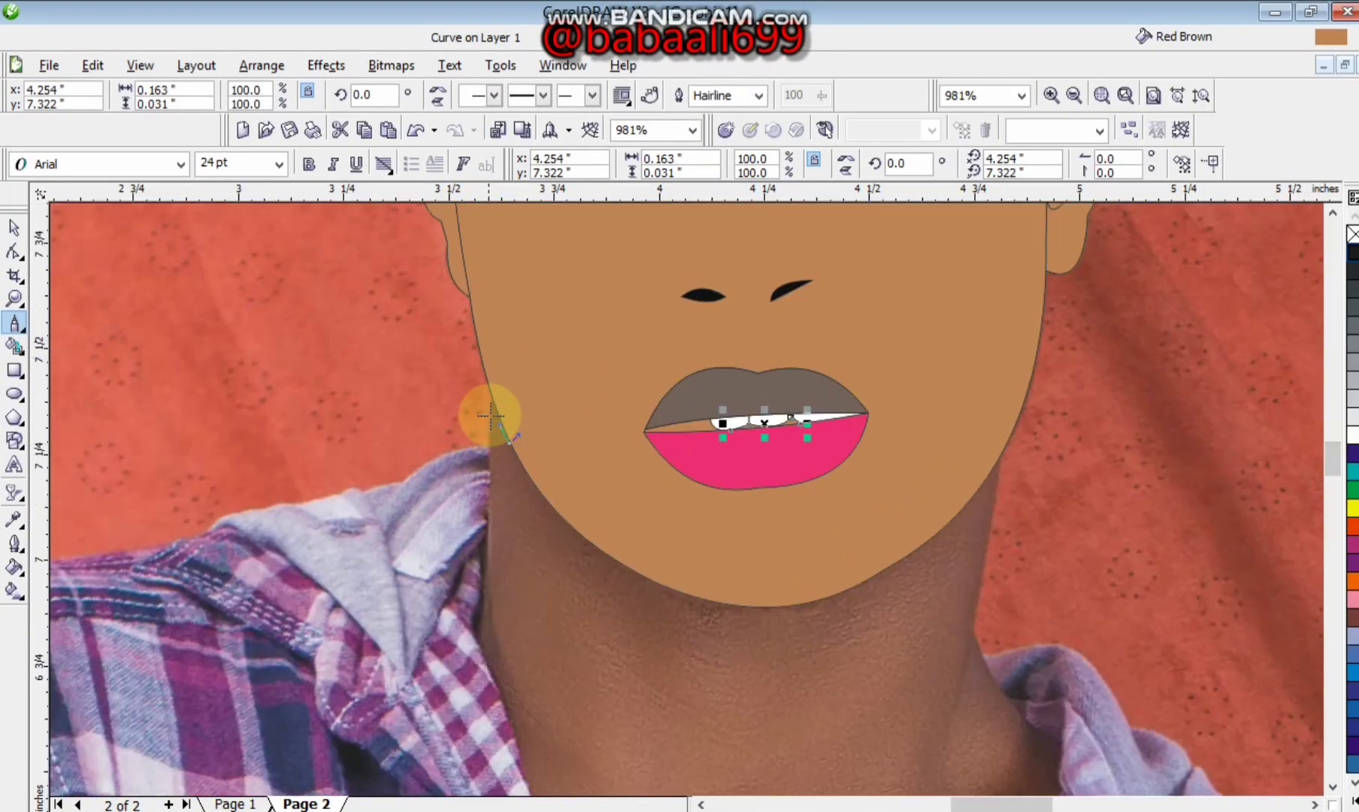
left_click(493, 400)
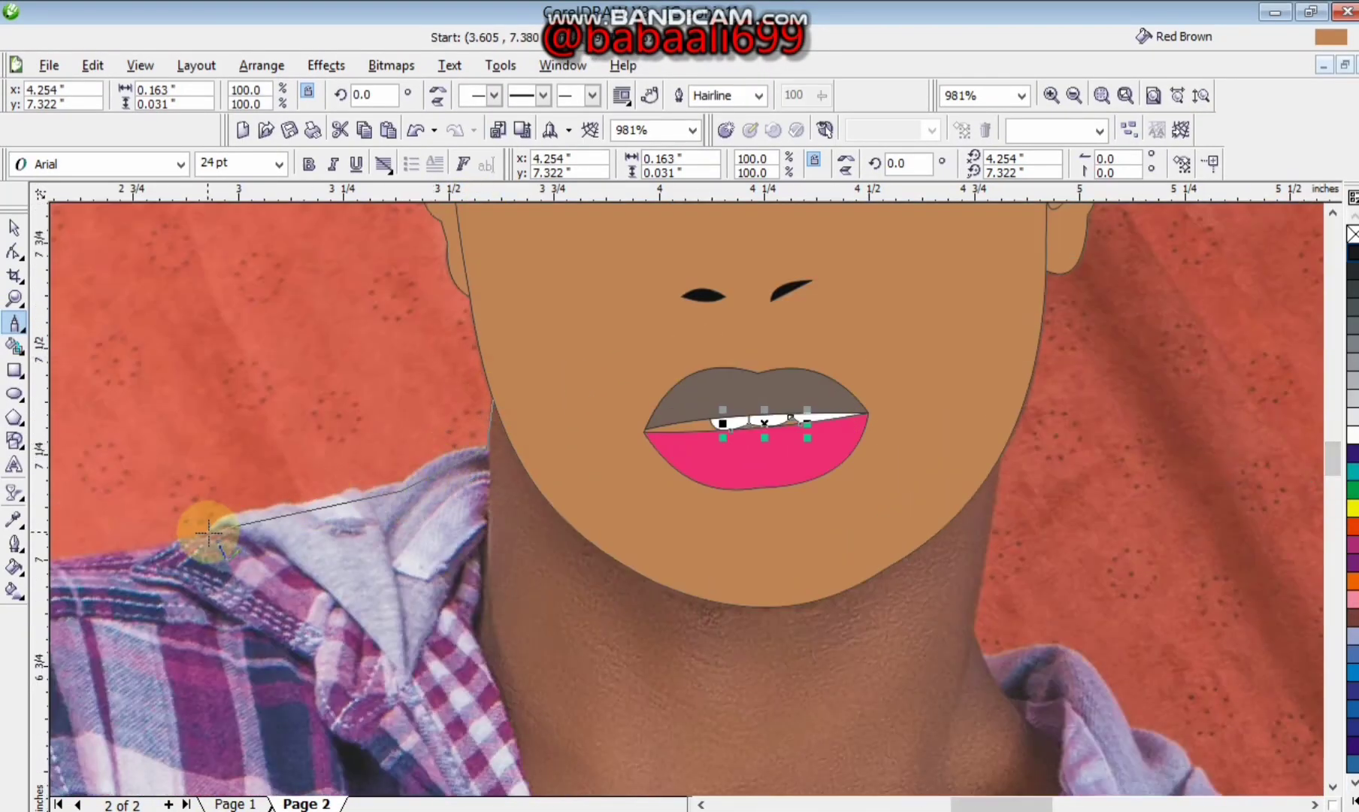
left_click(205, 531)
Continue the polyline over the shoulder on the photo's left, down the outer sleeve and around the elbow to the shirt's side.
left_click(240, 663)
left_click(132, 724)
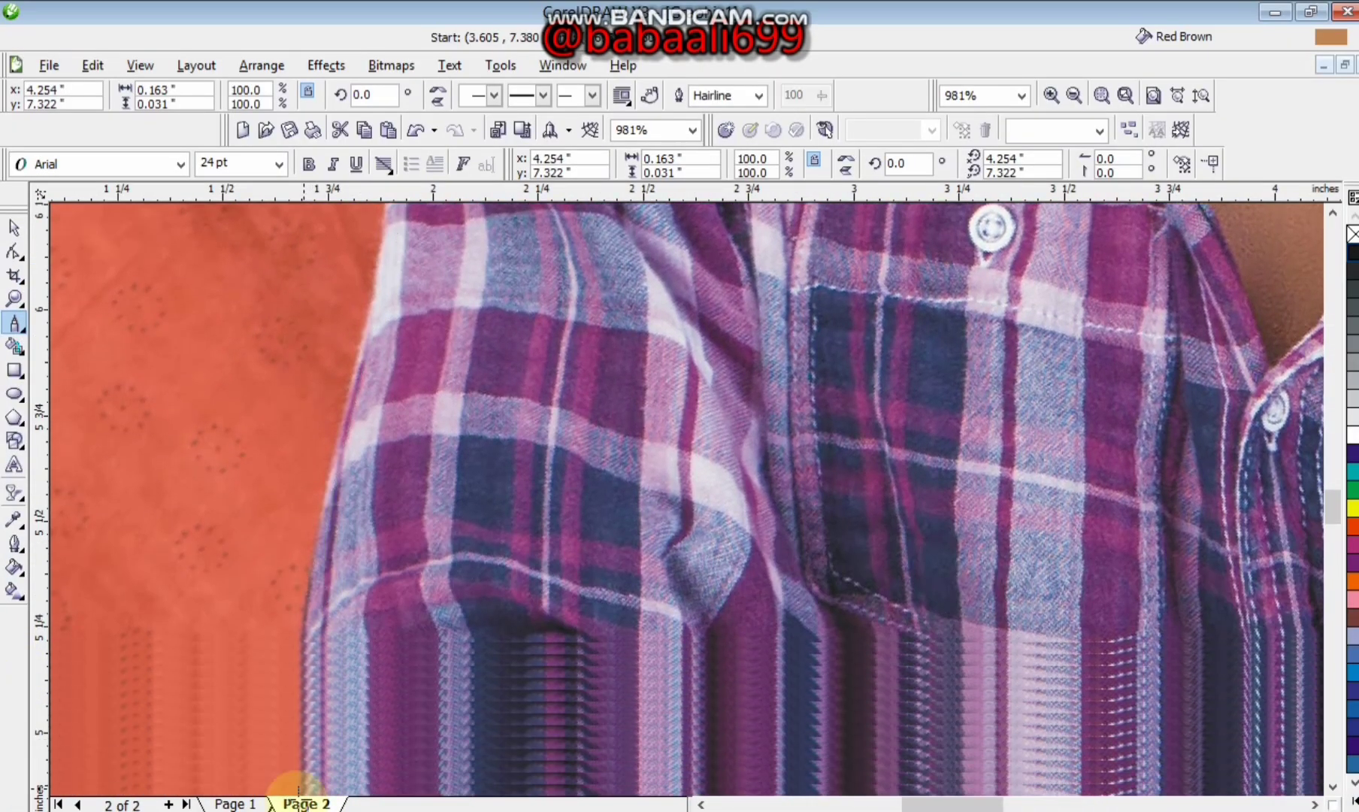
left_click(288, 731)
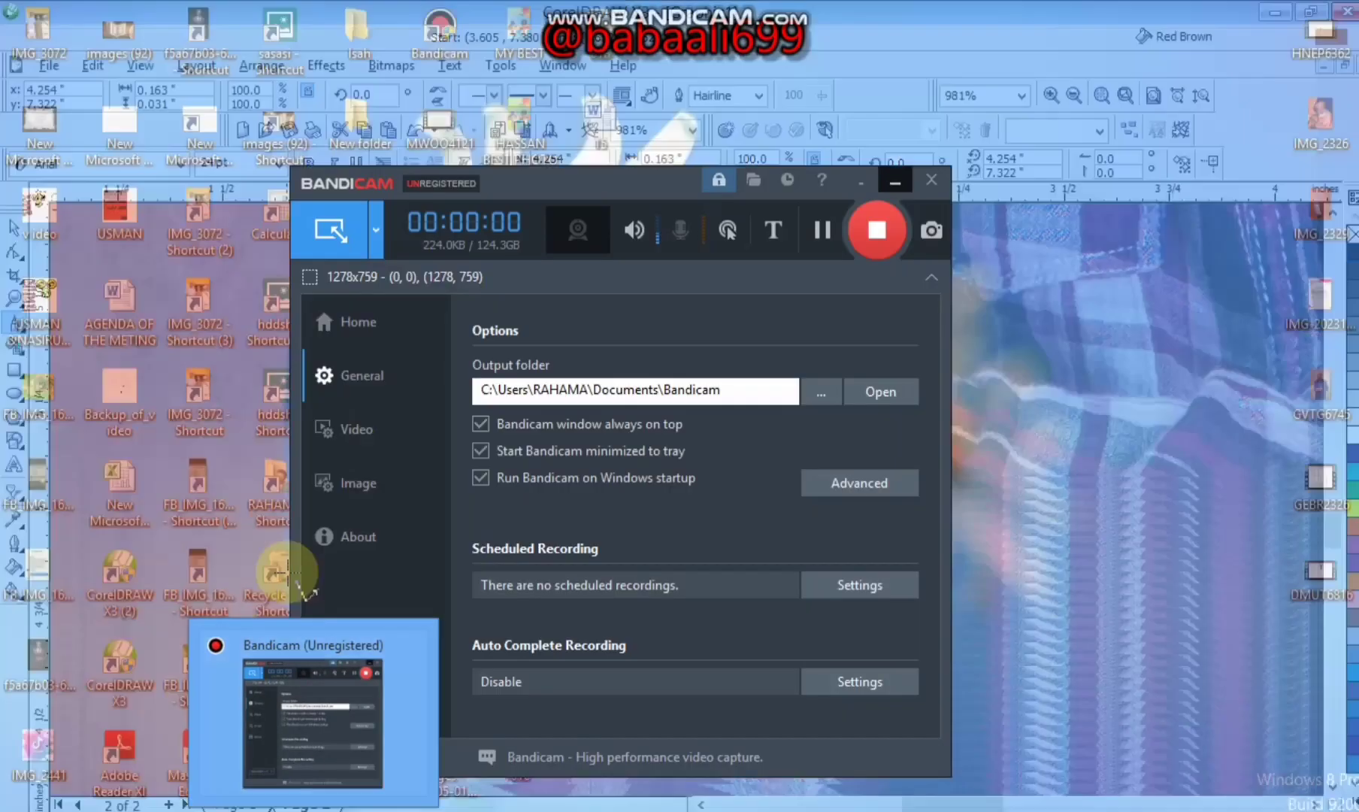
left_click(425, 672)
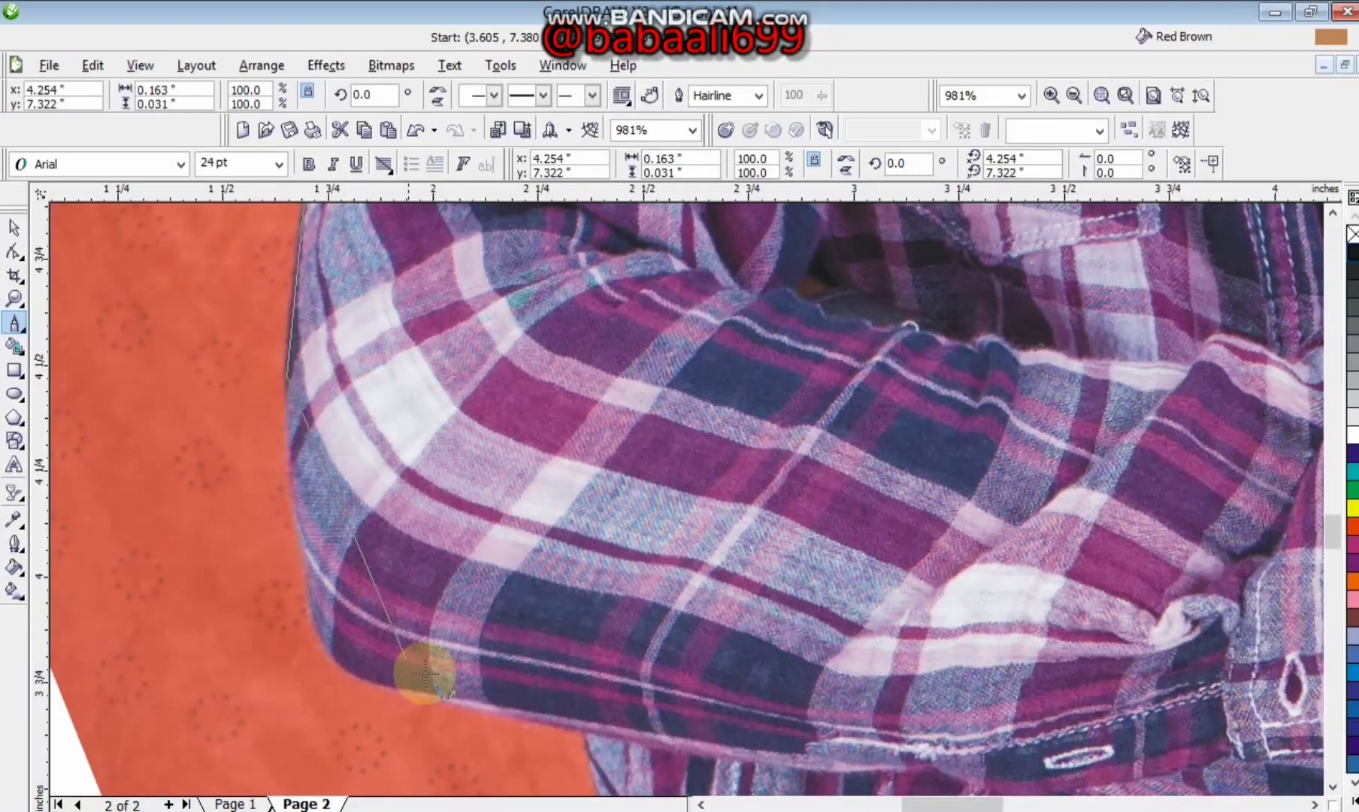
left_click(584, 735)
Extend the polyline down the shirt's side on the photo's left and across the hem to the photo's slanted lower edge.
left_click(612, 521)
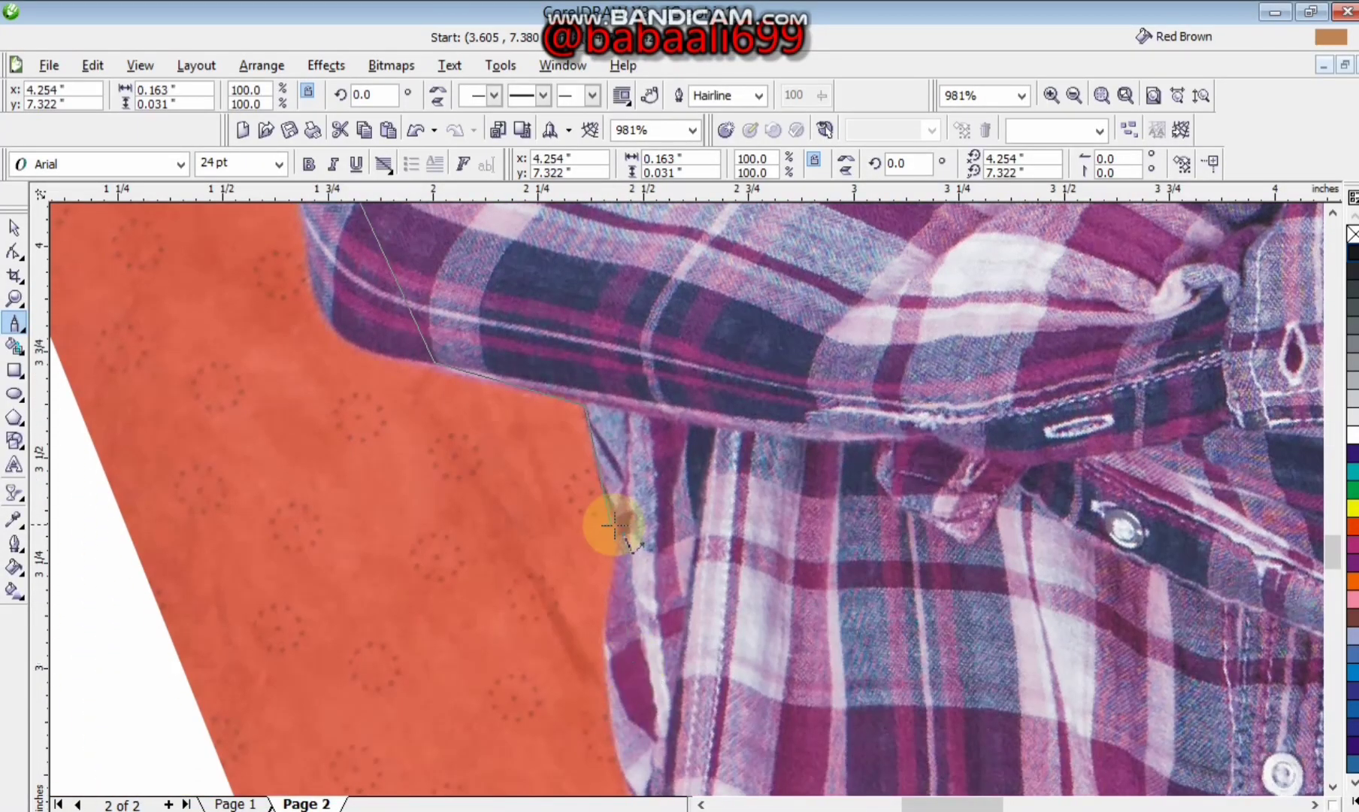
left_click(622, 767)
left_click(647, 746)
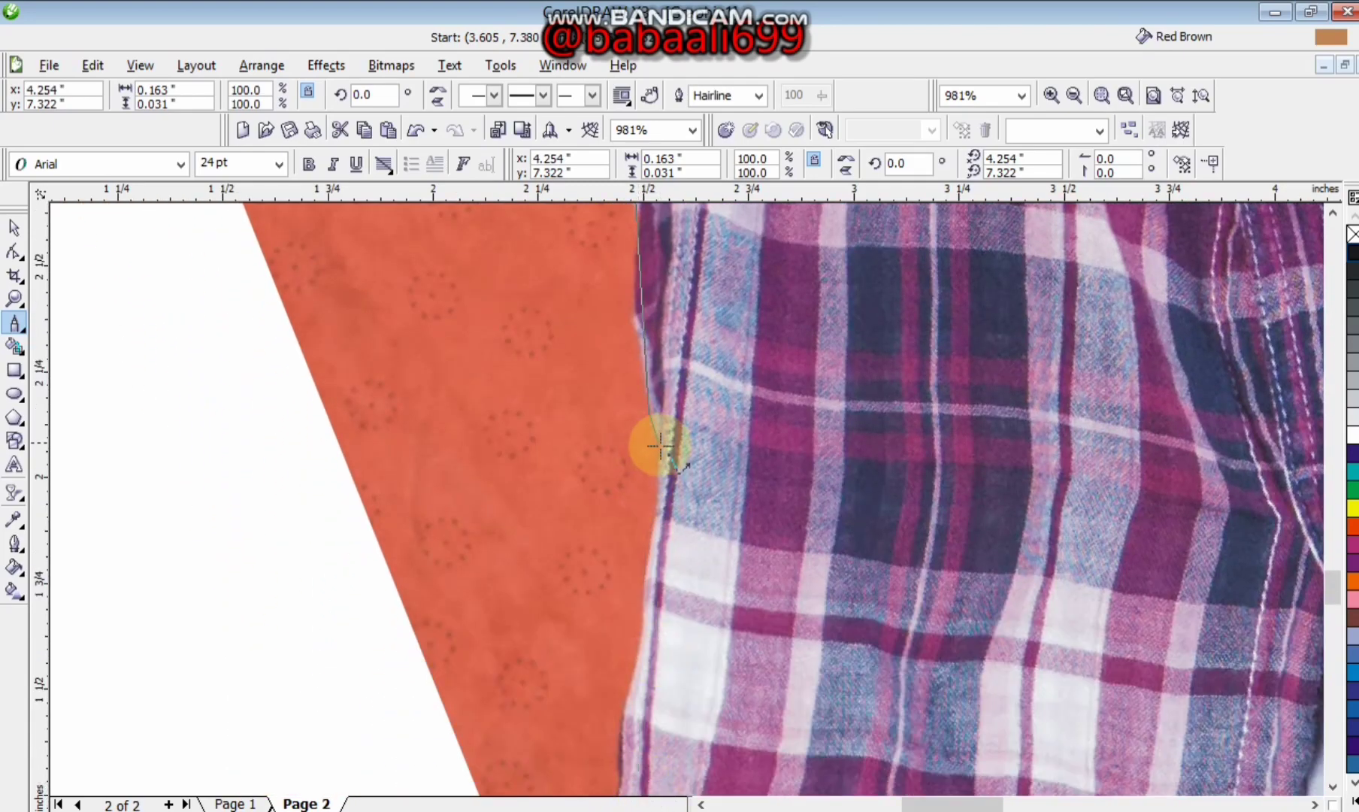
left_click(660, 445)
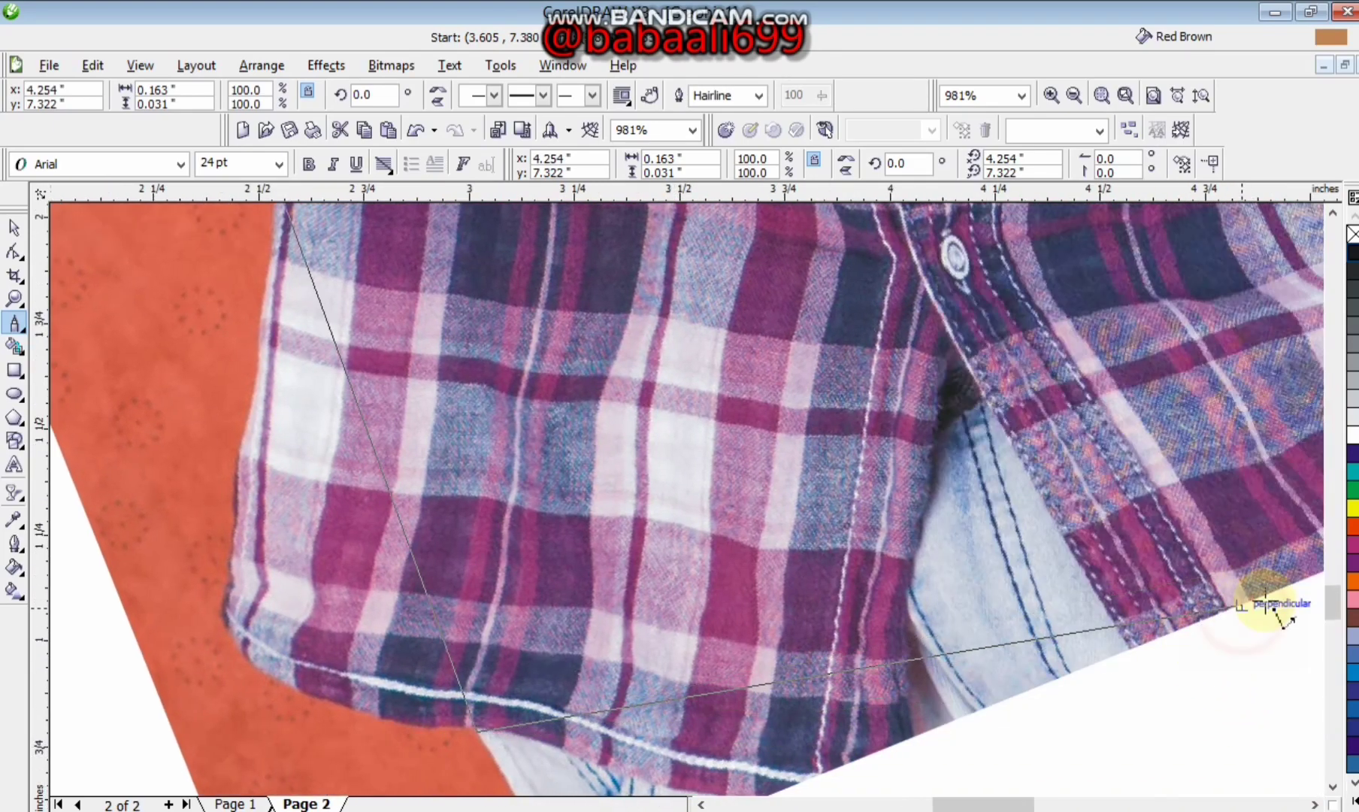
left_click(1242, 605)
Continue the polyline up the shirt's side on the photo's right, past the waist folds and around the bent elbow.
left_click(1217, 245)
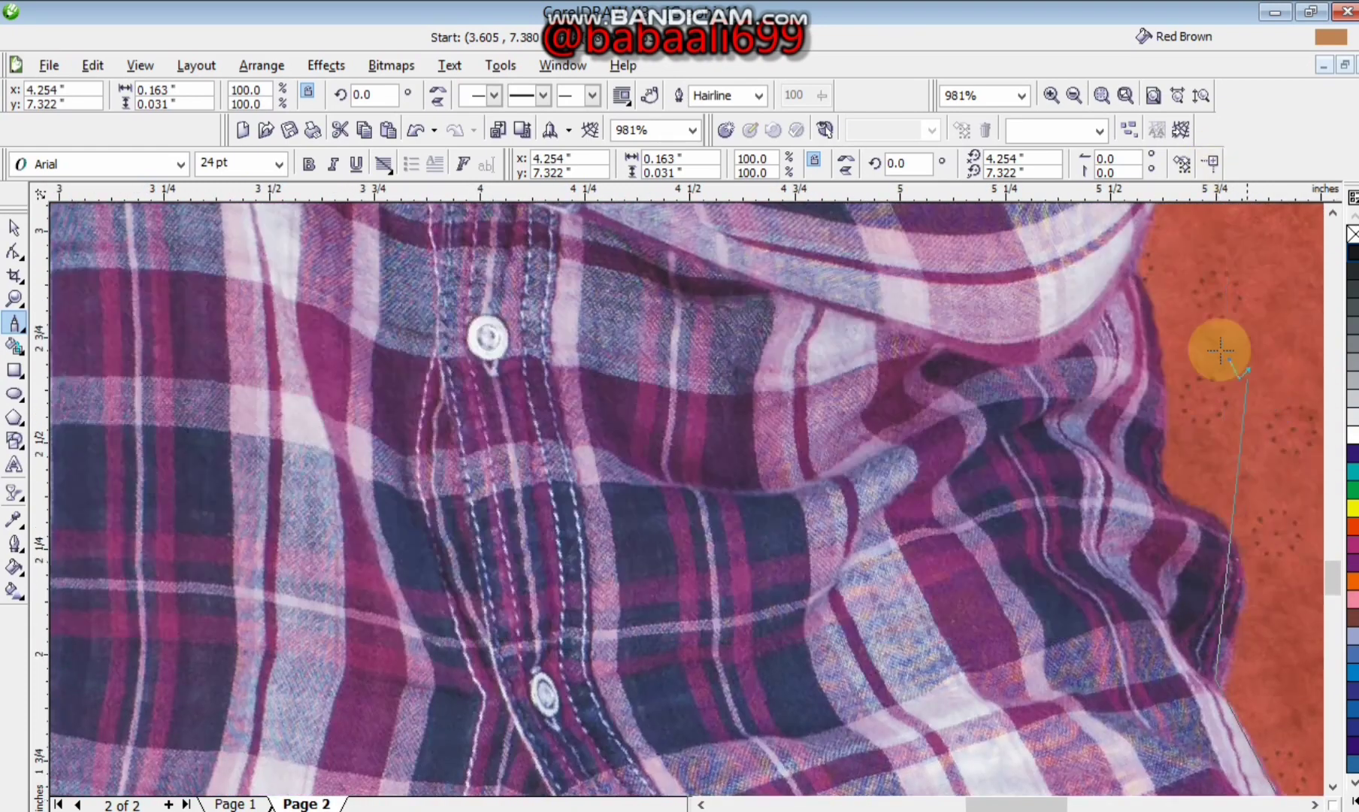
left_click(1161, 482)
left_click(1136, 292)
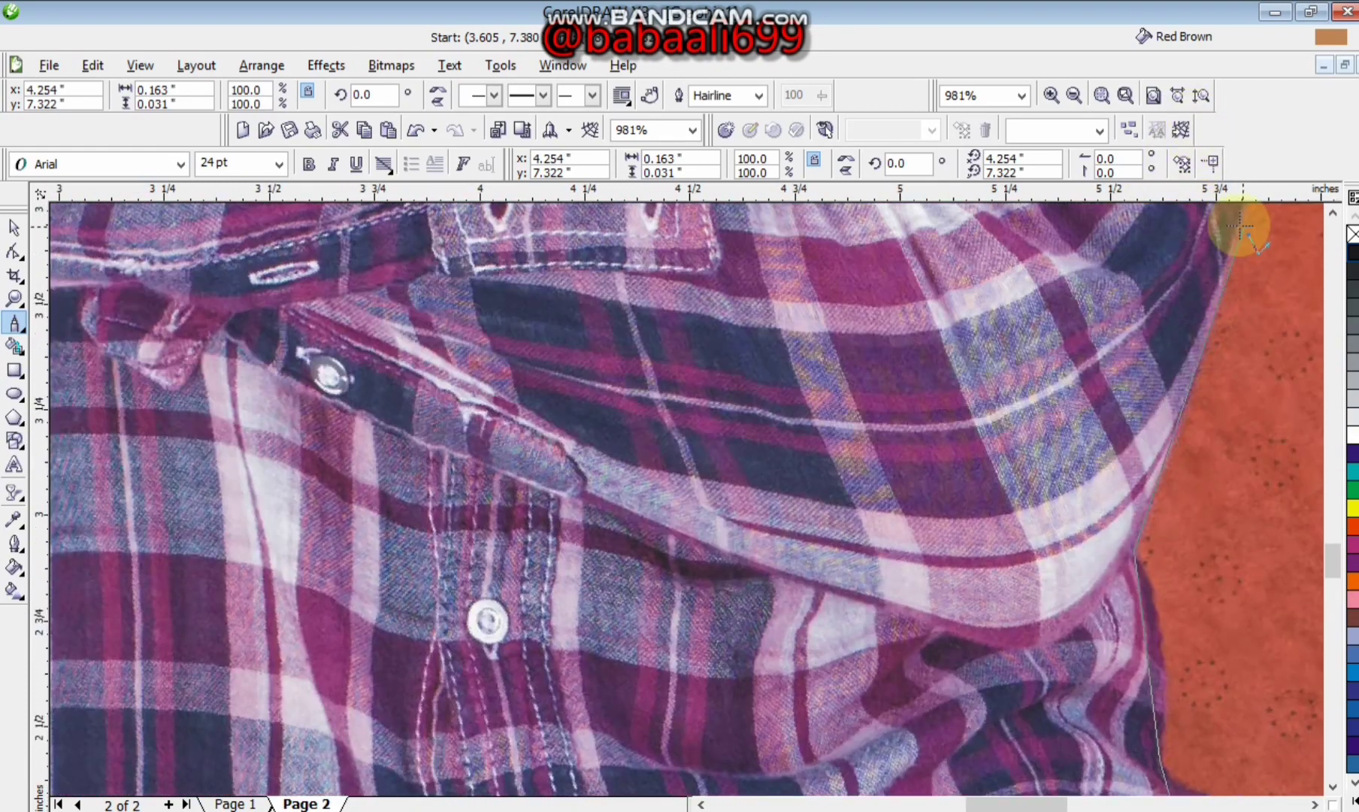
left_click(1240, 230)
left_click(1301, 262)
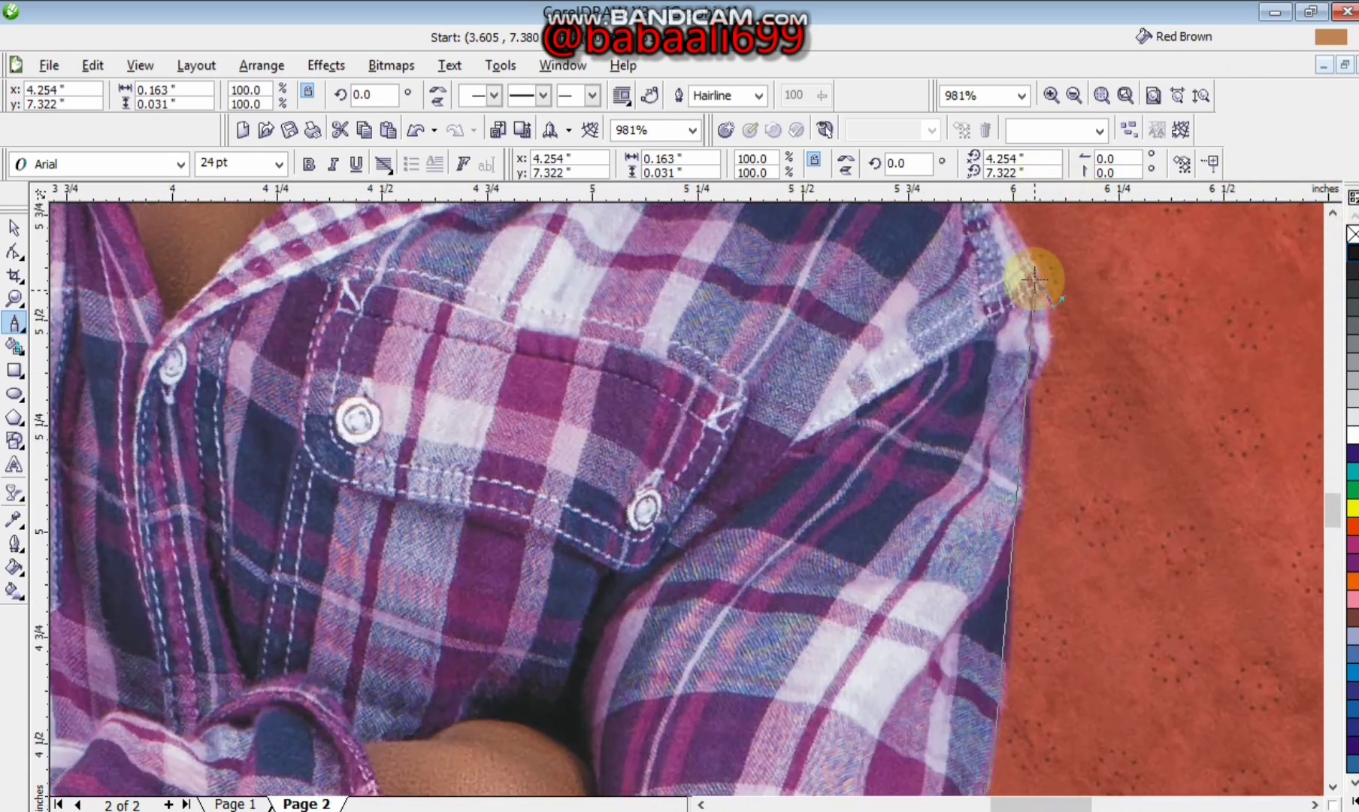
Continue the polyline over the shoulder and hood on the photo's right, up the neck, and close it across the chin.
left_click(1037, 283)
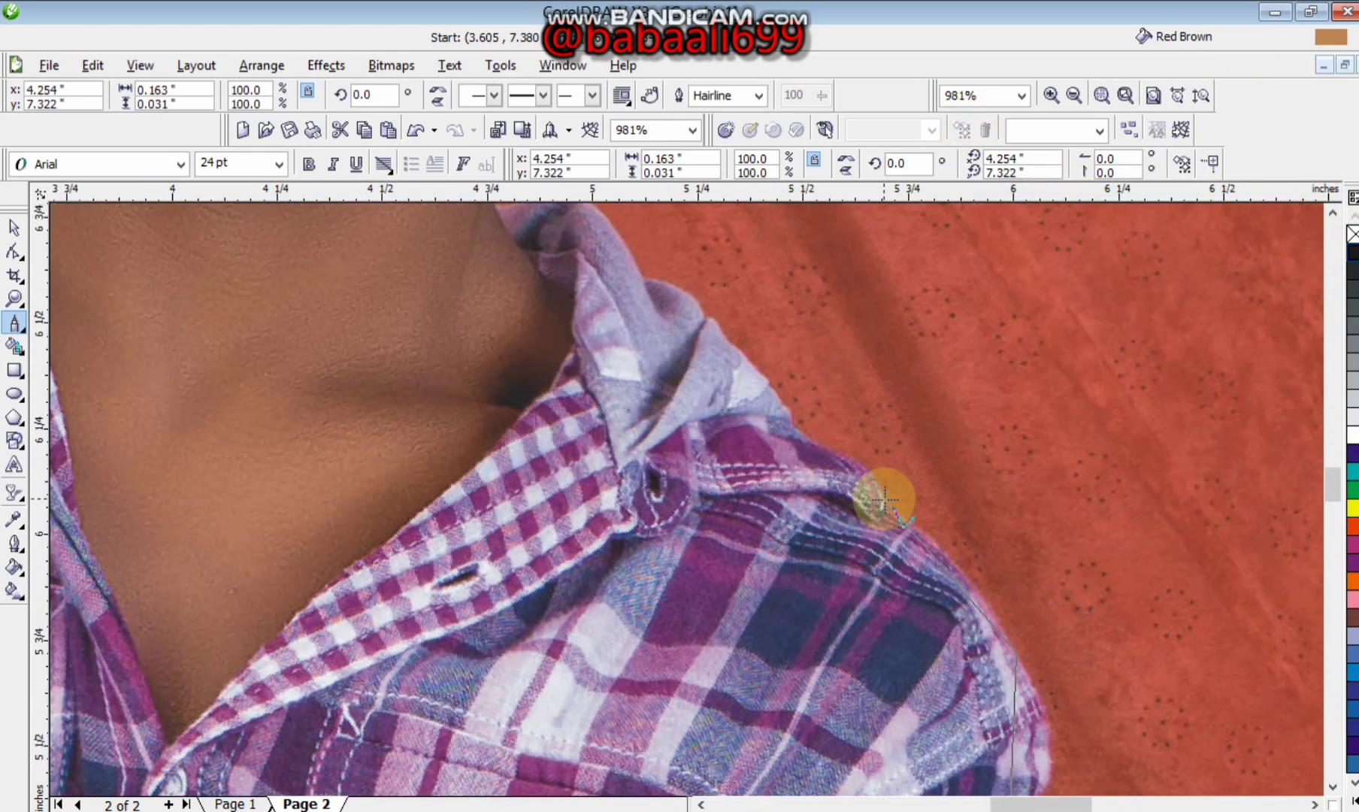
left_click(786, 413)
left_click(713, 323)
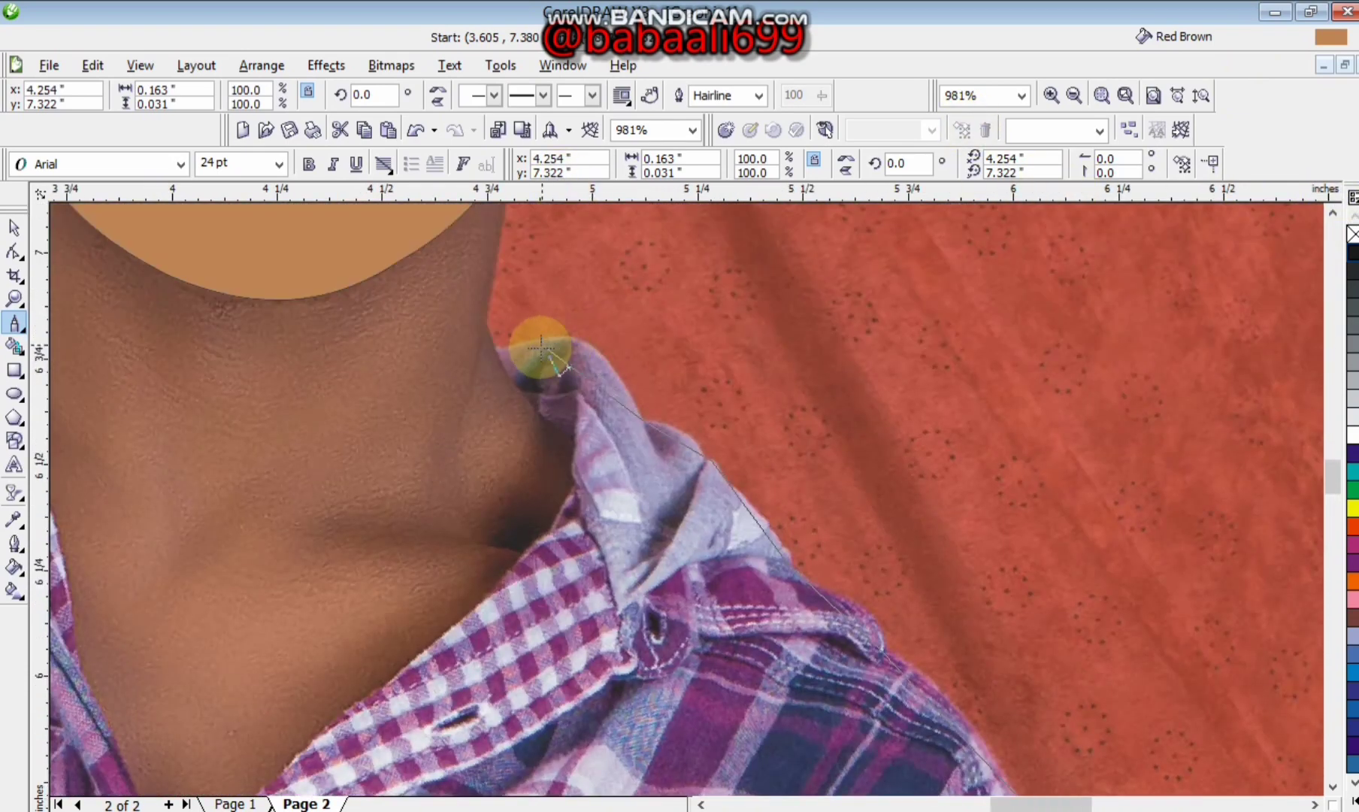
left_click(492, 347)
left_click(482, 324)
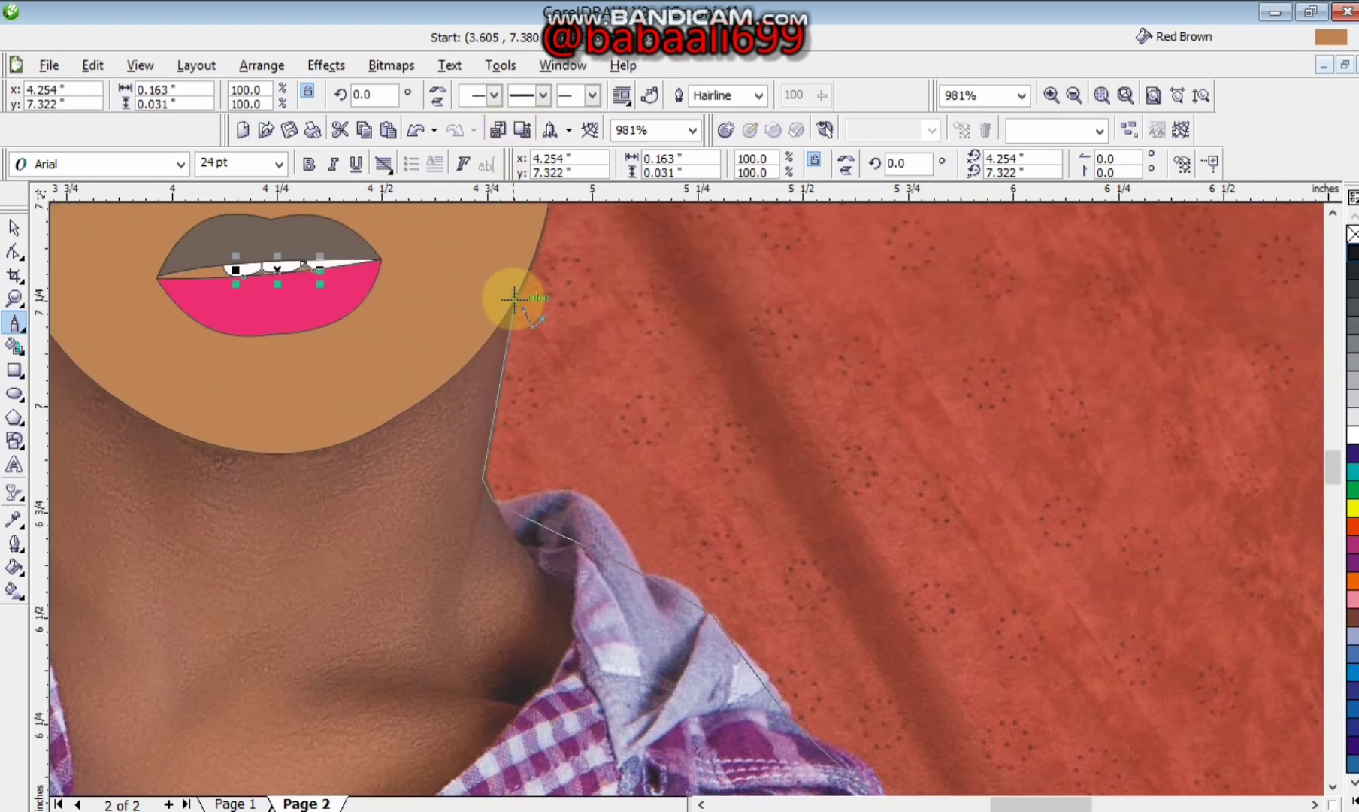
left_click(513, 299)
left_click(223, 363)
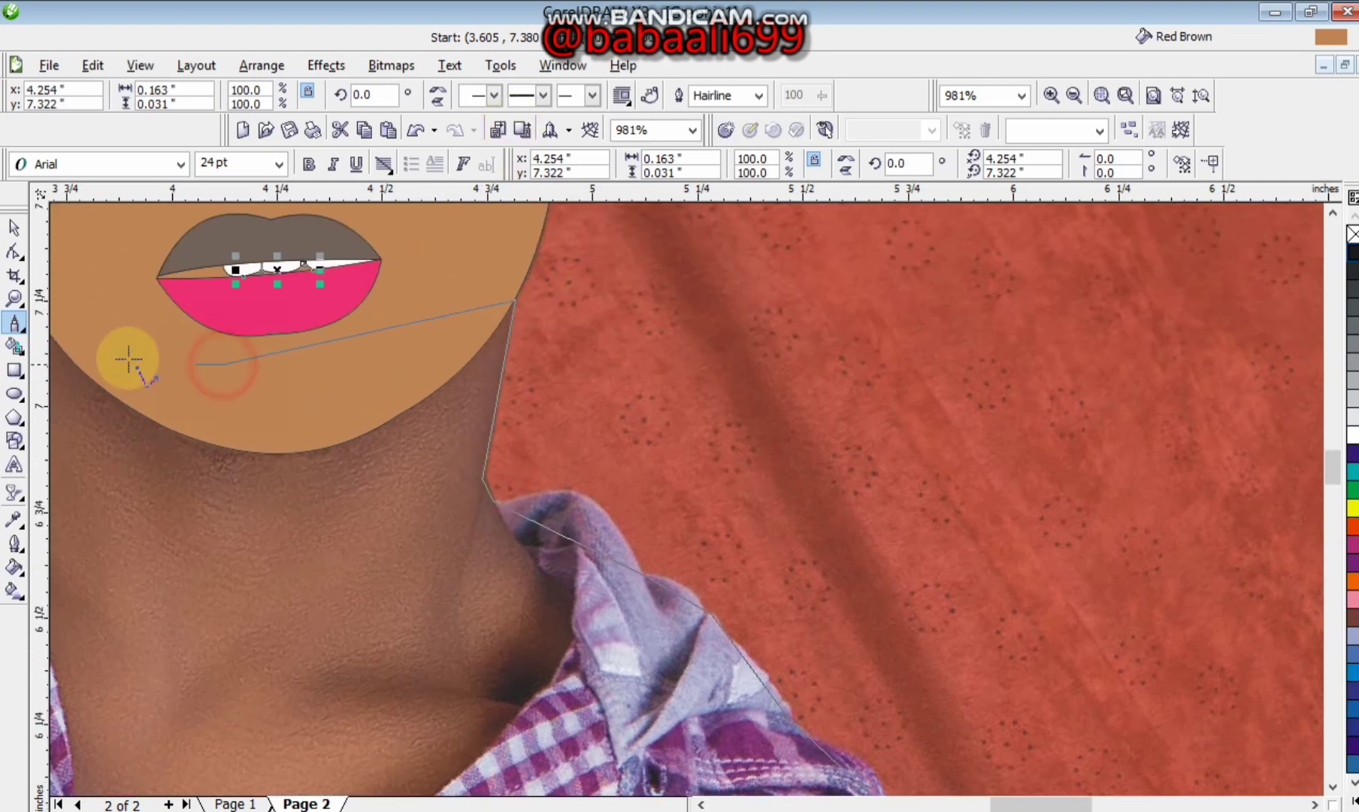
left_click(291, 245)
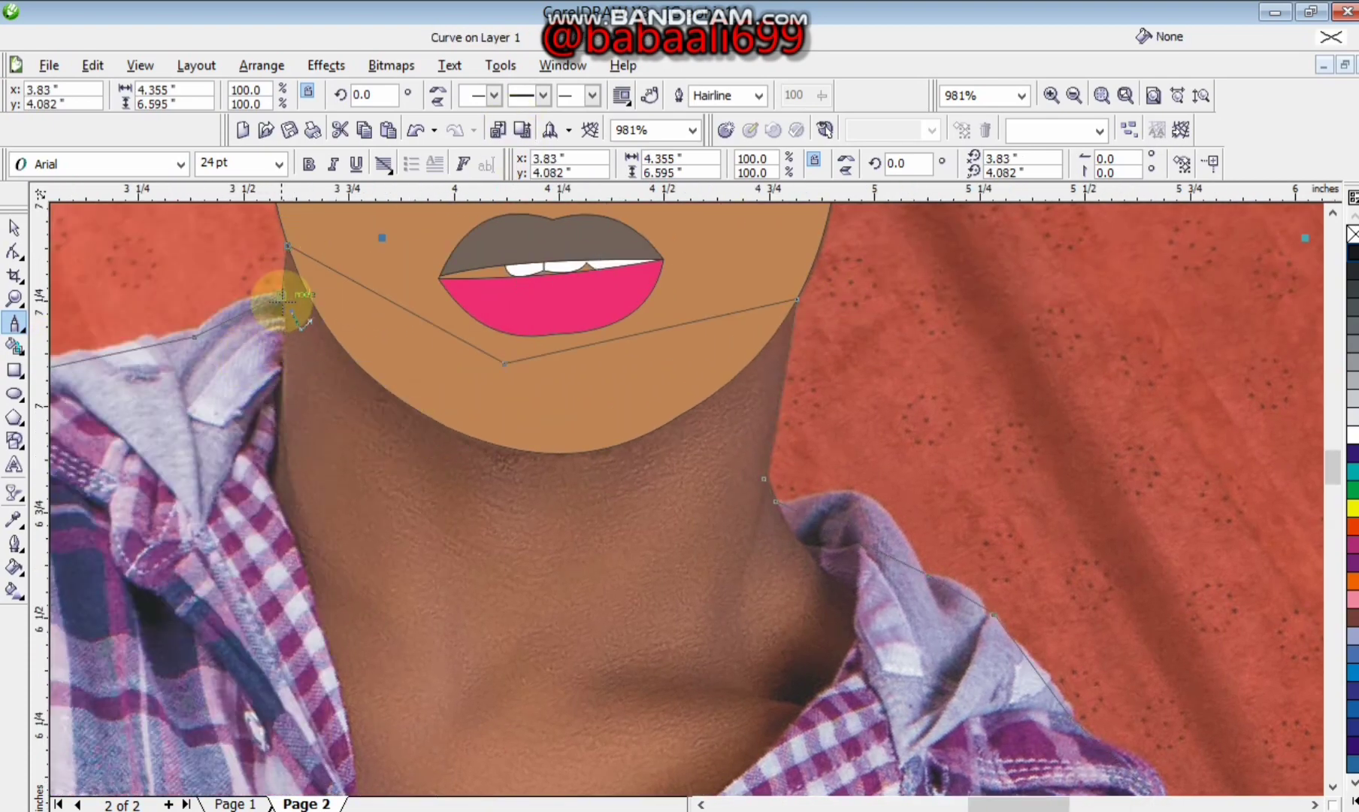
Trace the neck opening from the hood on the photo's left down the collar edge to the V and up to the opposite hood.
left_click(280, 295)
left_click(275, 475)
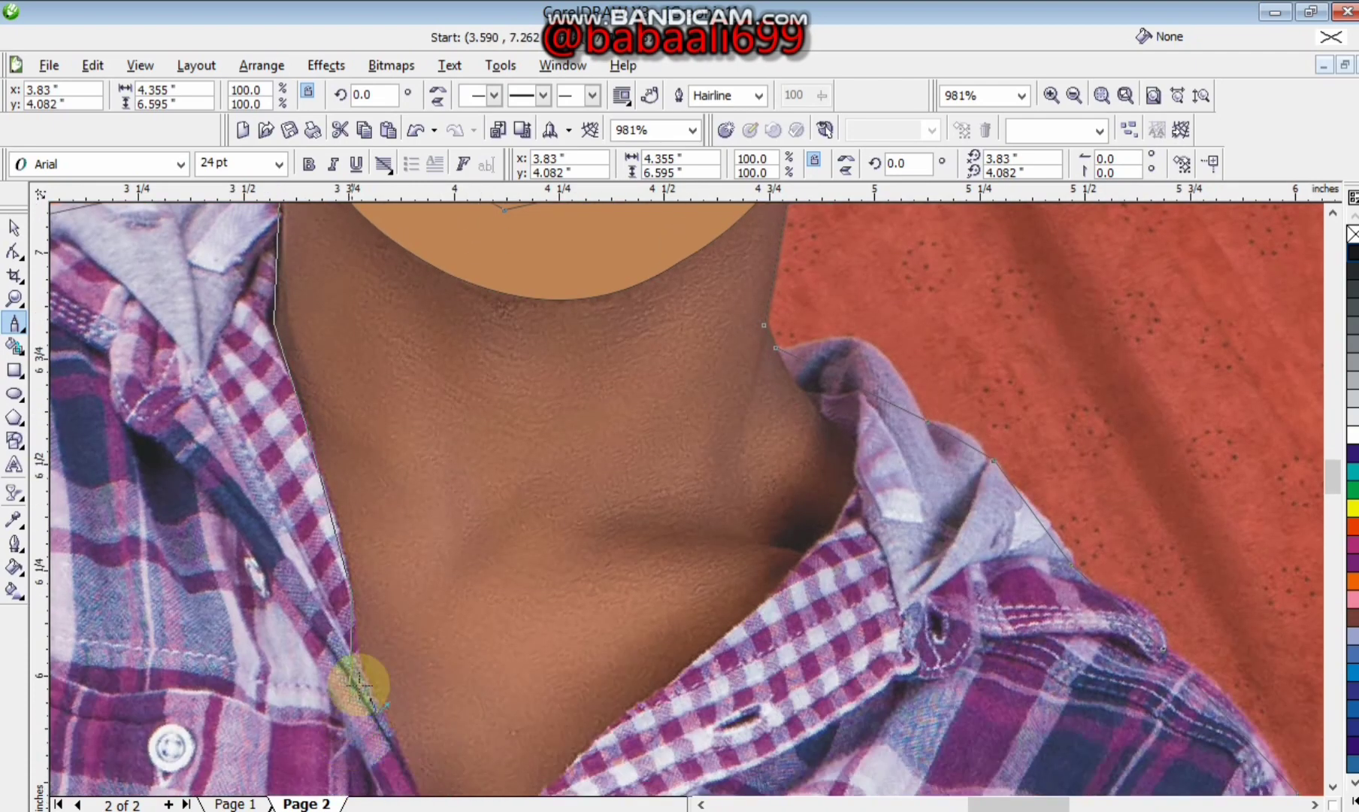
left_click(360, 657)
left_click(452, 743)
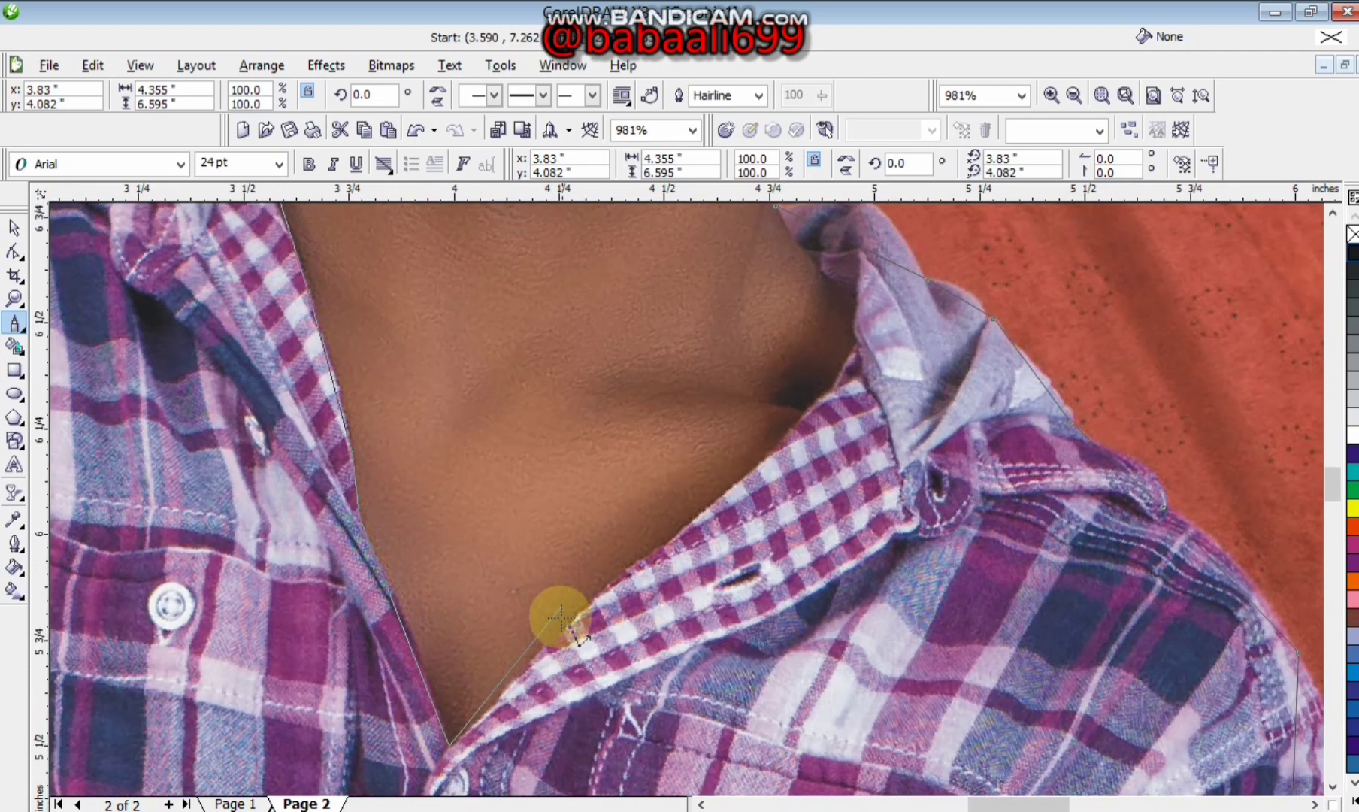
left_click(828, 280)
left_click(779, 304)
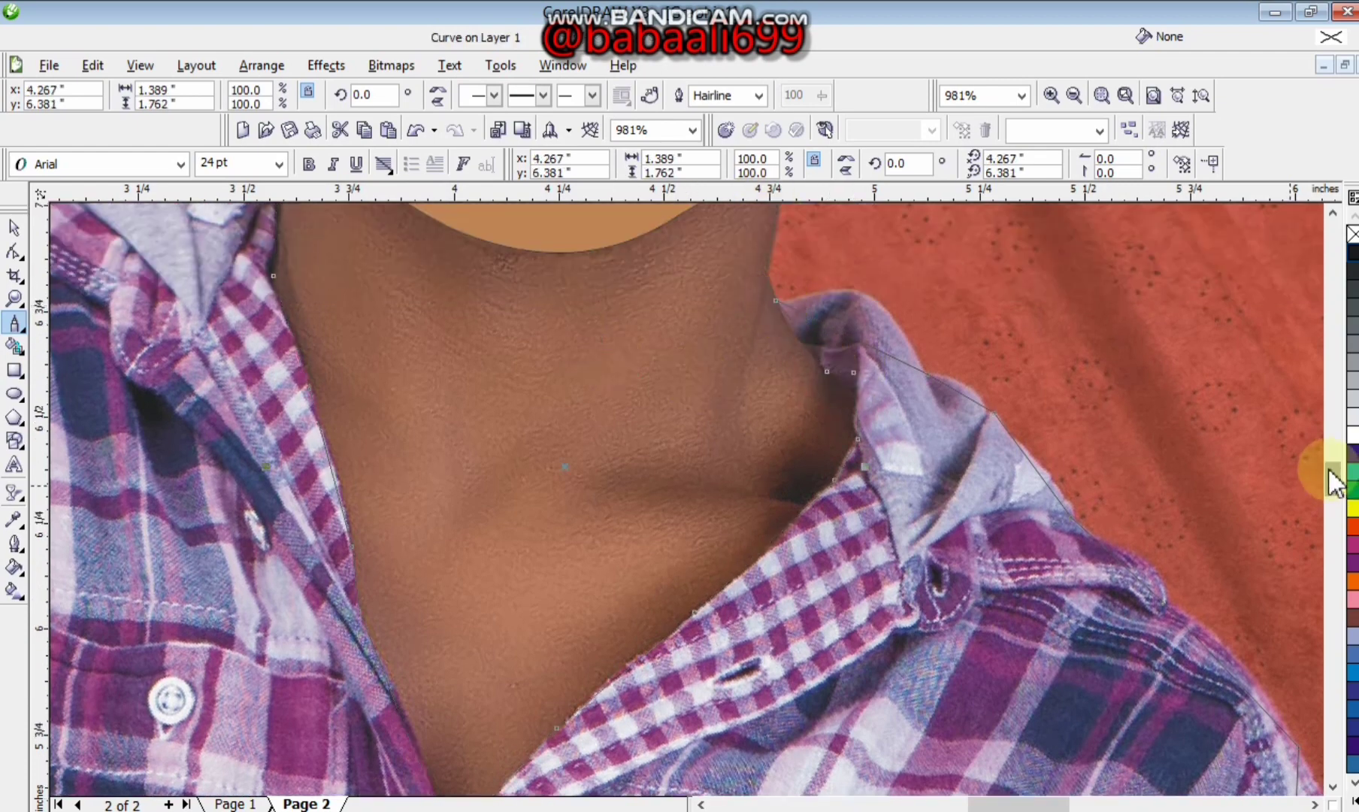
Fill the neck and open chest area with Red Brown using Smart Fill.
scroll(1322, 466, "up", 3)
left_click(16, 348)
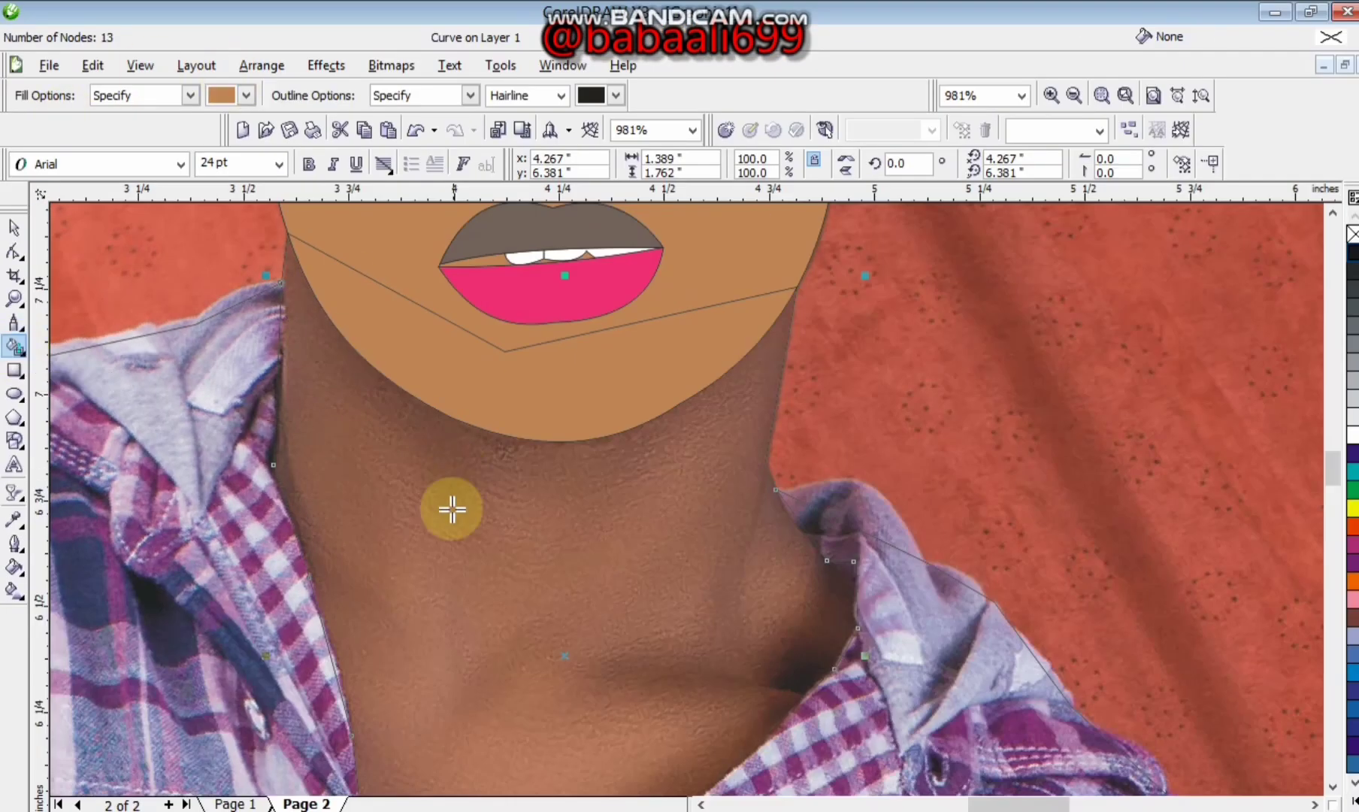
left_click(448, 508)
Convert the shirt outline's shoulder segment on the photo's left to a curve and bend it along the shoulder.
key("z")
right_click(575, 469)
left_click(256, 496)
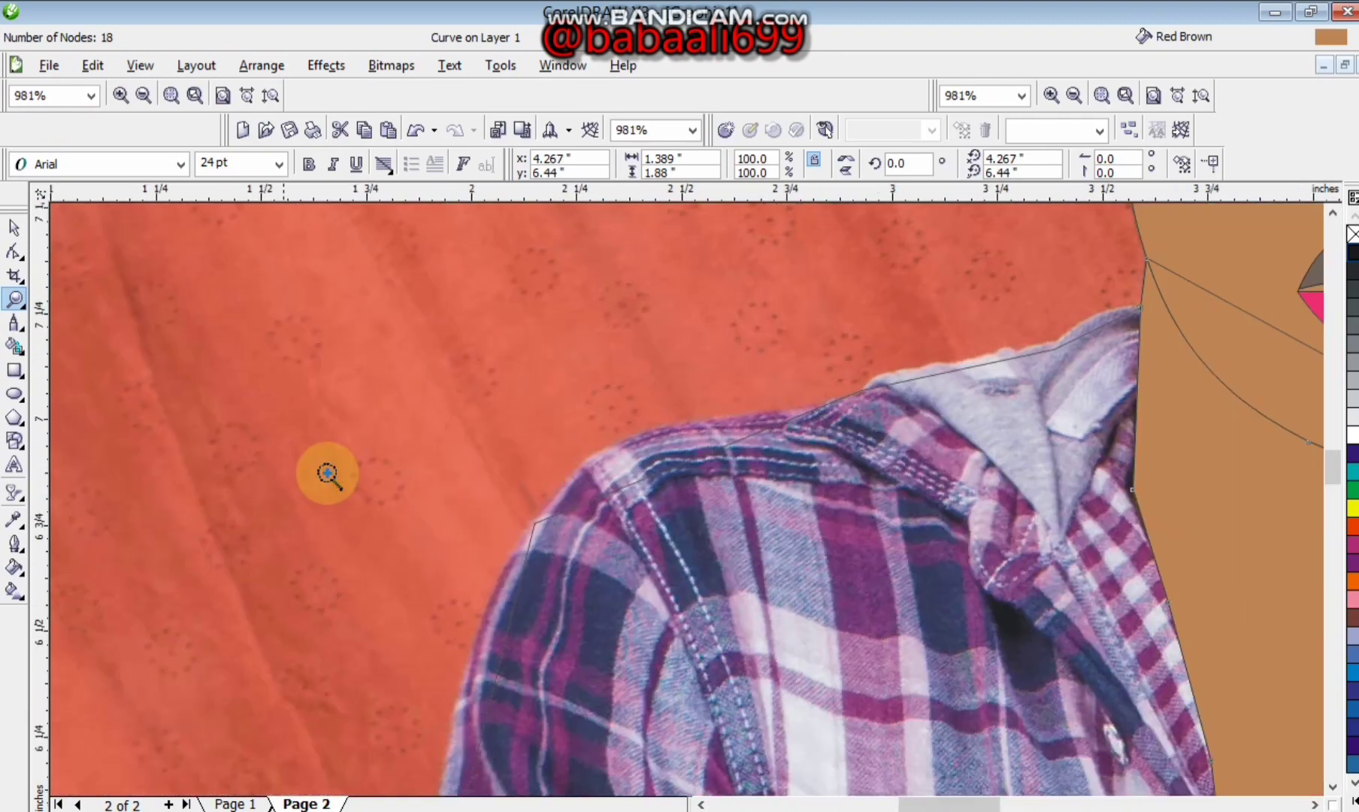
key("F10")
left_click(720, 446)
right_click(719, 444)
left_click(694, 461)
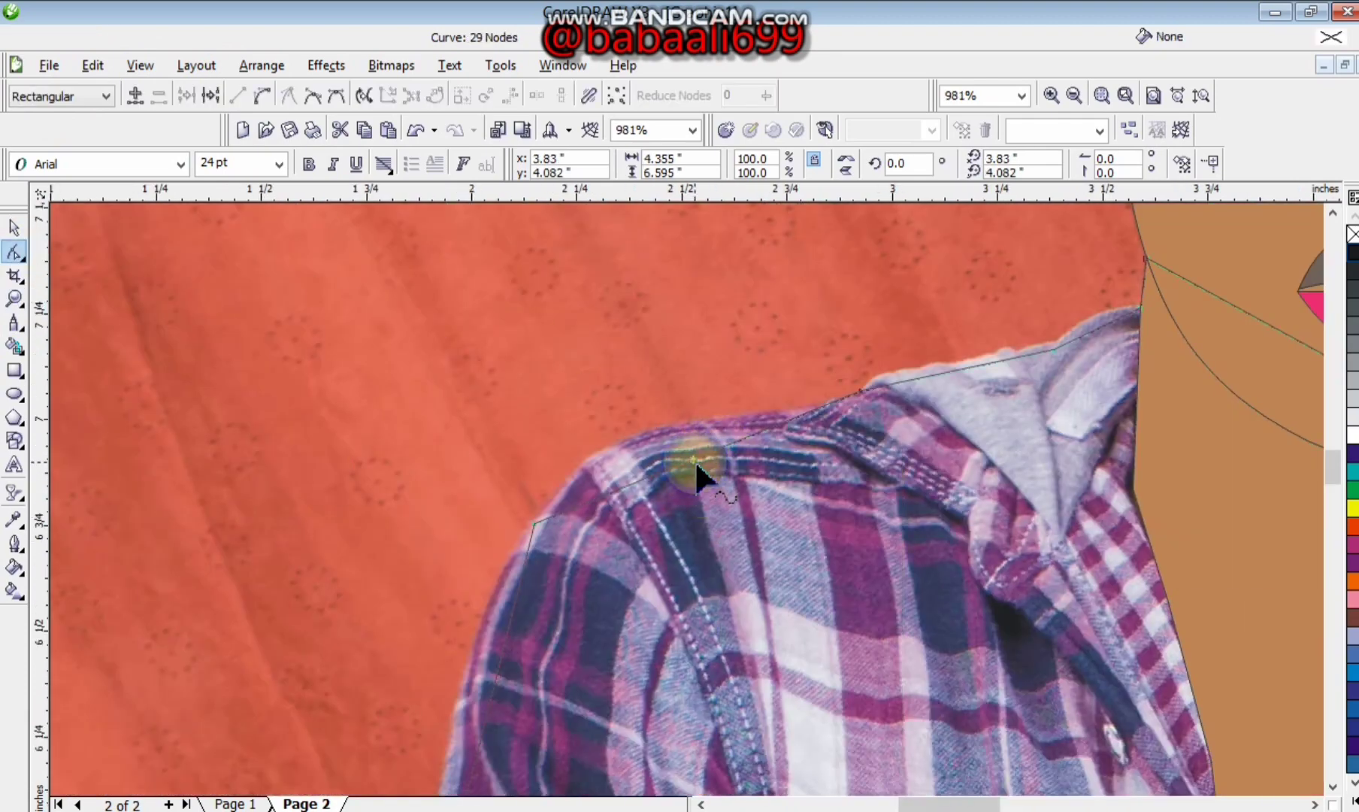
right_click(694, 461)
key("c")
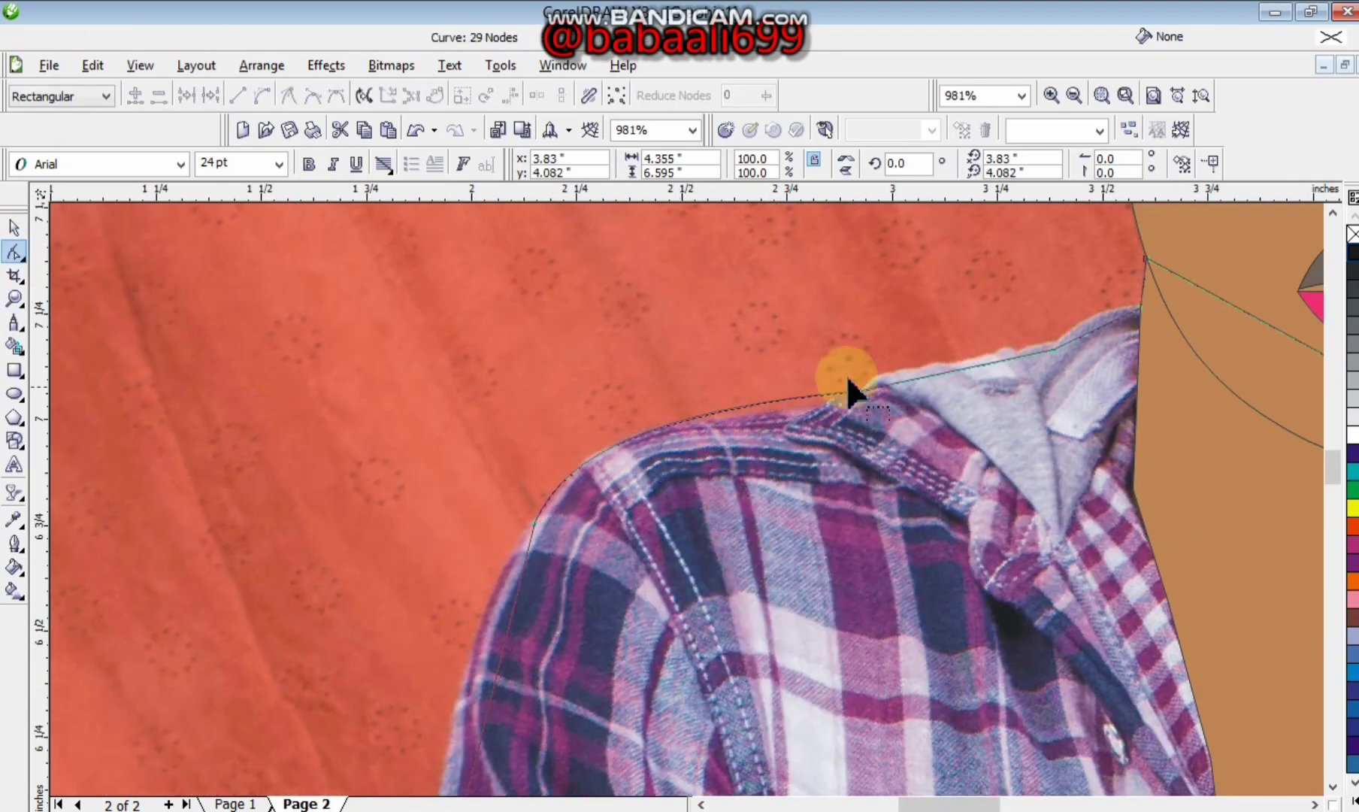
left_click_drag(692, 408, 724, 423)
left_click_drag(566, 446, 566, 429)
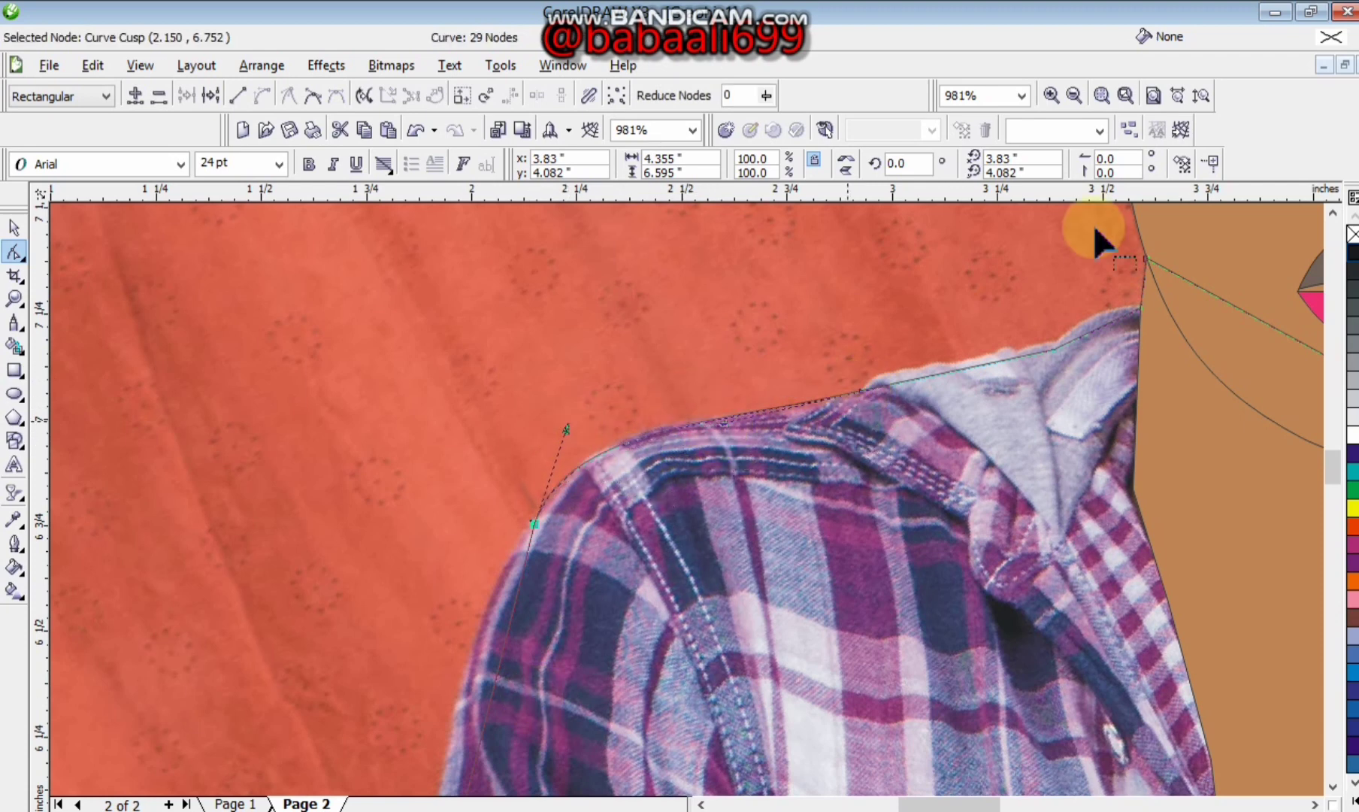
Convert the outline segments over the hood on the photo's left to curves and fit them to the hood's upper edge.
double_click(1026, 354)
right_click(1076, 340)
key("c")
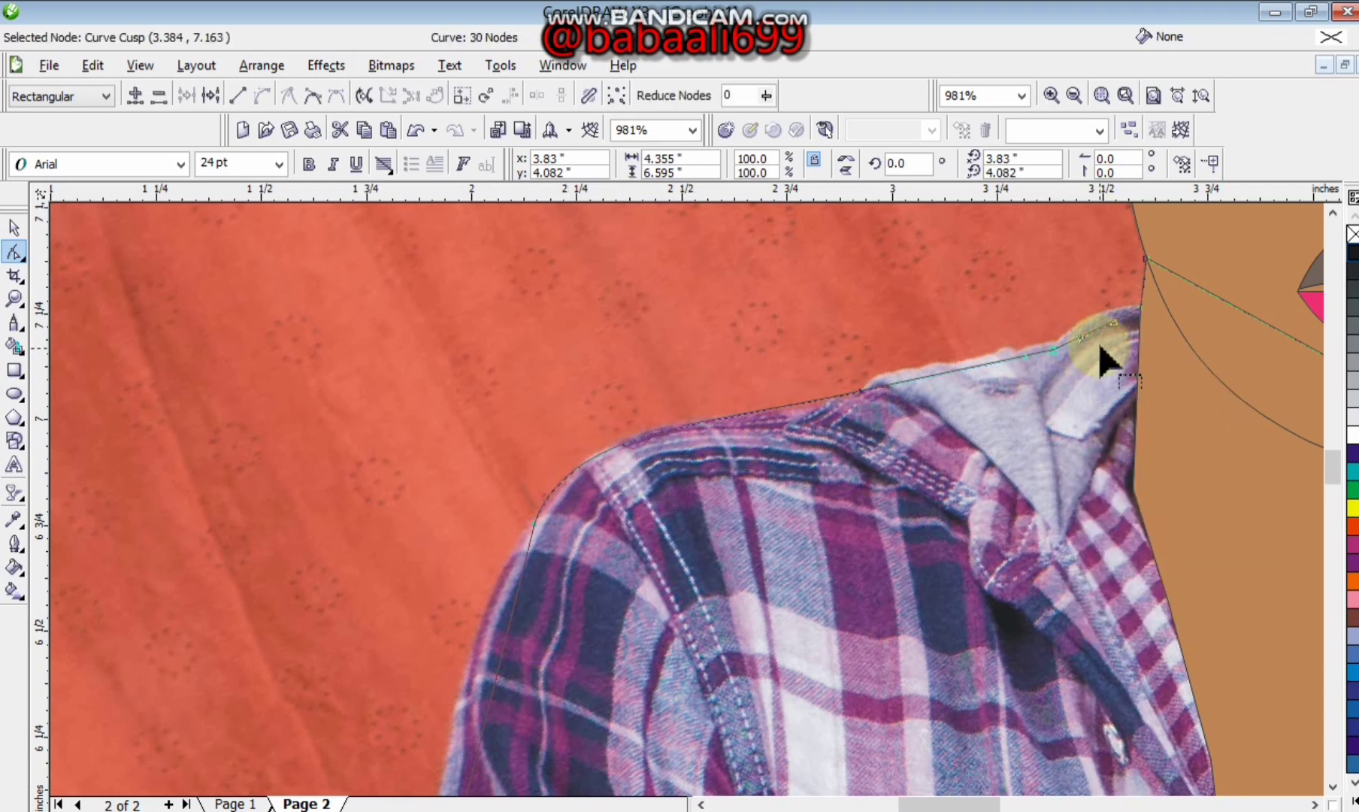
left_click_drag(1098, 328, 1094, 313)
left_click(1027, 353)
double_click(1025, 353)
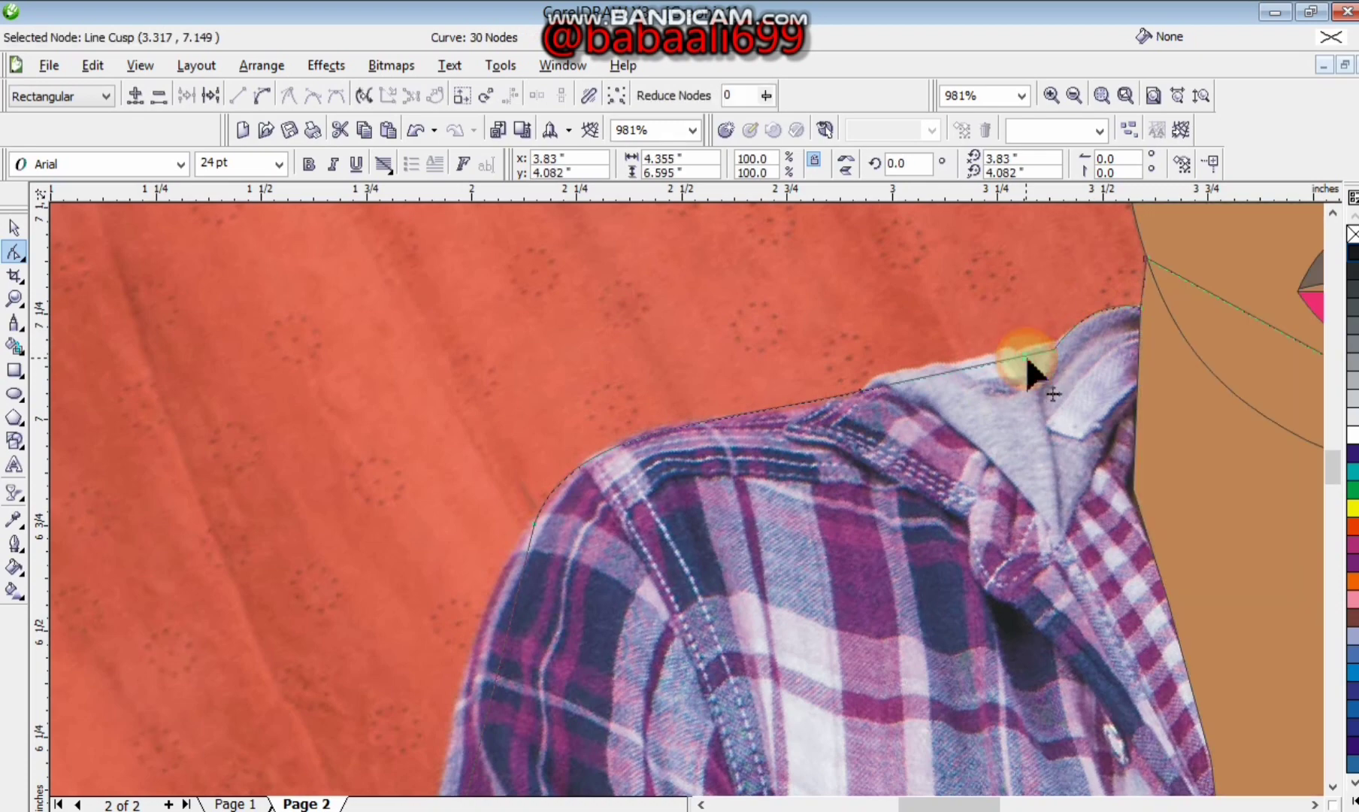
double_click(1026, 355)
right_click(1026, 355)
left_click(1052, 431)
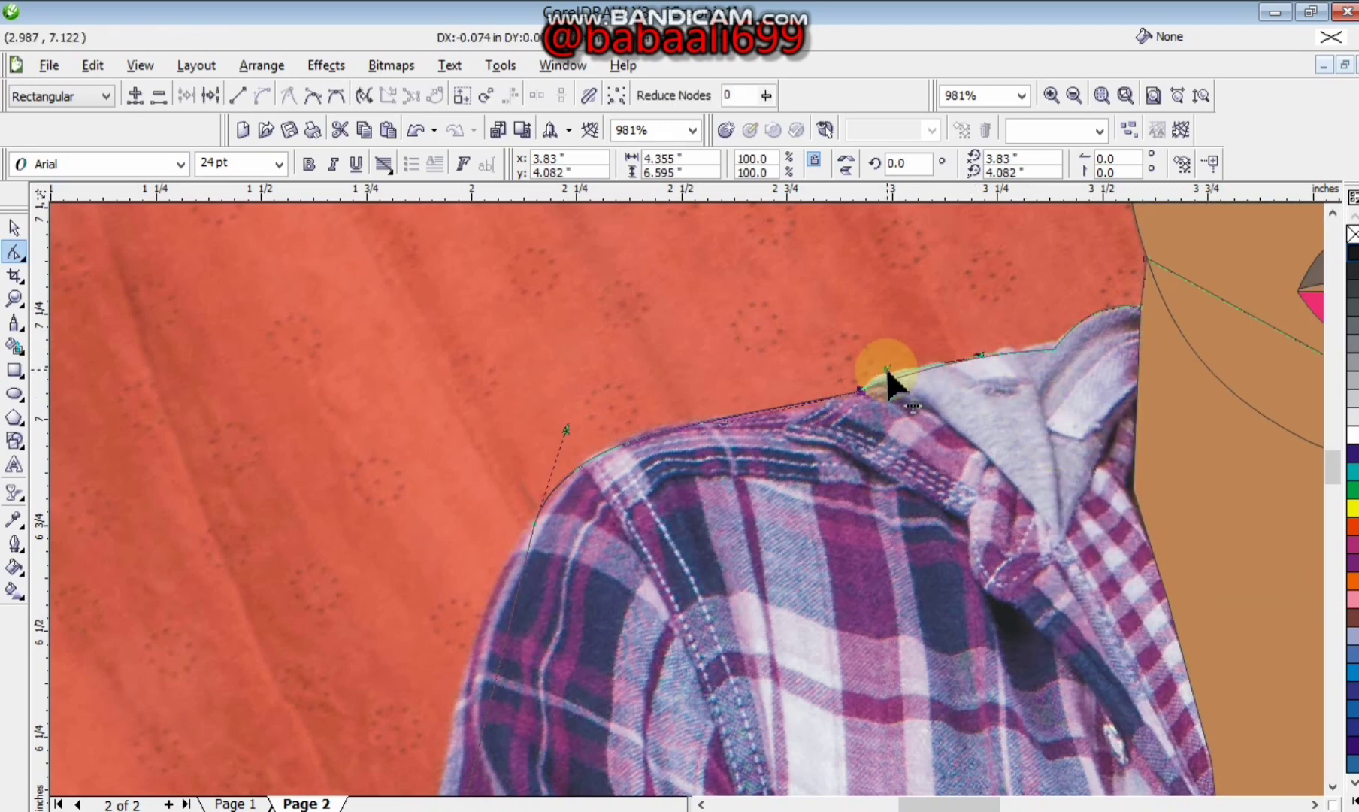
left_click_drag(887, 370, 887, 368)
Convert the outer sleeve segment on the photo's left to a curve and adjust its handles to follow the sleeve.
left_click_drag(1331, 469, 1331, 482)
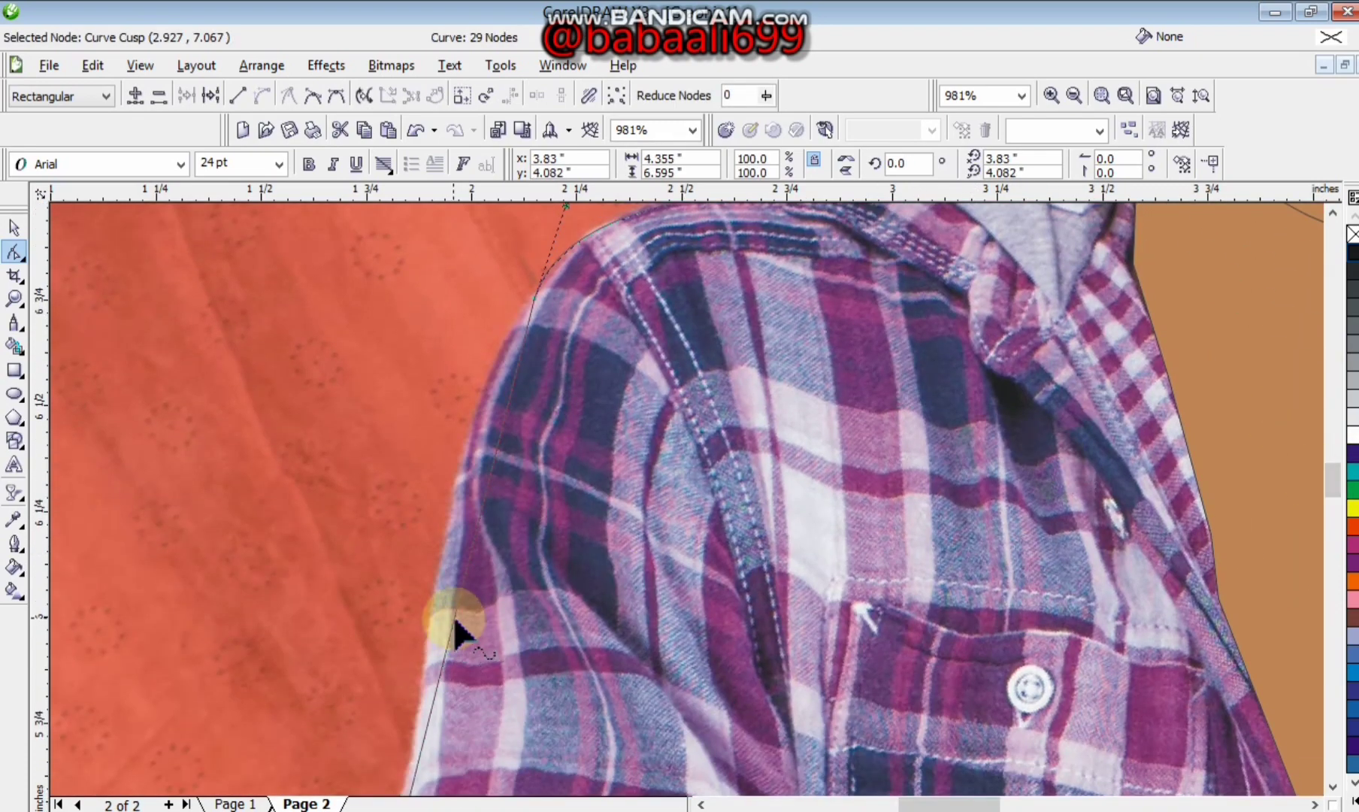
key("shift+F4")
key("Escape")
key("F5")
key("z")
left_click(547, 631)
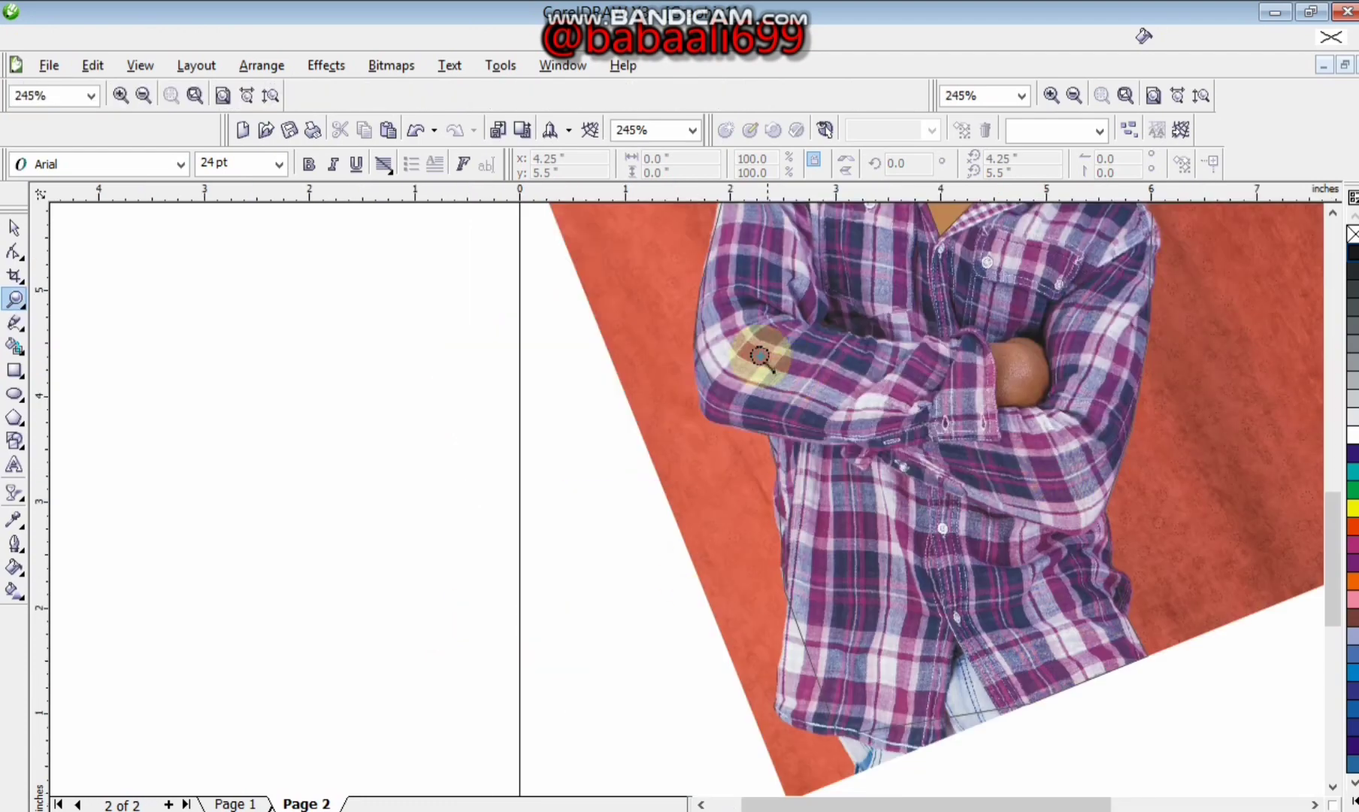
left_click(760, 355)
left_click(14, 251)
right_click(576, 476)
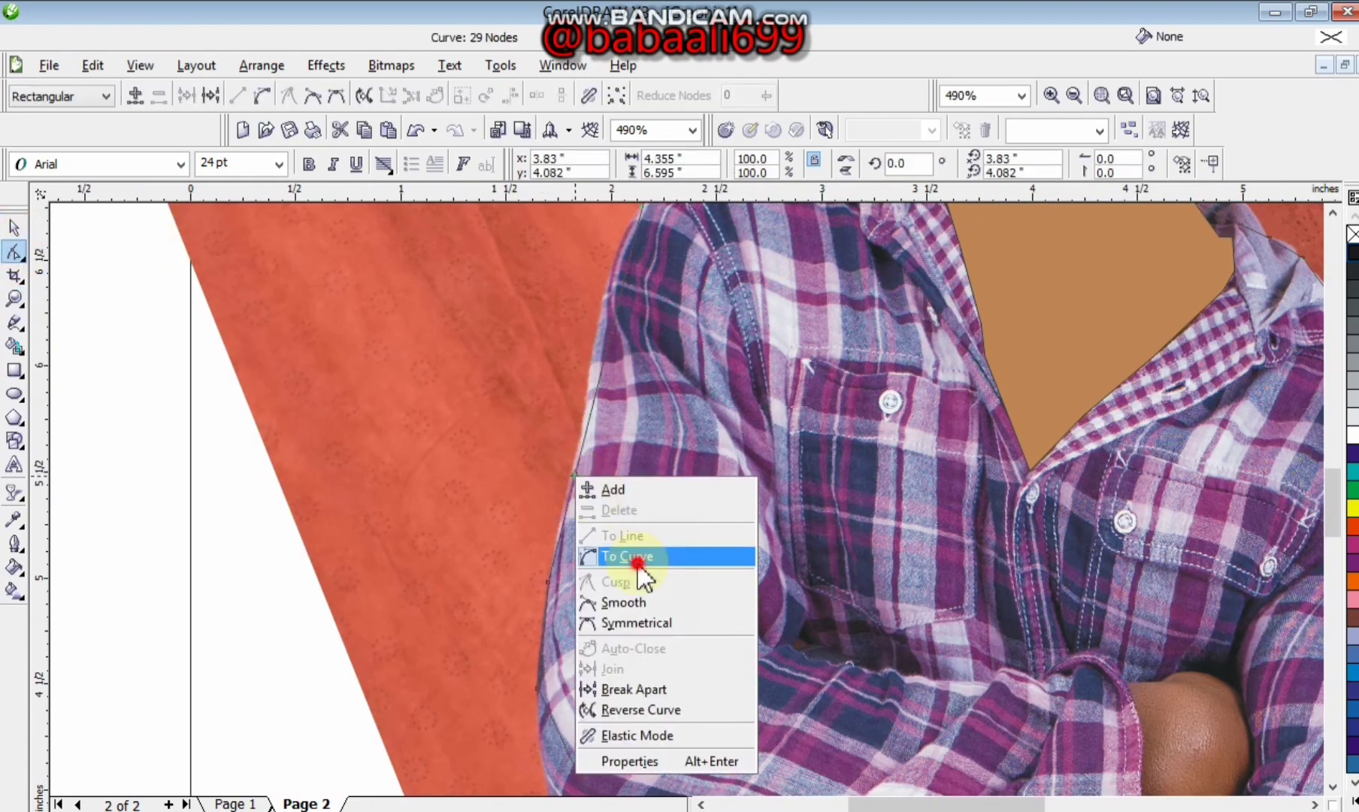
left_click(638, 561)
left_click_drag(592, 406, 586, 368)
left_click_drag(606, 298, 600, 270)
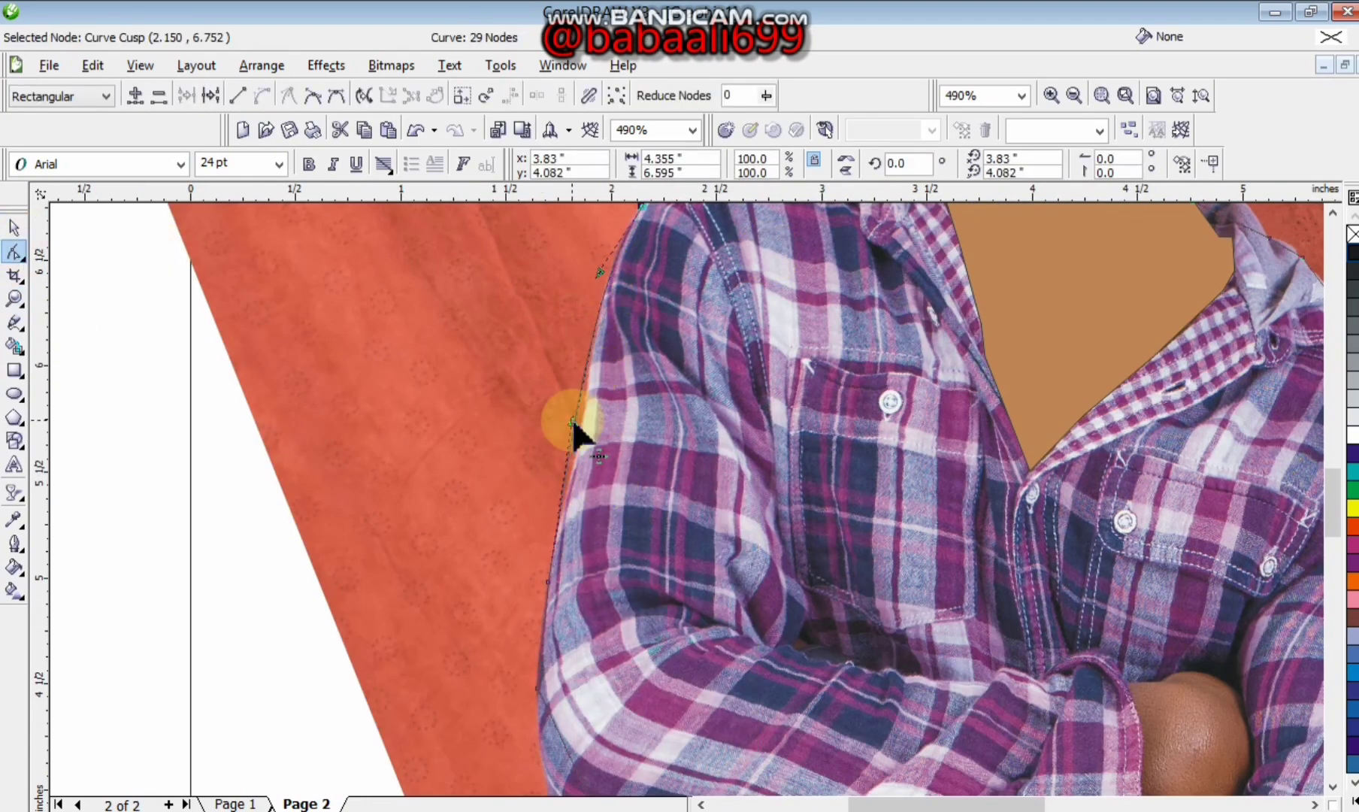
left_click_drag(571, 421, 581, 427)
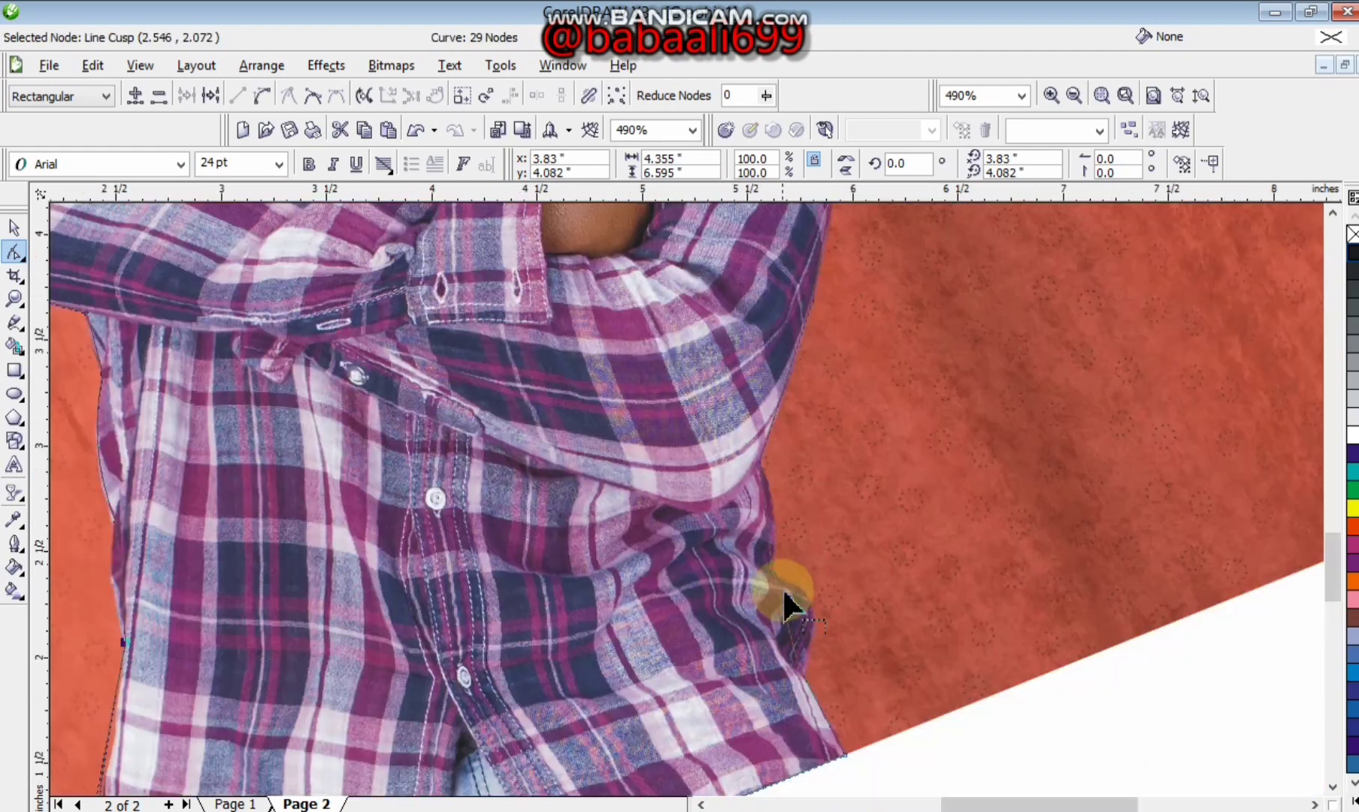
Convert the outline segment at the waist fold on the photo's right to a curve and bend it around the fold.
right_click(783, 605)
left_click(843, 378)
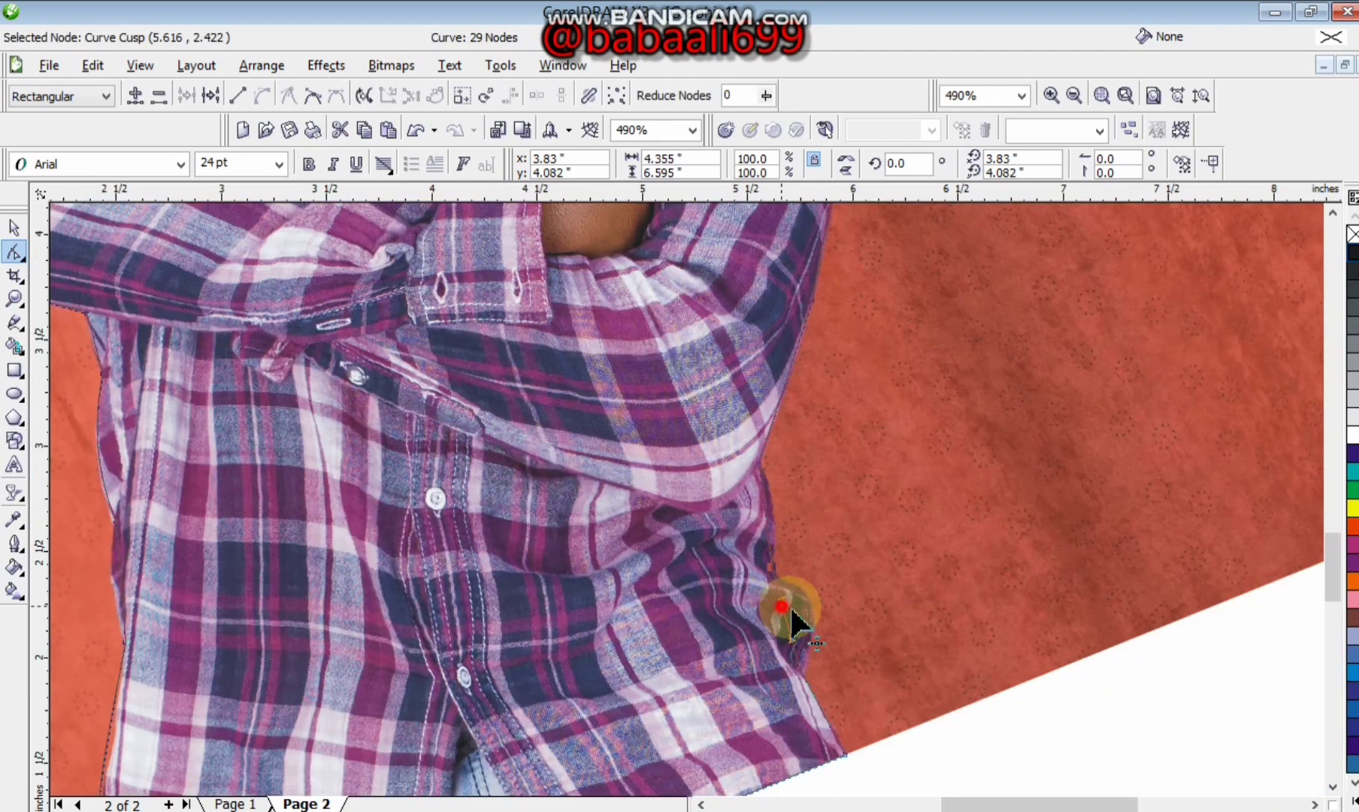
left_click_drag(789, 650, 813, 660)
left_click(768, 472)
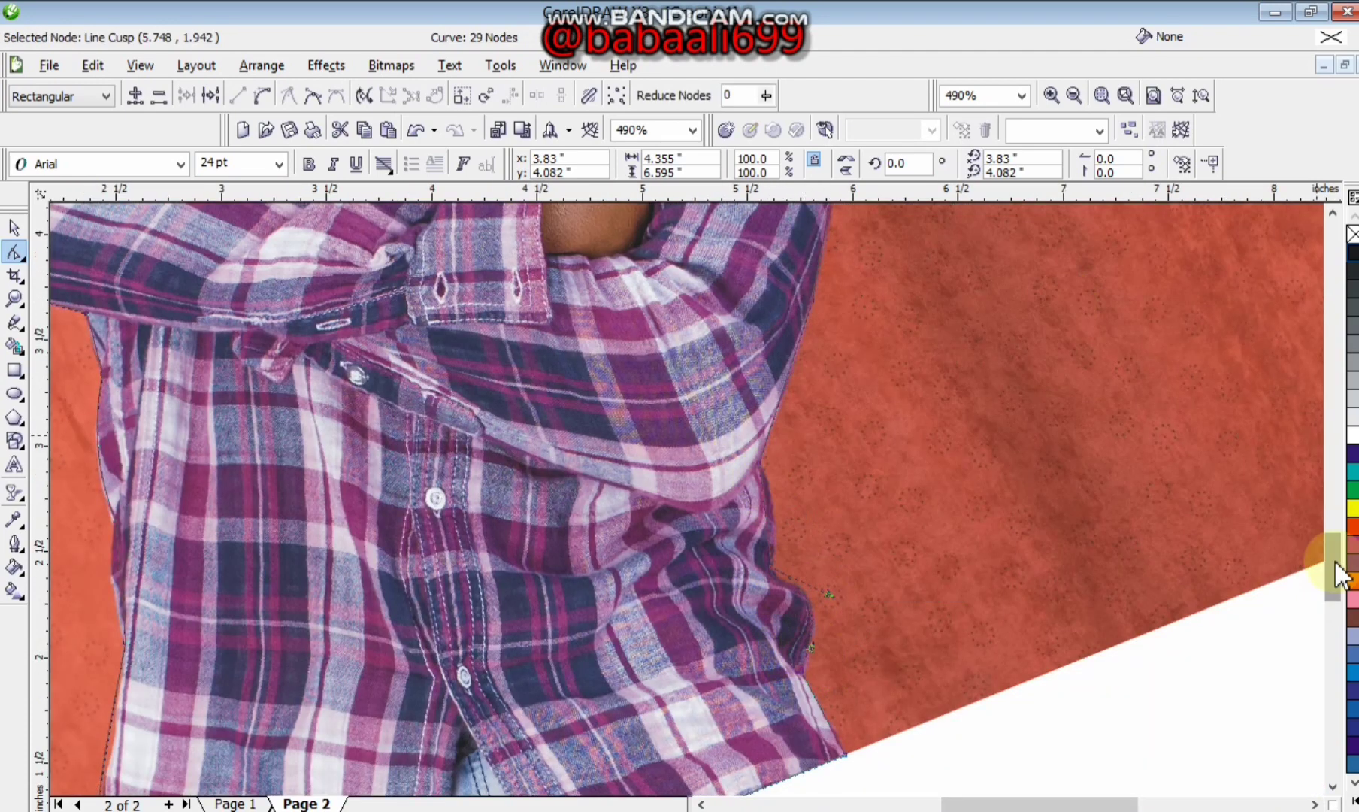
Curve the outline along the outer sleeve and shoulder seam on the photo's right, reducing extra nodes and adjusting the handles.
left_click_drag(1335, 563, 1335, 516)
right_click(848, 457)
left_click(902, 526)
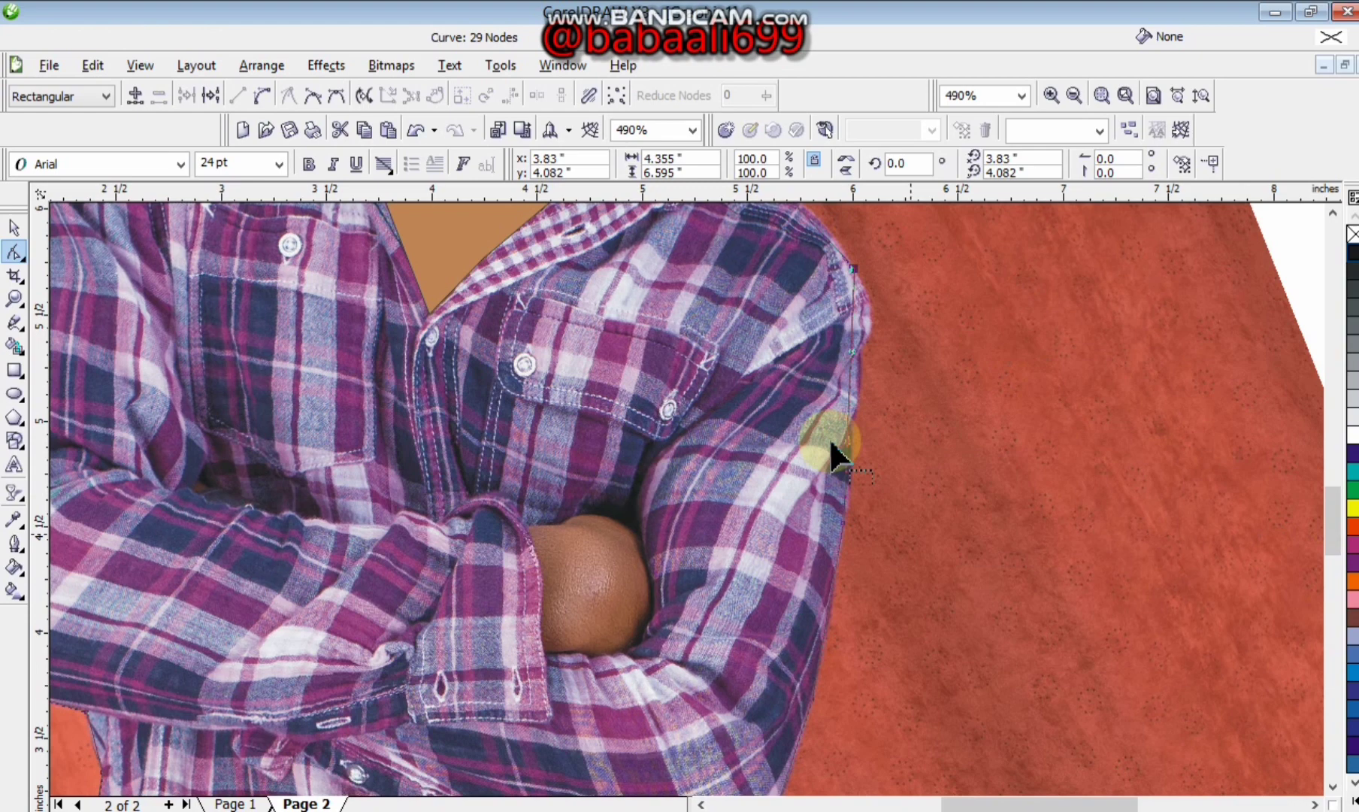
double_click(844, 524)
left_click_drag(841, 498, 849, 502)
double_click(856, 358)
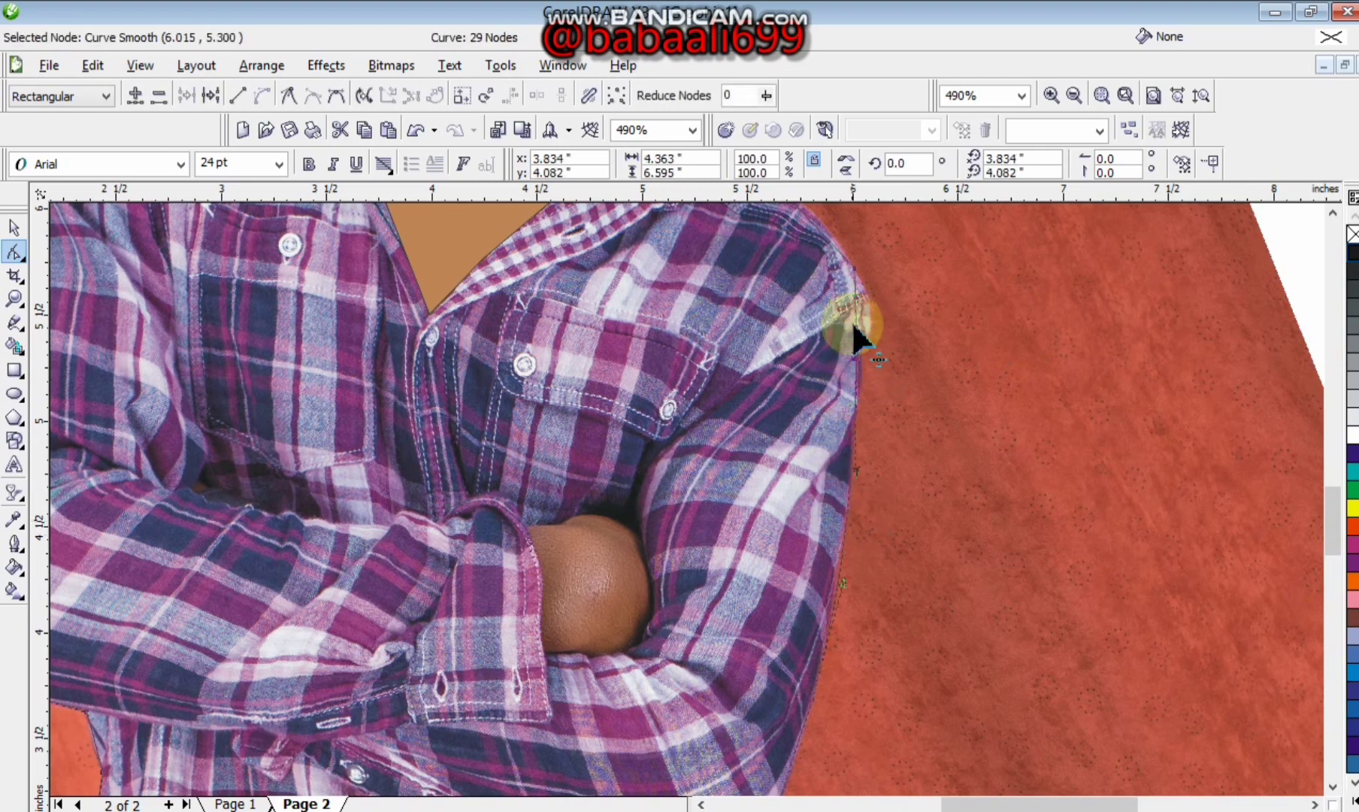
left_click_drag(853, 326, 853, 363)
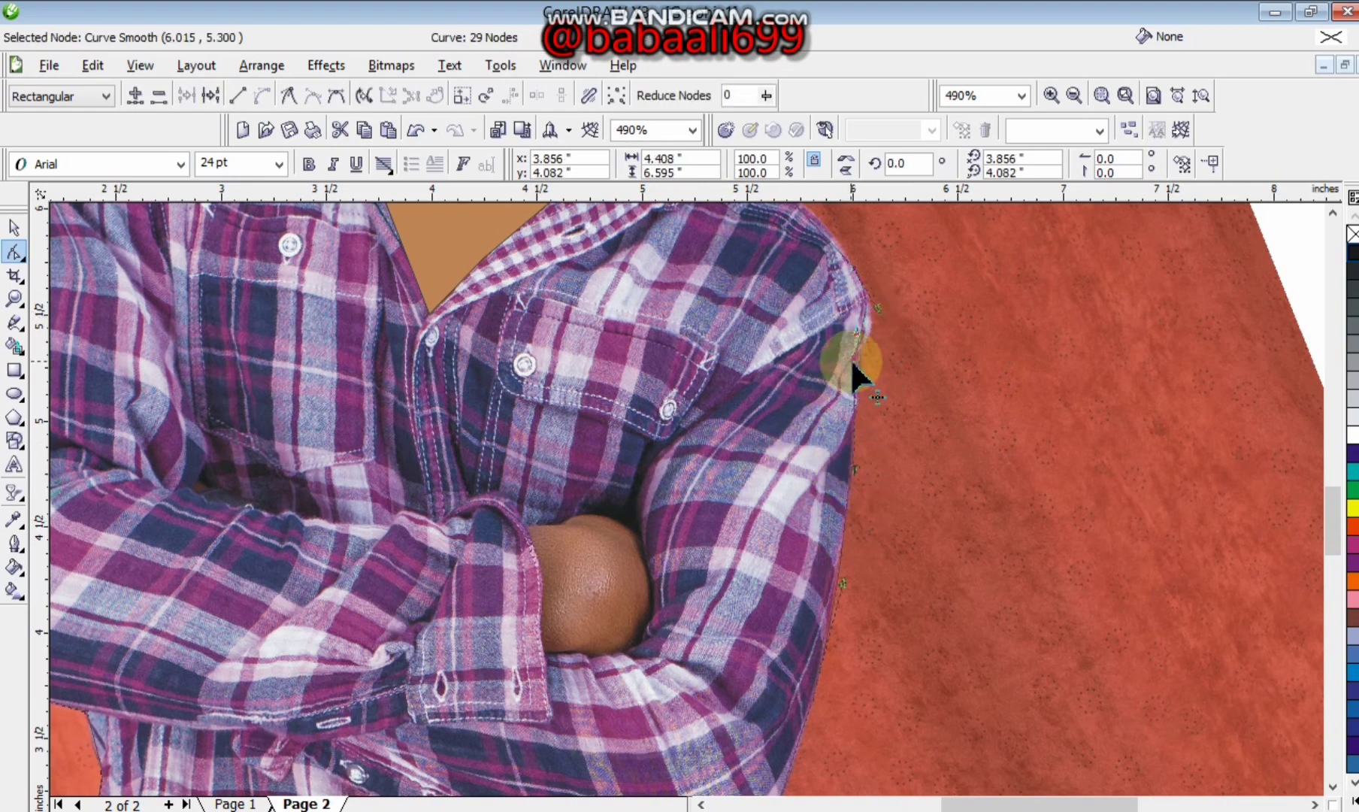
Convert the outline segments over the hood on the photo's right to curves and fit them to the hood's edge.
left_click_drag(1329, 539, 1328, 483)
right_click(803, 399)
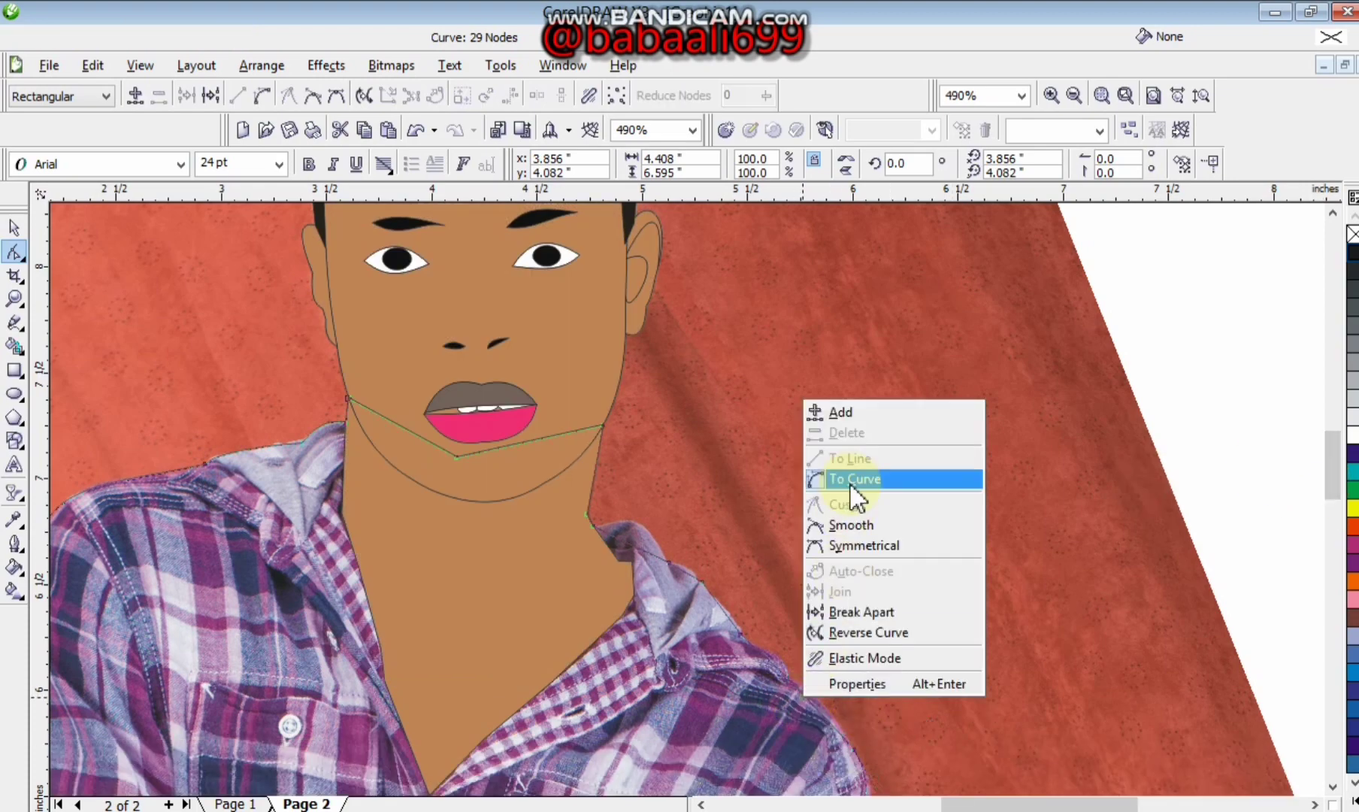
left_click(851, 479)
right_click(648, 554)
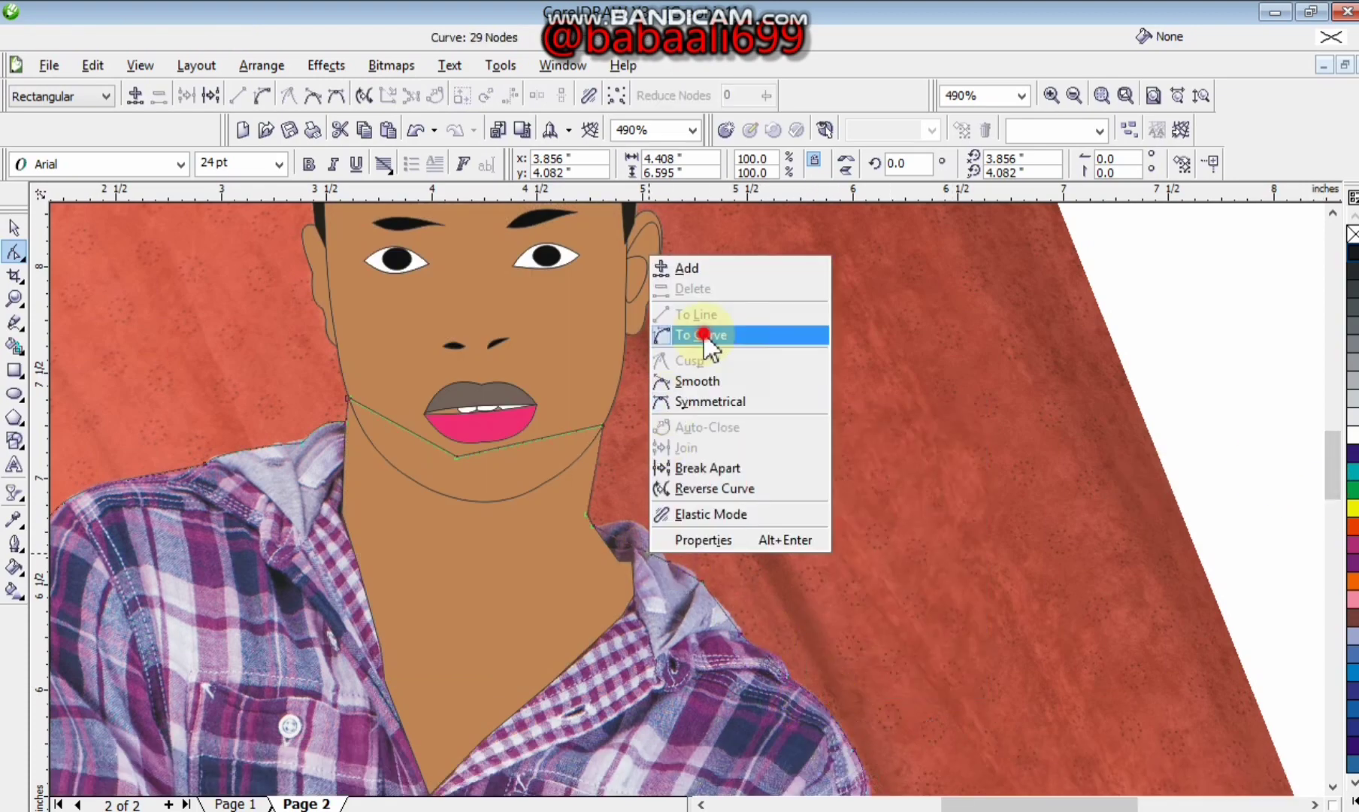
left_click(704, 336)
left_click(692, 575)
right_click(675, 582)
left_click(755, 355)
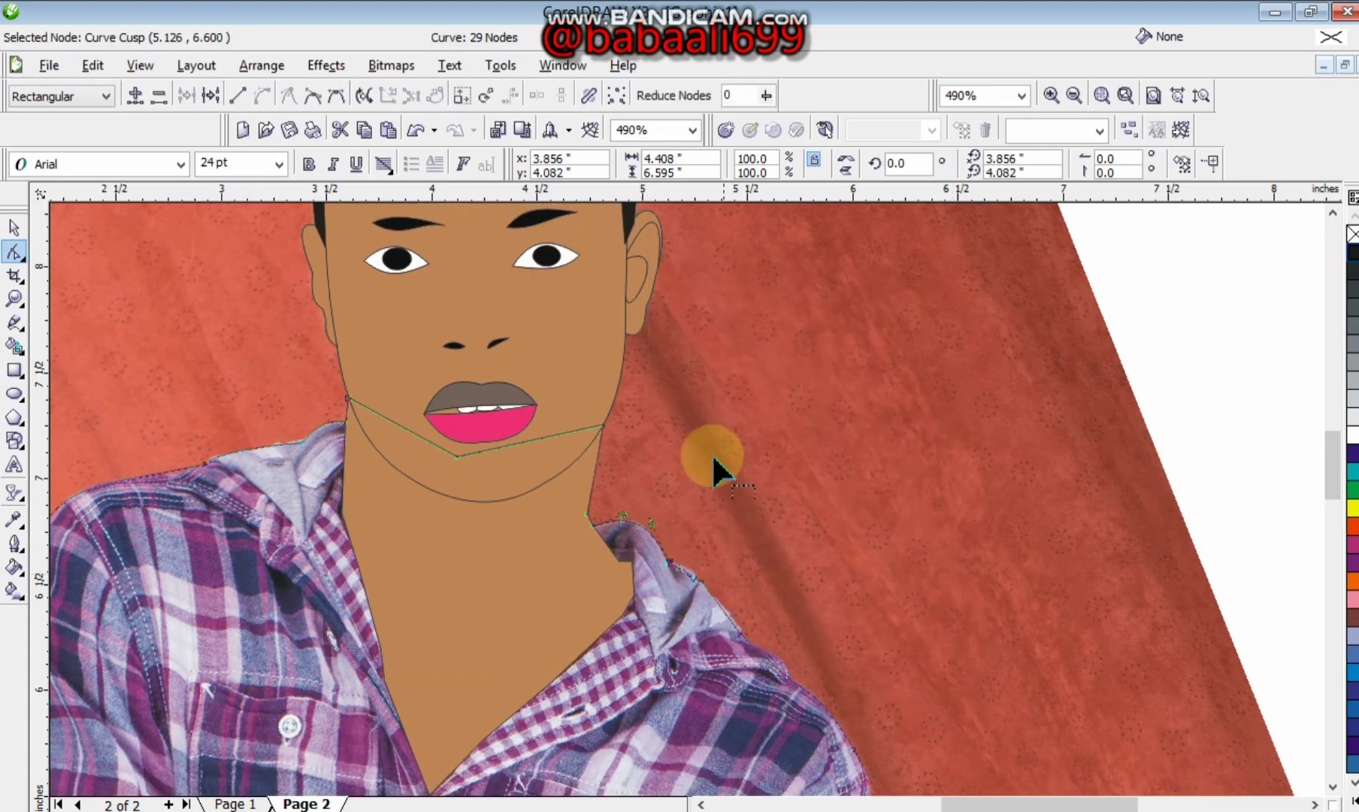
left_click_drag(674, 565, 683, 561)
key("space")
key("shift+F4")
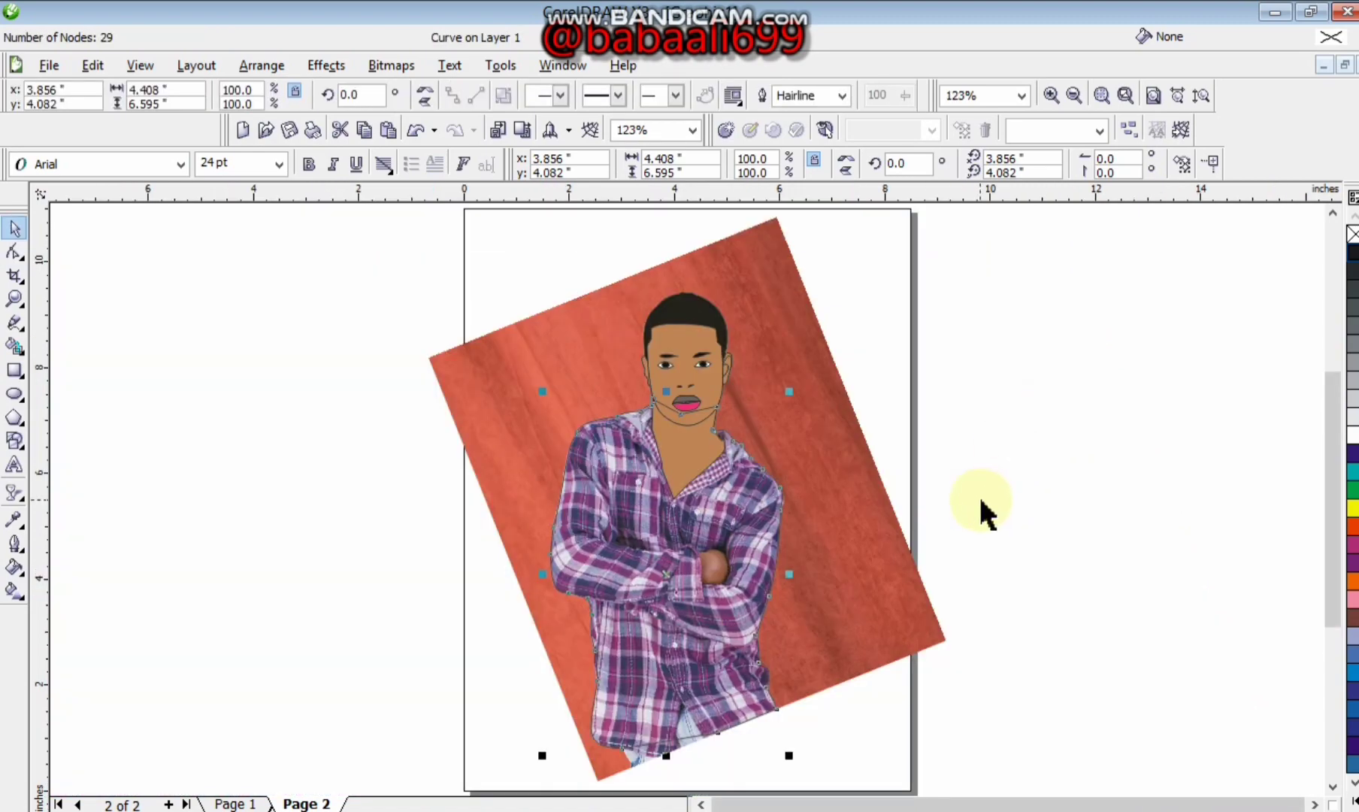
left_click(834, 535)
key("z")
left_click(695, 565)
left_click_drag(1326, 505, 1326, 484)
left_click(17, 322)
left_click_drag(504, 343, 510, 356)
key("ctrl+z")
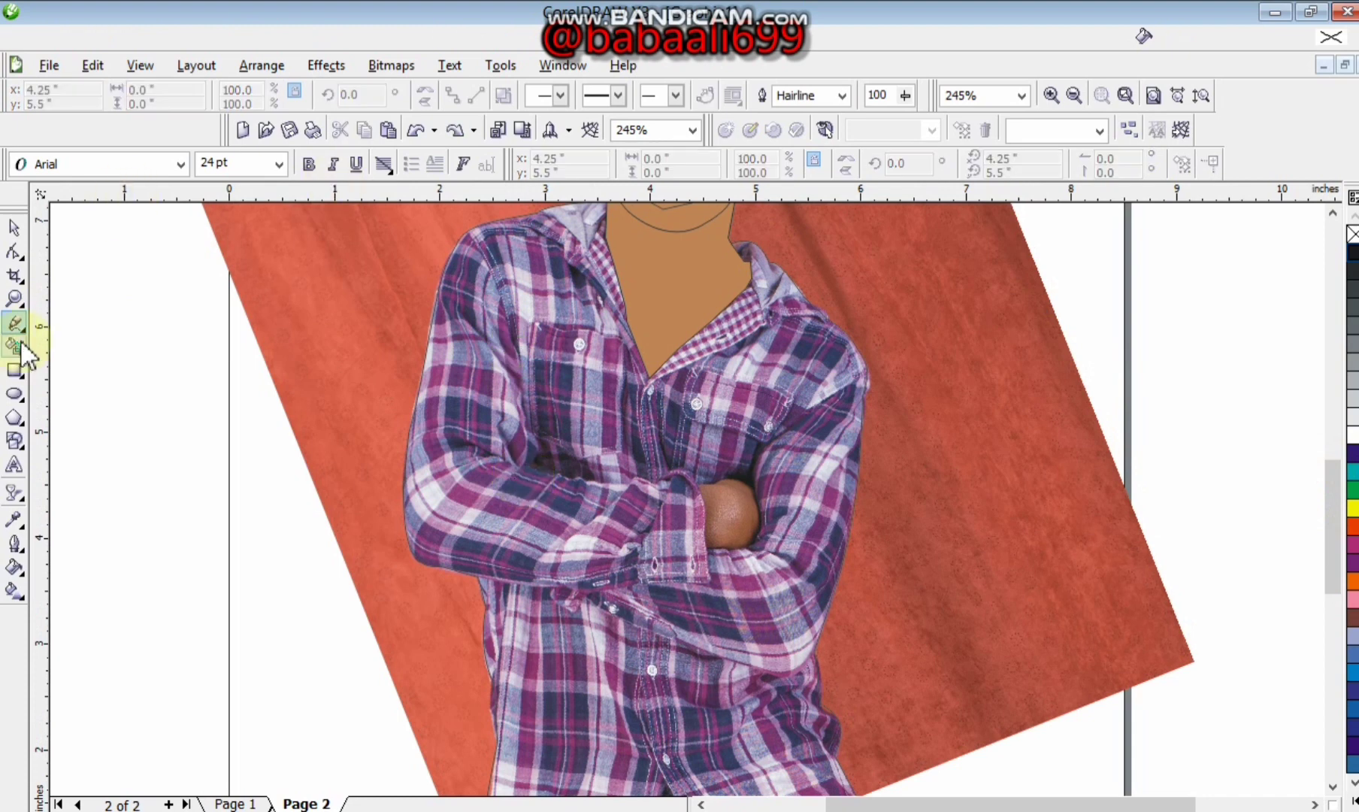
Draw an open pen line from the armpit on the photo's left along the upper forearm edge to the hand and opposite shoulder.
left_click(22, 331)
left_click(150, 338)
left_click(513, 342)
left_click(517, 465)
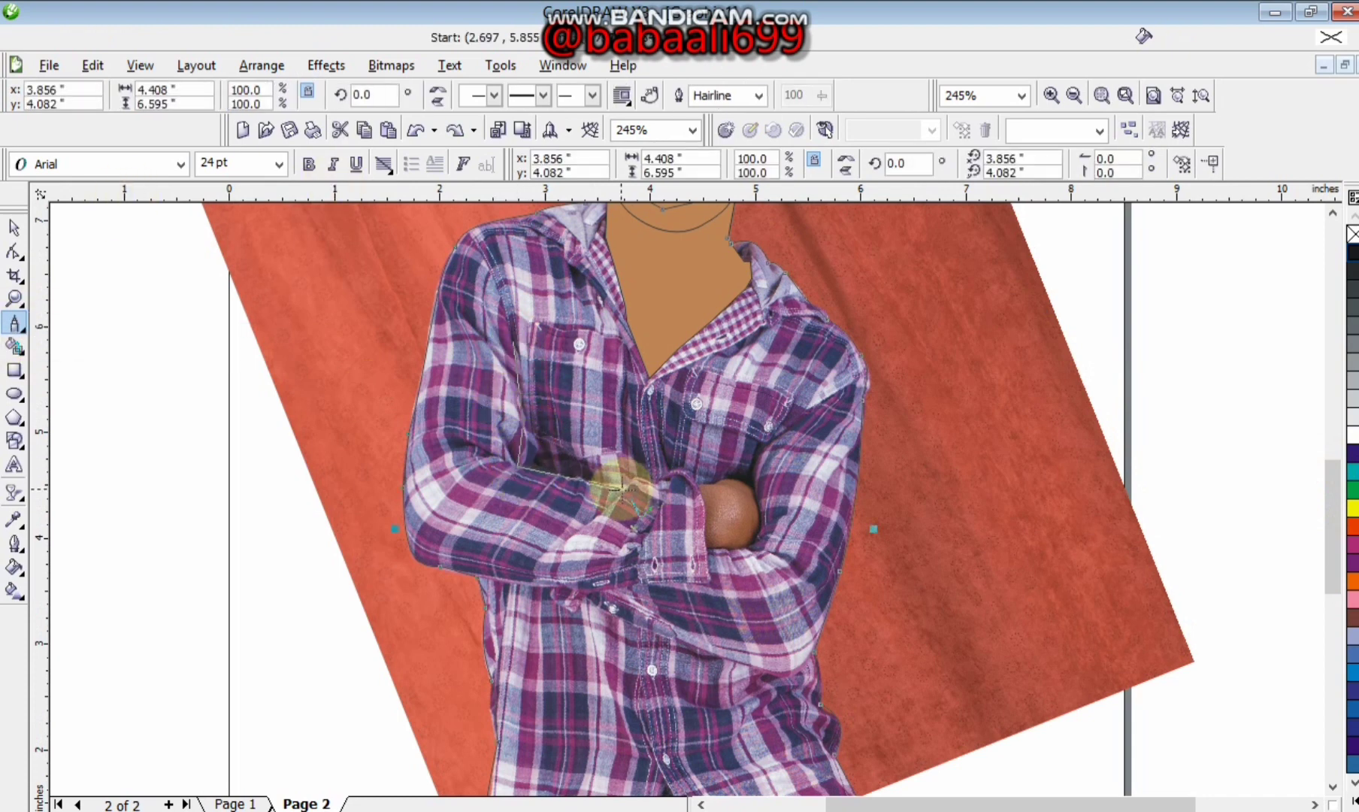
left_click(748, 481)
double_click(835, 386)
Trace the upper forearm's lower edge around the cuff and hand, and the other forearm's lower edge to the elbow.
left_click(477, 575)
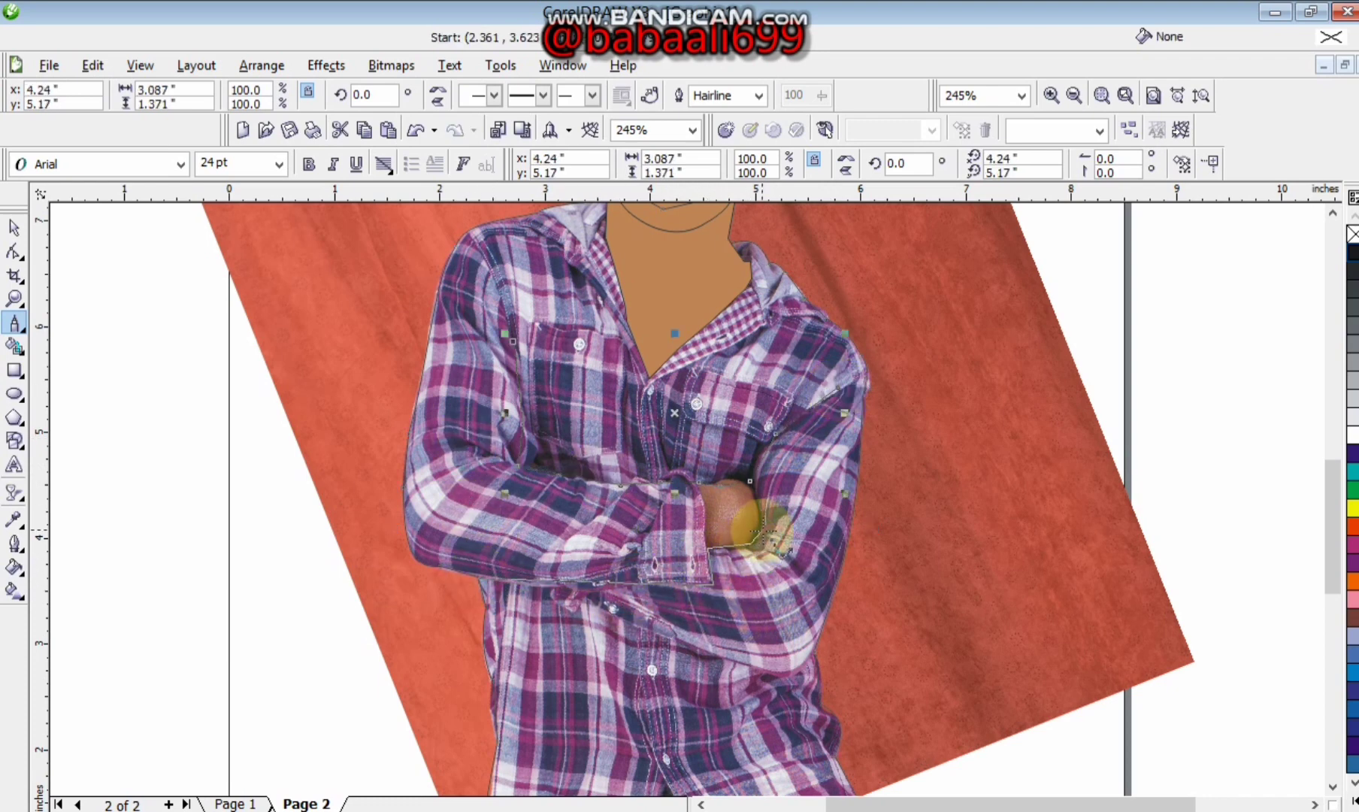
double_click(749, 479)
left_click(553, 587)
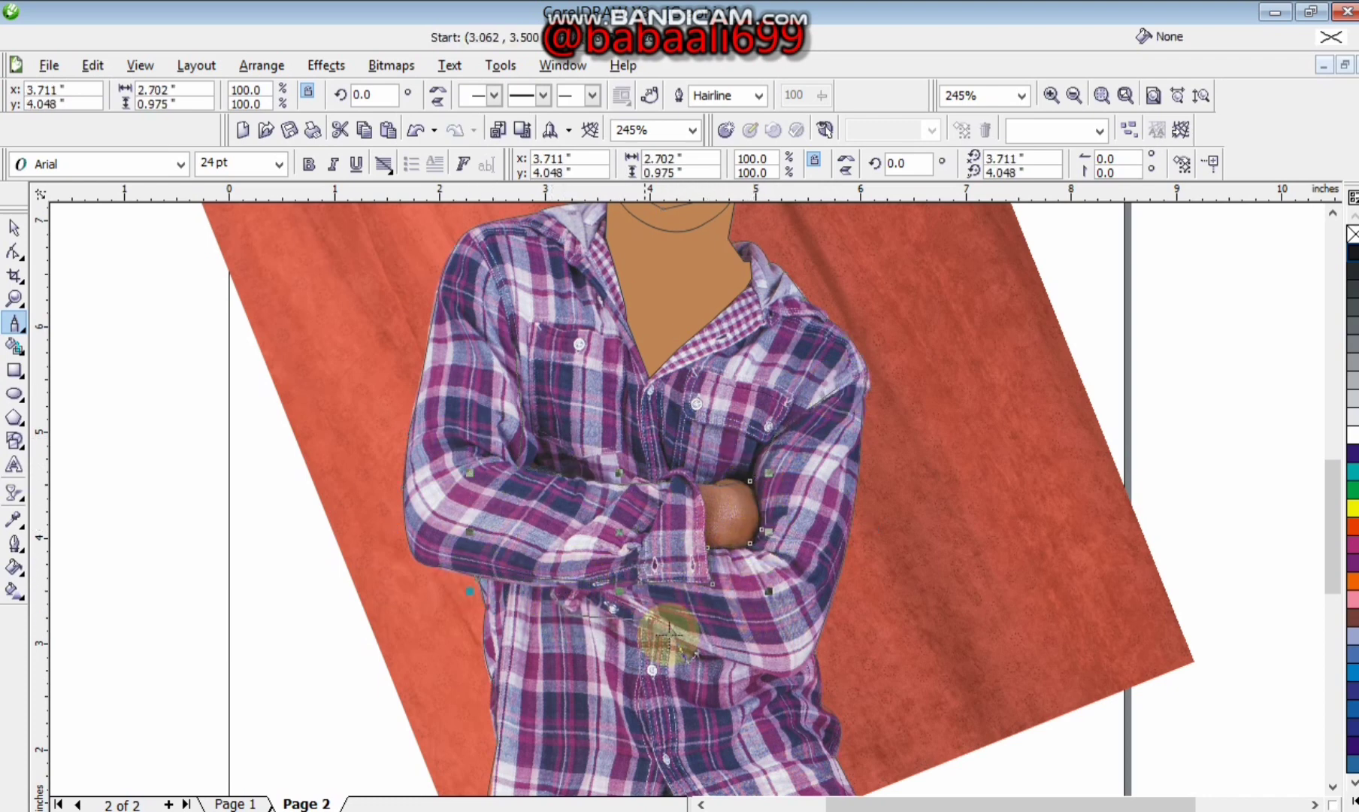
key("z")
left_click(738, 605)
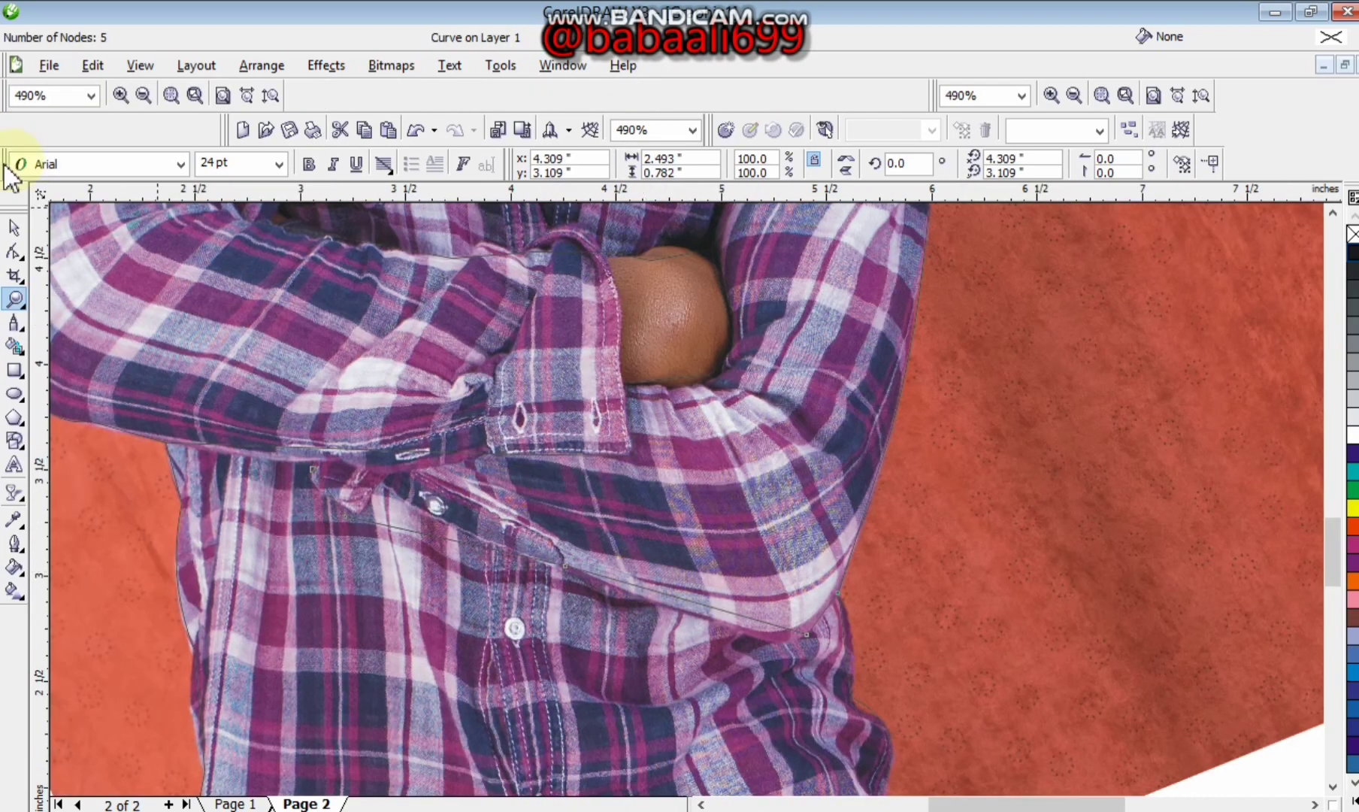
Convert the segments of the lower forearm line near the open cuff to curves and bend them along the cuff's edge.
left_click(13, 251)
right_click(339, 507)
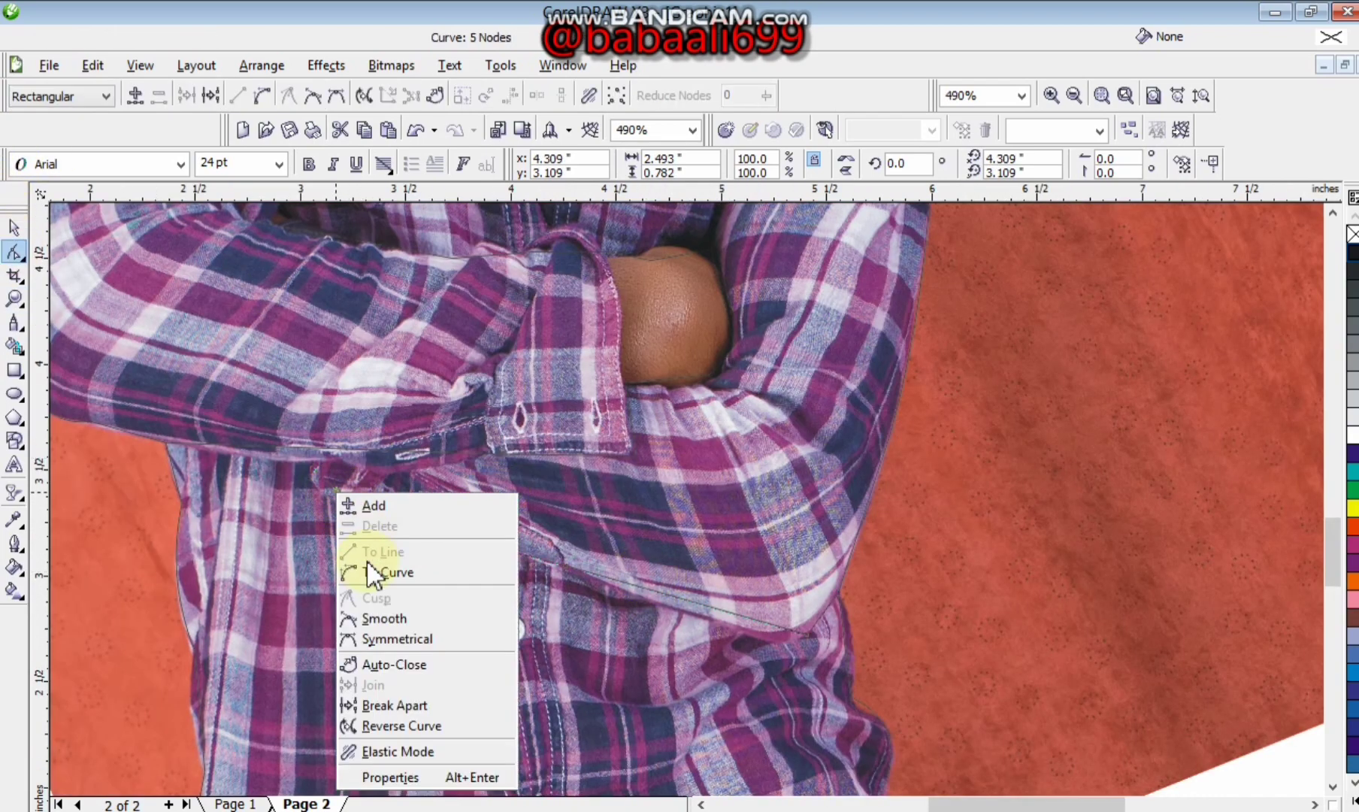
left_click(376, 568)
left_click(394, 530)
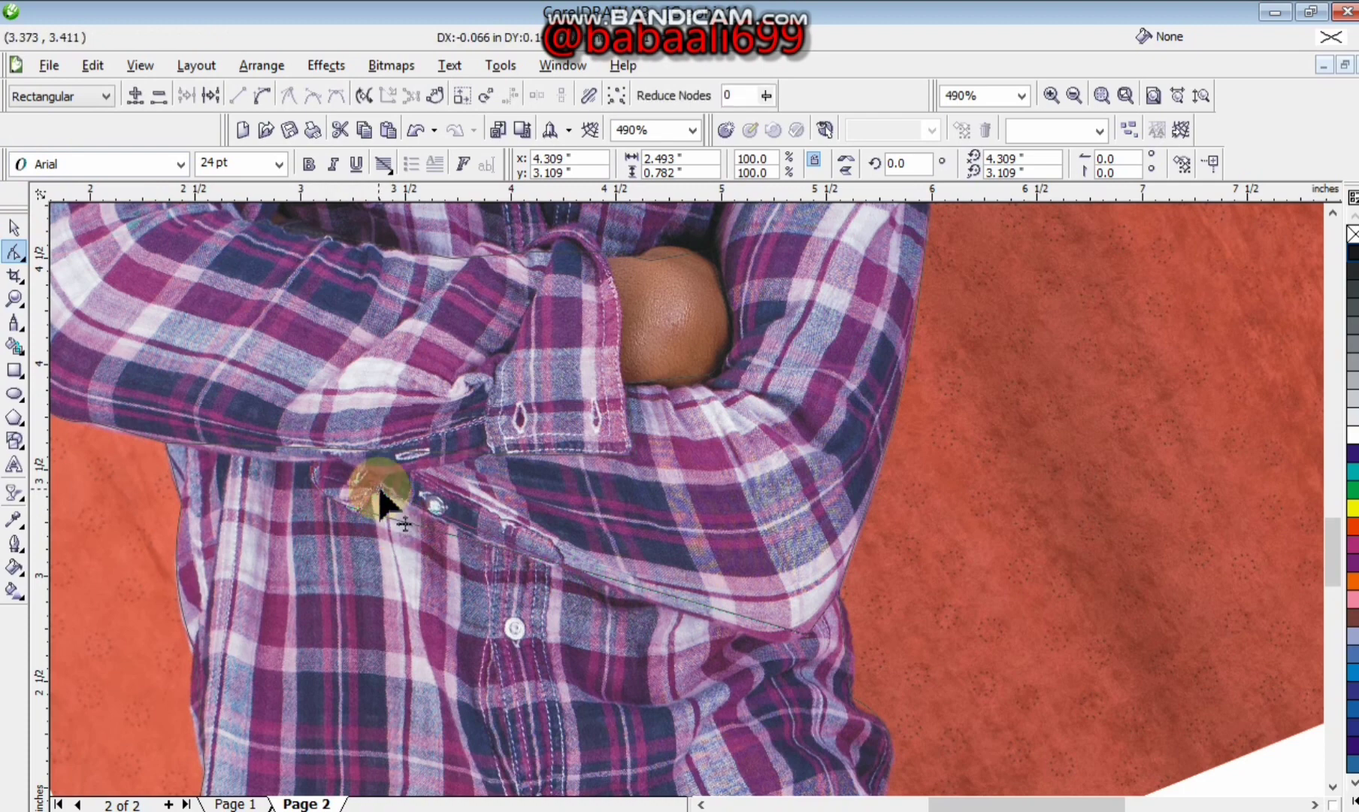
double_click(469, 527)
right_click(469, 527)
left_click(519, 304)
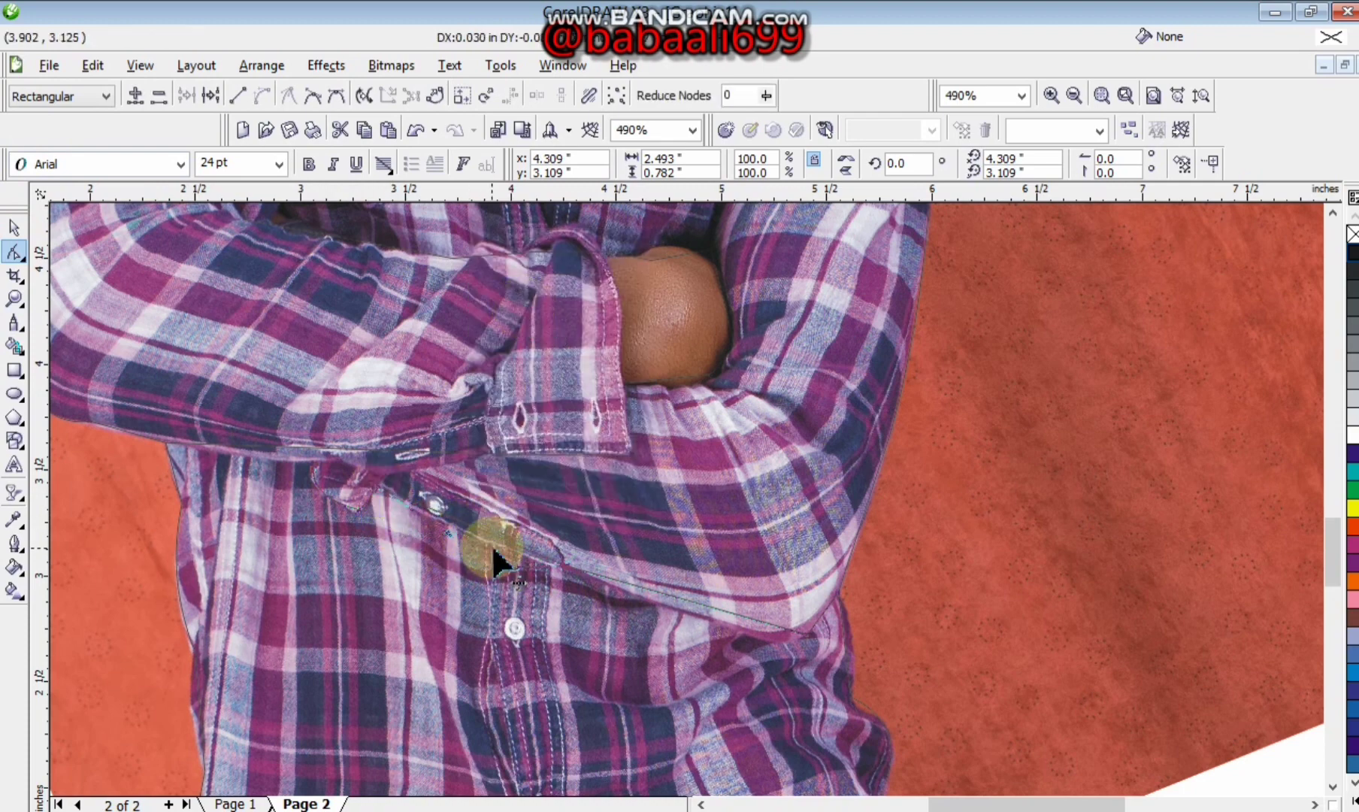
Convert the rest of the lower forearm line to curves and fit it along the sleeve to the elbow, undoing the last adjustment.
right_click(708, 601)
left_click(781, 388)
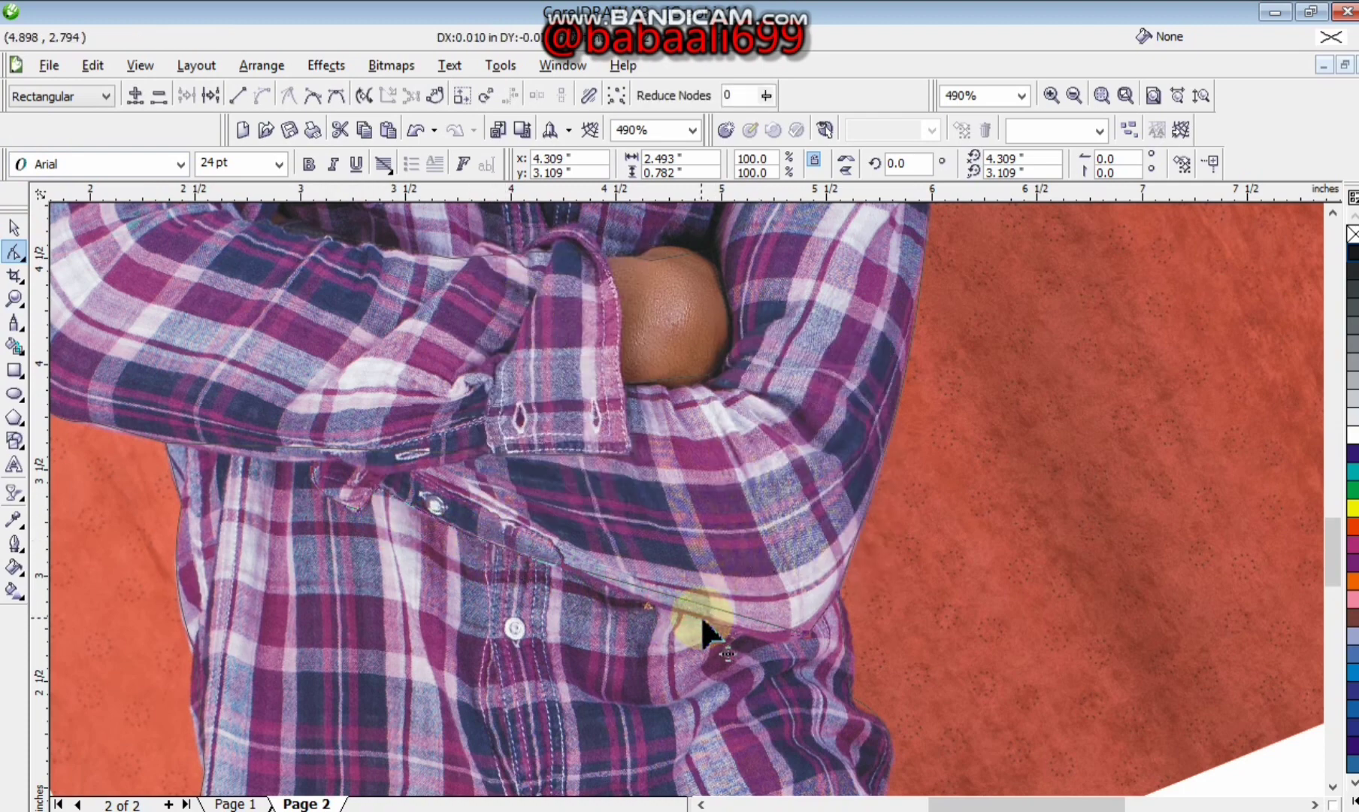
left_click_drag(702, 621, 703, 623)
double_click(806, 635)
left_click(838, 593)
left_click_drag(776, 673, 786, 689)
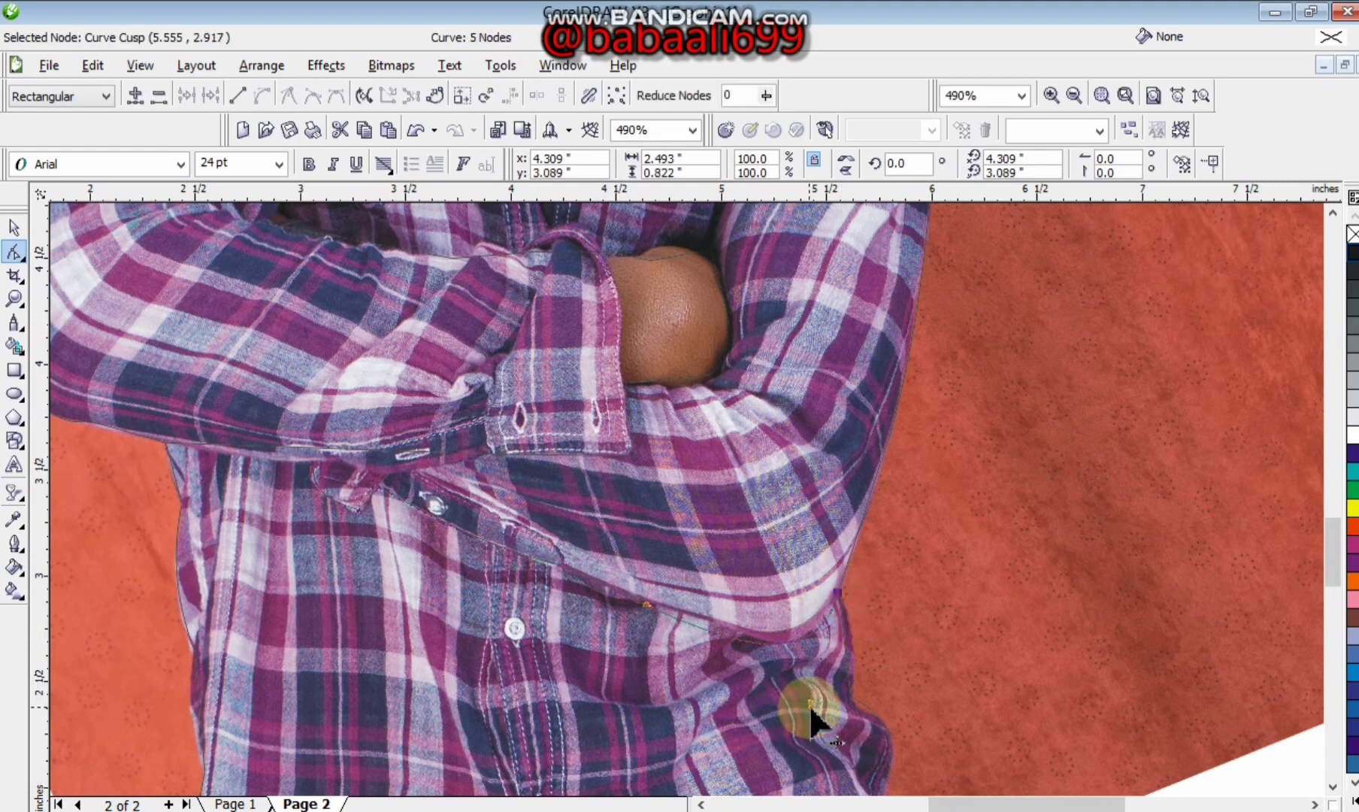
key("ctrl+z")
Adjust the nodes of the upper forearm line above the hand and curve the segment along the hand's upper edge.
right_click(651, 260)
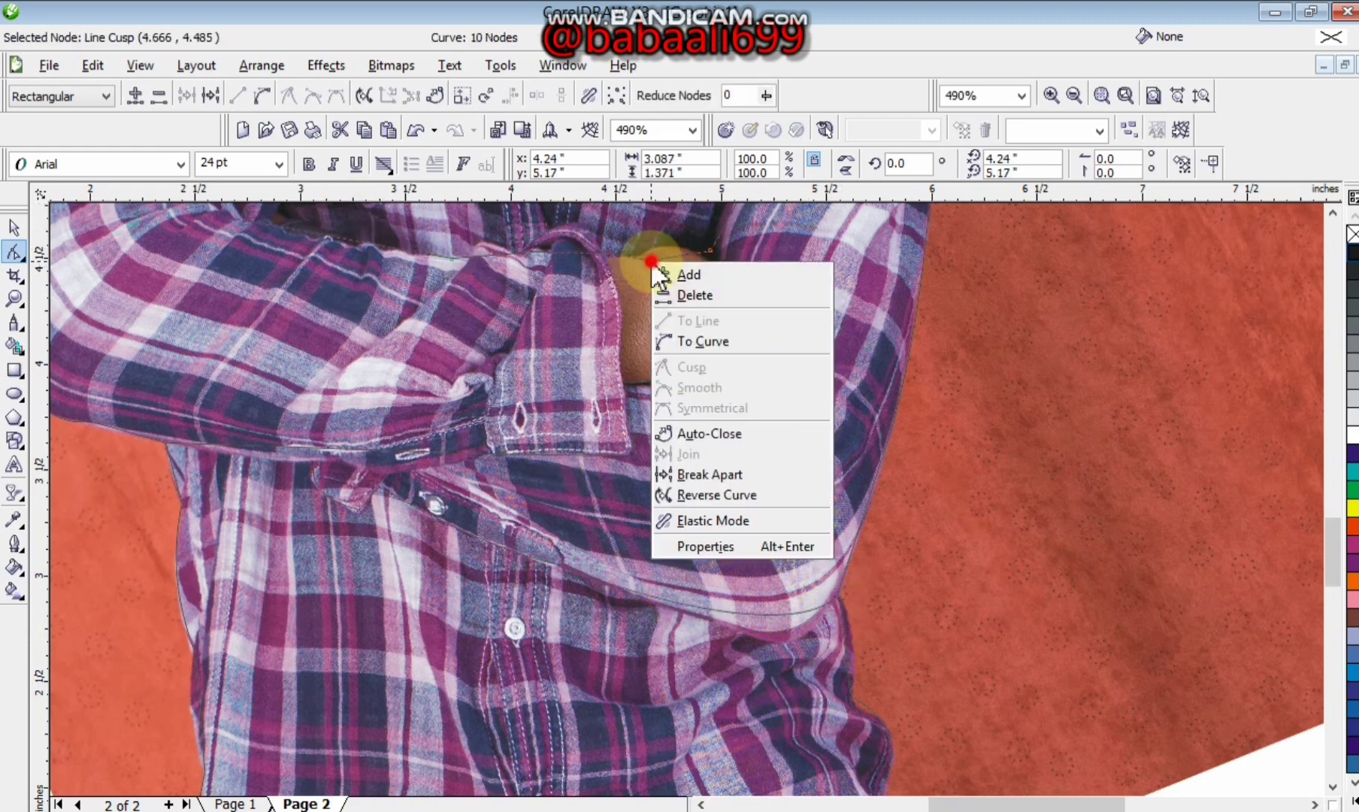
left_click(684, 294)
double_click(639, 251)
key("F2")
left_click(639, 251)
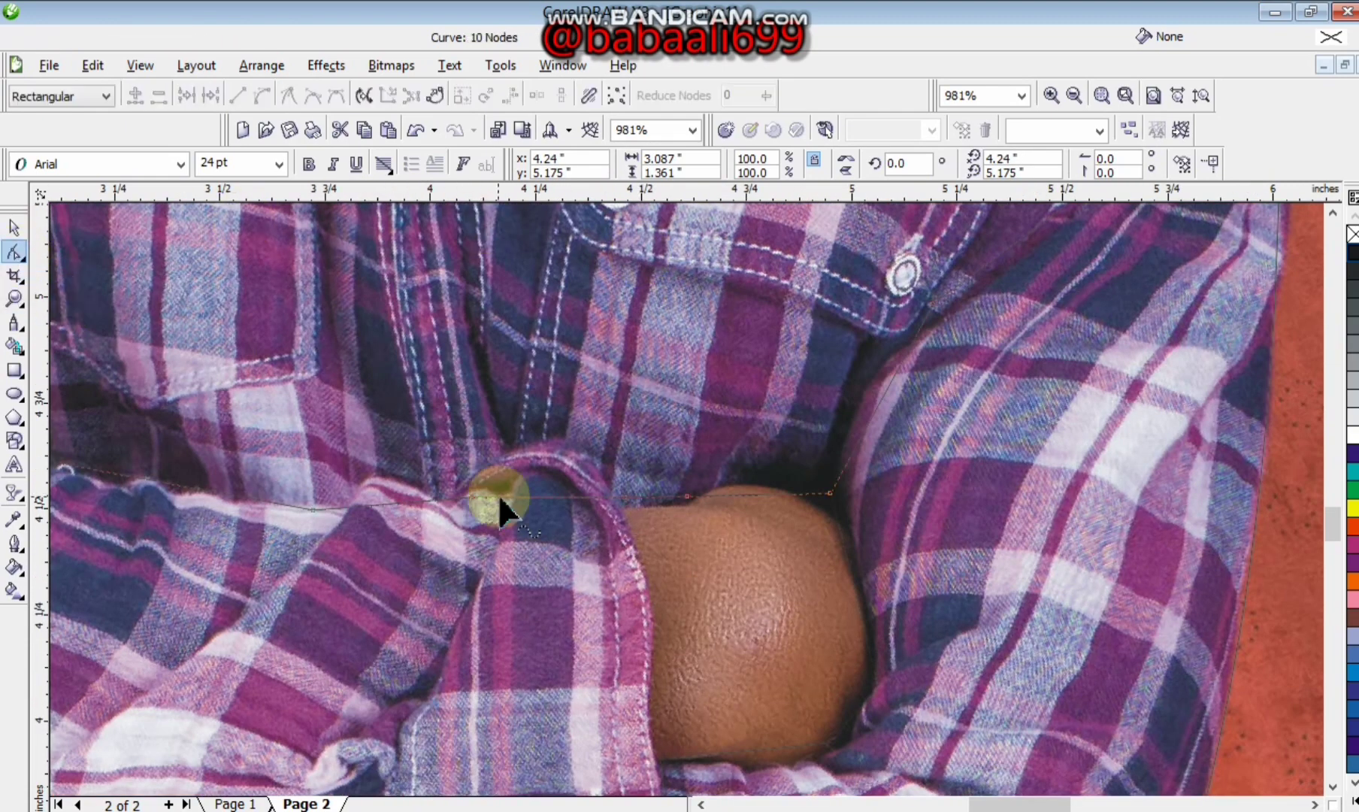
left_click_drag(829, 496, 723, 482)
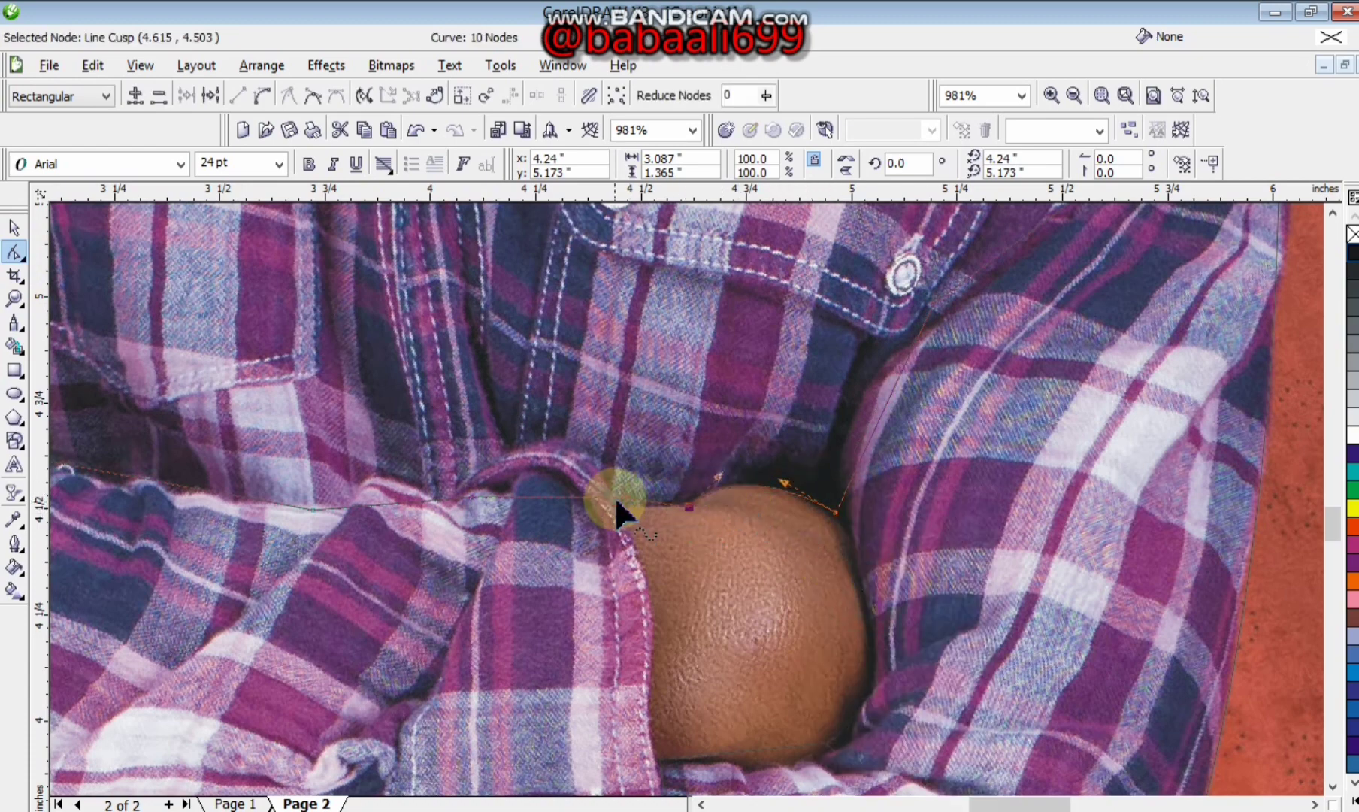
Convert the segment over the rolled cuff beside the hand to a curve and arch it along the cuff's upper edge.
left_click(614, 497)
left_click(624, 498)
left_click_drag(616, 498, 484, 421)
right_click(585, 499)
left_click(613, 587)
Curve the upper forearm line along the sleeve's top edge and bend the armpit segment along its fold.
left_click(961, 803)
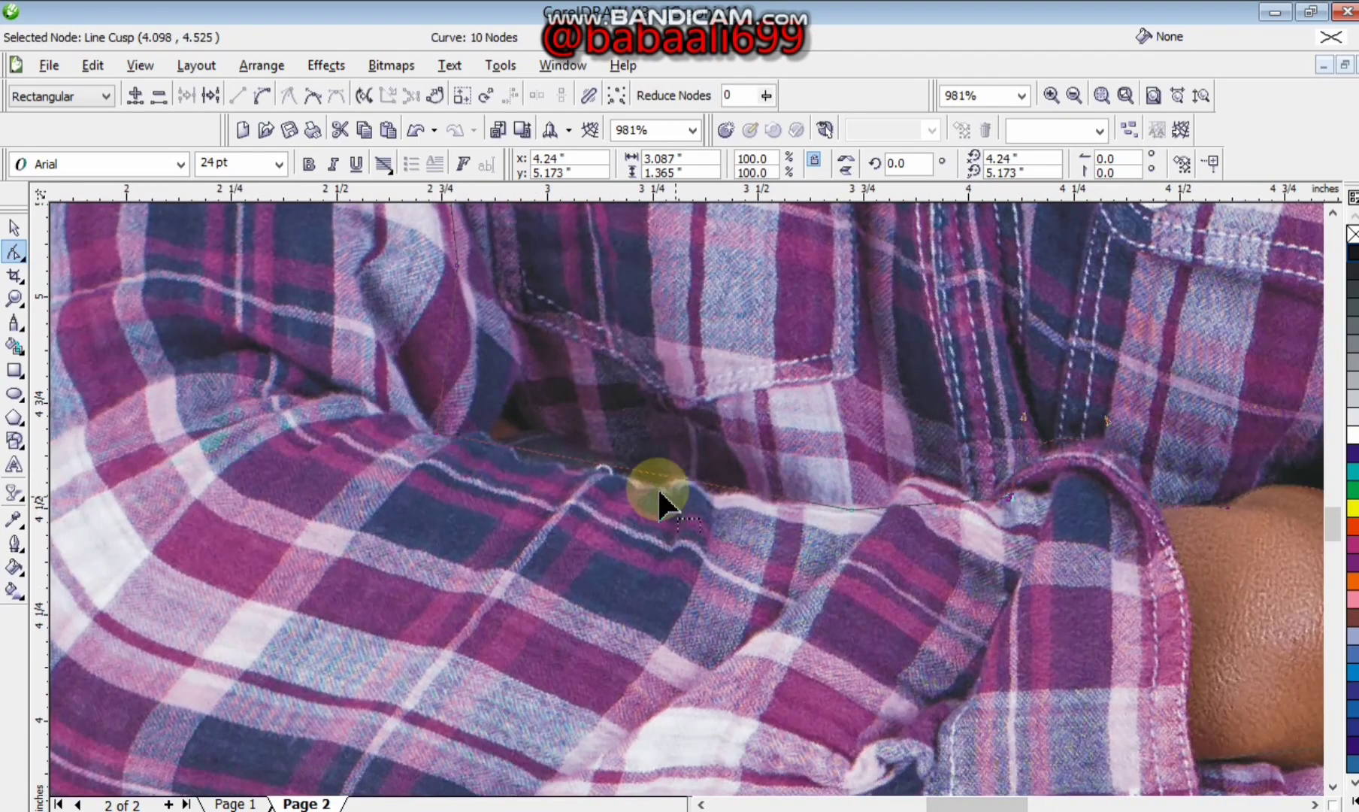
left_click(657, 488)
right_click(643, 472)
left_click(671, 558)
left_click_drag(642, 475, 638, 480)
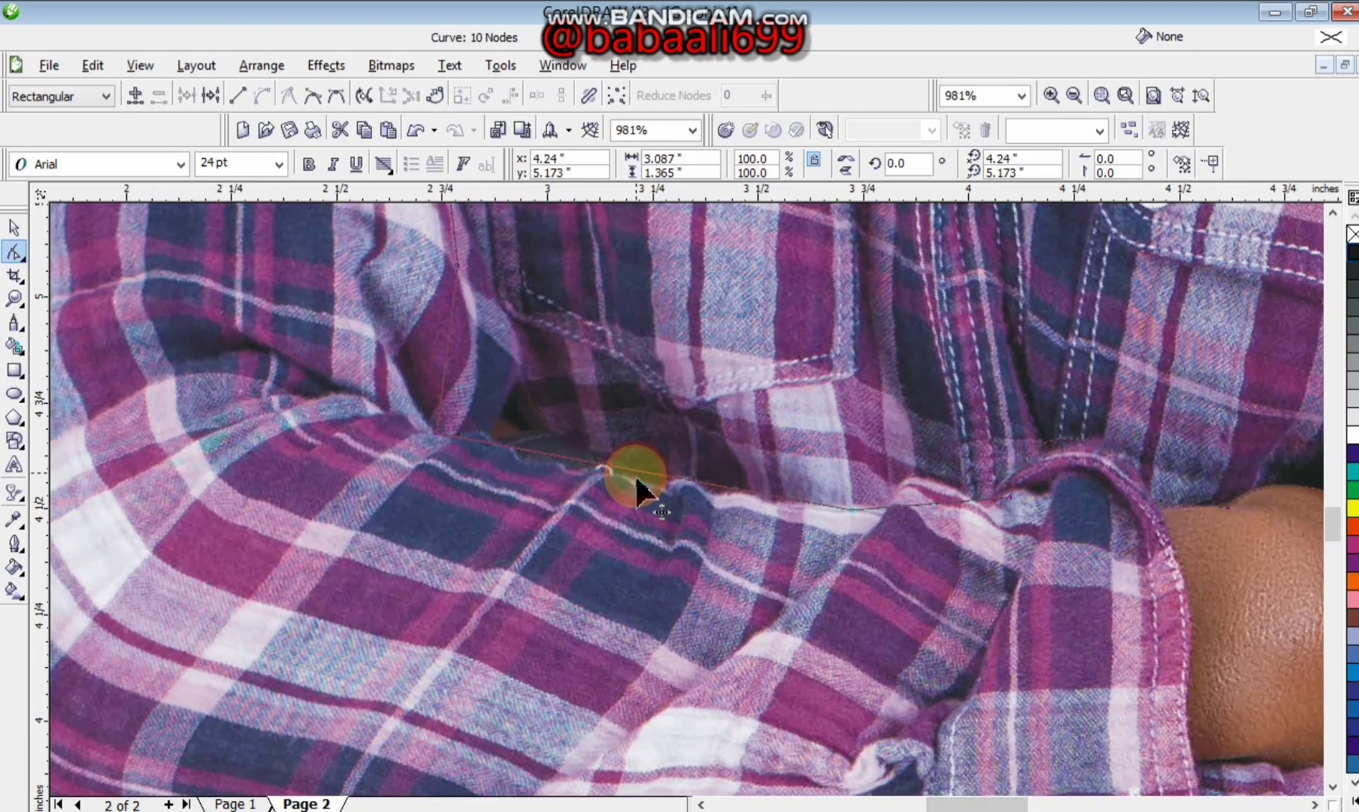
left_click_drag(446, 353, 489, 387)
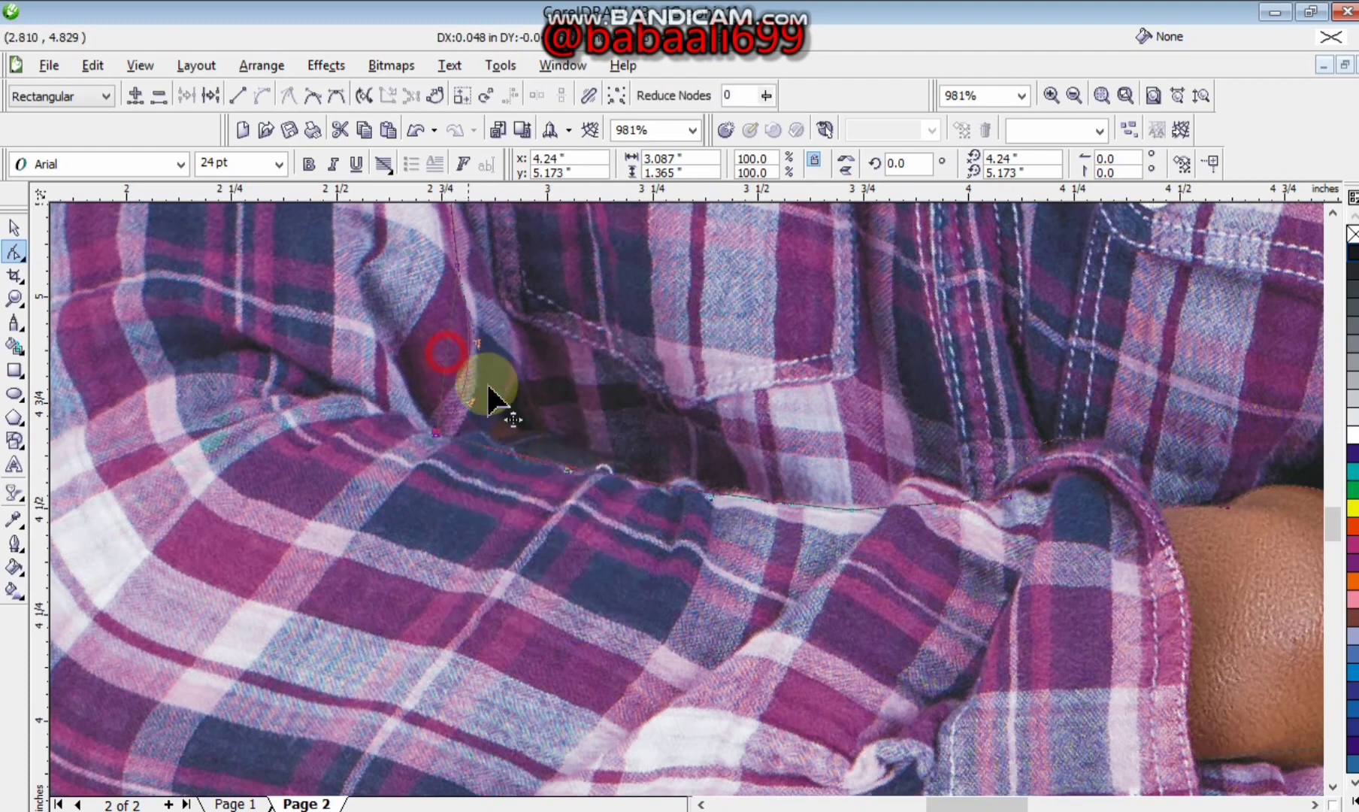
Fill the traced shirt outline with purple using the Smart Fill tool.
key("shift+F4")
left_click(671, 461)
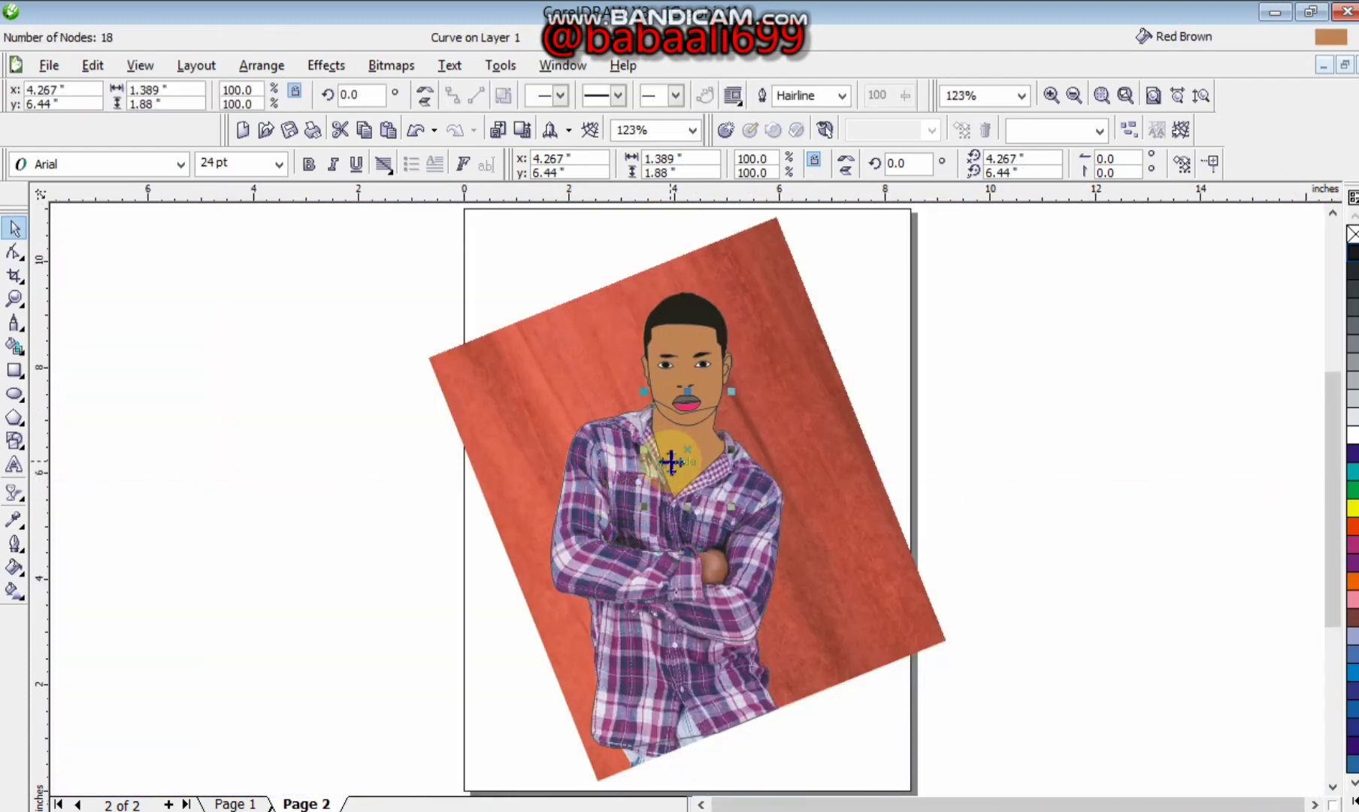
left_click(711, 390)
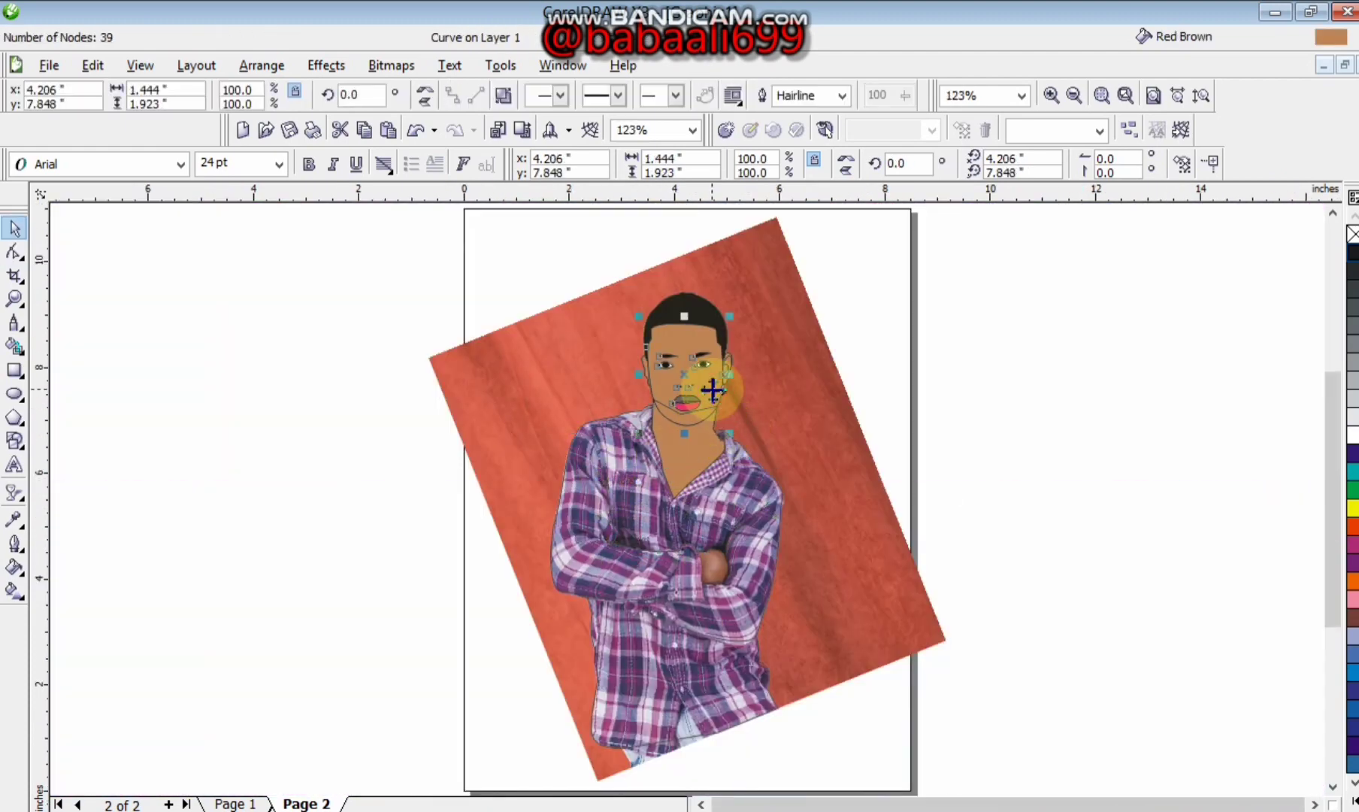
left_click(1029, 544)
key("z")
left_click(720, 491)
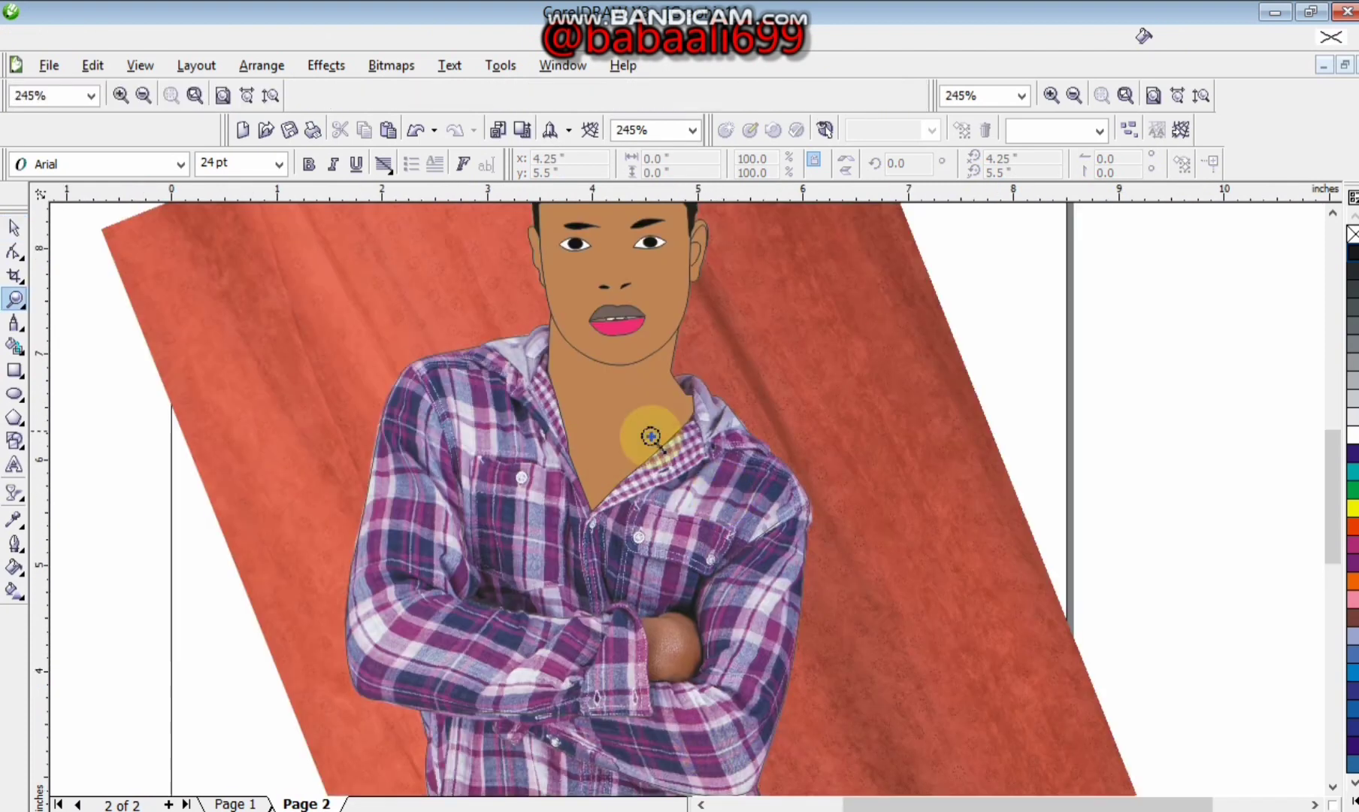
left_click(15, 346)
left_click(246, 95)
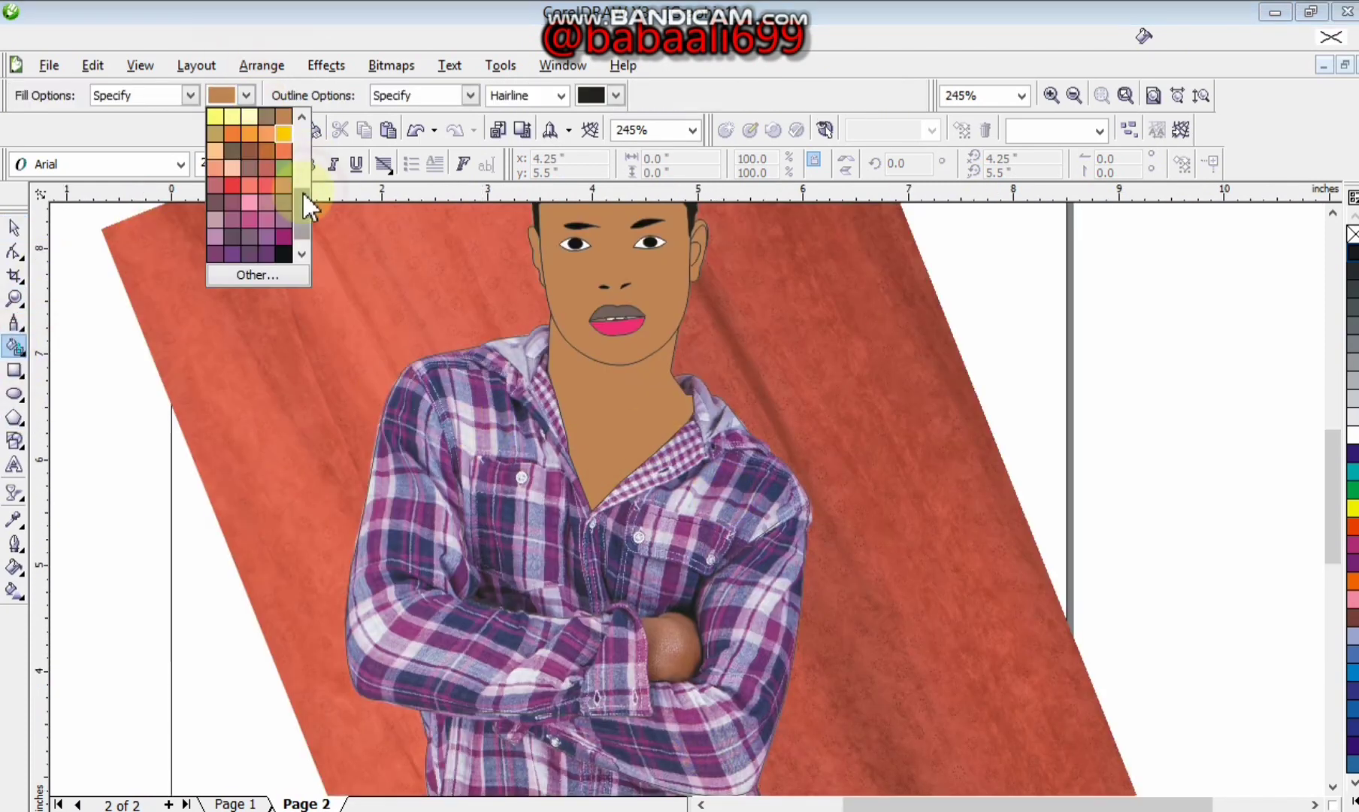
left_click(232, 255)
left_click(464, 502)
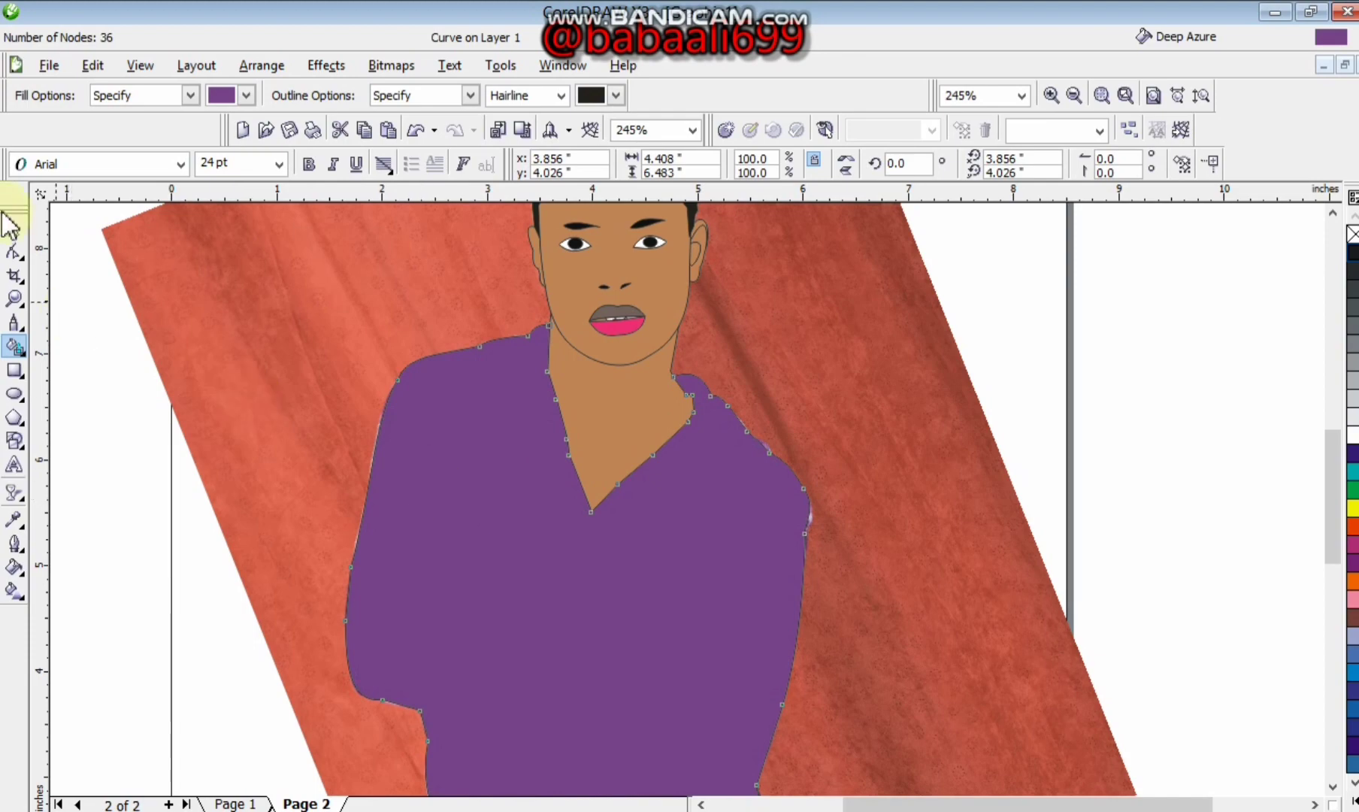
Move the reference photo out from behind the traced shapes and delete it.
left_click(10, 225)
key("shift+F4")
left_click(791, 329)
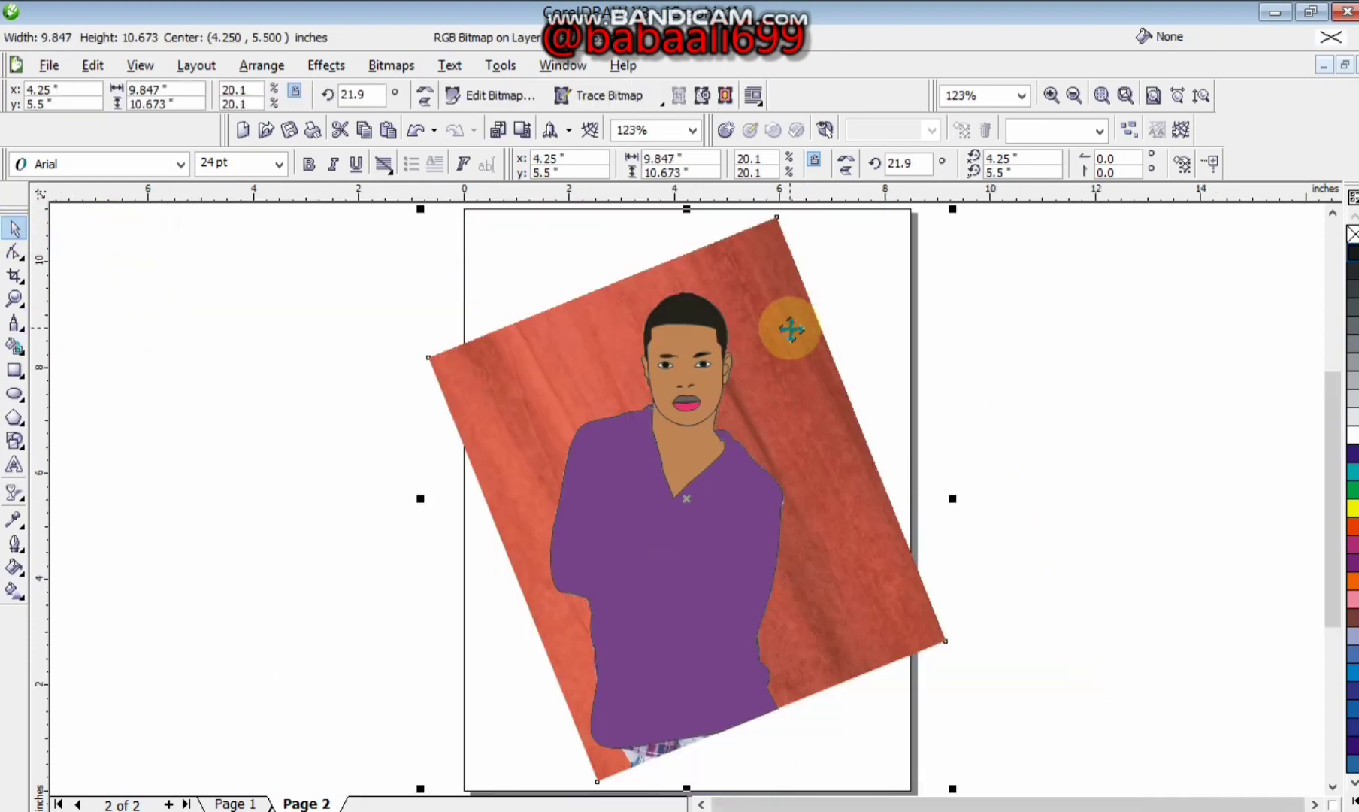
key("z")
left_click(827, 634)
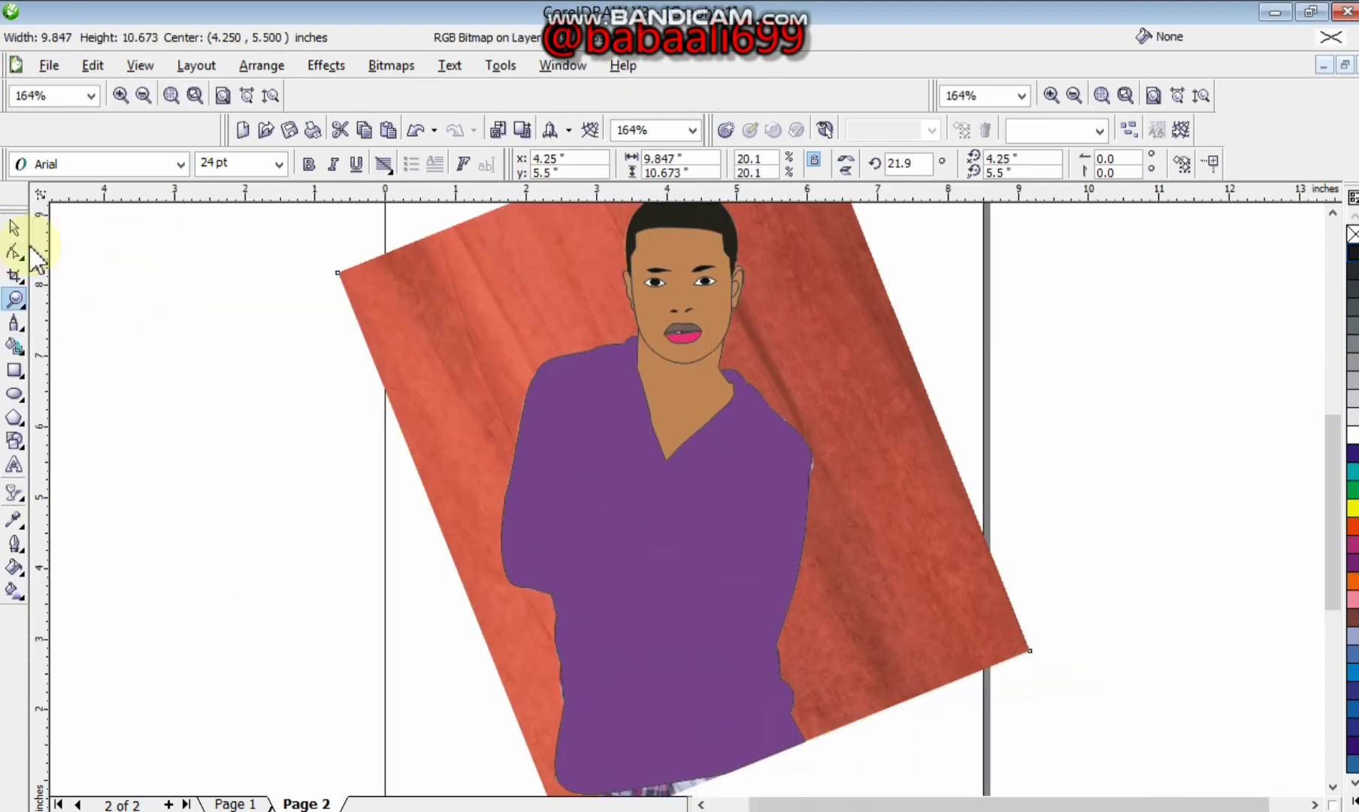
left_click(13, 227)
mouse_move(522, 357)
left_mouse_down()
mouse_move(303, 366)
mouse_move(290, 417)
mouse_move(176, 398)
left_mouse_up()
key("Delete")
Select the nose lines on the face and bring them to the front.
key("z")
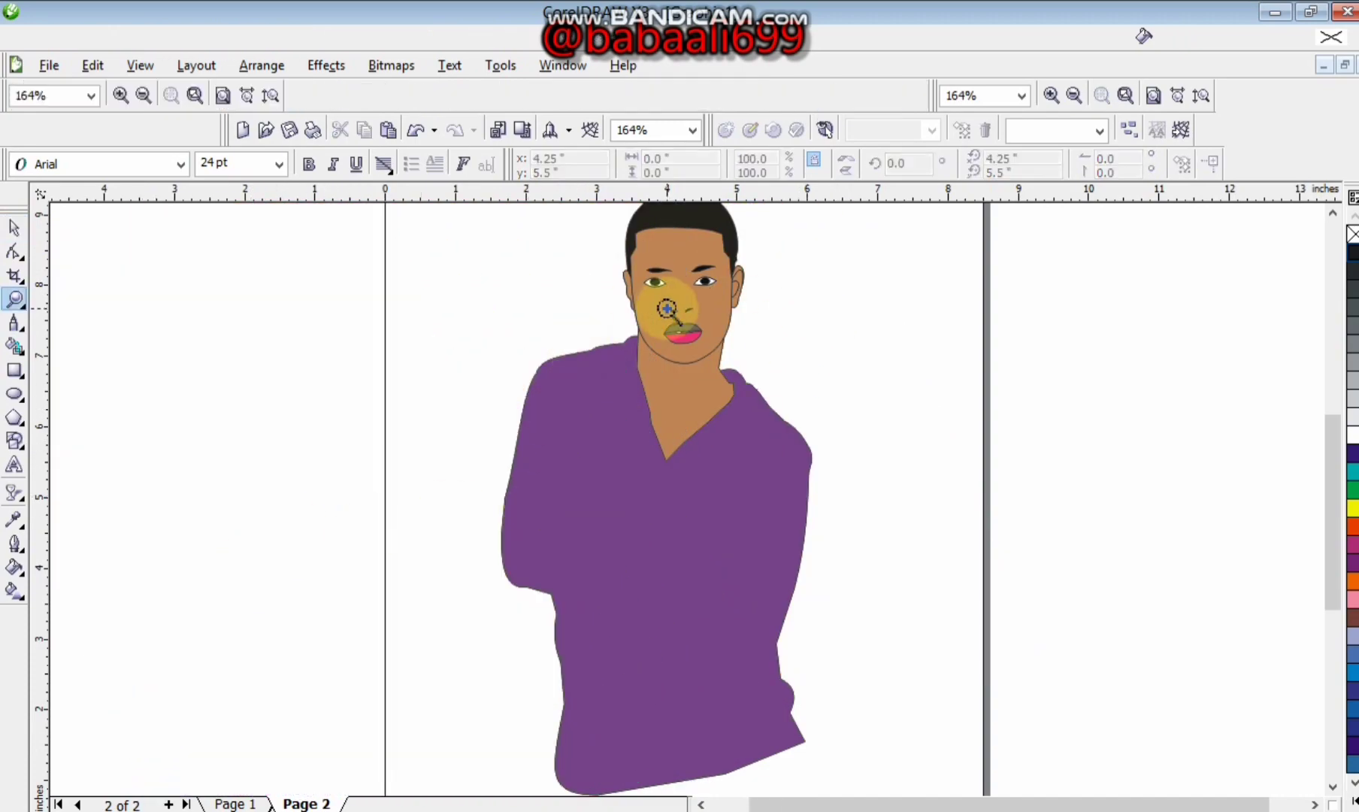
left_click(673, 303)
key("space")
left_click_drag(791, 557, 790, 557)
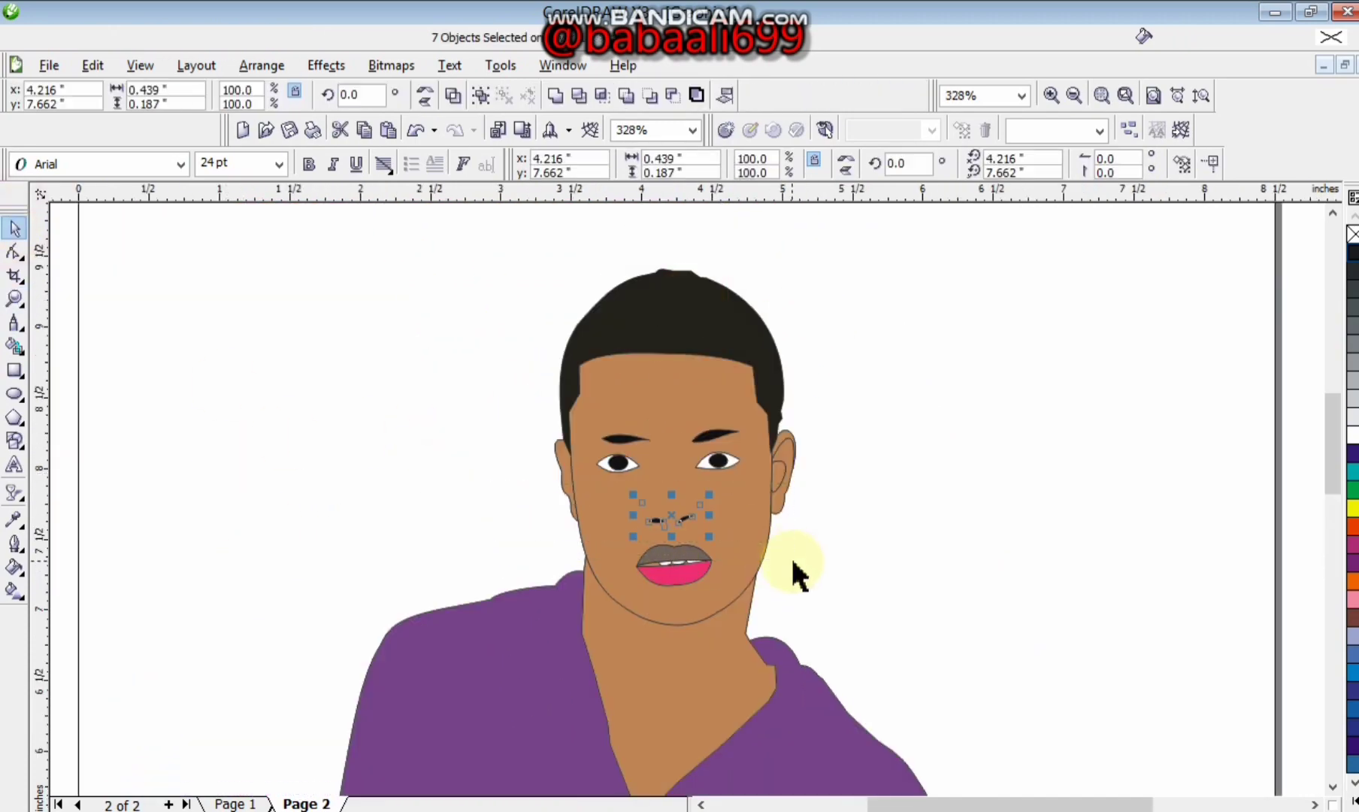
left_click(874, 551)
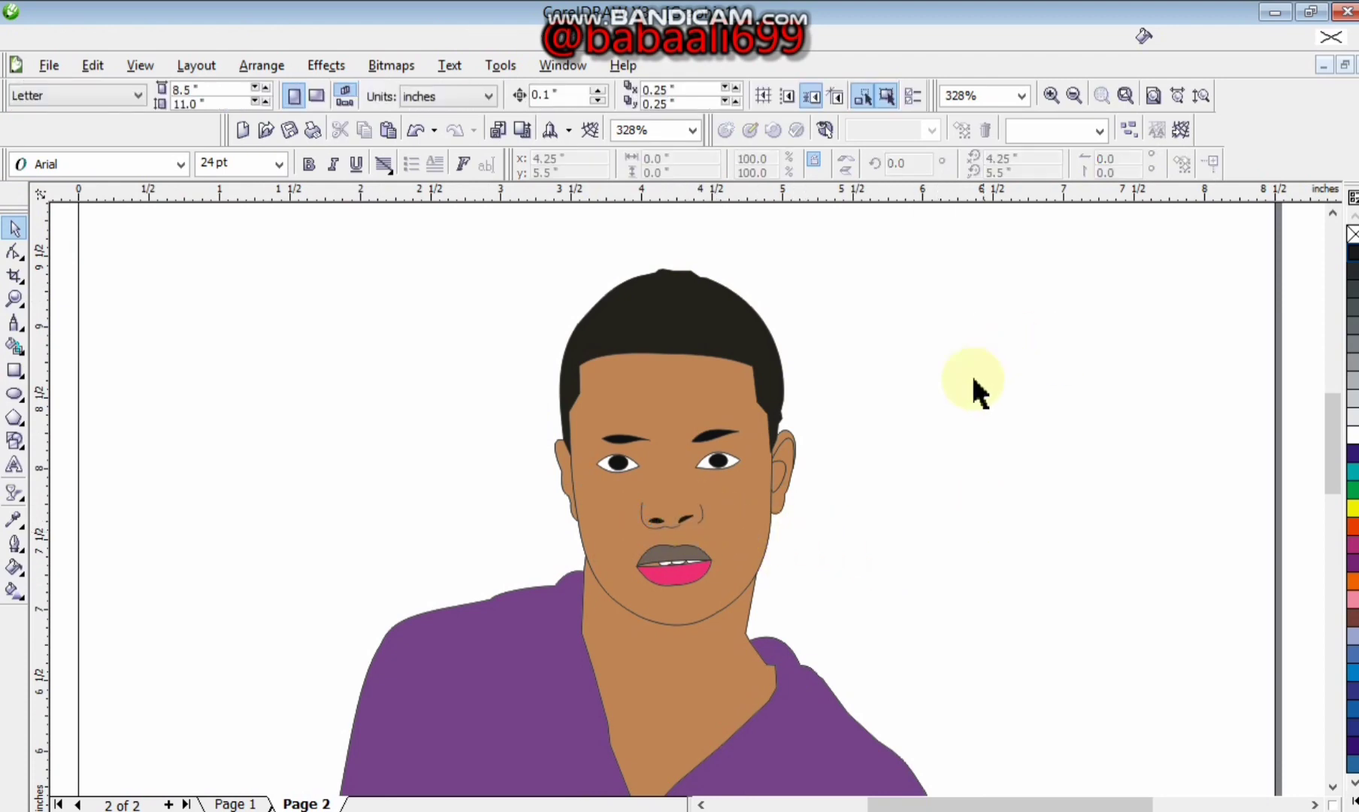
left_click_drag(545, 540, 556, 468)
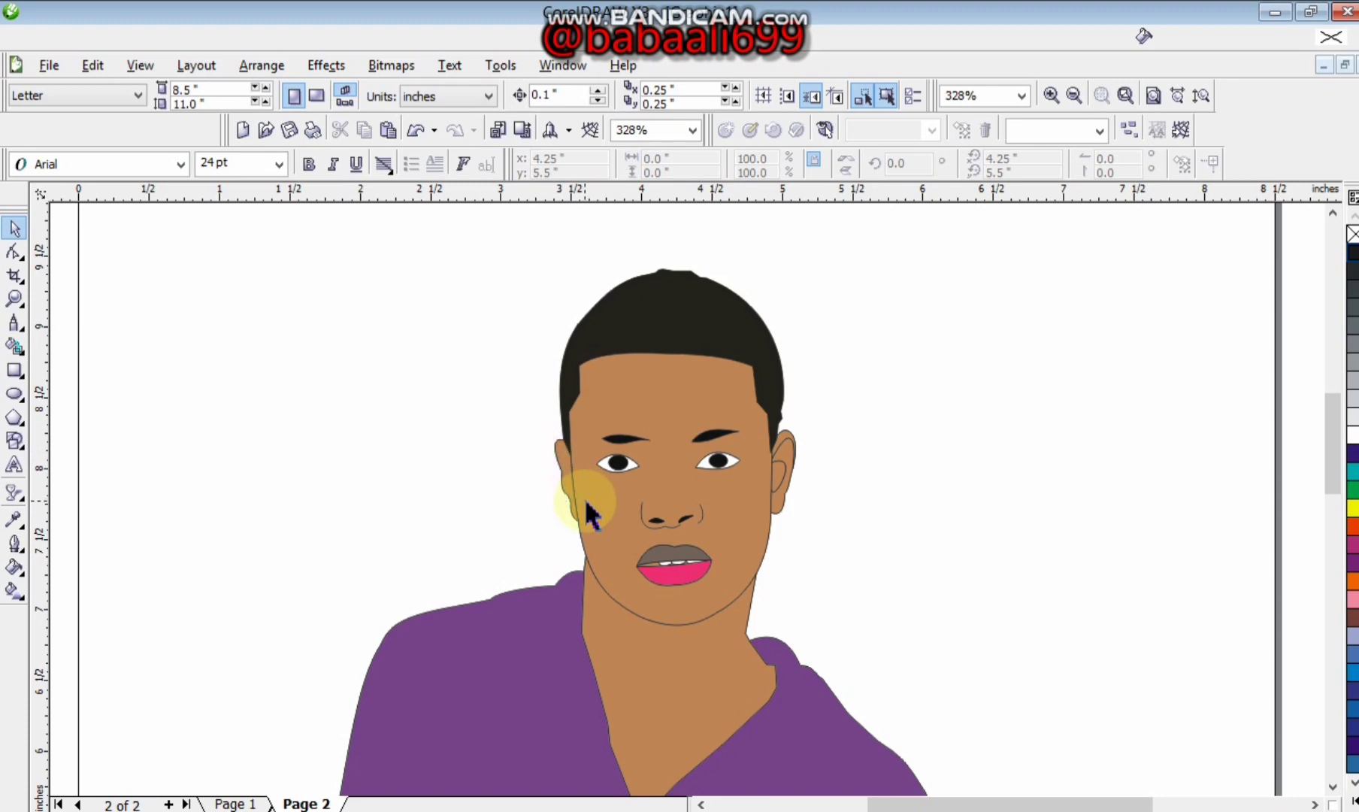
Recolour the shirt coral red and bring the three hidden arm and sleeve lines in front of it.
key("z")
right_click(661, 781)
left_click(661, 781)
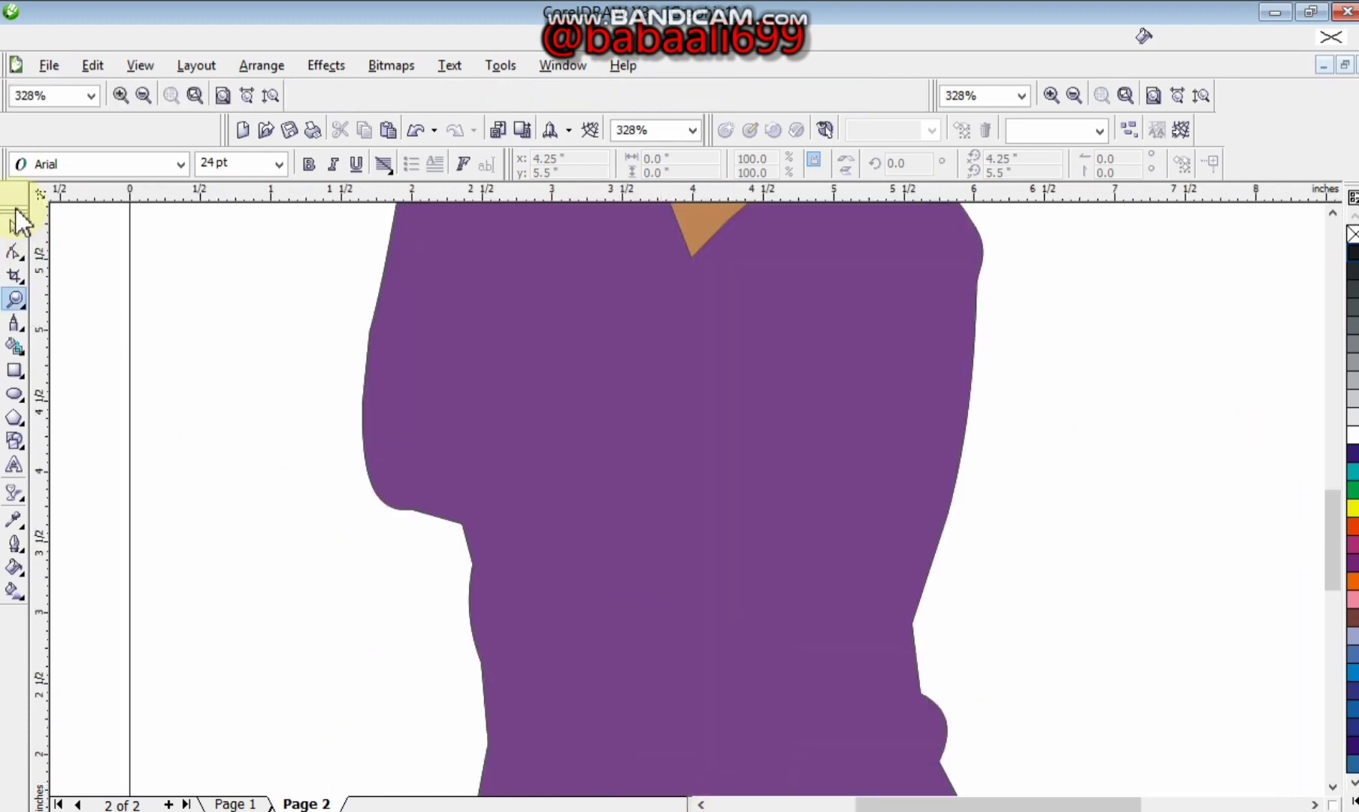
left_click(16, 226)
left_click_drag(316, 212, 1056, 688)
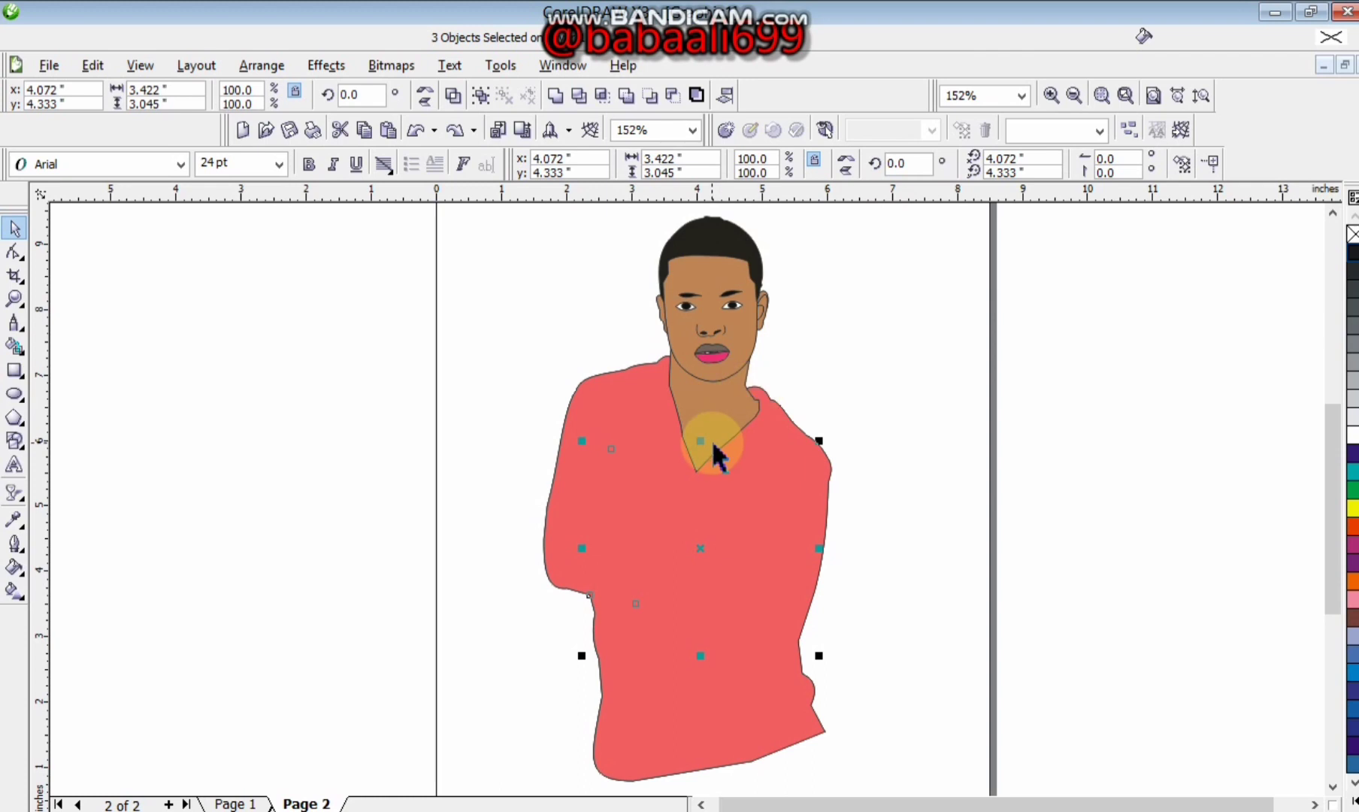
key("shift+Page_Up")
left_click(832, 455)
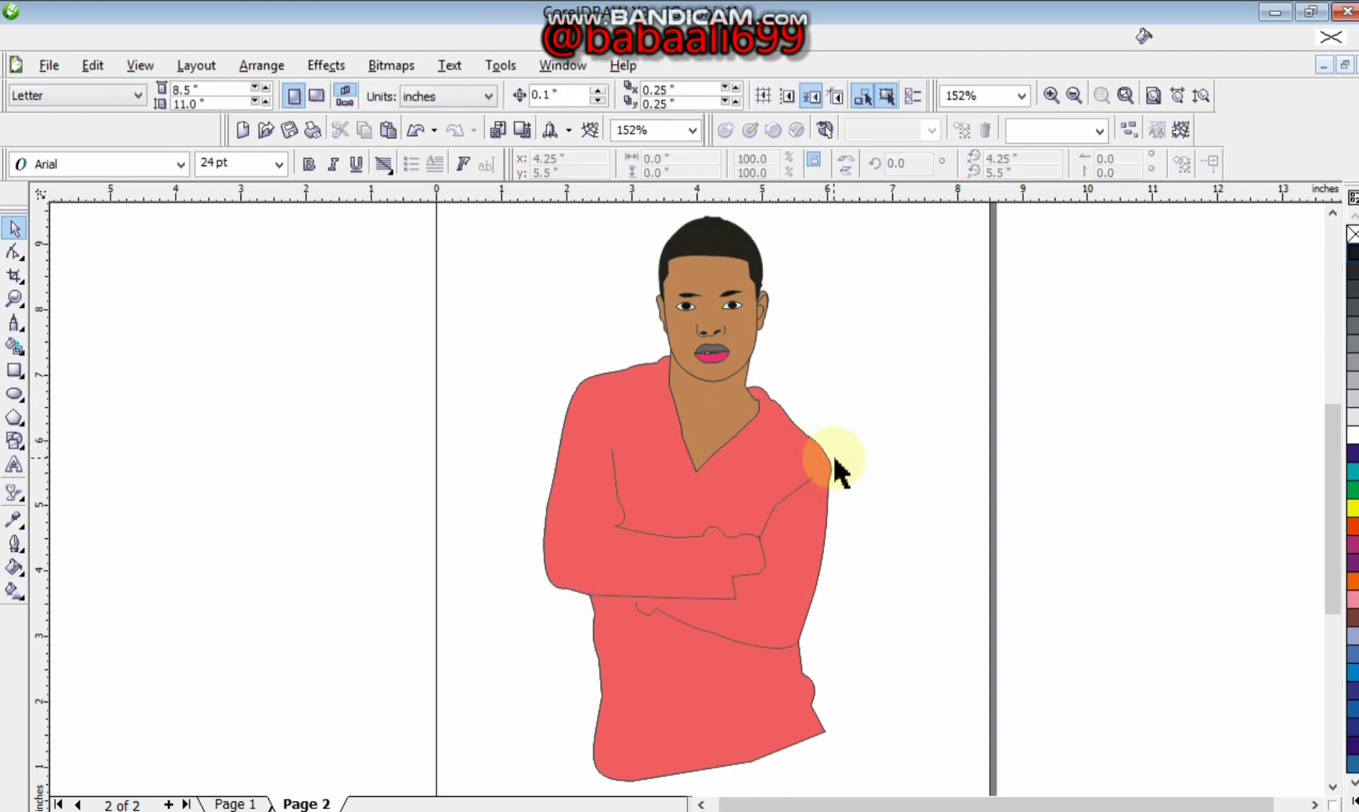
Select all the portrait shapes together and move them off the page to its right.
key("F5")
scroll(832, 455, "down", 1)
left_click(14, 228)
left_click(16, 370)
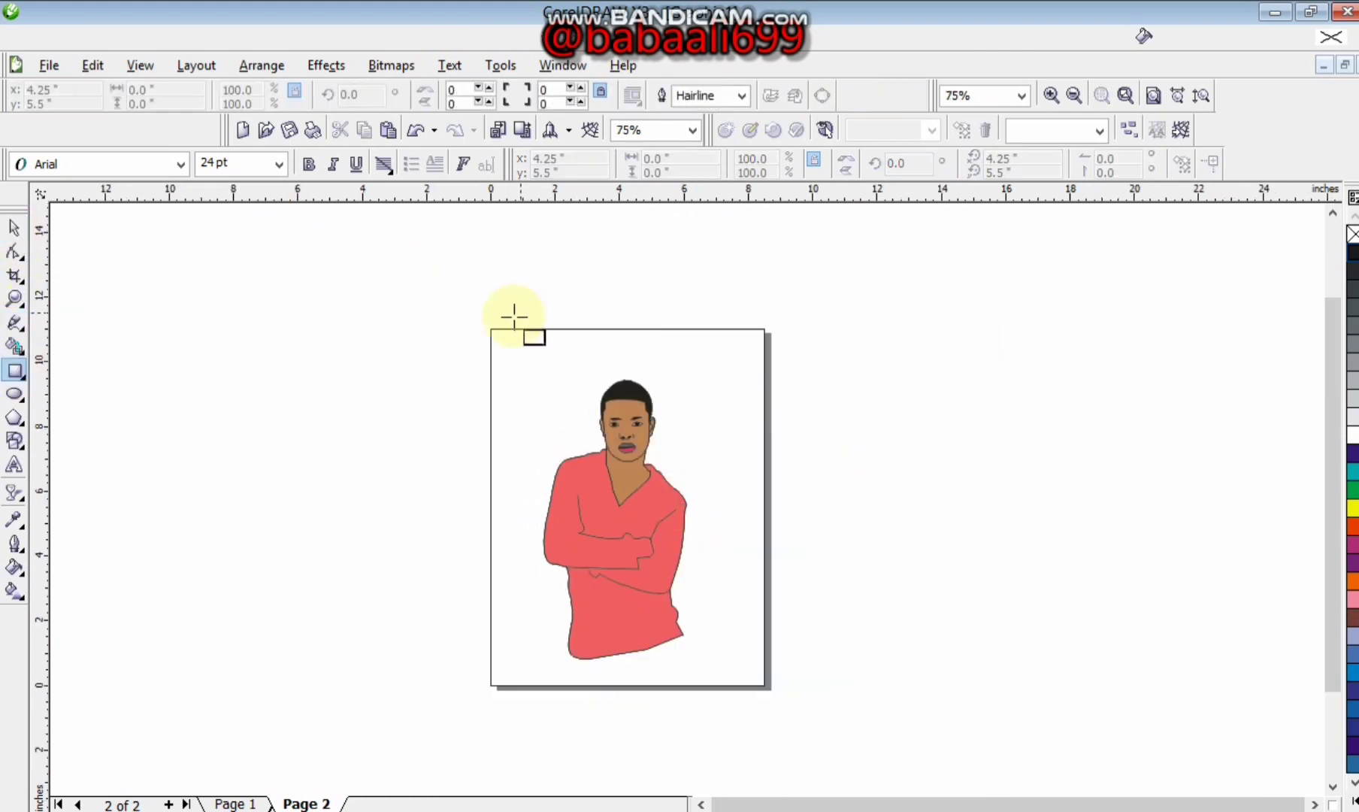
left_click(15, 228)
left_click_drag(412, 321, 725, 669)
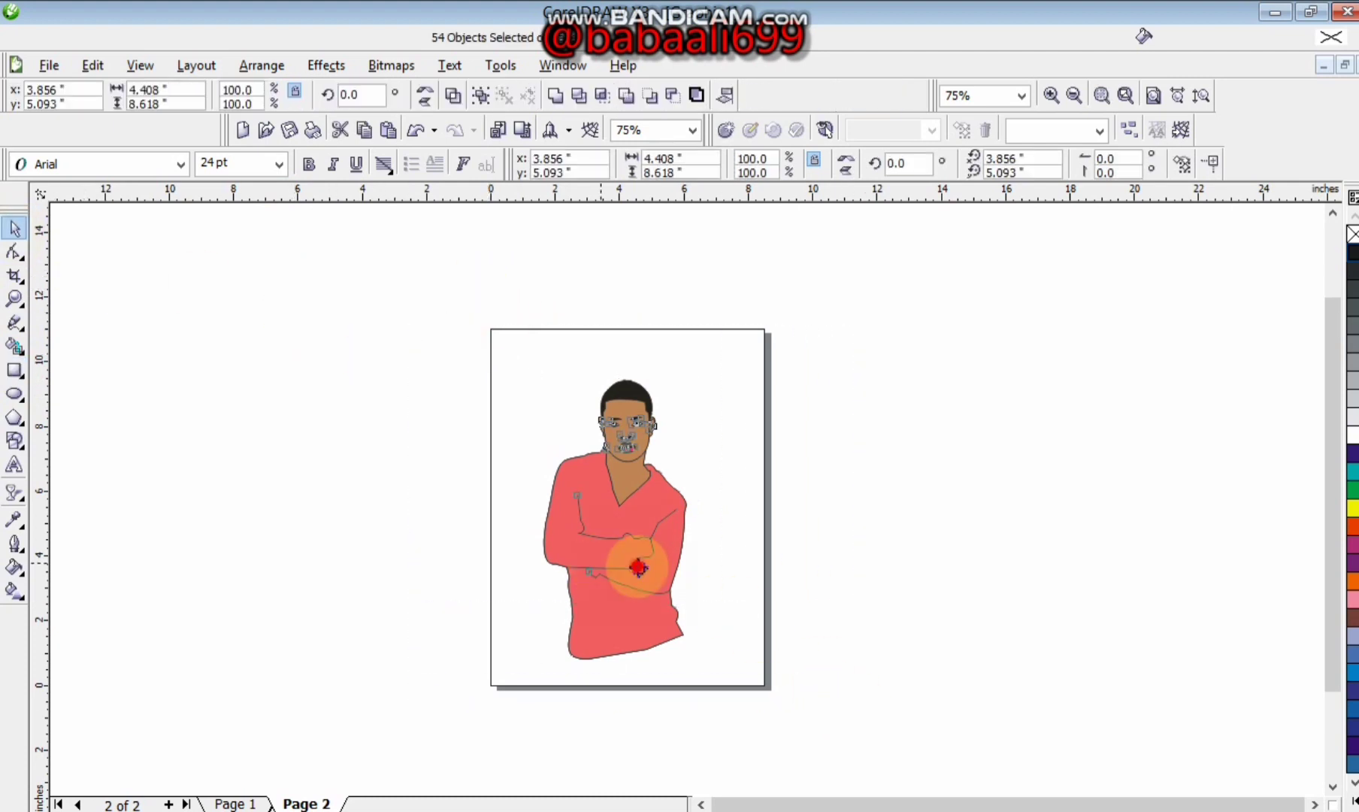
left_click_drag(637, 570, 917, 585)
left_click(390, 481)
Draw a background rectangle about 7.87 by 10.17 inches inside the page and give it a radial purple gradient fill.
key("F6")
left_click_drag(507, 354, 751, 672)
left_click_drag(500, 344, 497, 343)
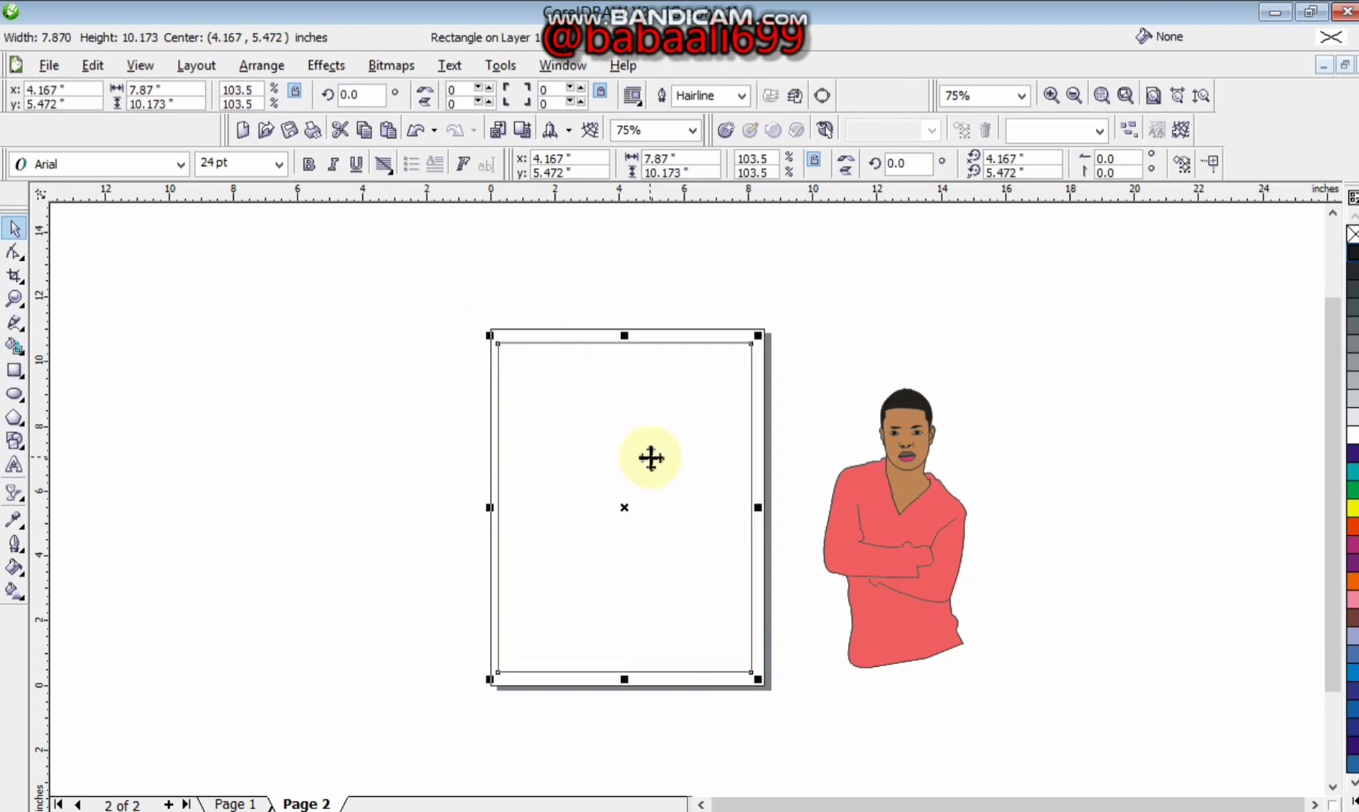
key("F11")
left_click_drag(662, 206, 1001, 36)
left_click(990, 368)
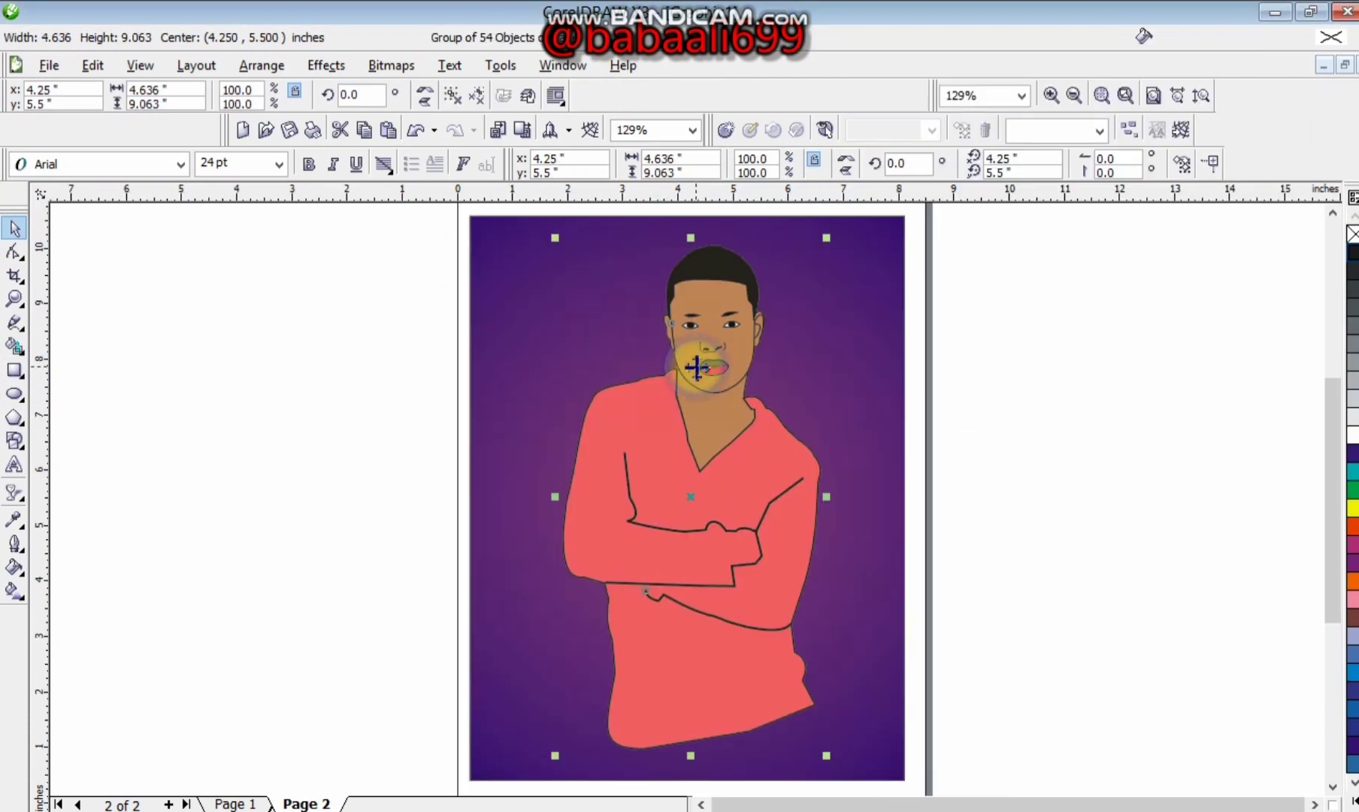
Place the grouped portrait inside the gradient rectangle as a PowerClip and open the clipped contents for editing.
right_click(697, 368)
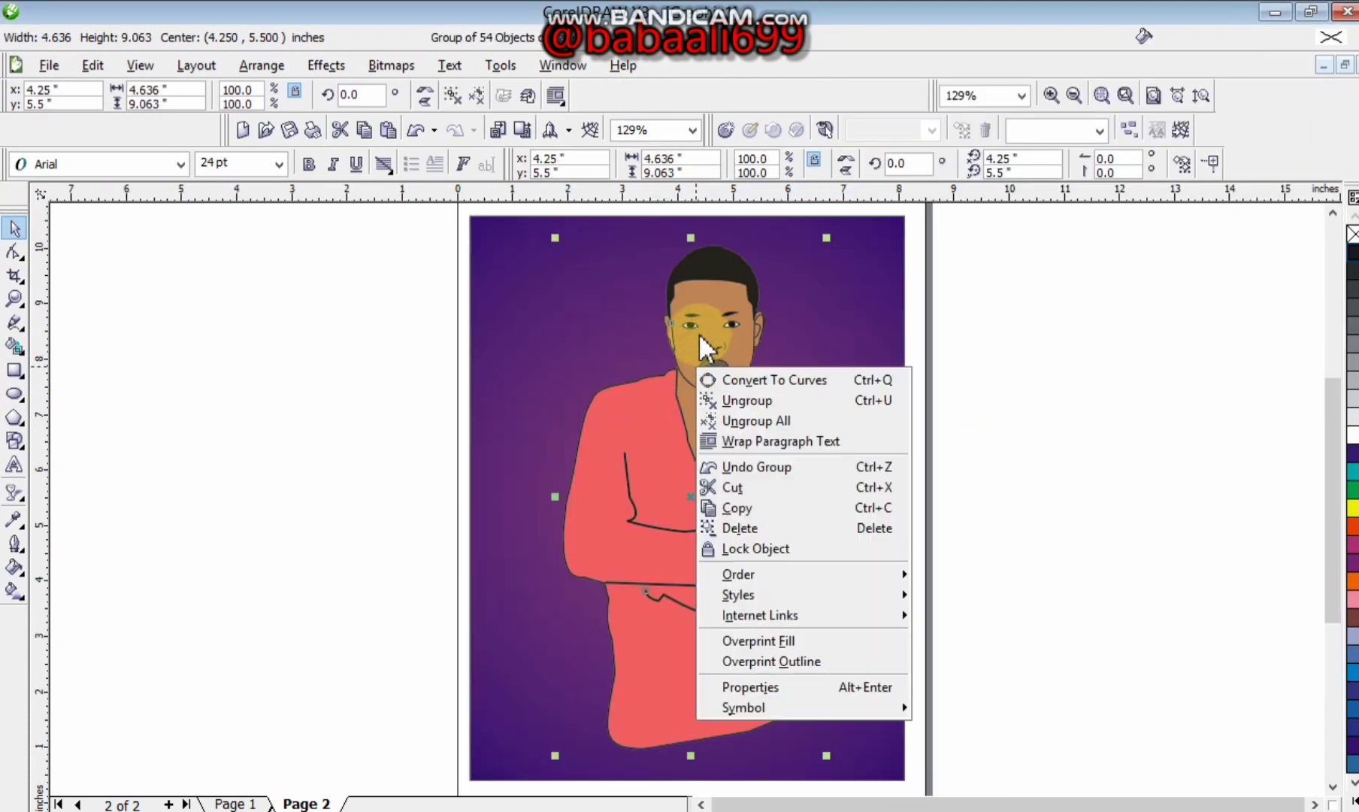
left_click_drag(700, 330, 535, 347)
left_click(334, 352)
left_click(594, 405)
left_click(605, 347, "ctrl")
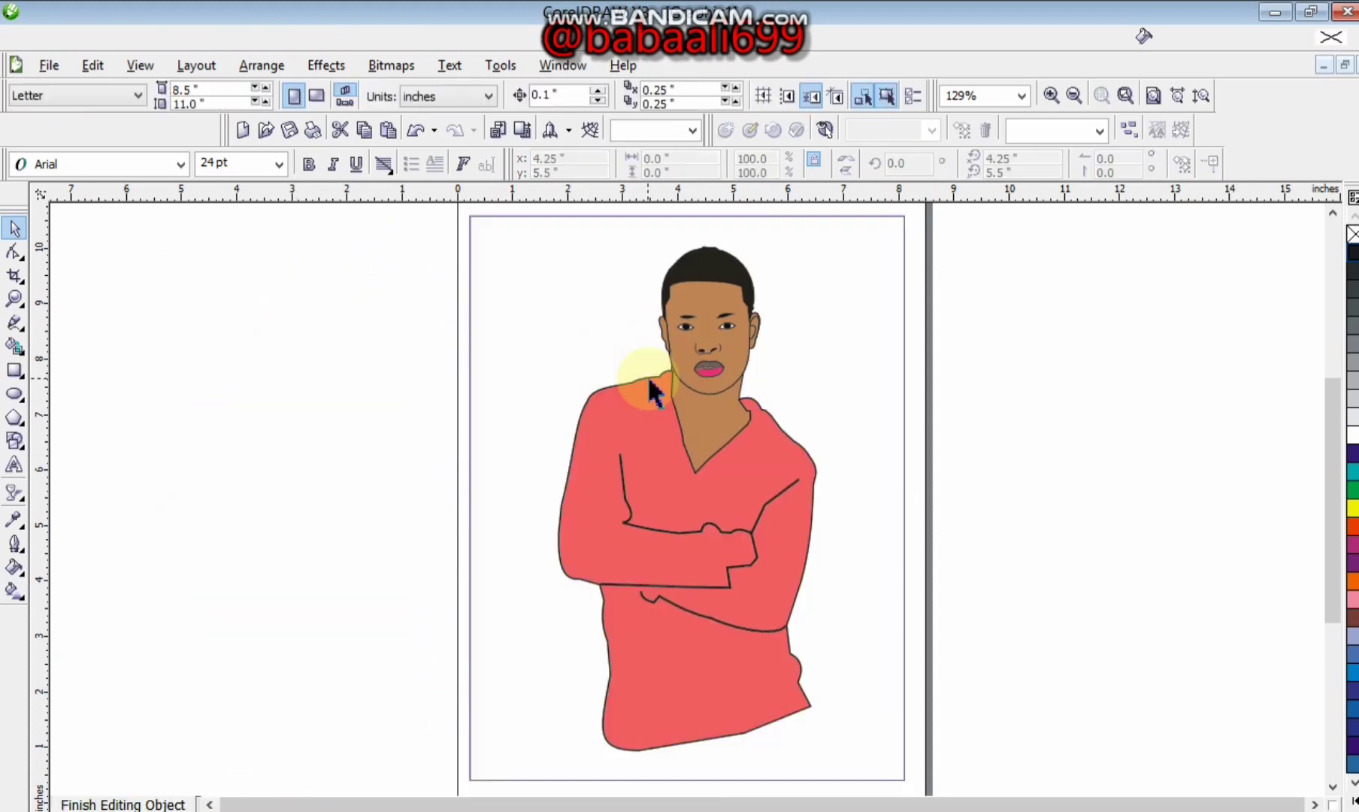
Enlarge the grouped portrait to about 236% and position it with the head inside the rectangle's frame.
scroll(614, 274, "down", 2)
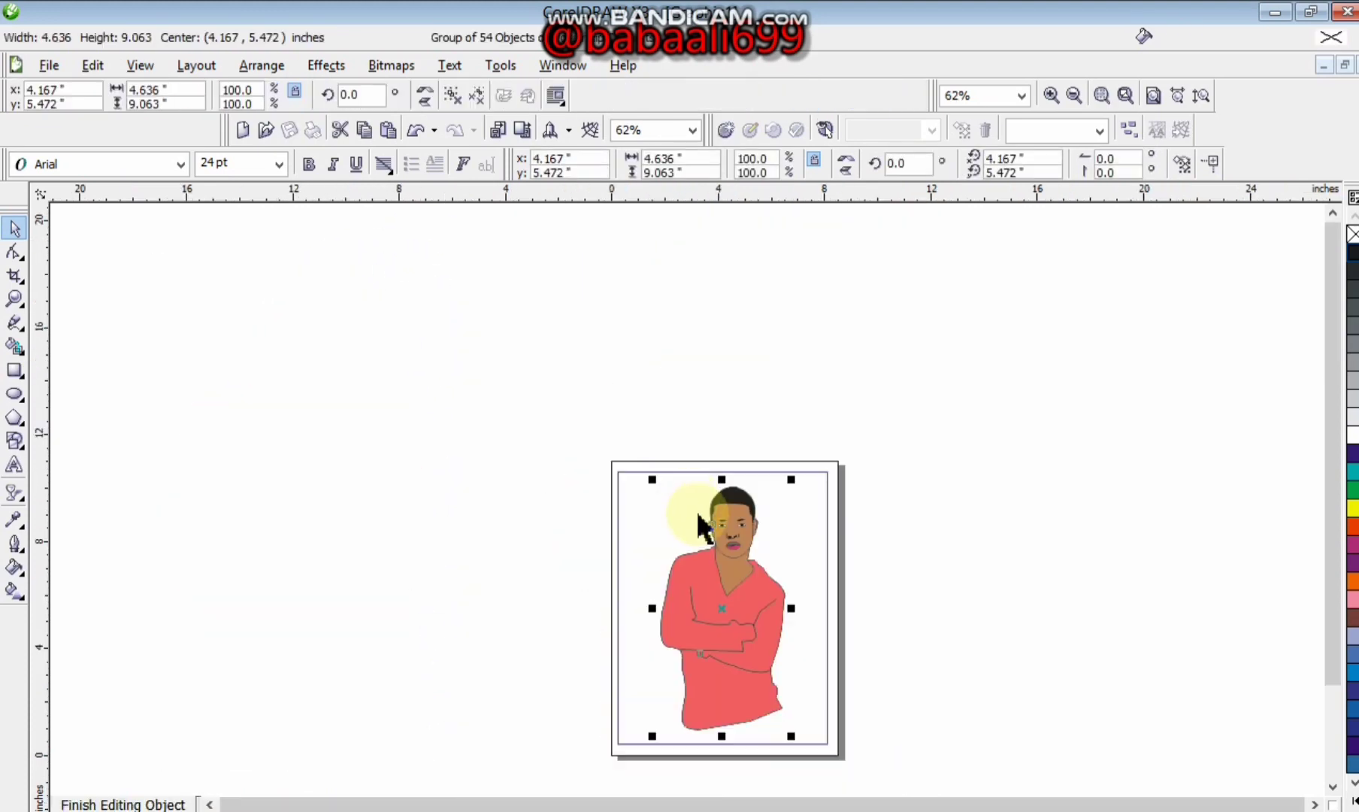
left_click_drag(735, 576, 677, 568)
left_click_drag(732, 473, 776, 386)
left_click_drag(666, 595, 656, 646)
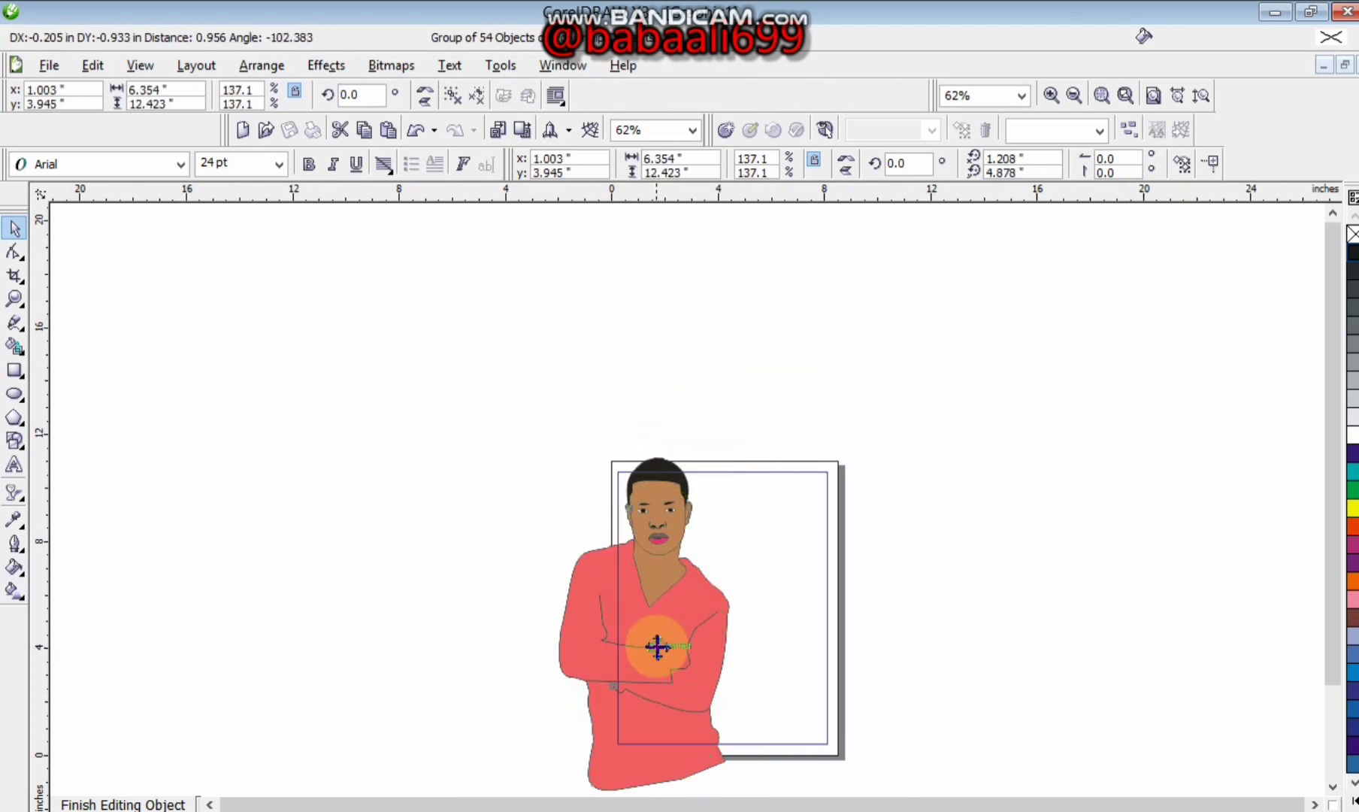
left_click_drag(728, 476, 800, 339)
left_click_drag(687, 520, 701, 614)
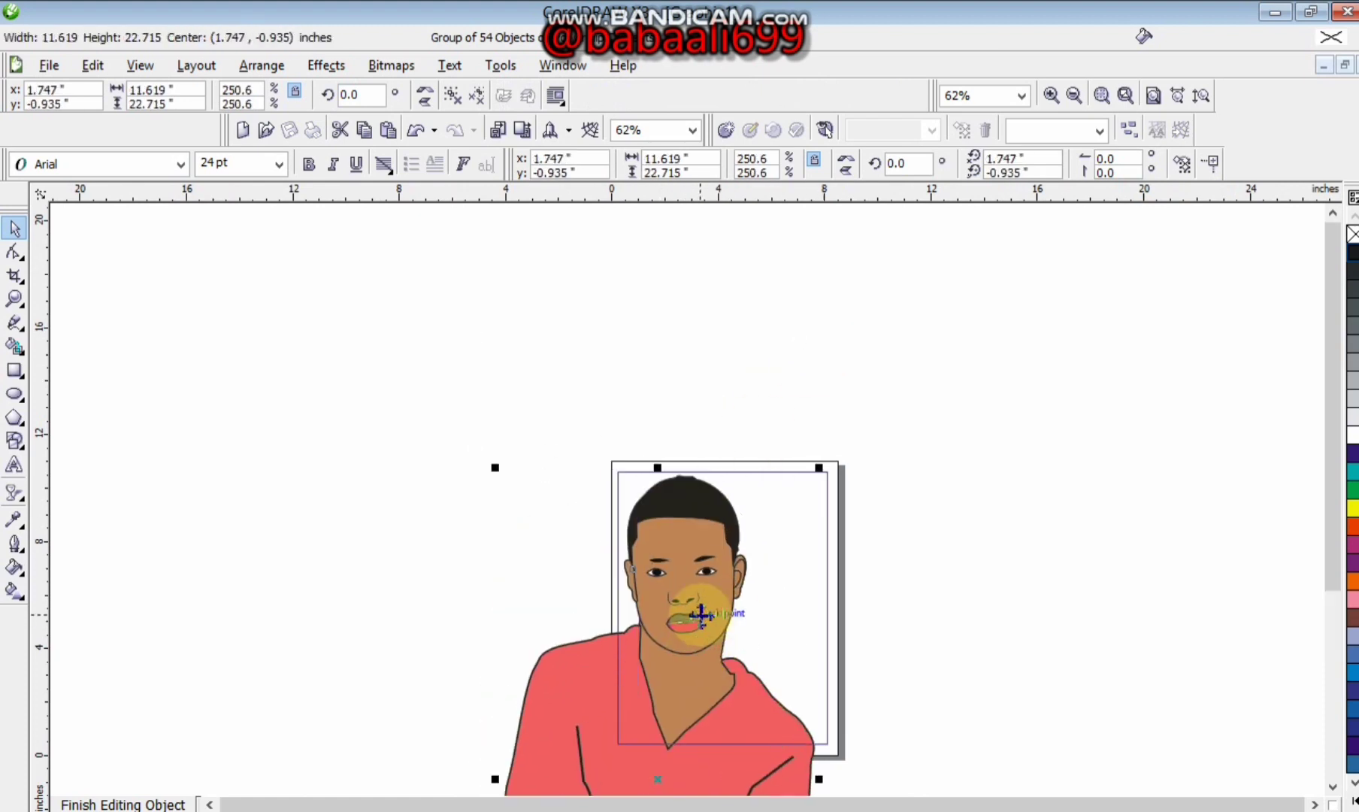
left_click_drag(820, 469, 810, 487)
left_click_drag(730, 553, 727, 537)
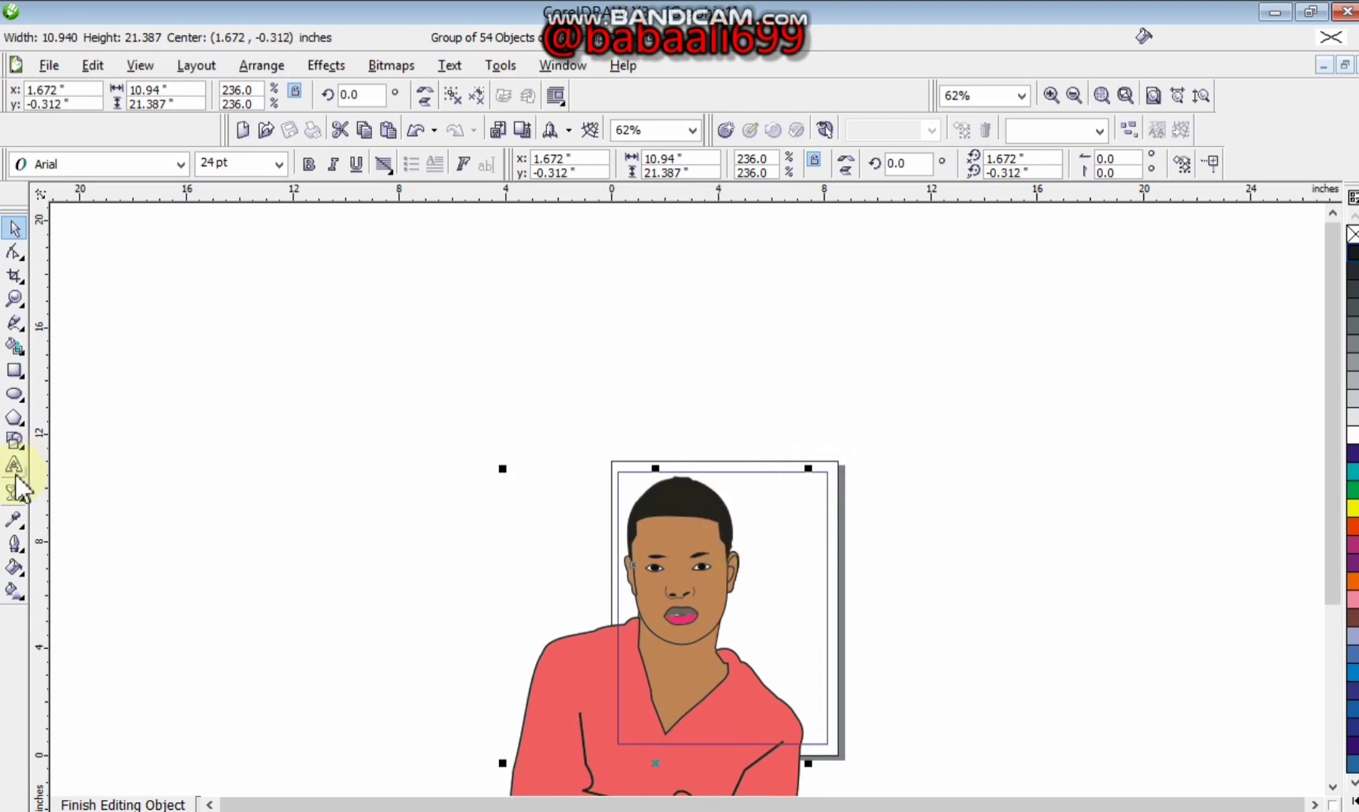
Apply a uniform transparency to the enlarged portrait and finish editing the clipped contents of the gradient rectangle.
left_click(13, 492)
left_click(142, 97)
left_click(102, 127)
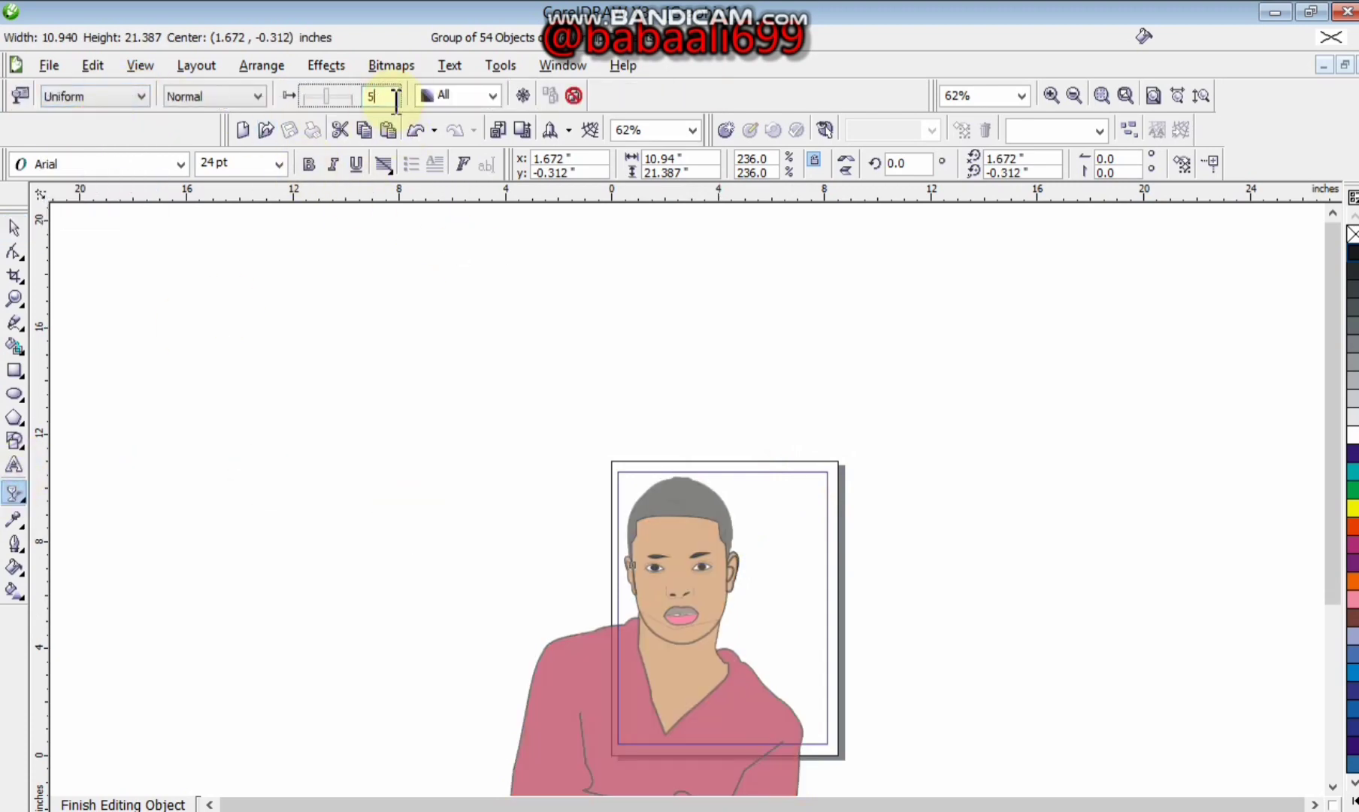
key("Return")
left_click(122, 803)
Place the smaller, opaque portrait group inside the gradient rectangle as a PowerClip and open the clipped contents for editing.
left_click(702, 625)
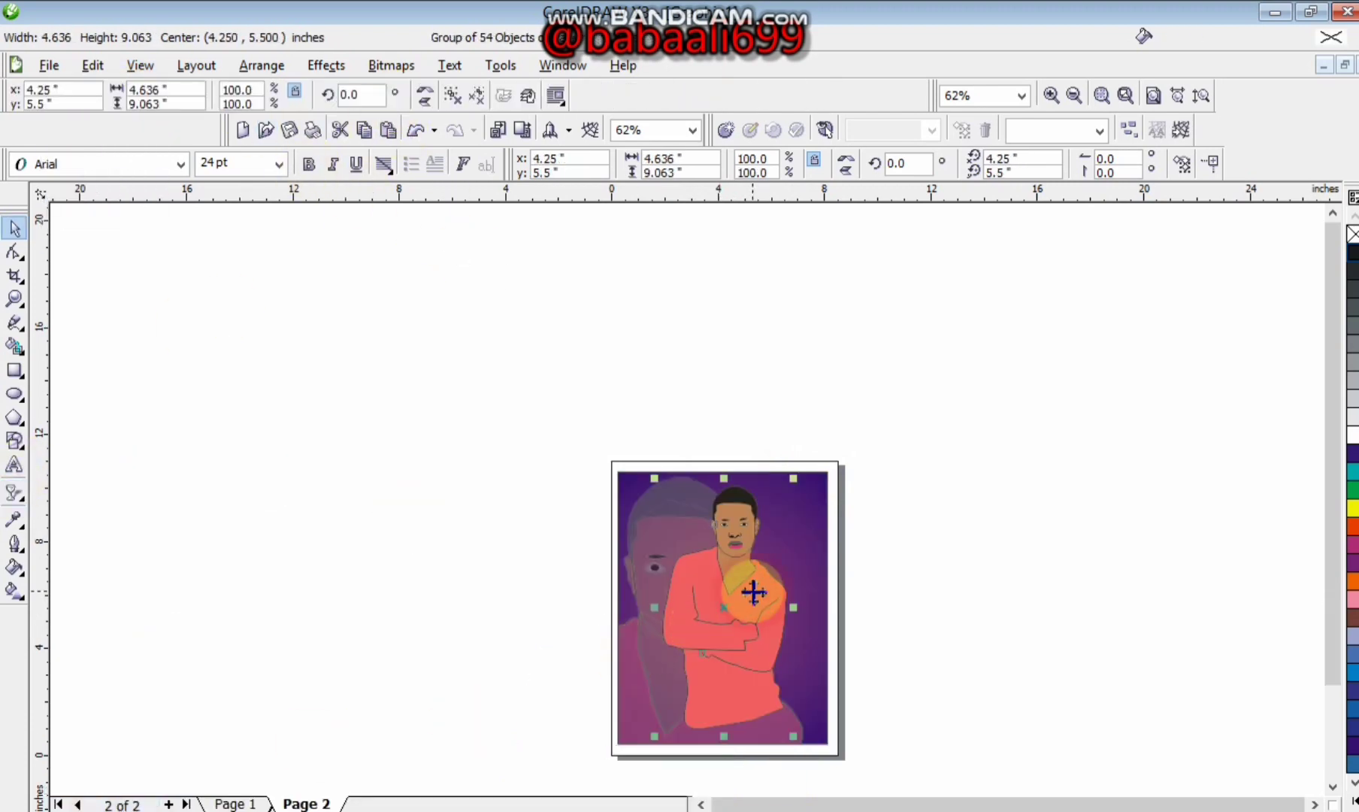
right_click(737, 571)
left_click(876, 616)
left_click(773, 598, "ctrl")
Enlarge the opaque portrait, move it down to fill the rectangle's lower edge, and finish editing the clipped contents.
left_click(820, 452)
left_click(755, 519)
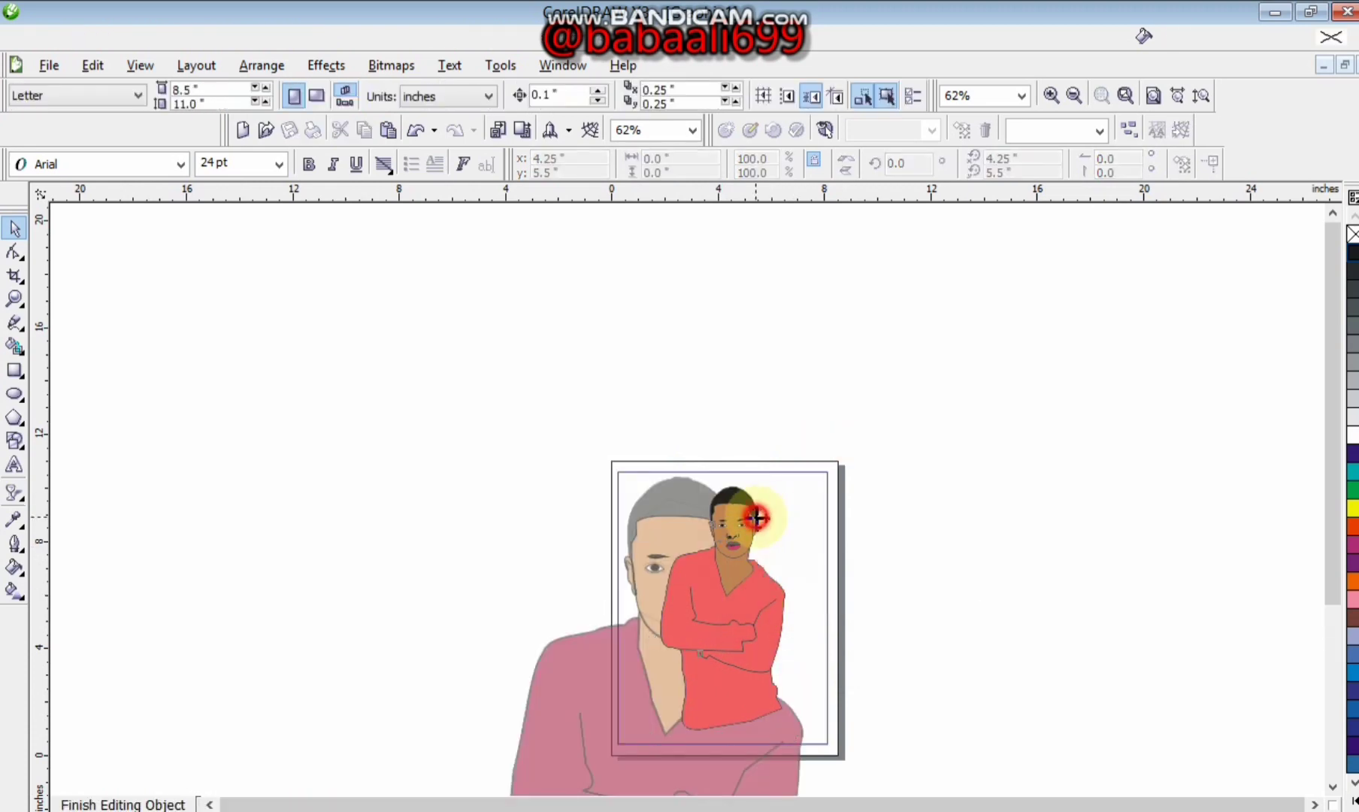
left_click_drag(787, 483, 822, 445)
left_click_drag(727, 592, 728, 636)
left_click(932, 613, "ctrl")
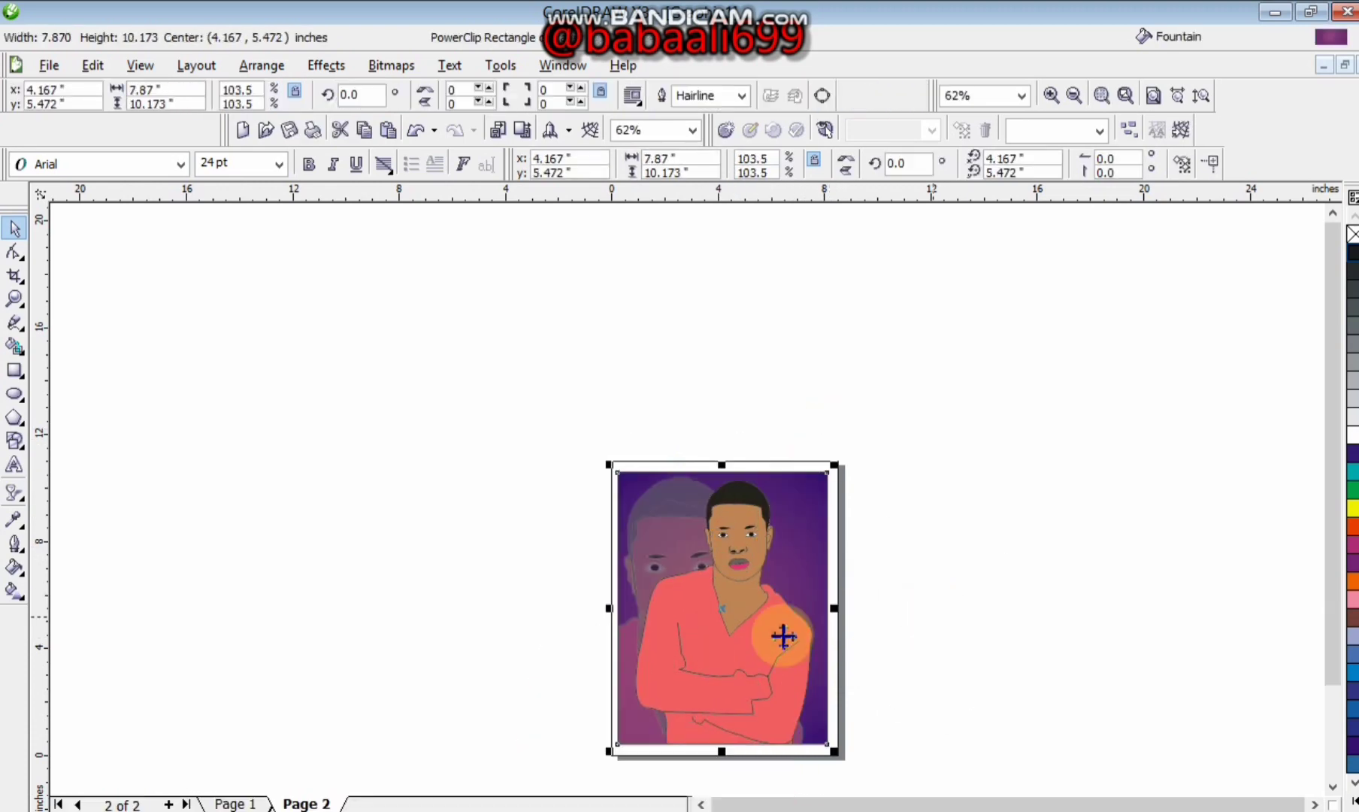
key("F4")
left_click(354, 488)
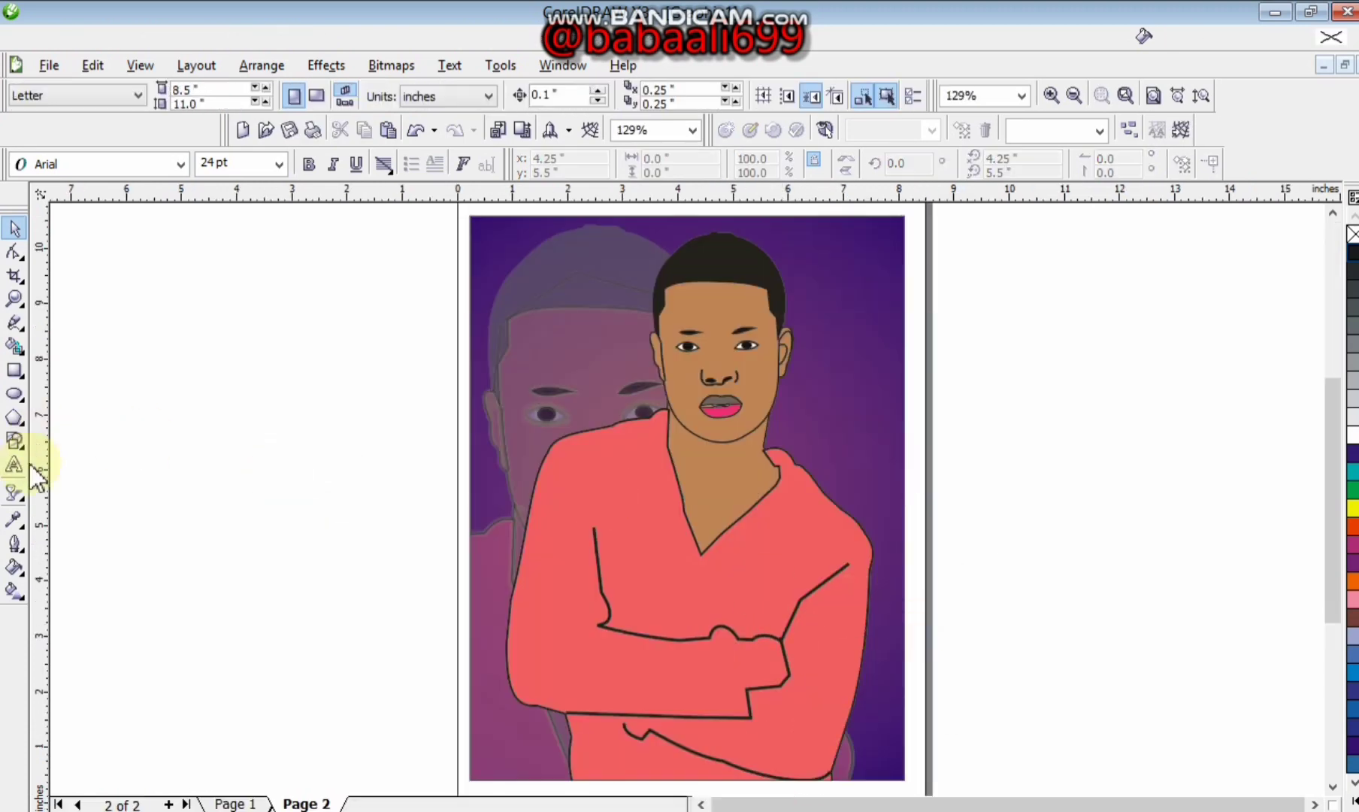
Add red Impact text beside the page with the channel name above "PLEASE SUBSCRIBE TO MY CHANNEL", about 33 pt.
left_click(13, 465)
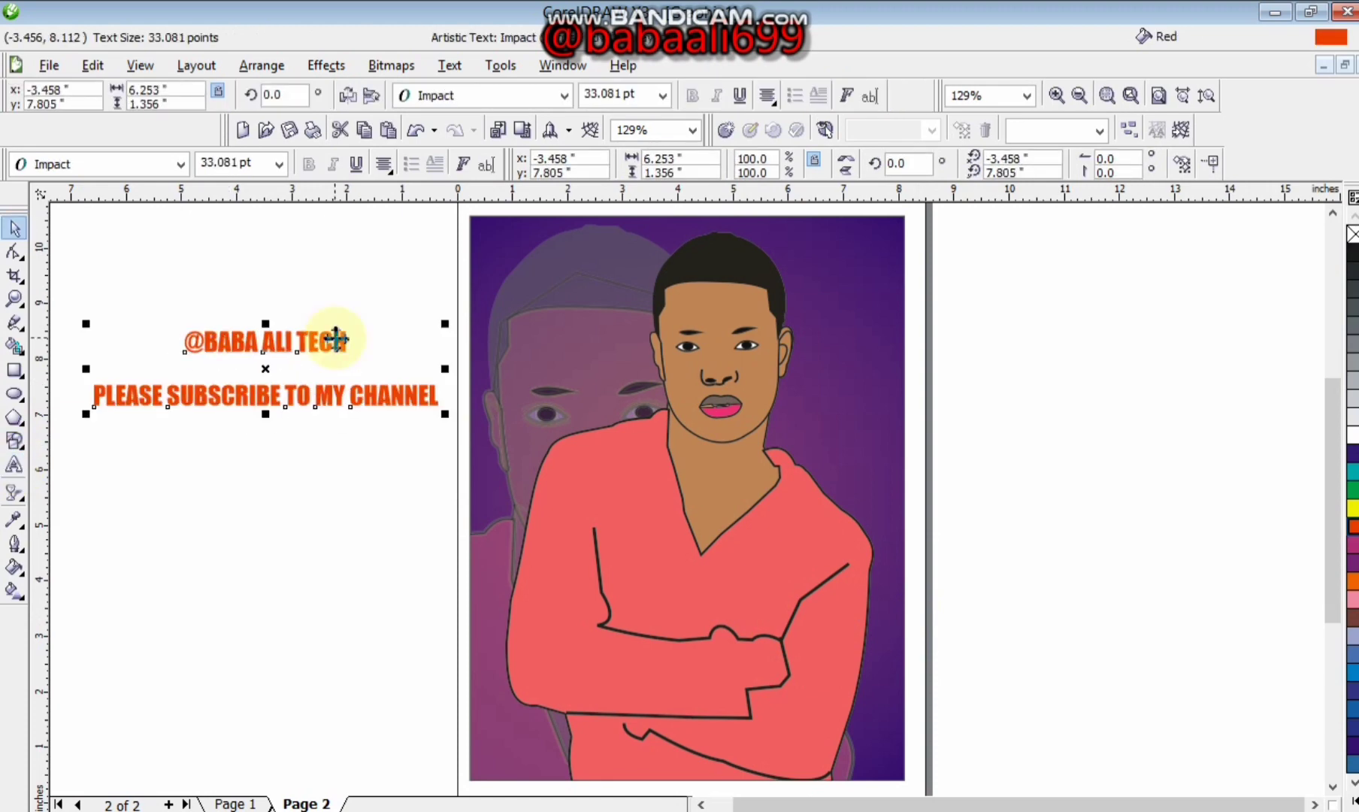
left_click(323, 508)
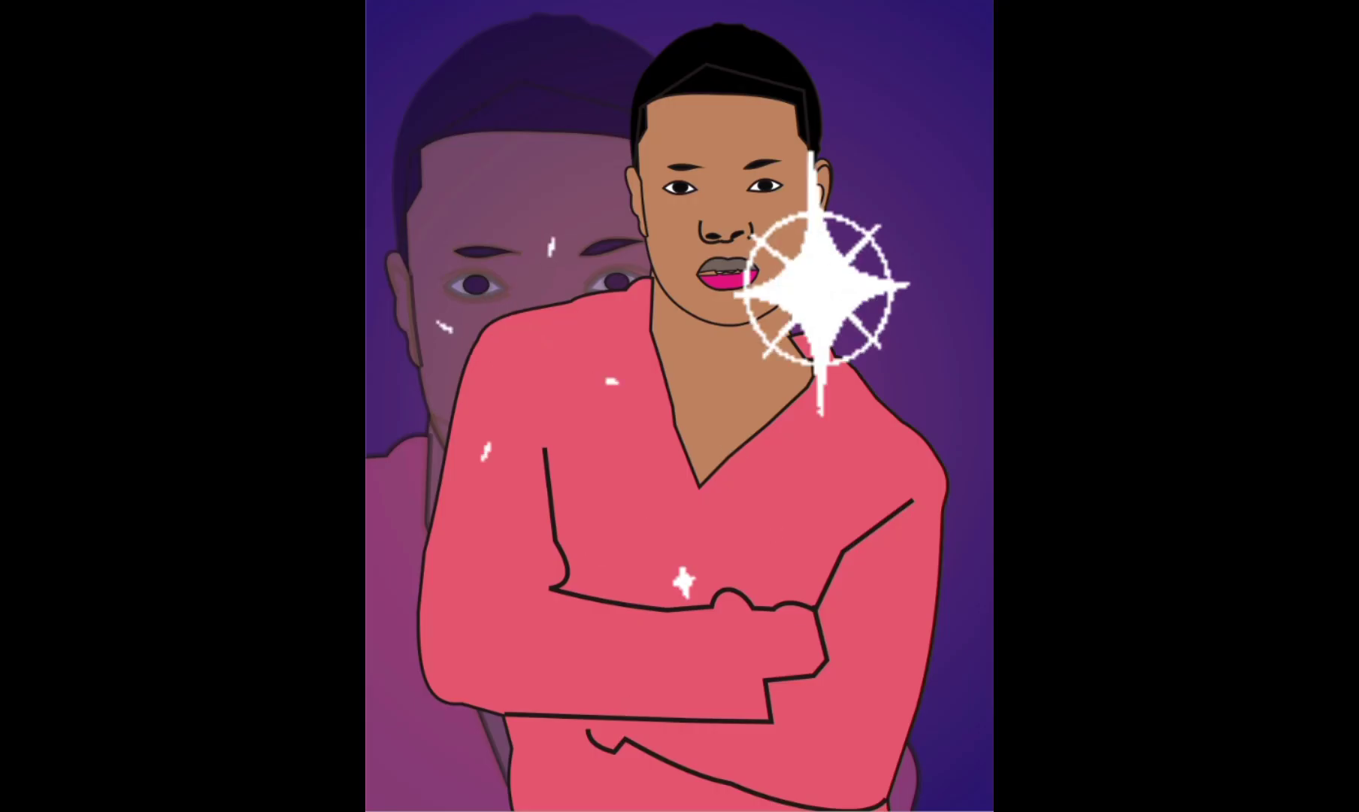